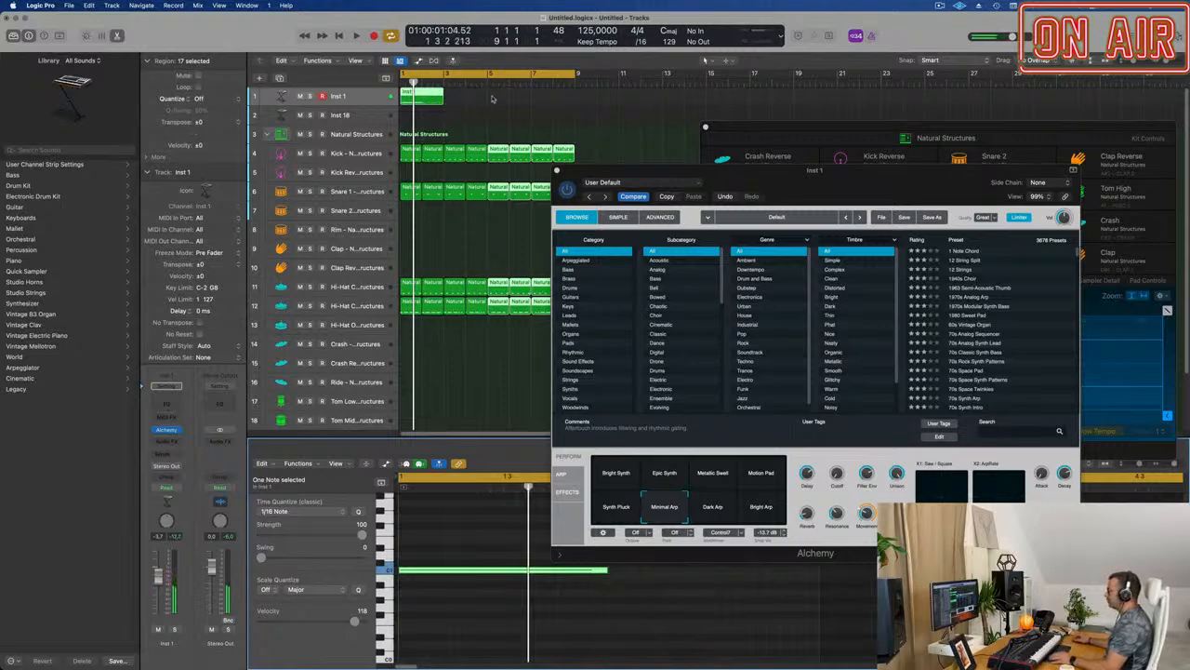
Split the Inst 1 region at bar 2, delete its second half, and repeat the one-bar region until bars 1 to 8 are filled, playing the result.
double_click(422, 94, "super")
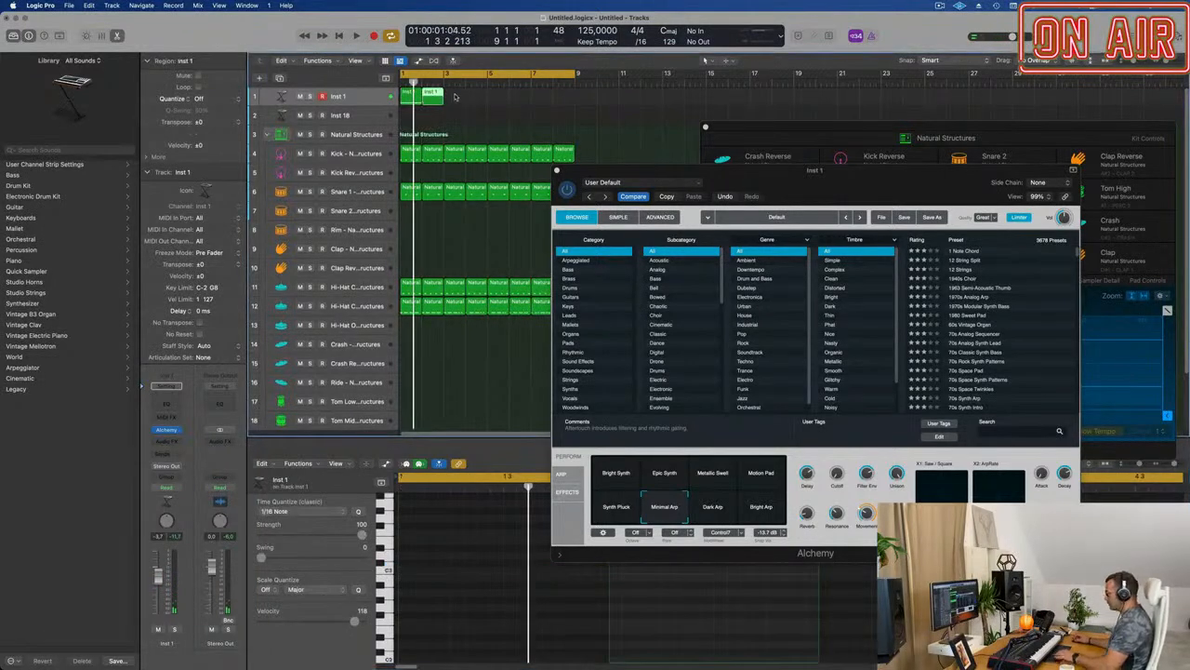
key("Delete")
left_click(417, 99)
key("super+r")
key("super+r")
key("super+r")
key("super+r")
key("space")
Lower the Inst 1 channel volume slightly and move the Alchemy window clear of the track regions.
left_click_drag(614, 169, 491, 149)
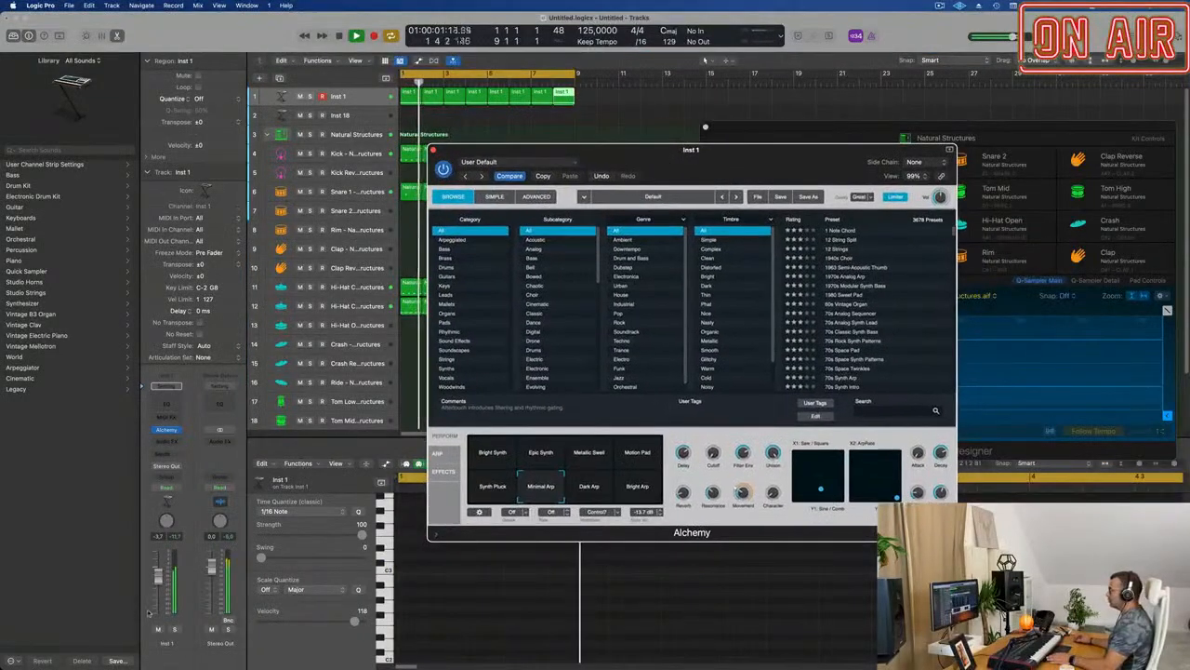
left_click_drag(158, 579, 157, 588)
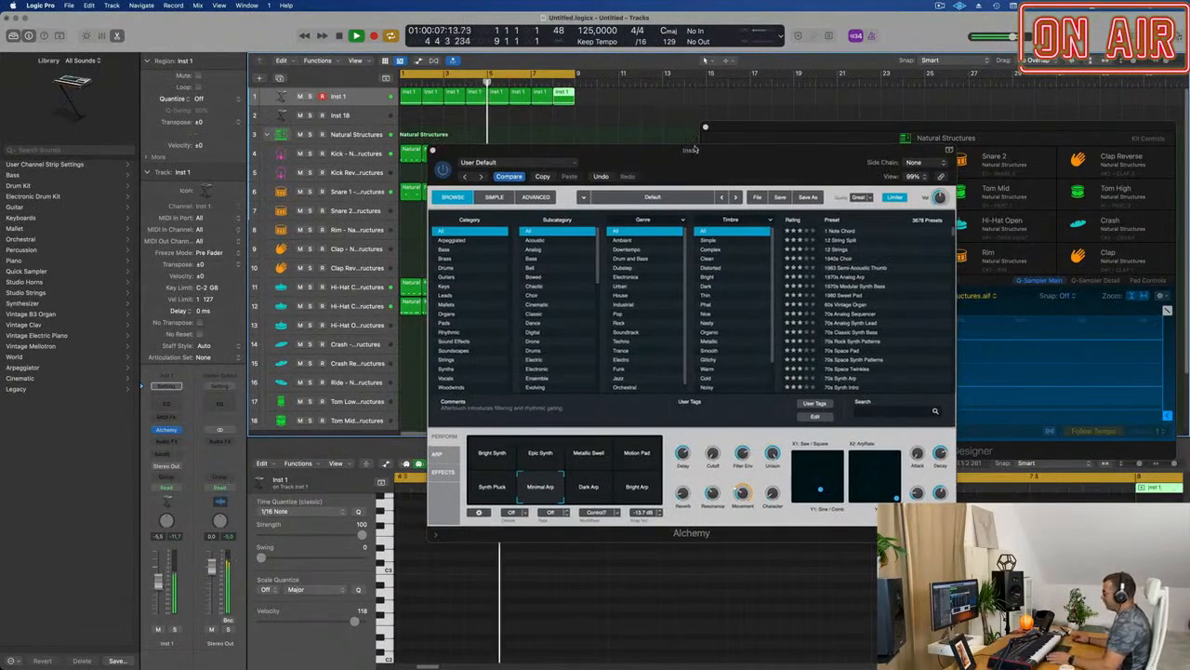
left_click_drag(696, 153, 665, 152)
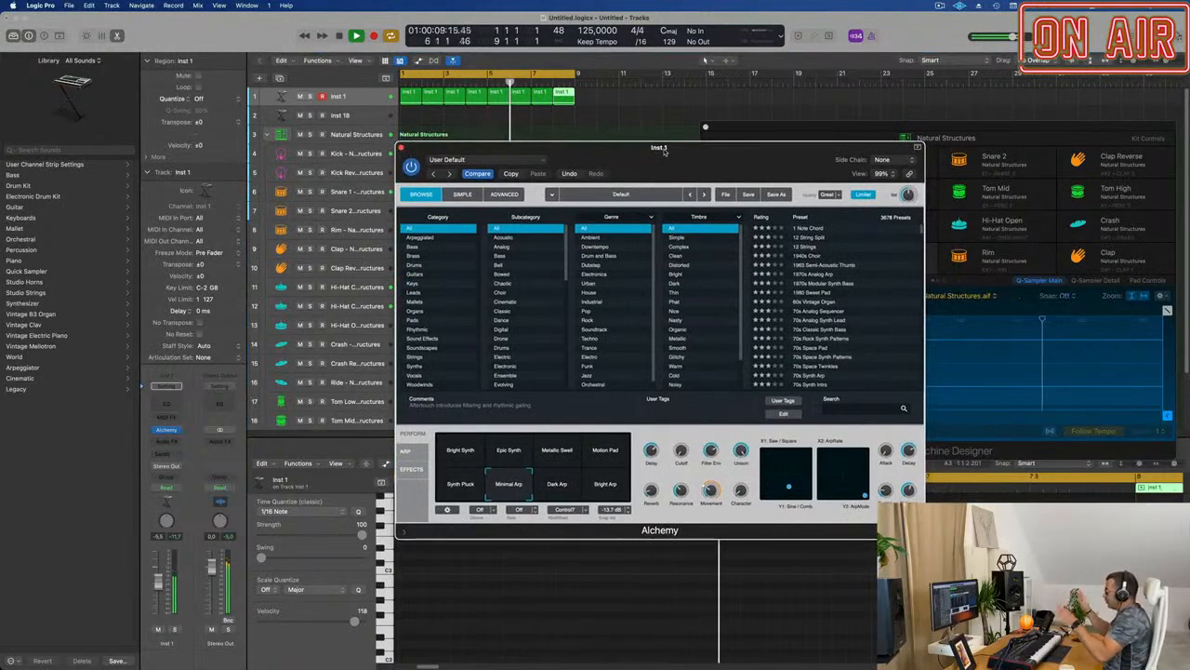
left_click_drag(665, 152, 660, 153)
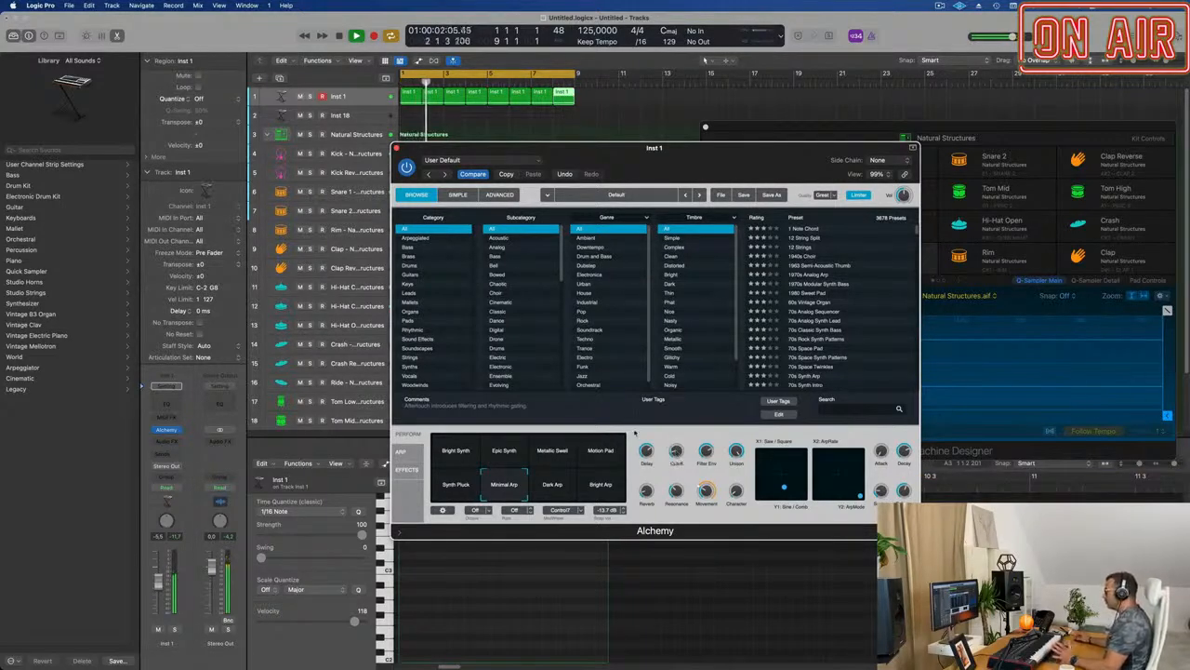
Show Alchemy's arpeggiator settings and load the Bouncing pattern preset.
left_click(407, 453)
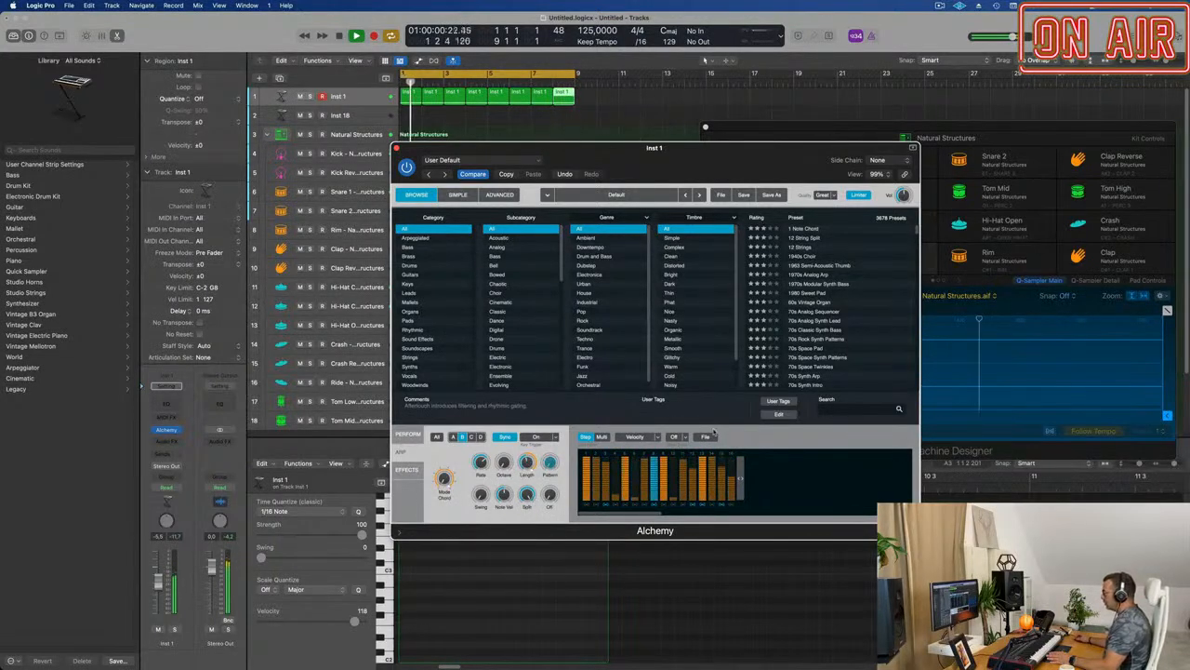
left_click(707, 437)
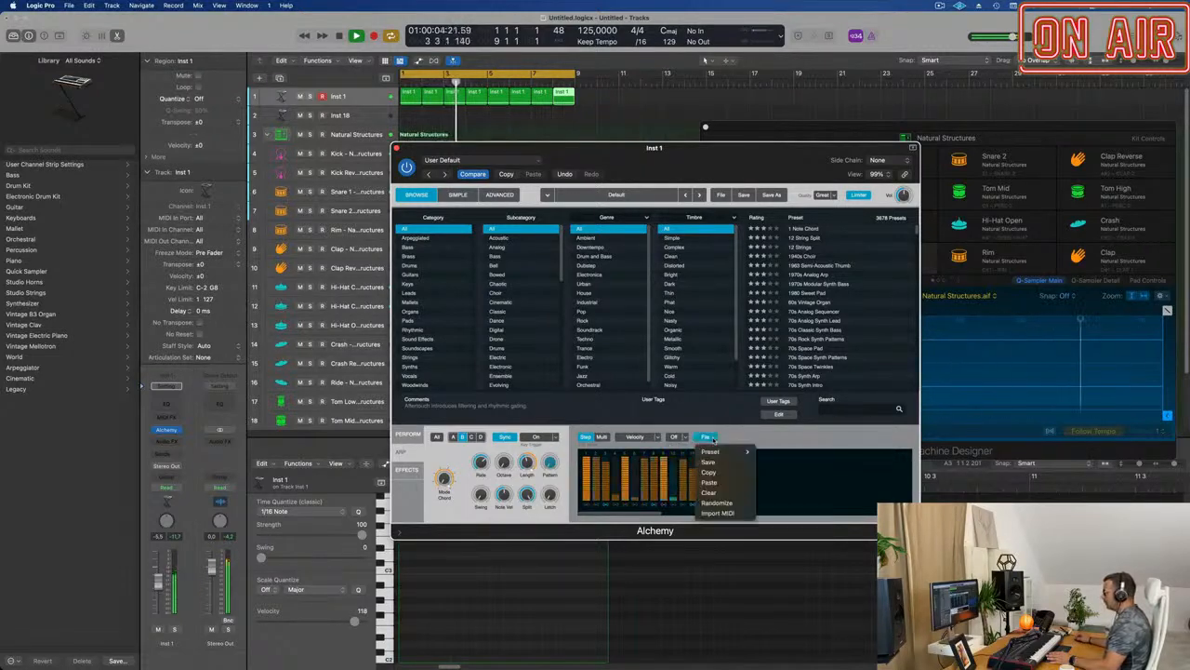
mouse_move(715, 452)
left_click(773, 452)
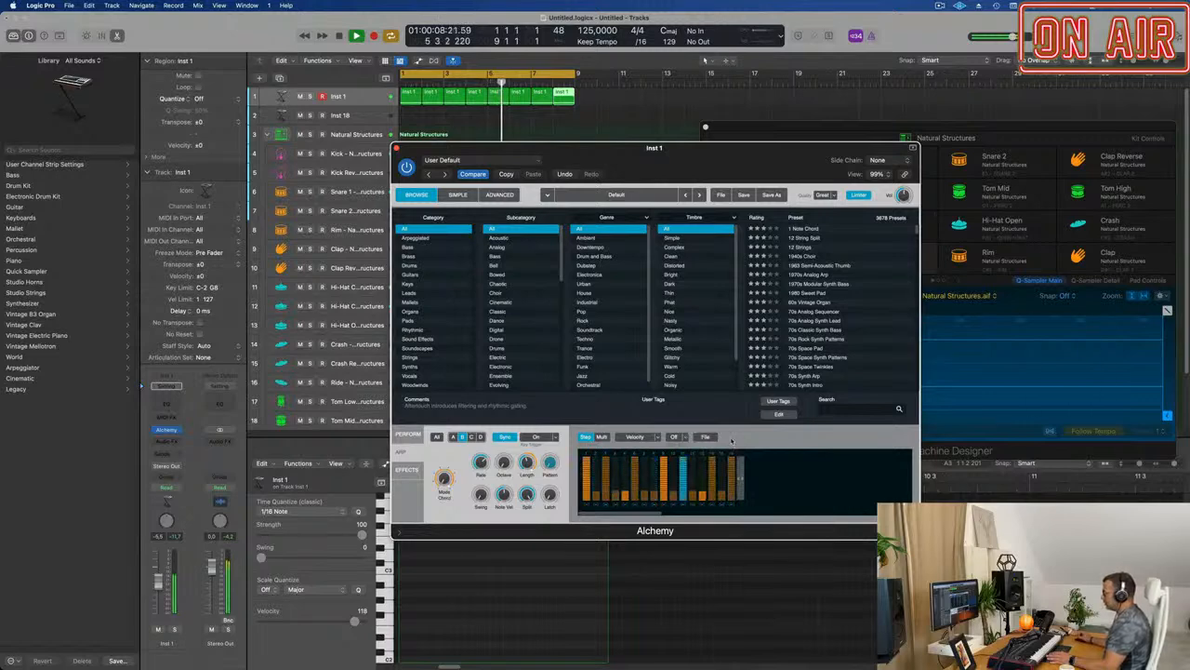
left_click(564, 96)
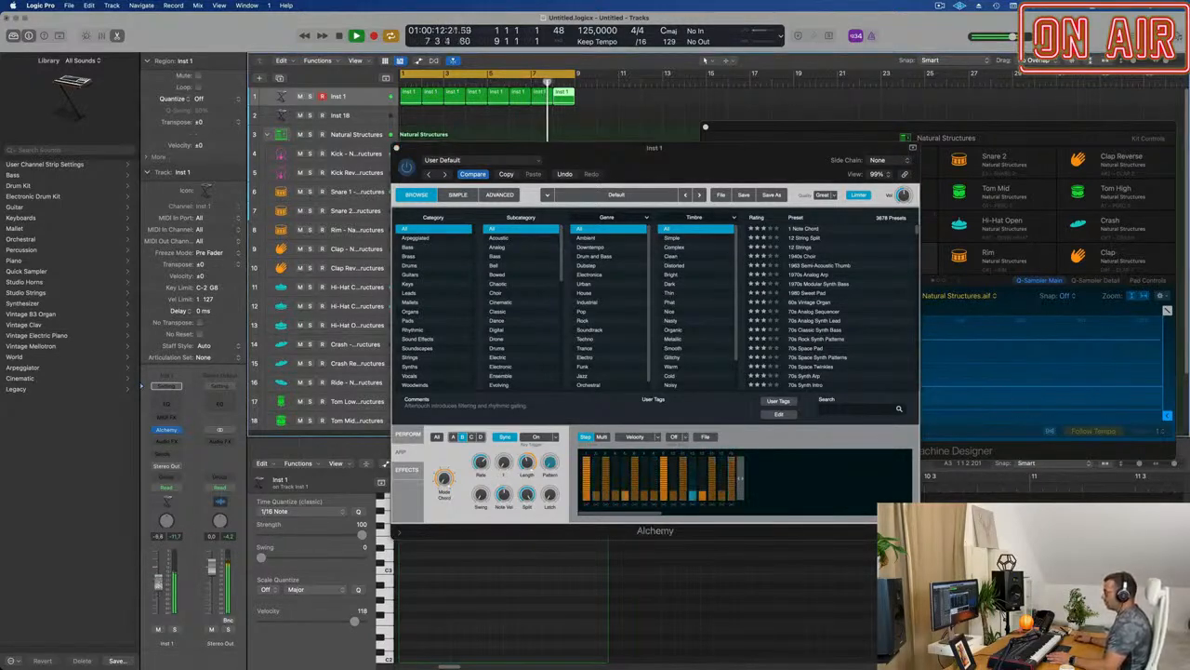
Load the Building Up pattern preset in Alchemy's arpeggiator.
left_click(703, 437)
mouse_move(716, 451)
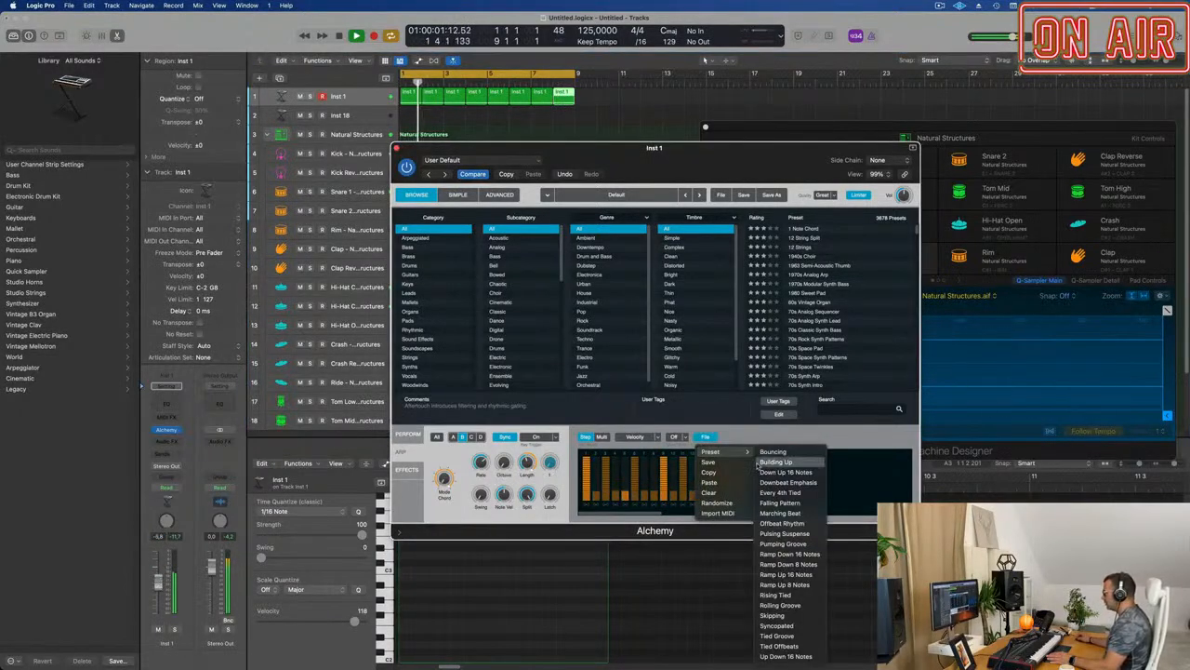
left_click(762, 461)
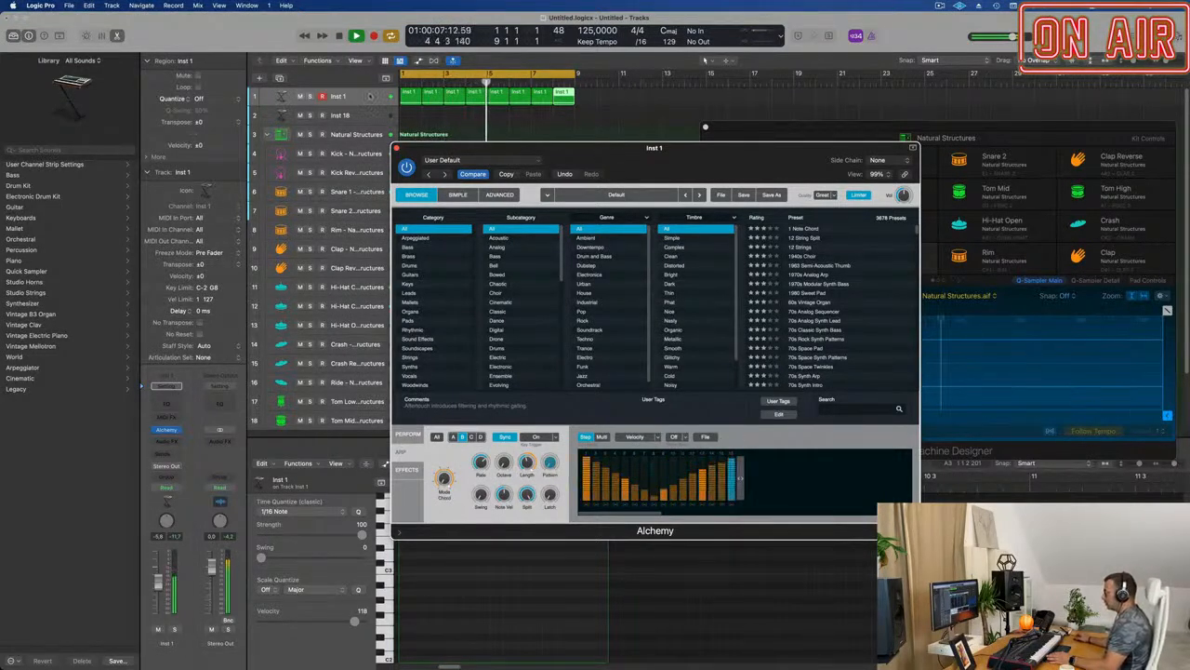
Close and reopen Alchemy on the Inst 1 track, and load the arpeggiator pattern preset Every 4th Tied.
left_click(166, 429)
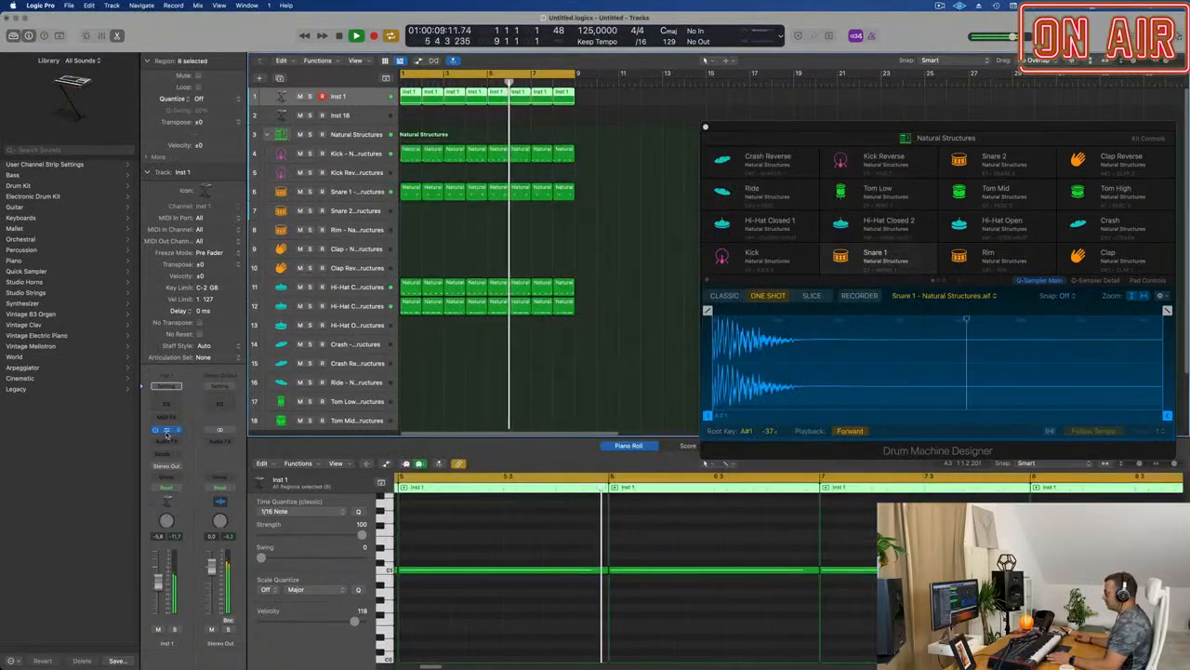
left_click(165, 430)
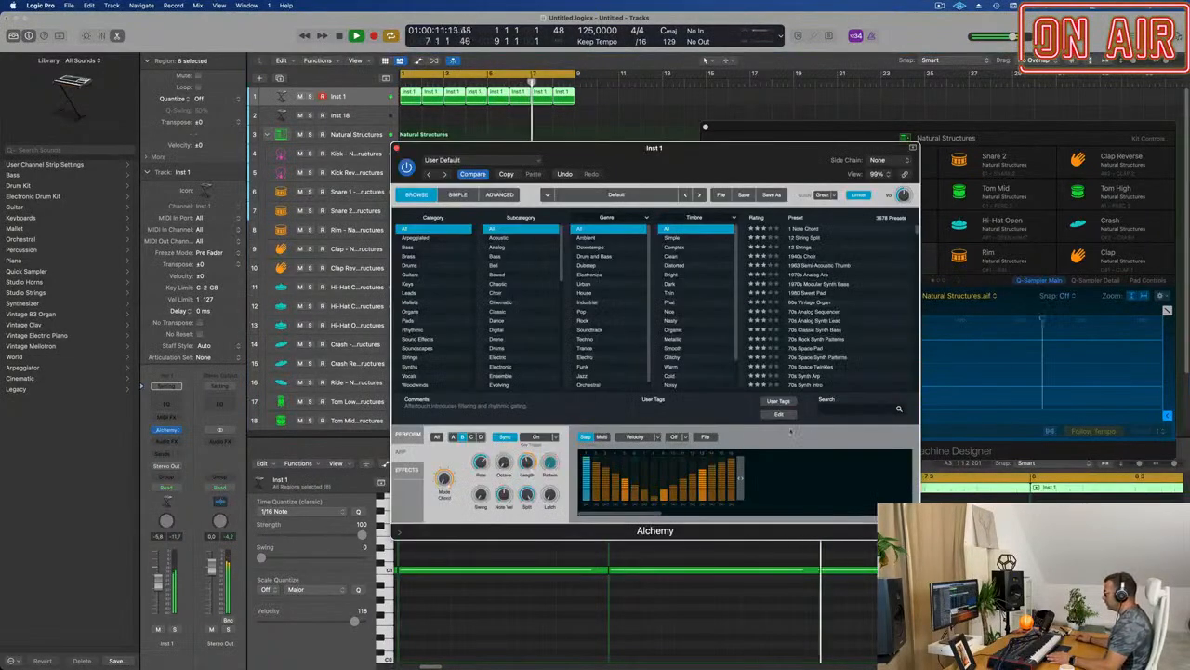
left_click(705, 436)
mouse_move(720, 451)
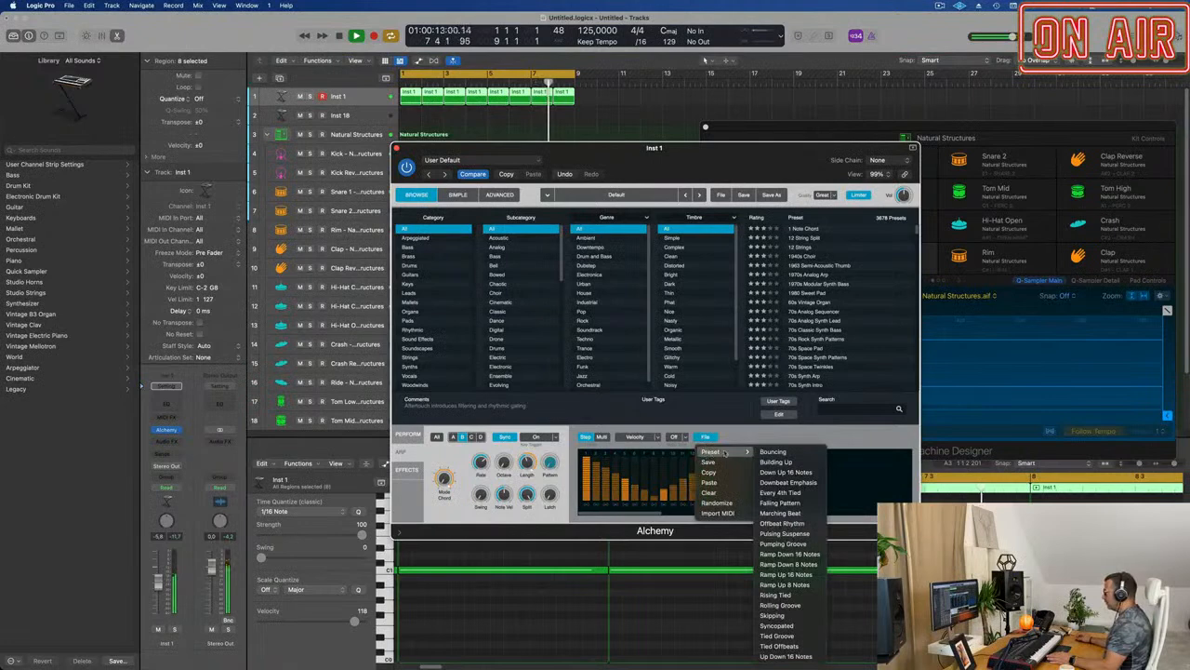
left_click(780, 492)
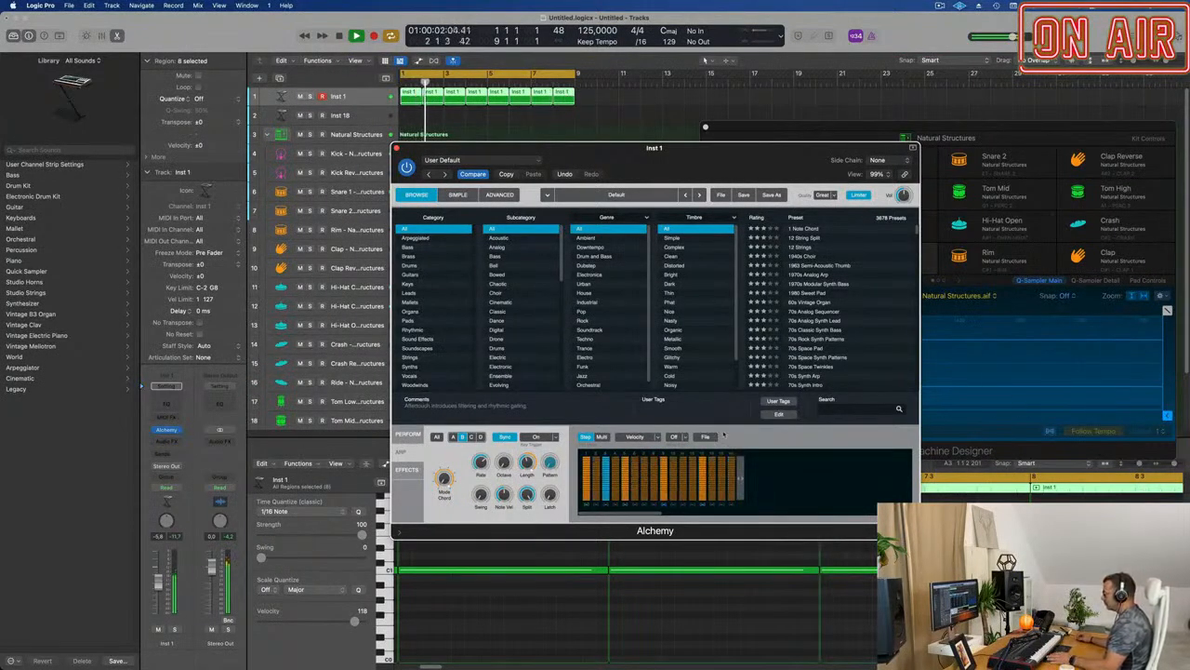
left_click(637, 436)
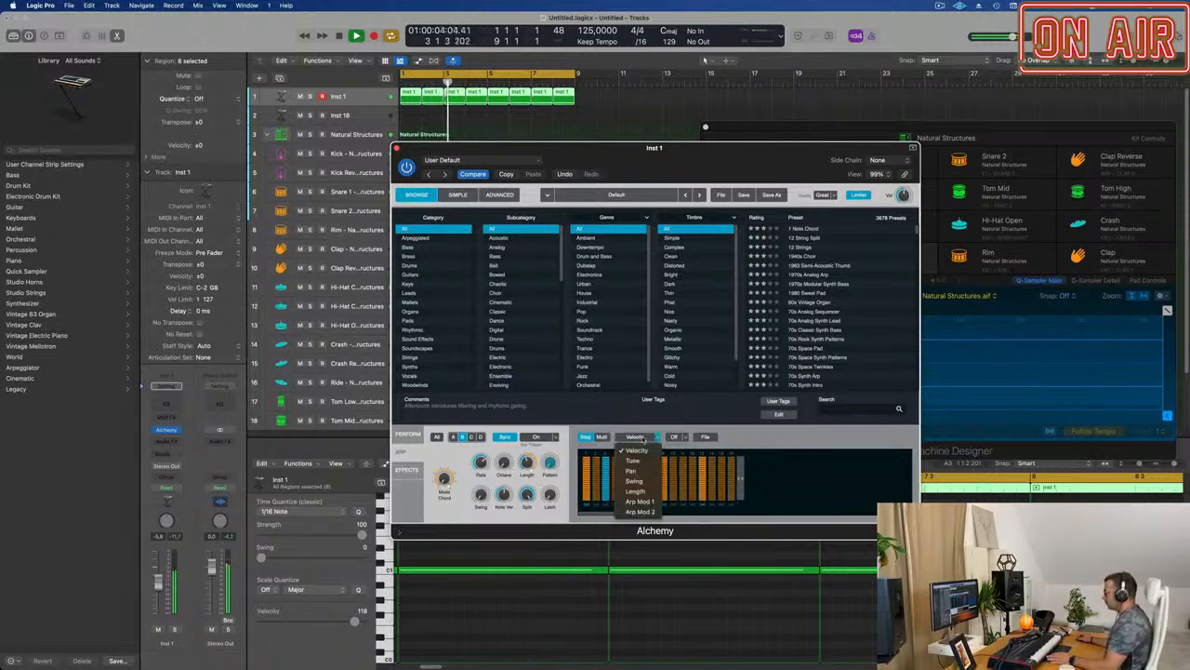
left_click(705, 437)
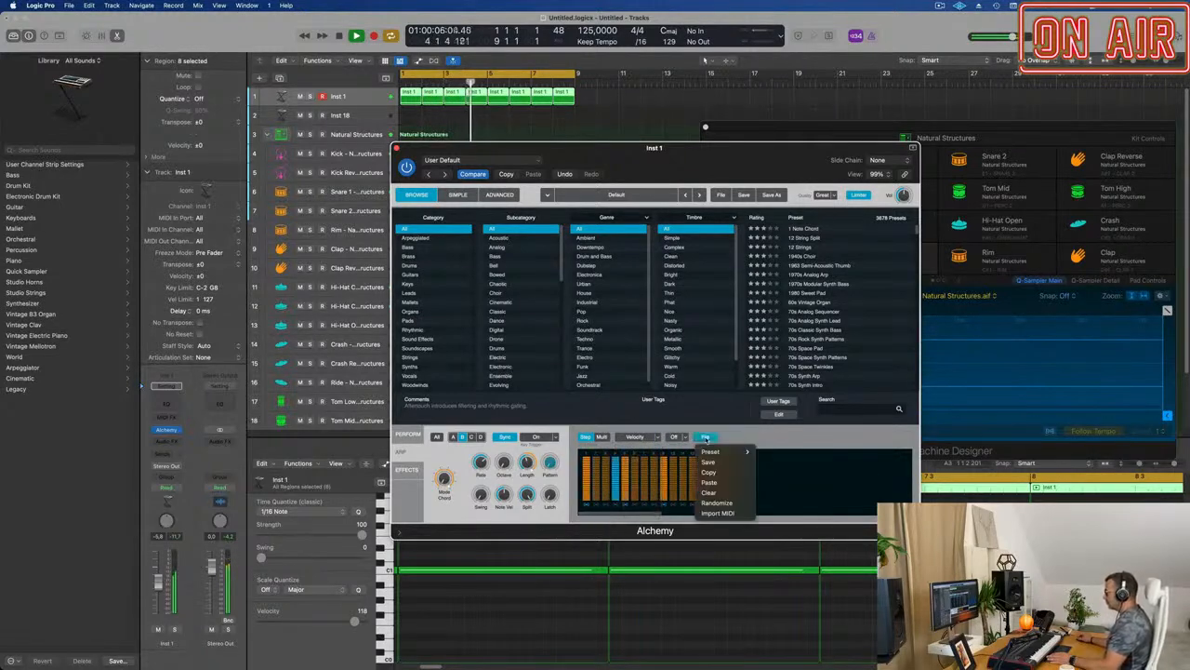
mouse_move(712, 452)
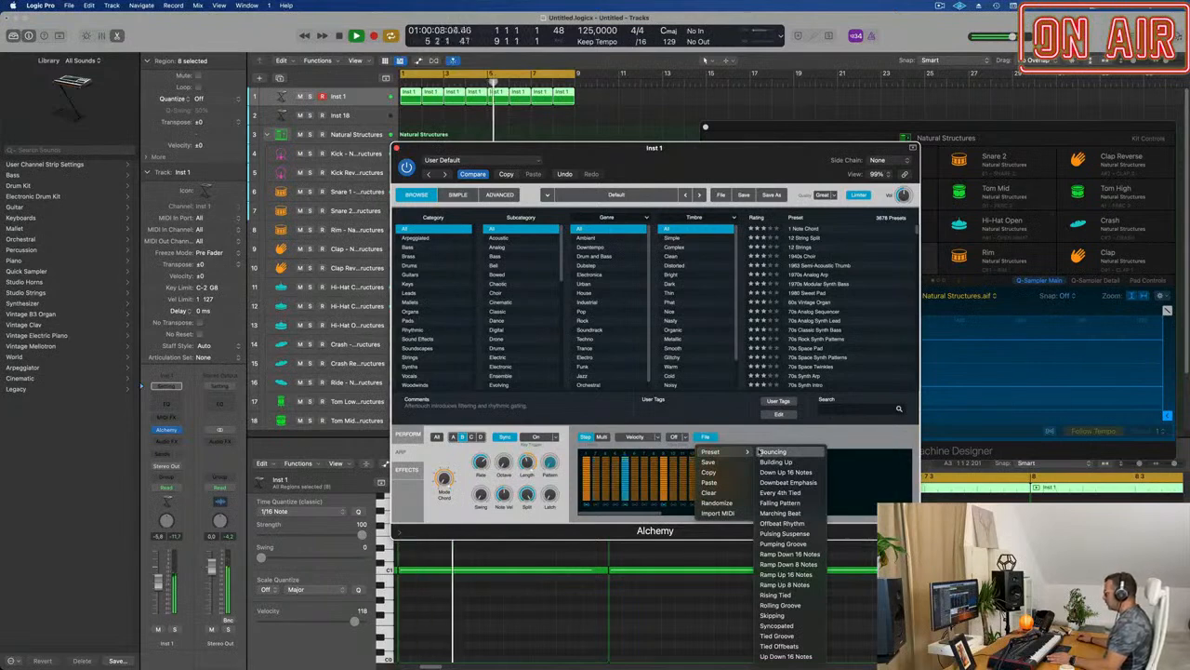
left_click(473, 173)
Switch the arpeggiator steps to Pan, draw alternating pan values on steps 2, 4, 6 and 8, and set the sequence's rate to 1/4.
left_click_drag(632, 155, 550, 150)
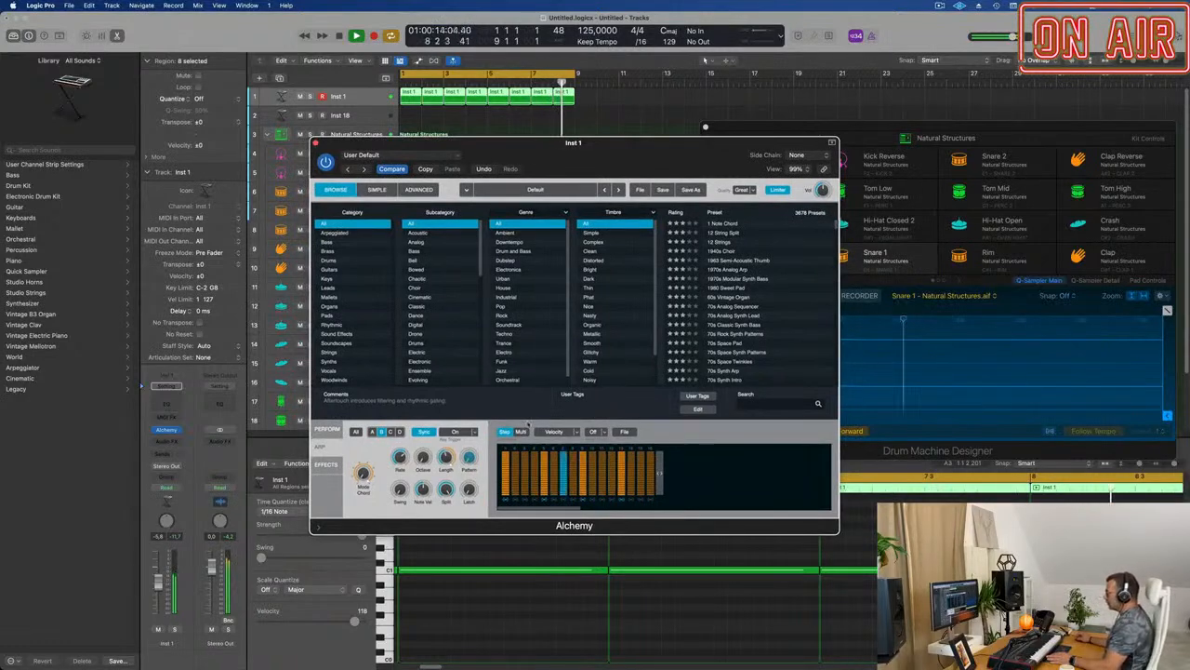
left_click(576, 432)
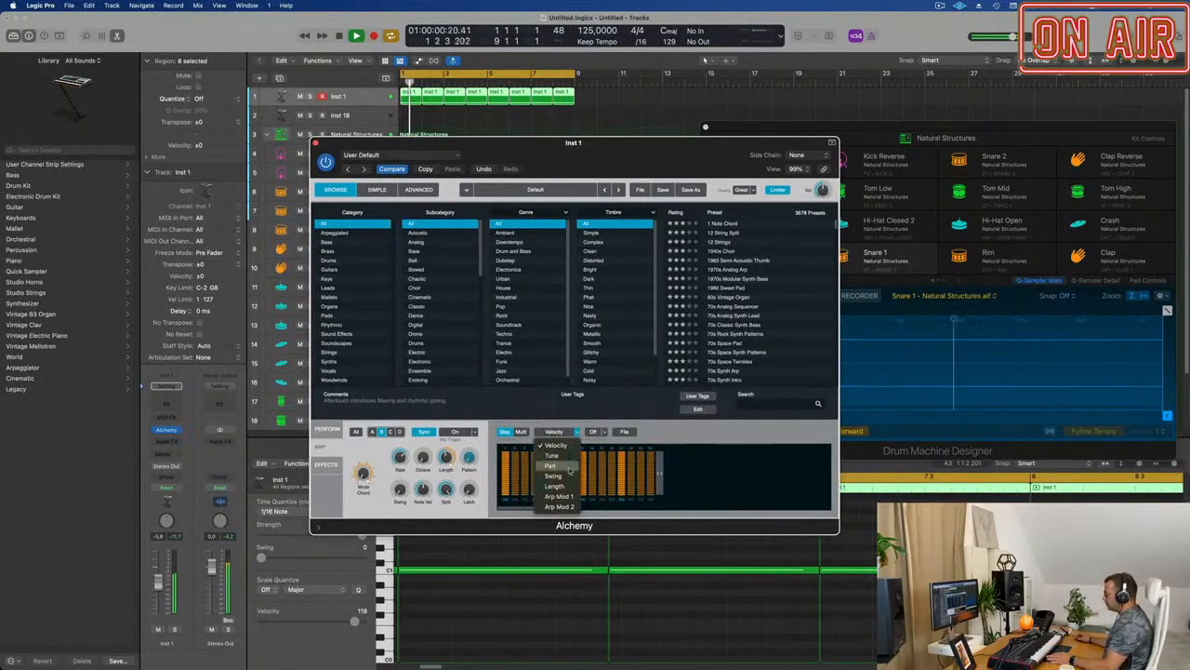
left_click(555, 465)
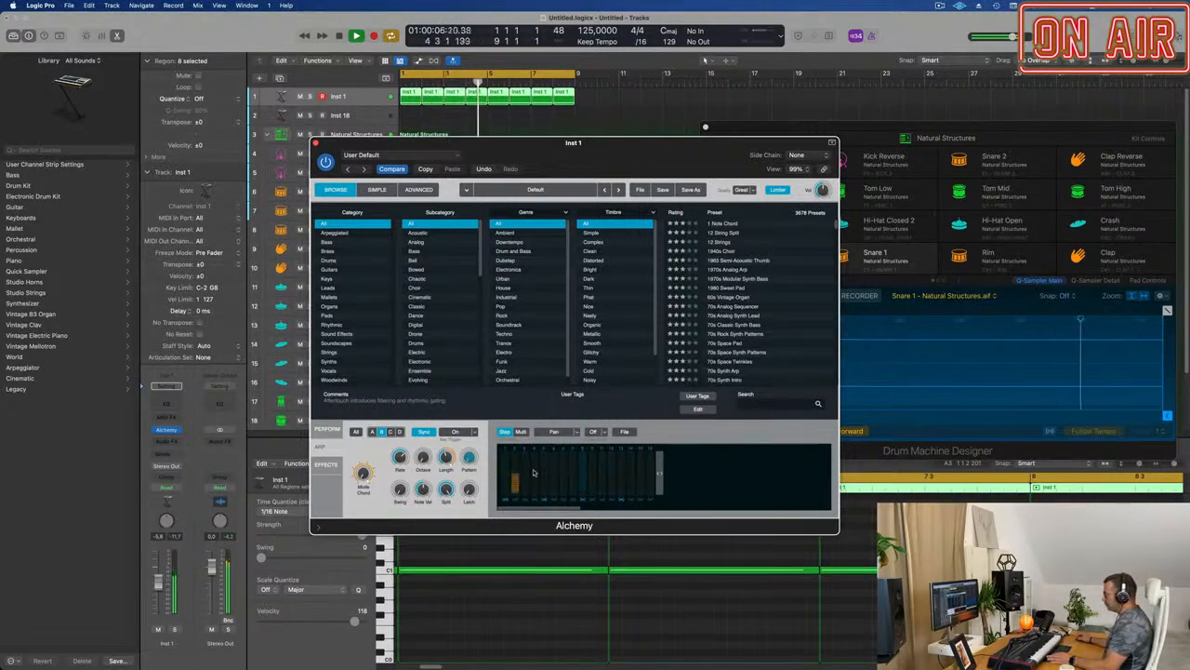
mouse_move(536, 463)
left_mouse_down()
mouse_move(535, 453)
mouse_move(557, 496)
mouse_move(576, 470)
mouse_move(573, 449)
left_mouse_up()
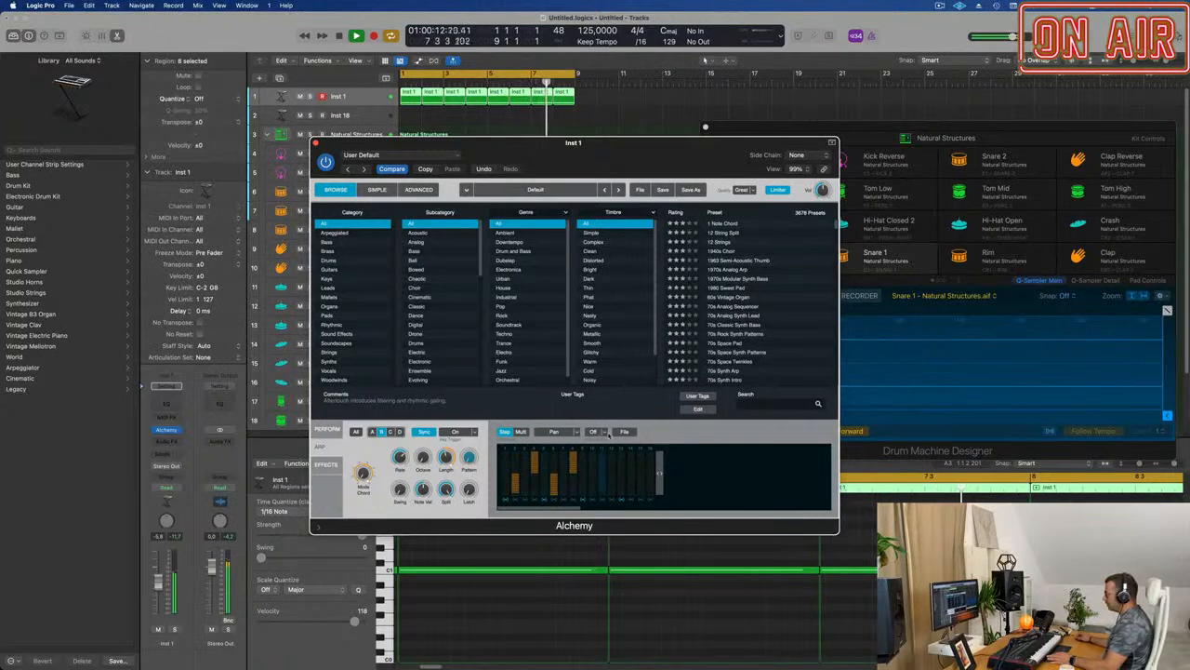
left_click(606, 433)
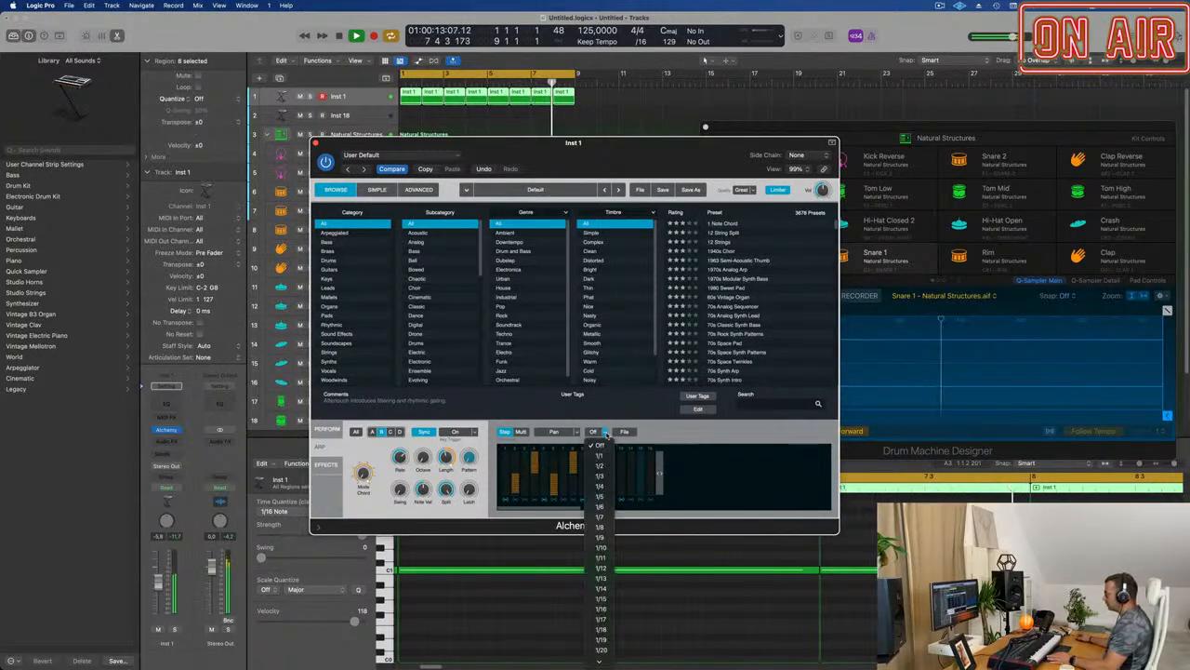
left_click(599, 485)
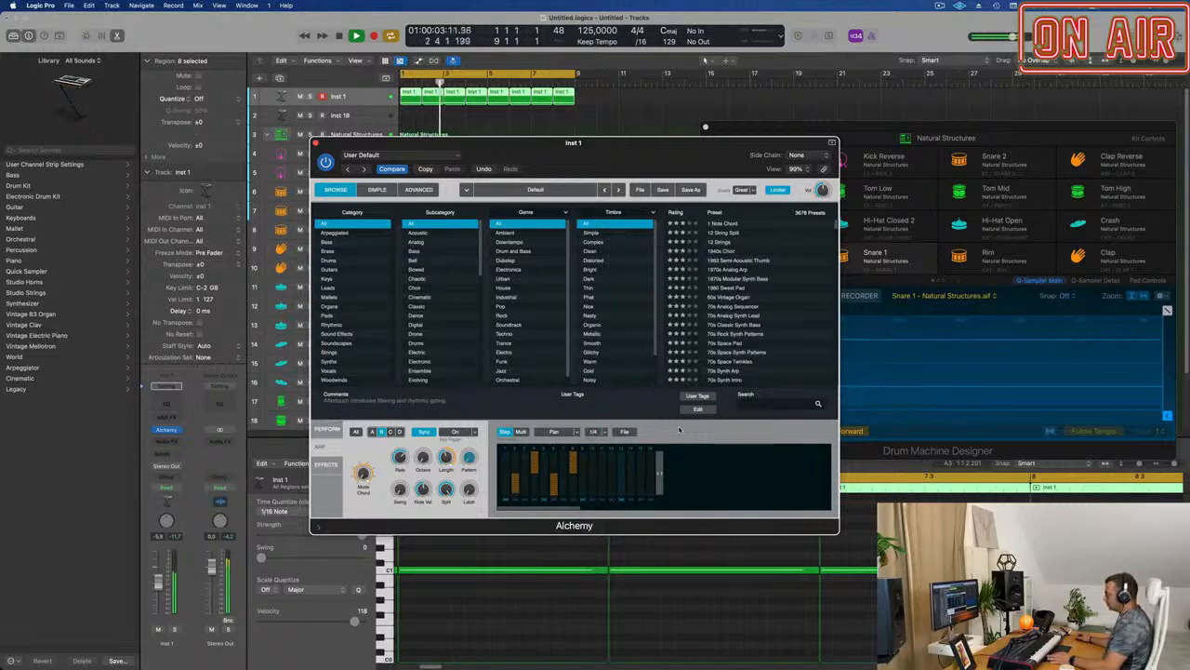
Check the arpeggiator's Multi mode, return to Step mode, and bring back Alchemy's Perform controls.
left_click(522, 431)
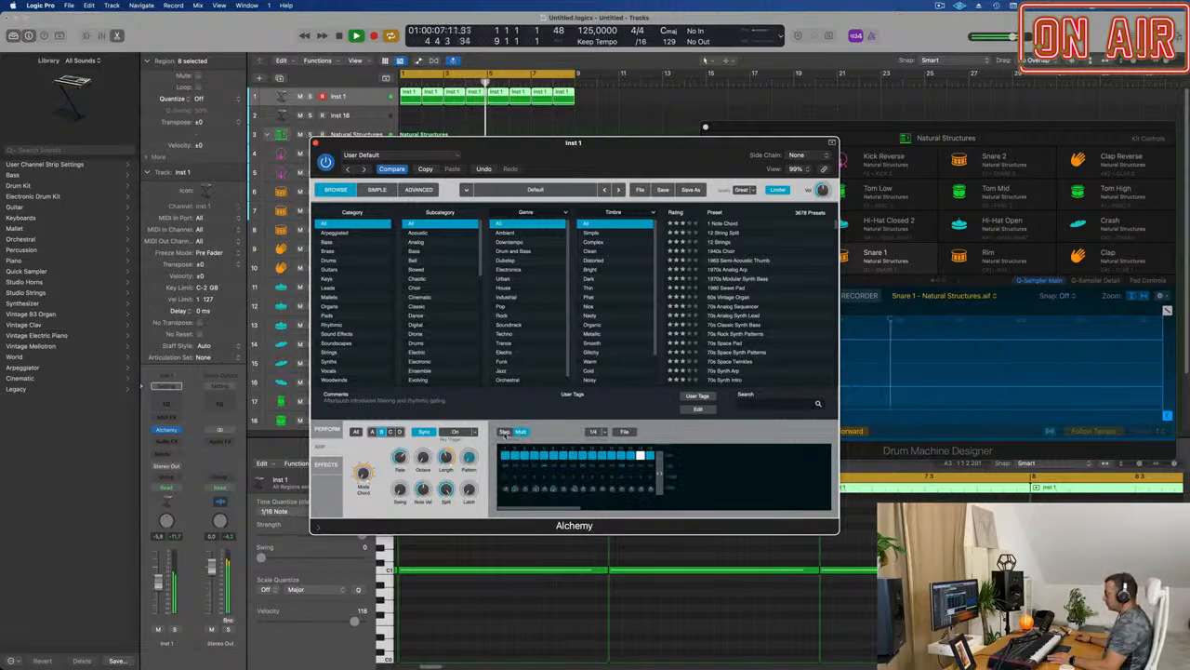
left_click(504, 432)
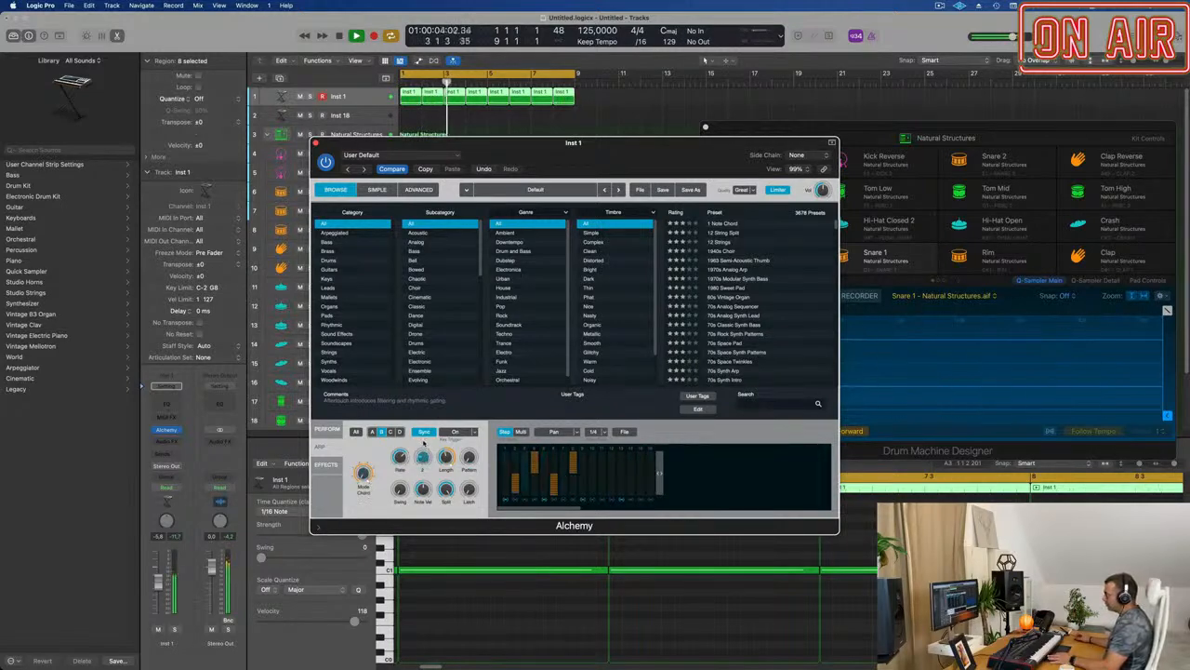
left_click(327, 429)
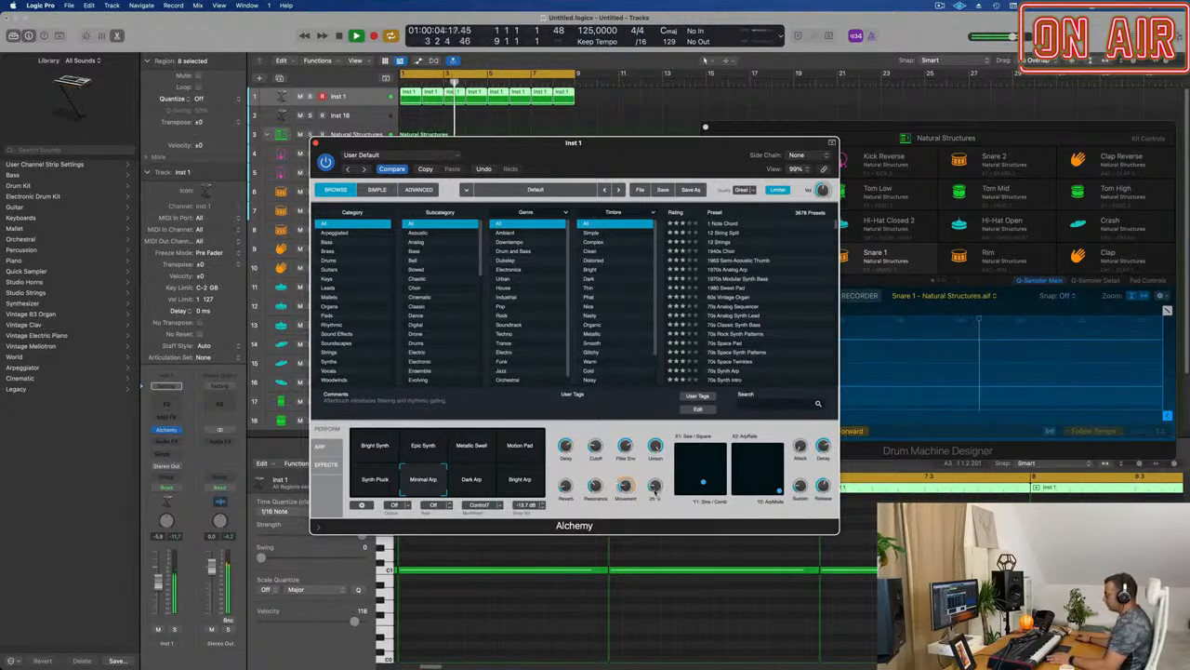
left_click_drag(575, 217, 801, 187)
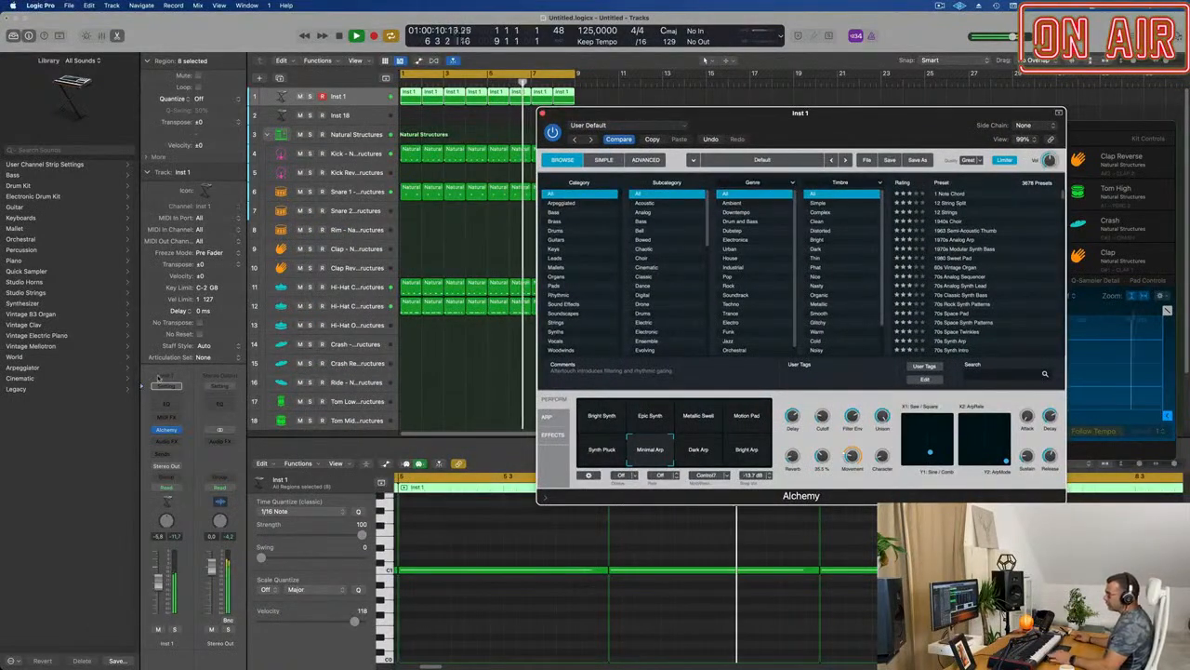
Insert a Compressor on the Inst 1 track and set its side chain input to Bus 1.
left_click(170, 444)
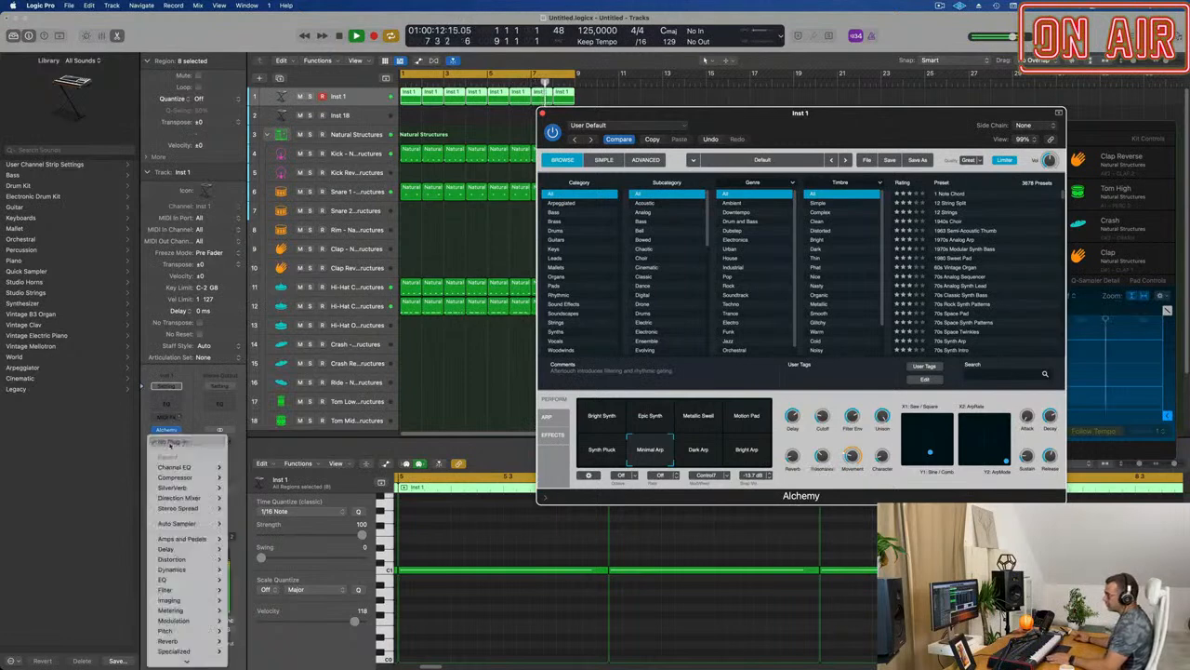
left_click(216, 479)
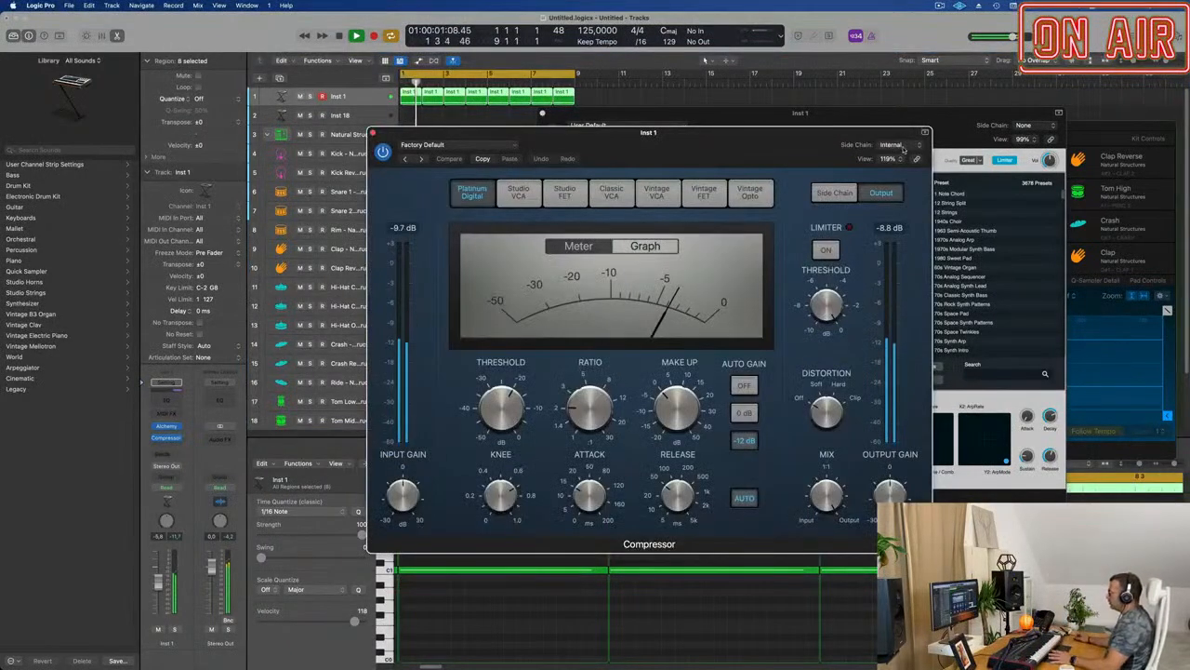
left_click(895, 146)
mouse_move(899, 174)
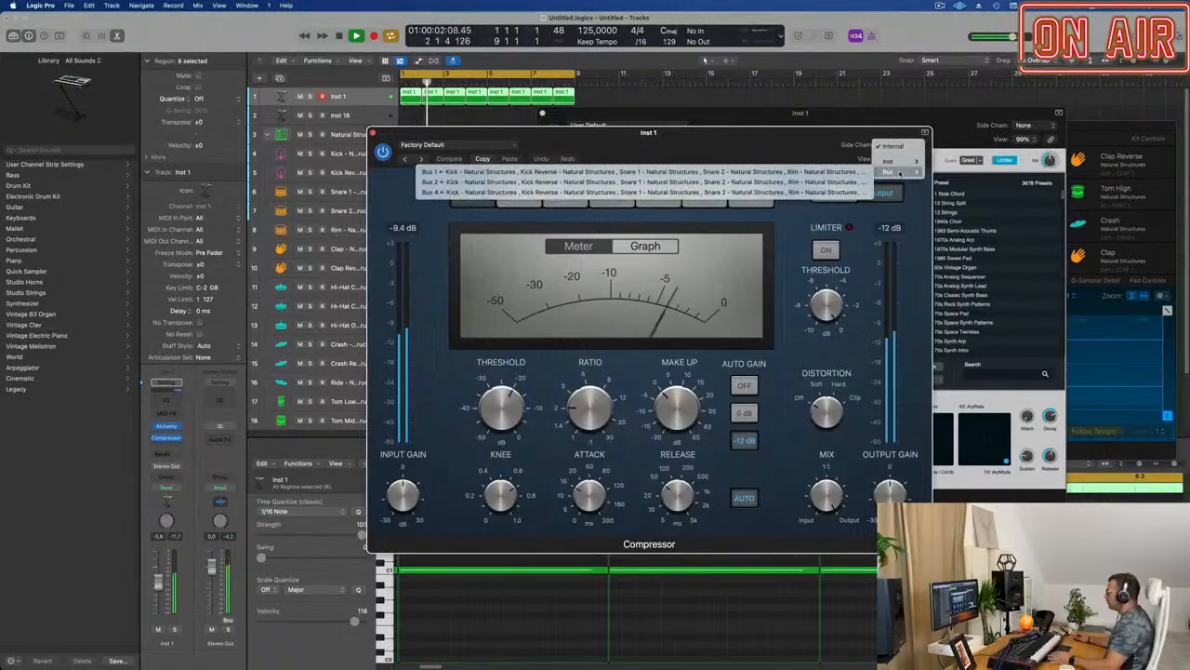
left_click(804, 173)
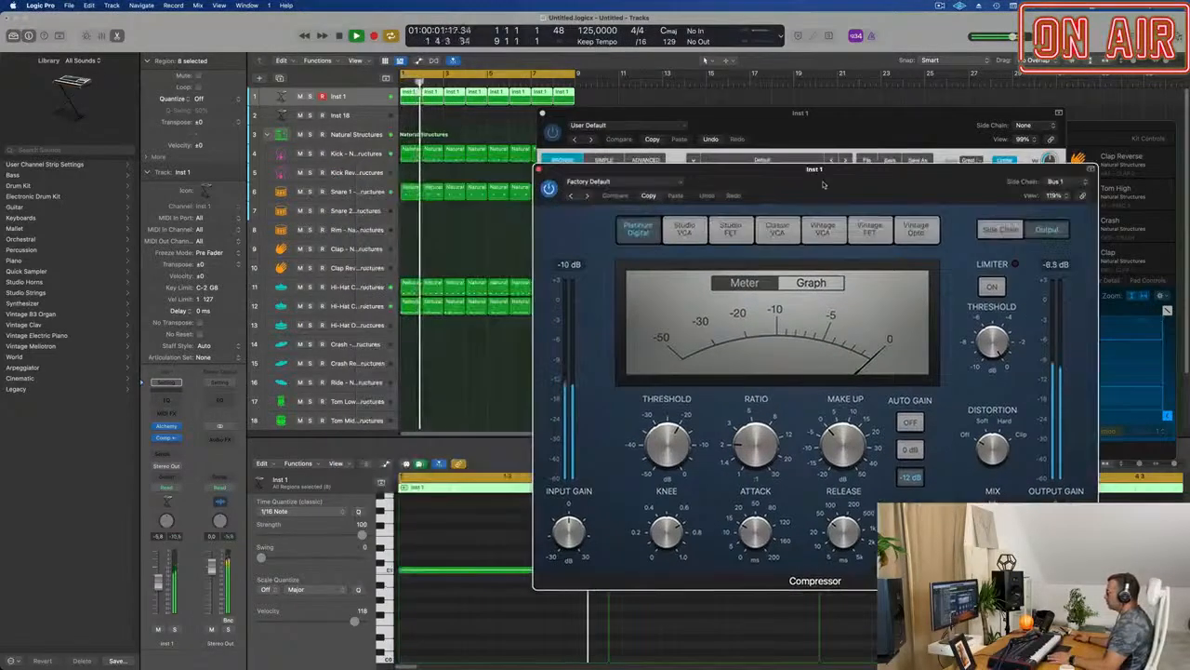
Adjust the Compressor's threshold, and close the Alchemy window with playback stopped.
left_click_drag(823, 184, 711, 193)
left_click_drag(556, 455, 555, 489)
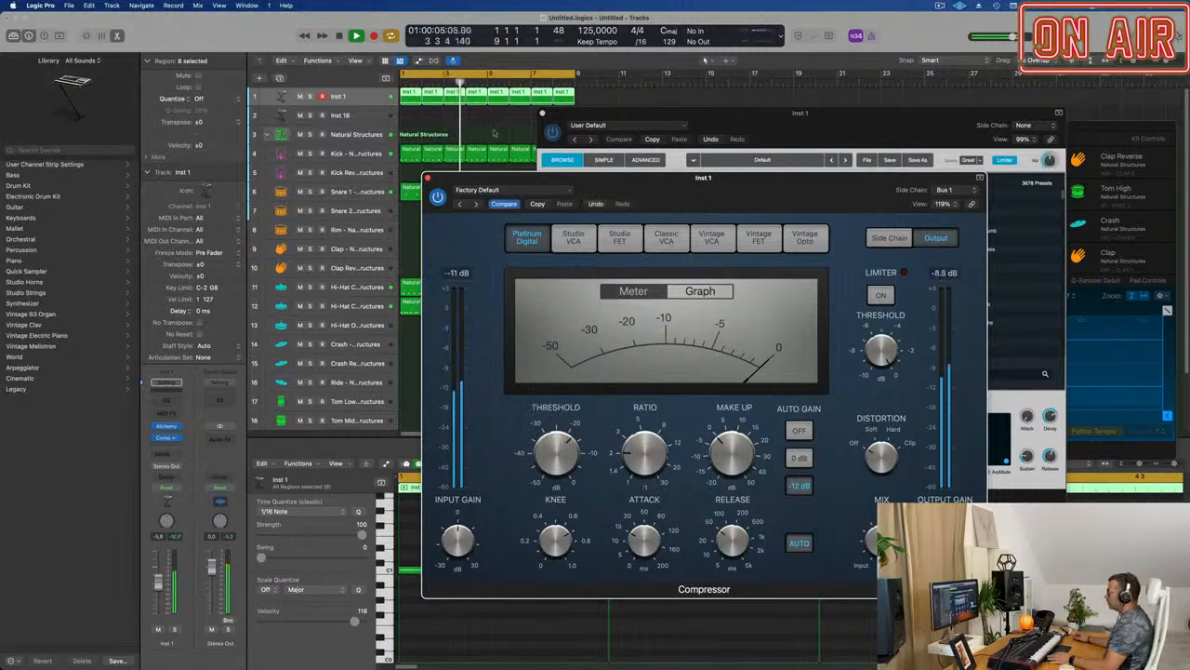
left_click(371, 100)
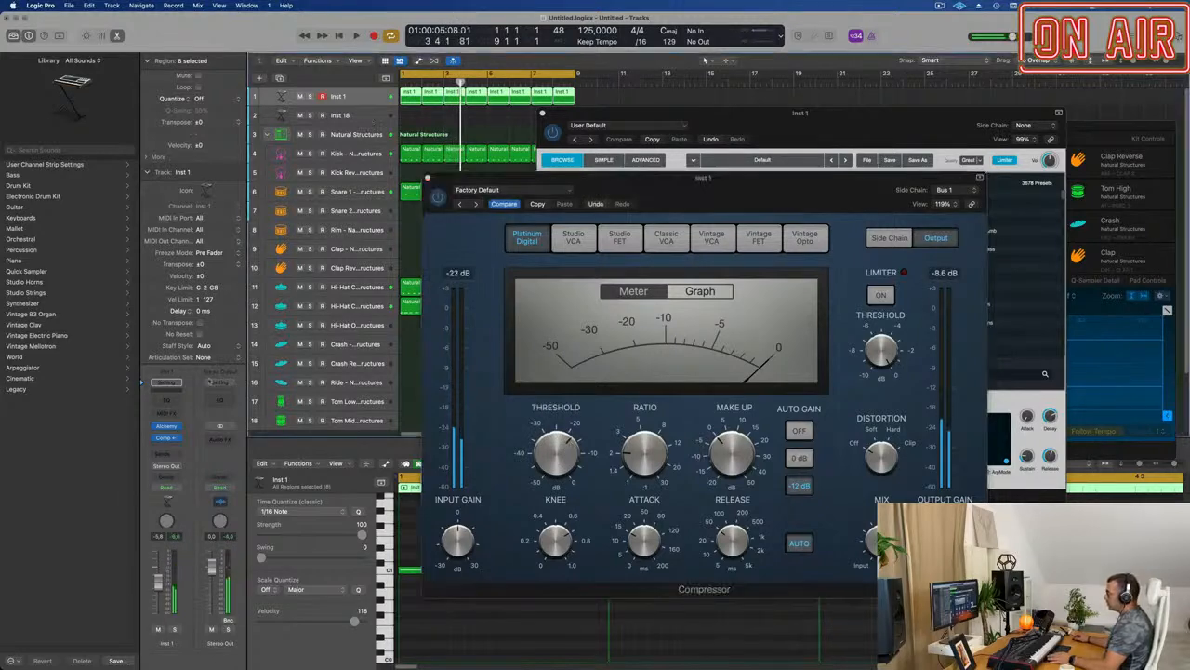
left_click(166, 428)
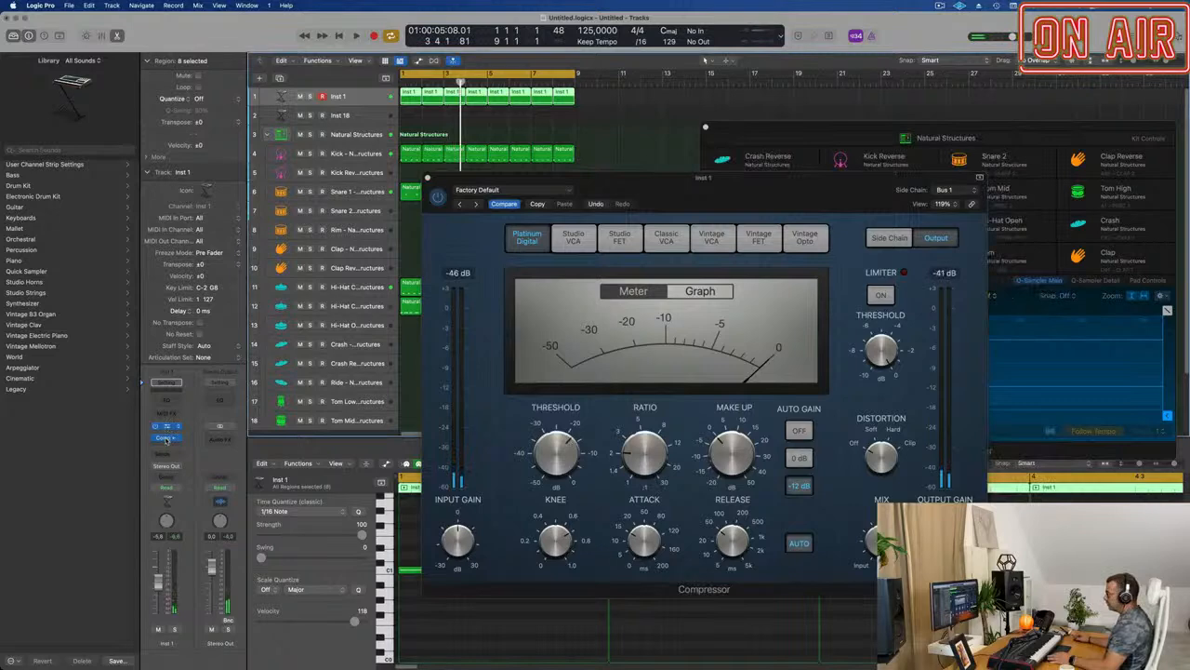
Remove the existing Compressor from the Inst 1 track and start playback.
left_click(167, 430)
left_click(173, 437)
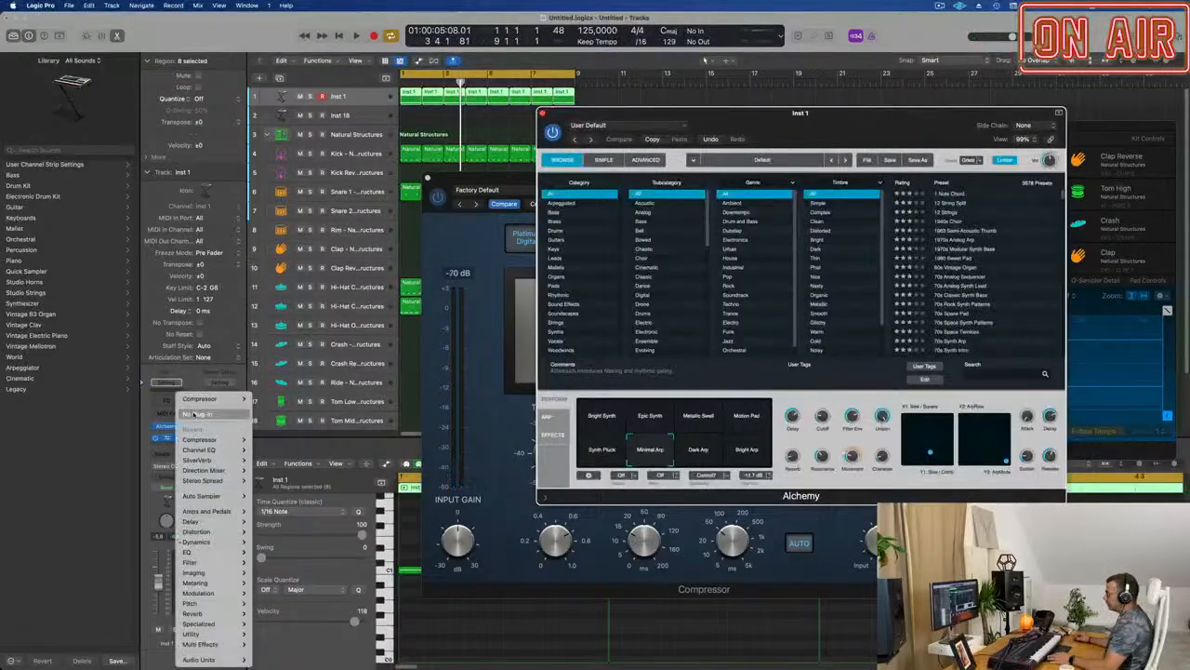
left_click(195, 414)
key("space")
Insert a stereo Compressor on the Inst 1 track and set its side chain to Kick - Natural Structures (Inst 2).
left_click(167, 441)
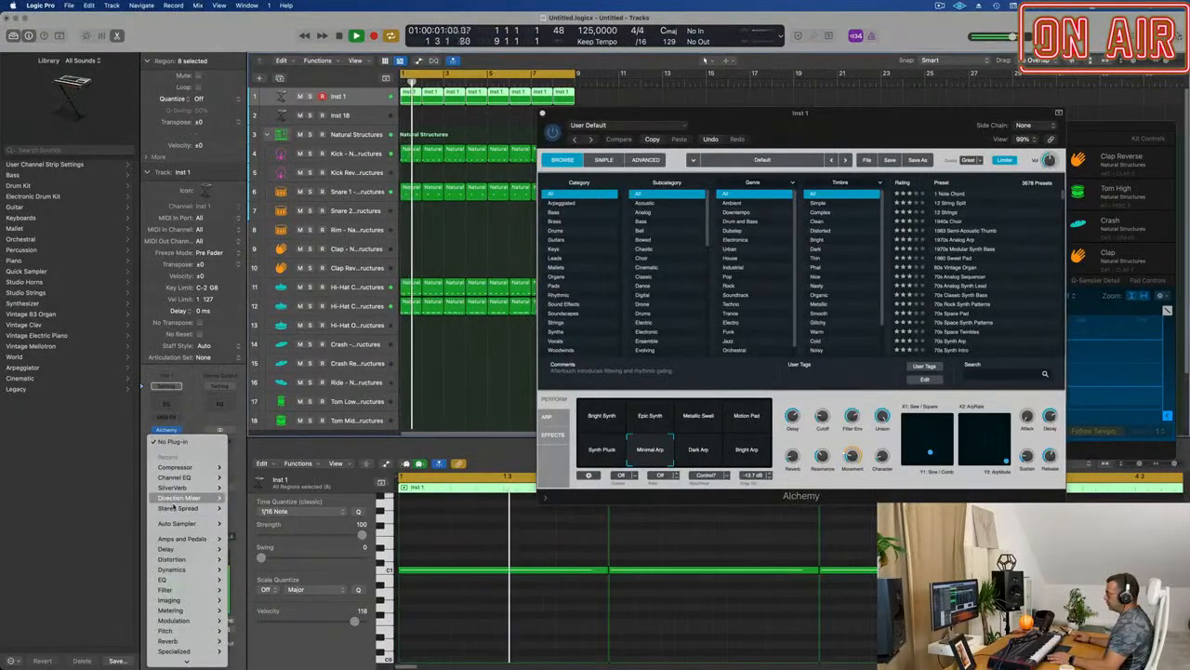
mouse_move(187, 470)
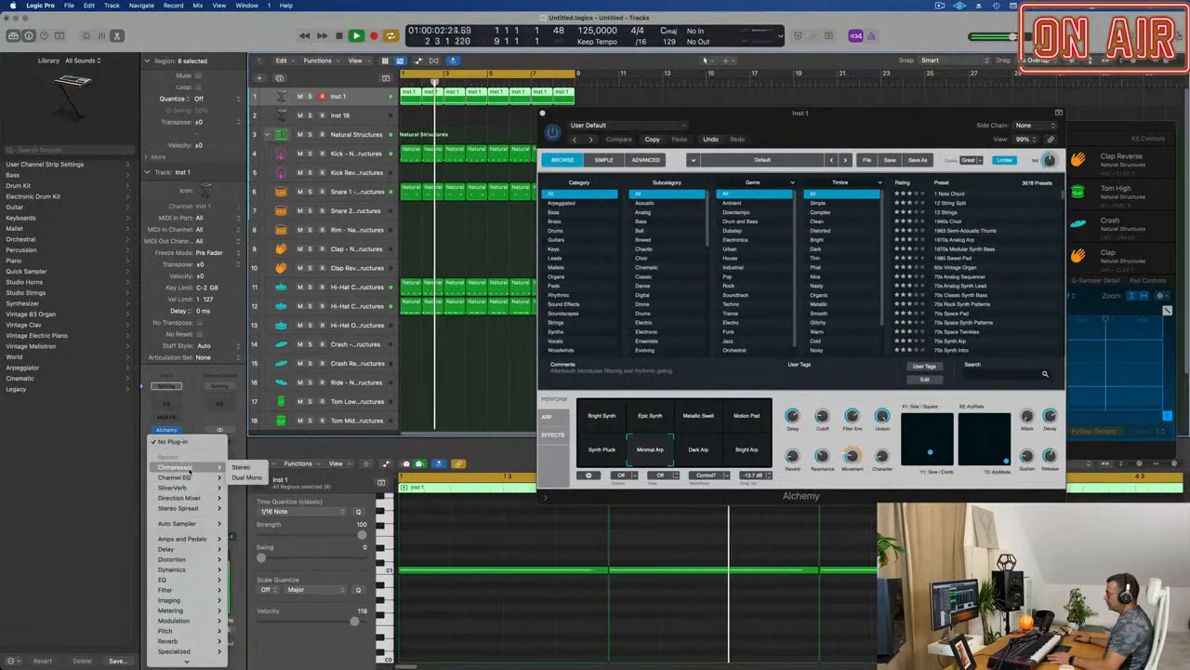
left_click(241, 467)
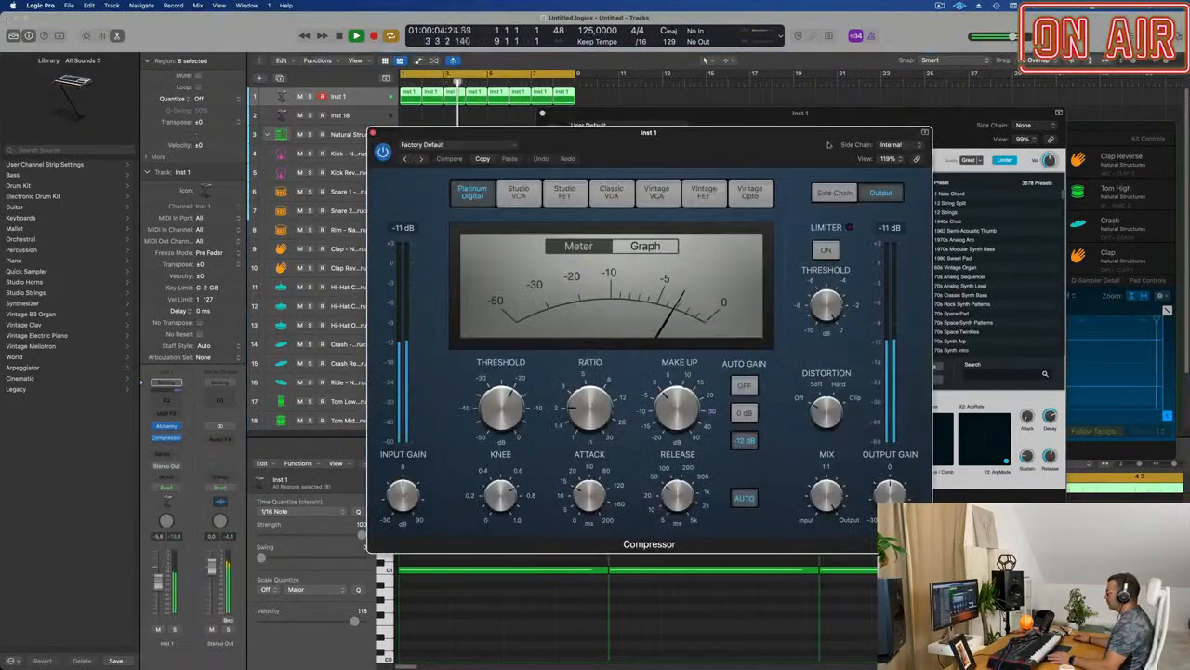
left_click(891, 144)
mouse_move(888, 161)
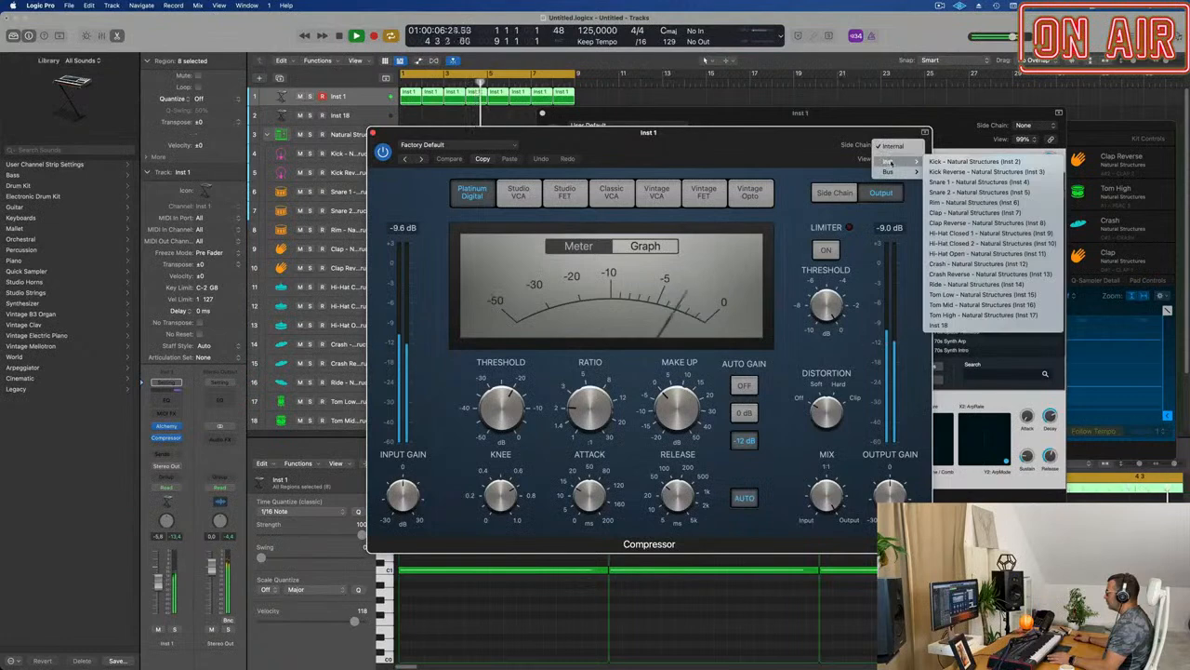
left_click(951, 161)
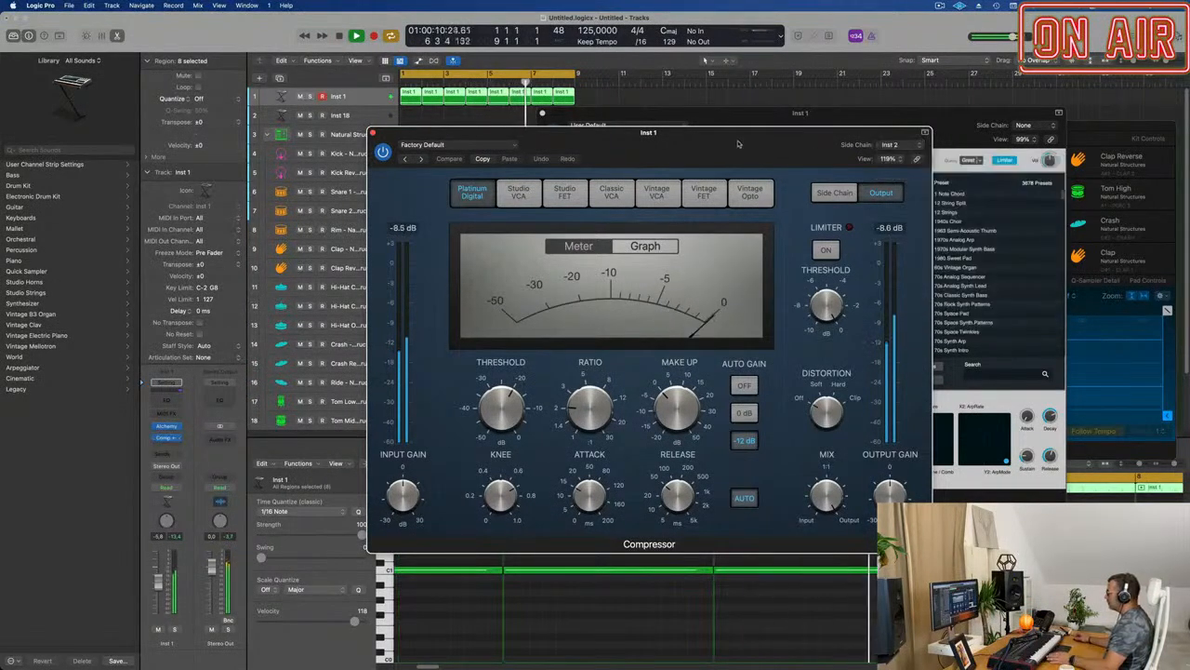
Raise the Compressor's ratio and lower its threshold while the loop plays.
left_click_drag(737, 144, 856, 157)
left_click_drag(737, 415, 738, 385)
left_click_drag(645, 416, 645, 423)
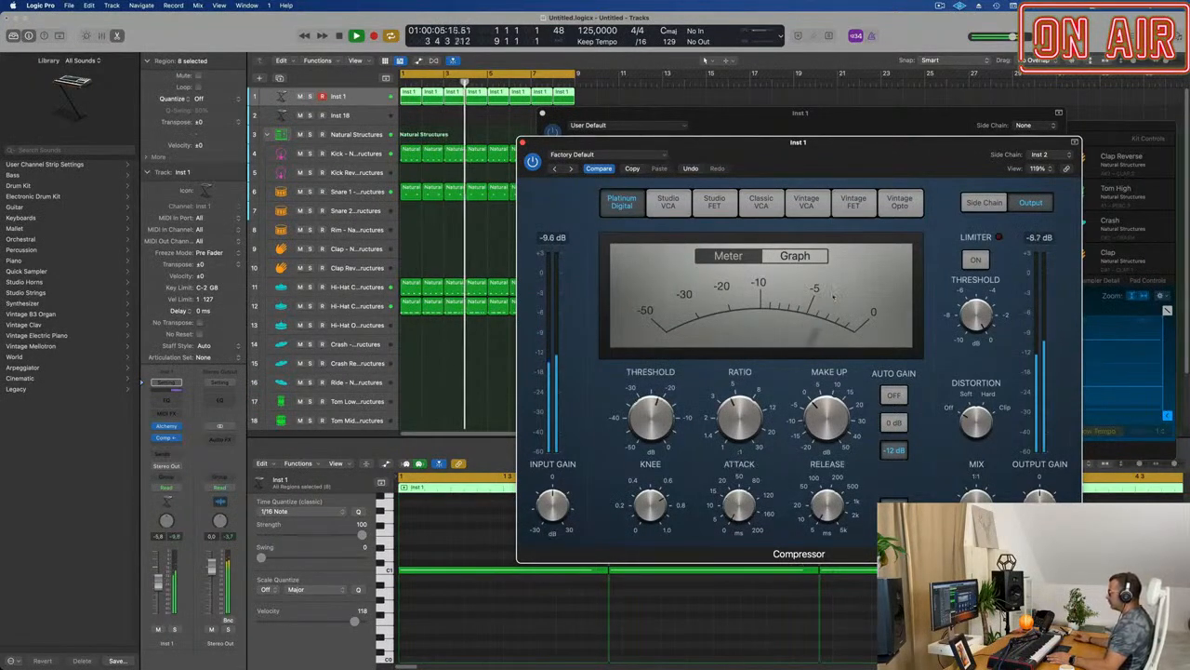
Compare the Inst 1 sound with the Compressor bypassed and switched back on.
left_click(533, 161)
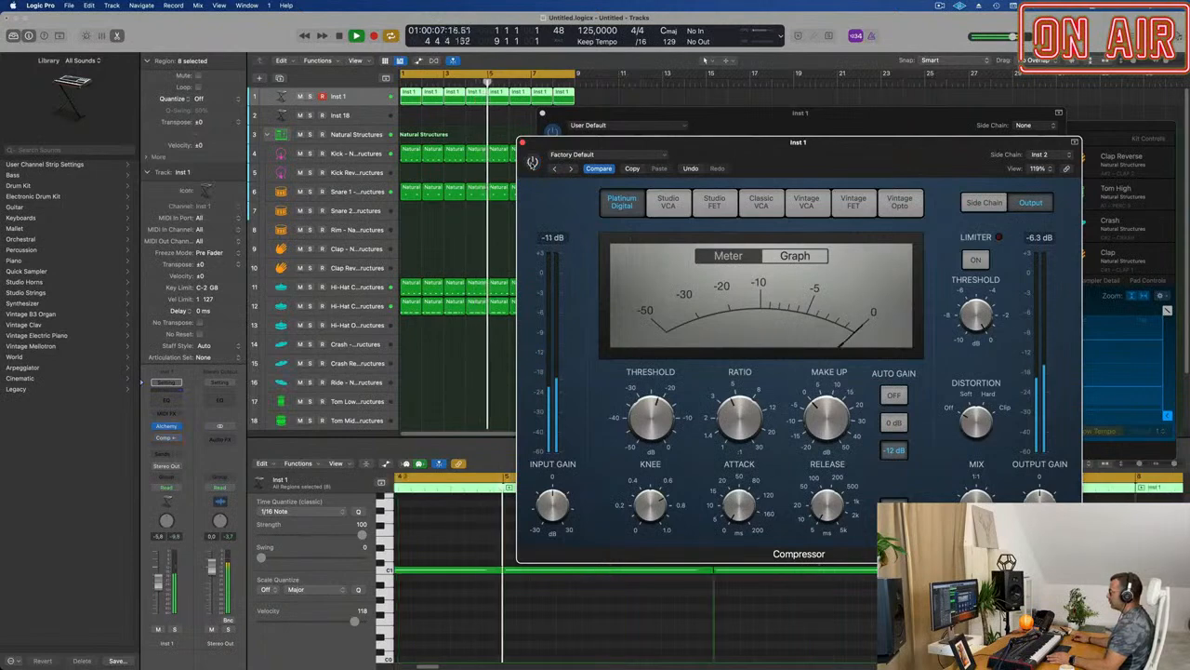
left_click(533, 162)
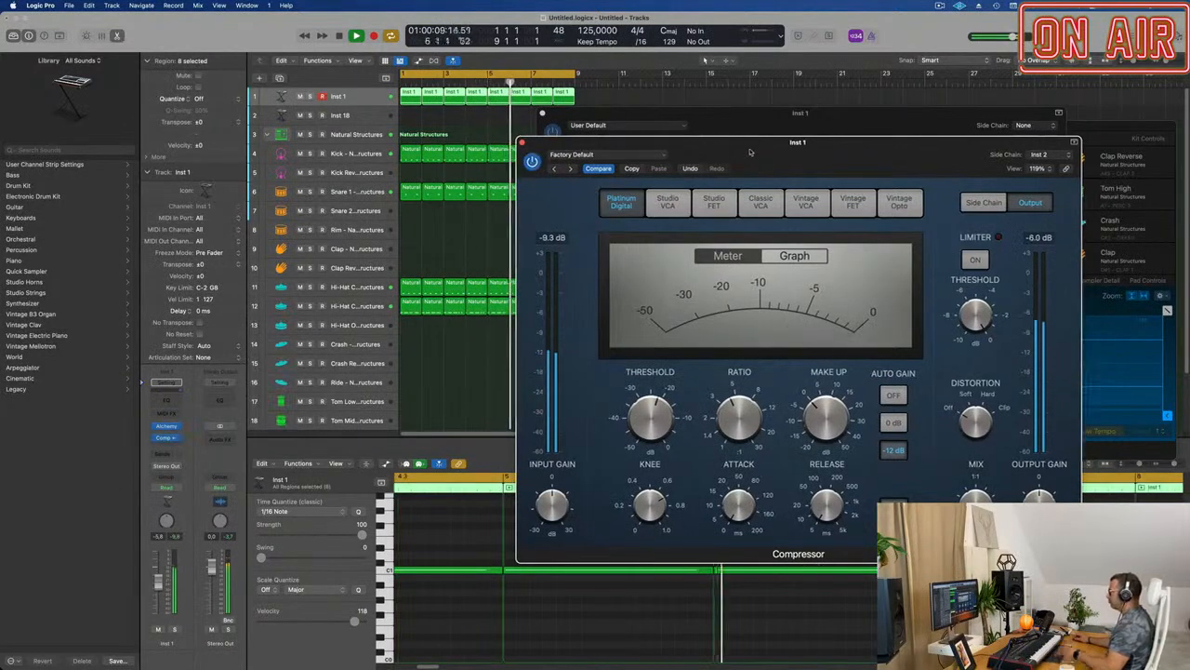
left_click_drag(750, 149, 620, 152)
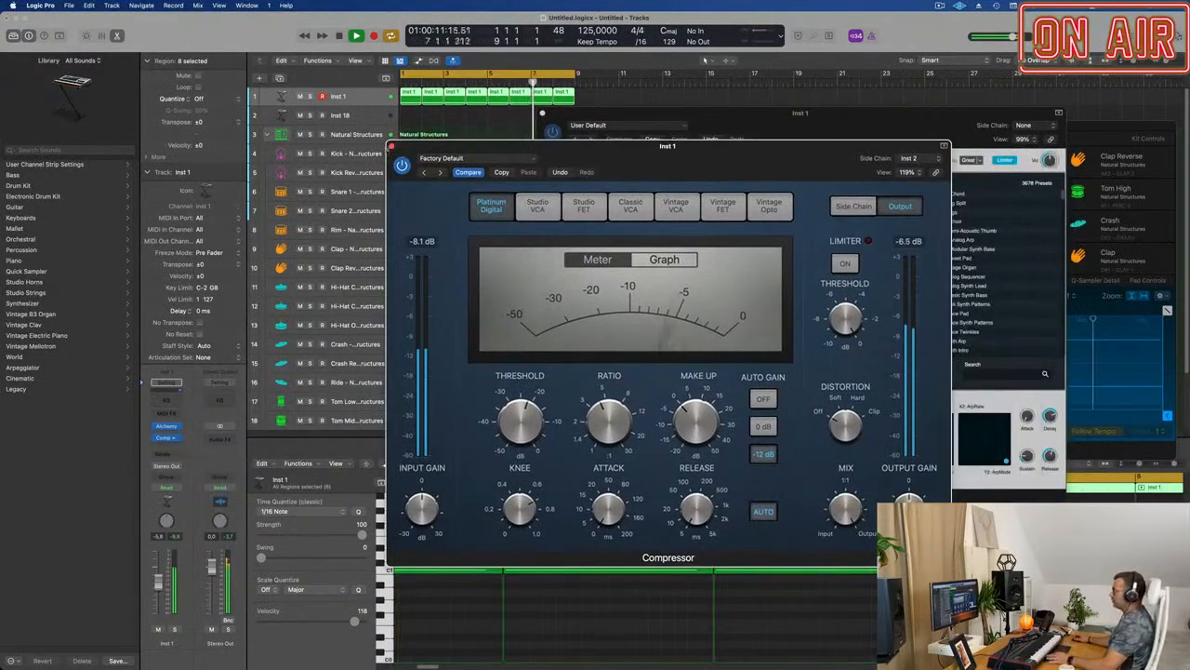
Close the Compressor and Alchemy windows and slightly lower the Inst 1 track's volume.
left_click(391, 146)
left_click_drag(790, 121, 606, 183)
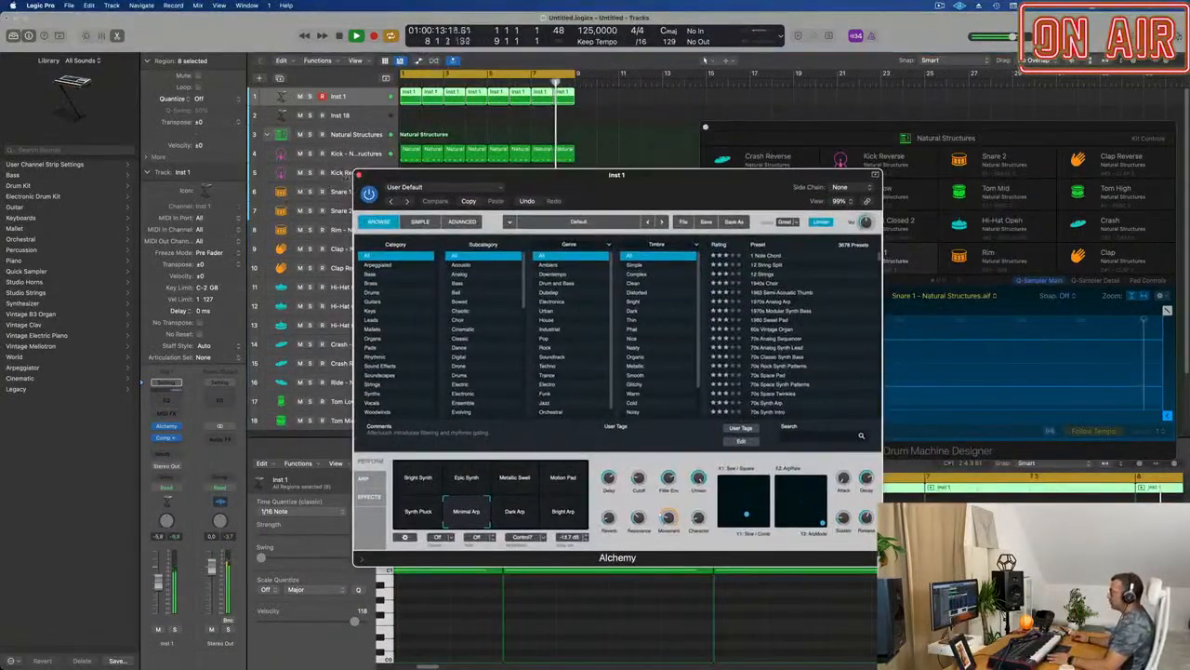
left_click(359, 175)
left_click_drag(158, 583, 157, 587)
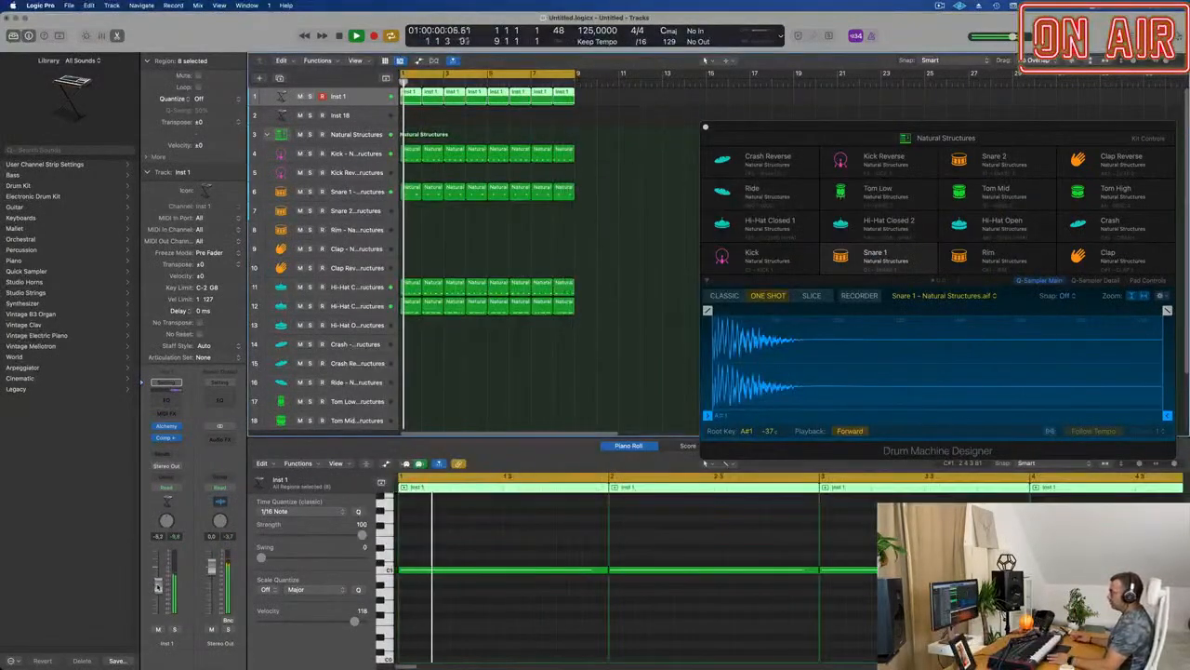
Copy the first Hi-Hat Closed 2 region to bar 1 of the Inst 18 track and stop playback.
left_click(364, 115)
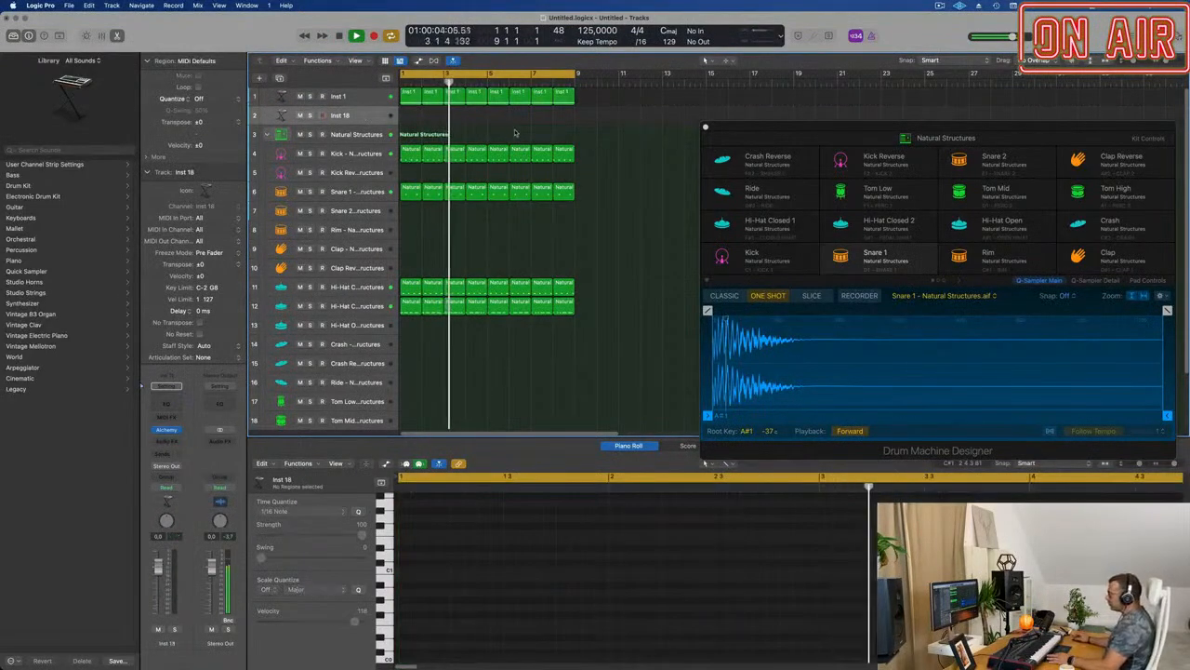
left_click(419, 307)
left_click_drag(419, 307, 413, 119)
key("space")
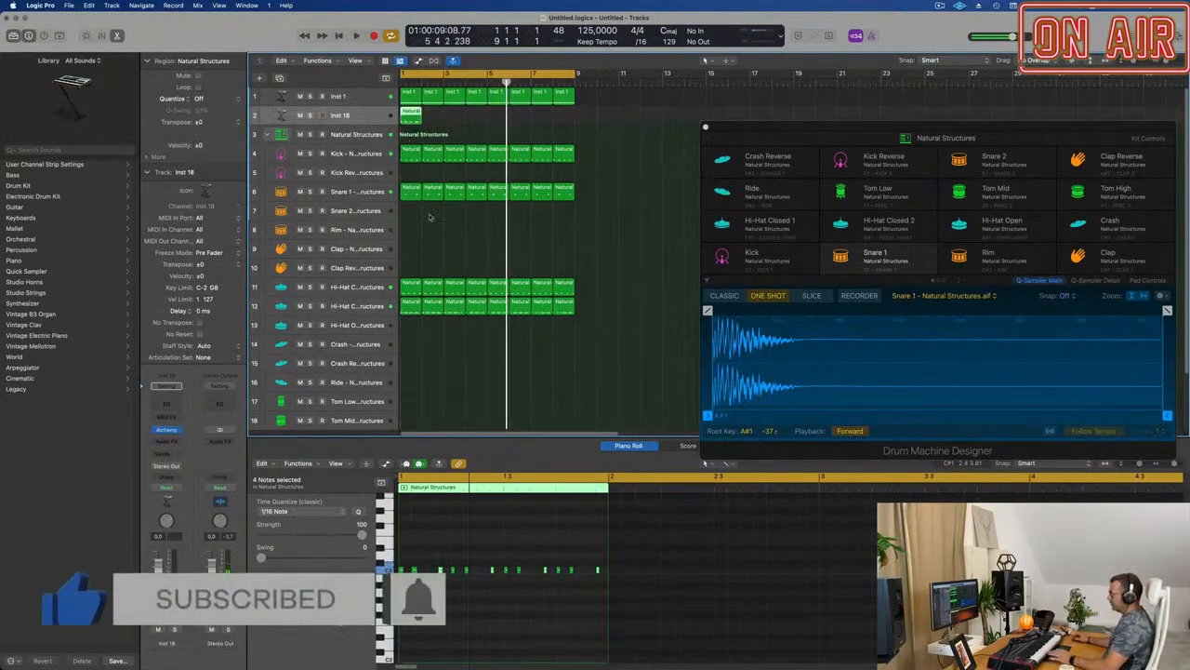
Load the 70s Classic Synth Bass preset from the Bass category in Alchemy on the Inst 18 track.
scroll(493, 574, "right", 2)
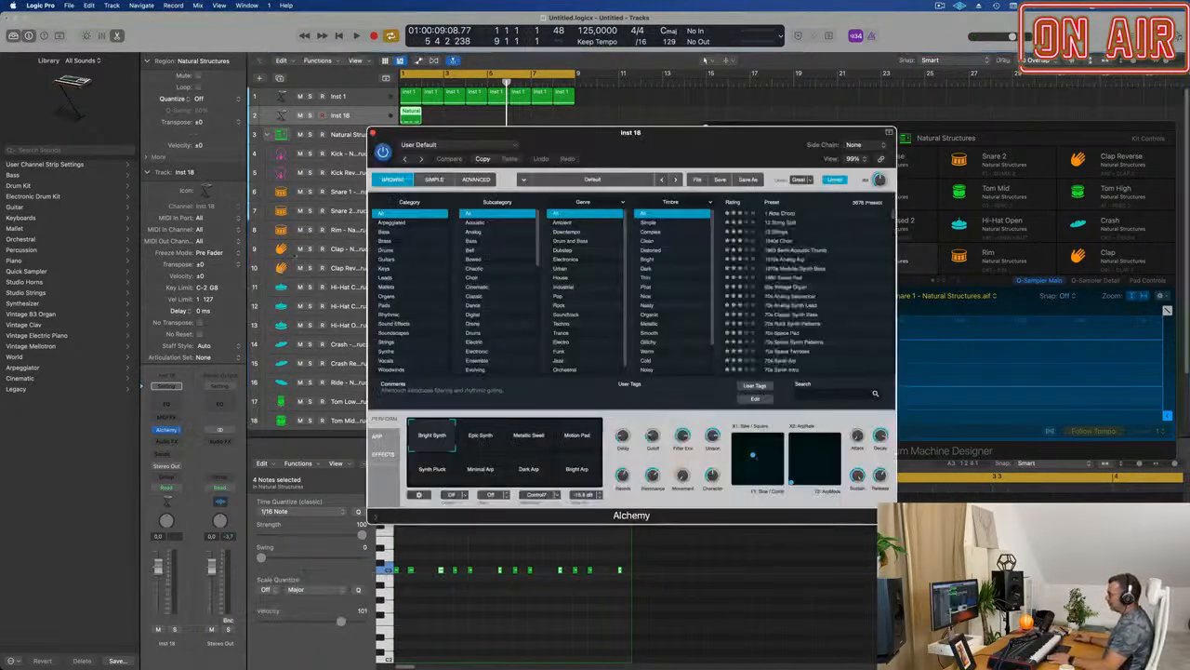
left_click(389, 232)
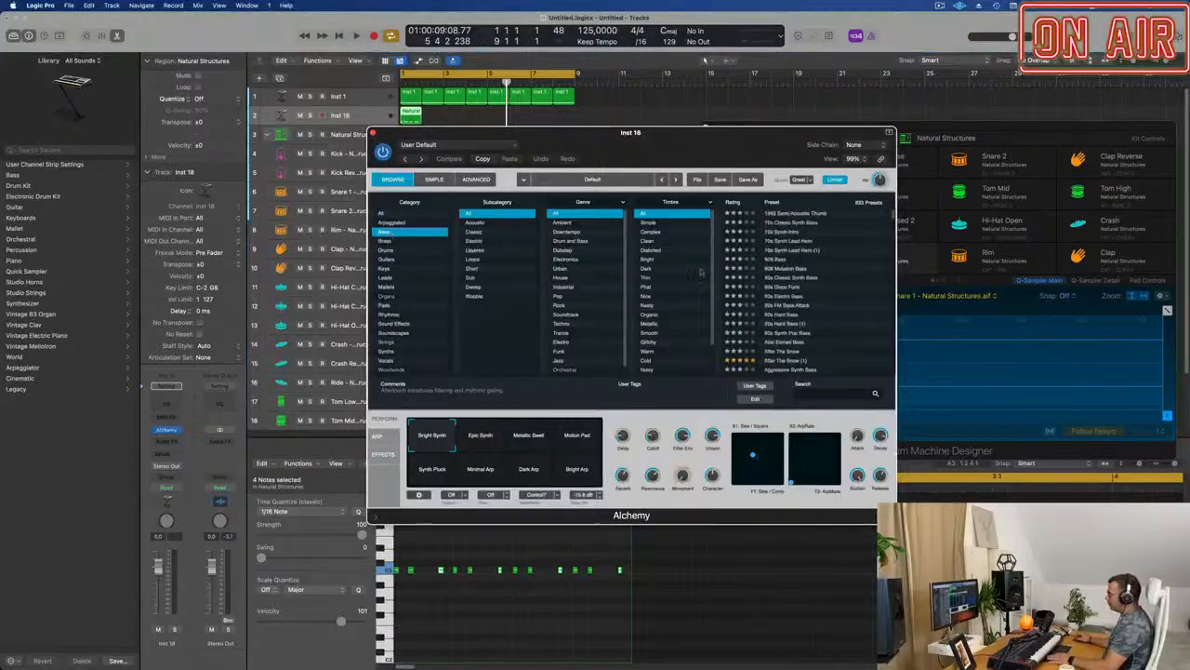
left_click(786, 223)
left_click_drag(669, 145, 890, 143)
Repeat the bass track's region to fill eight bars, and lower the track's volume with the loop playing.
left_click(417, 119)
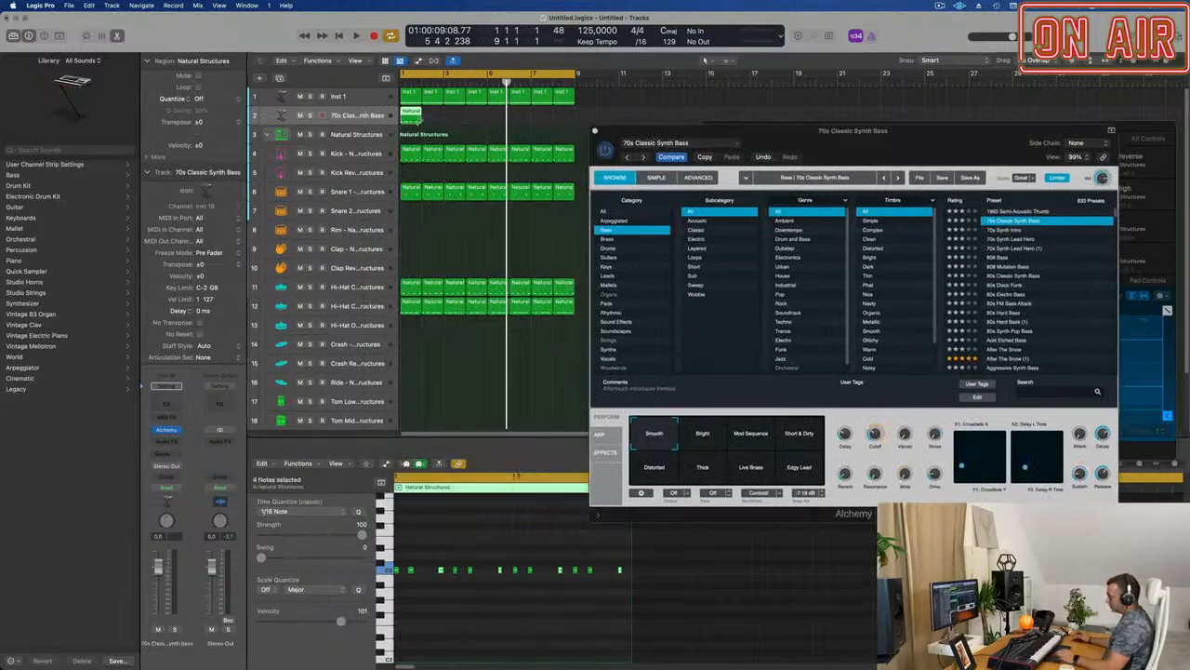
key("super+r")
key("super+r")
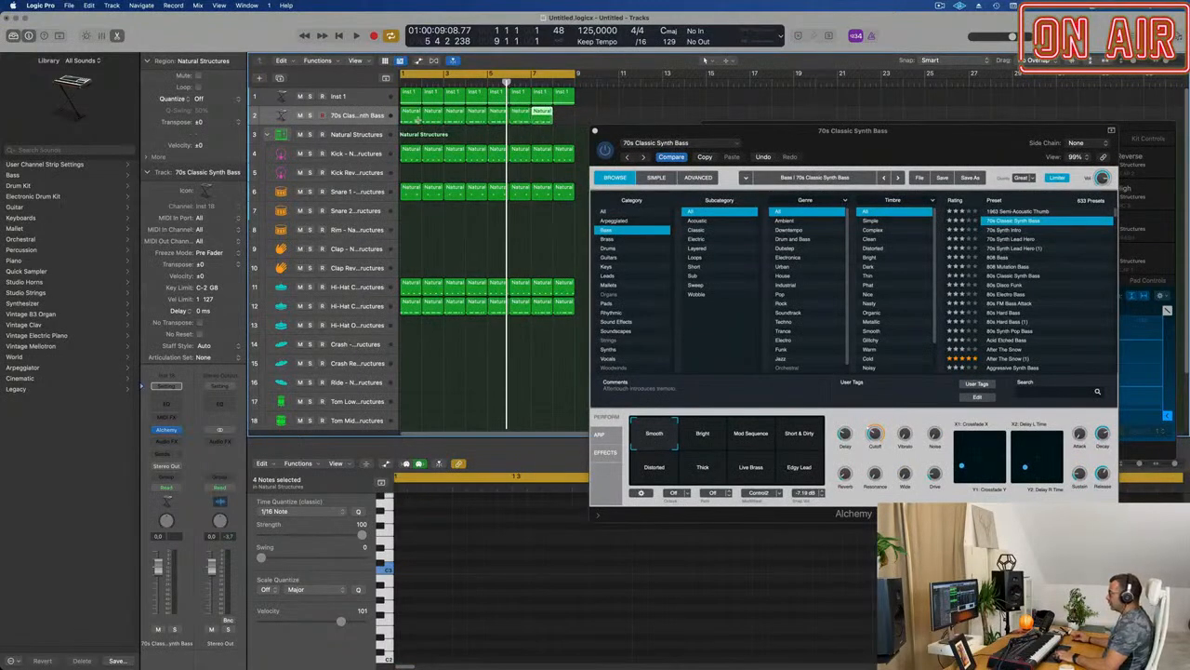
left_click_drag(630, 133, 671, 92)
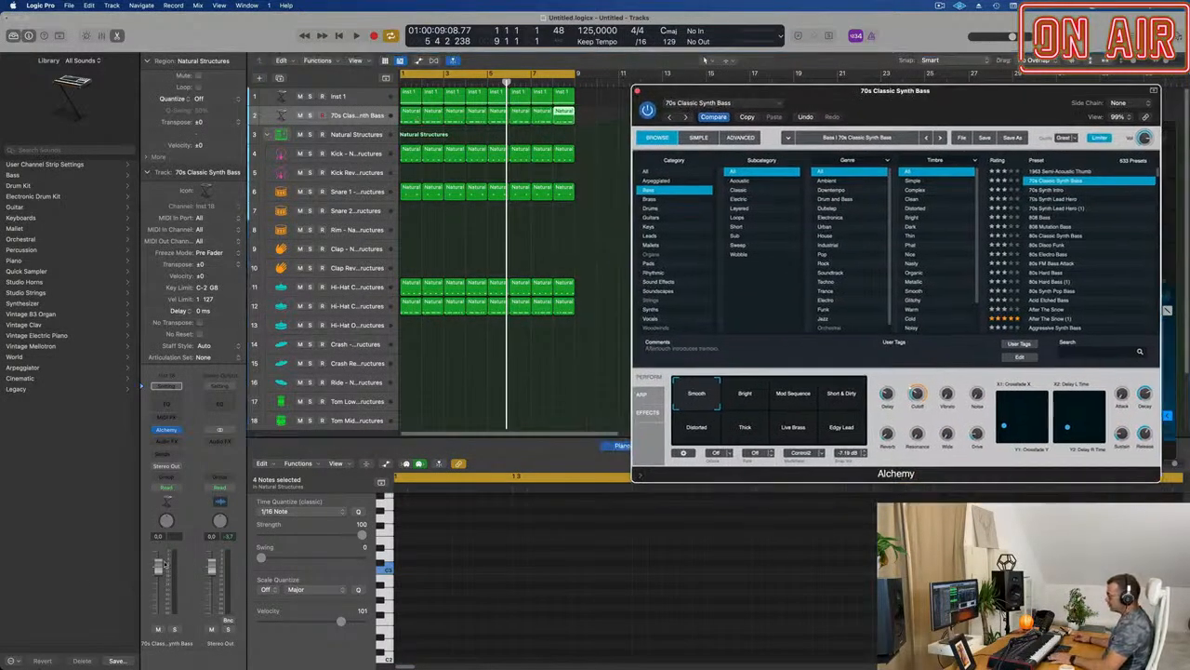
key("space")
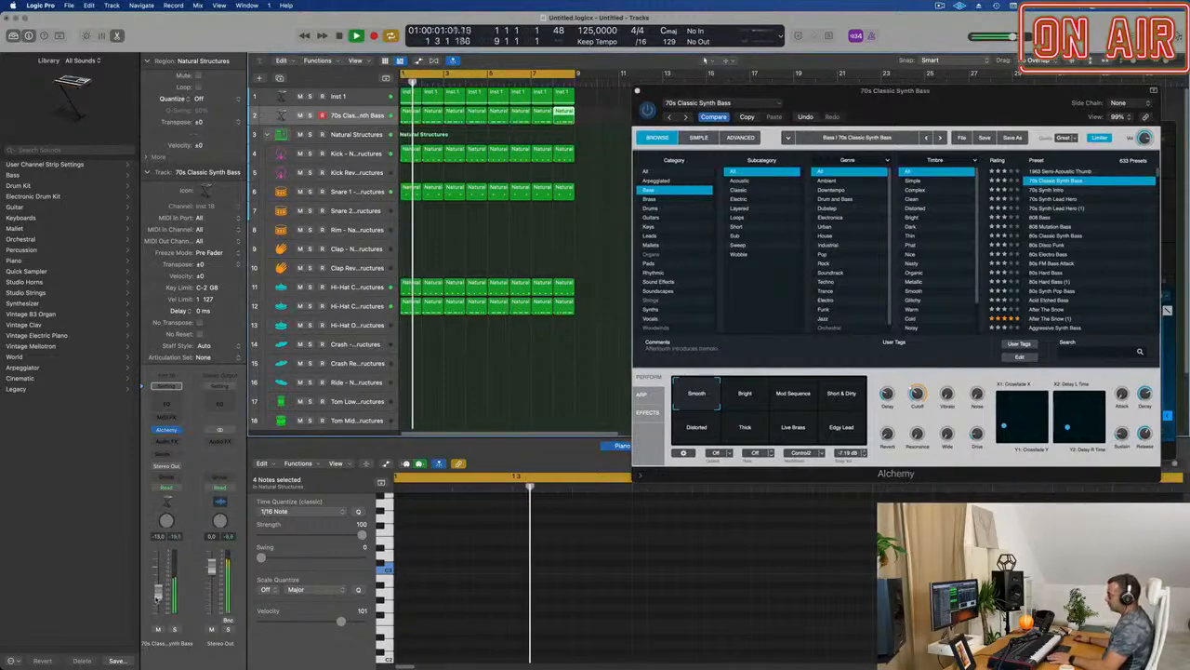
Select all eight bass regions and transpose all their notes down one octave to C2.
left_click_drag(671, 91, 581, 200)
left_click_drag(597, 122, 410, 112)
left_click(476, 603)
key("super+a")
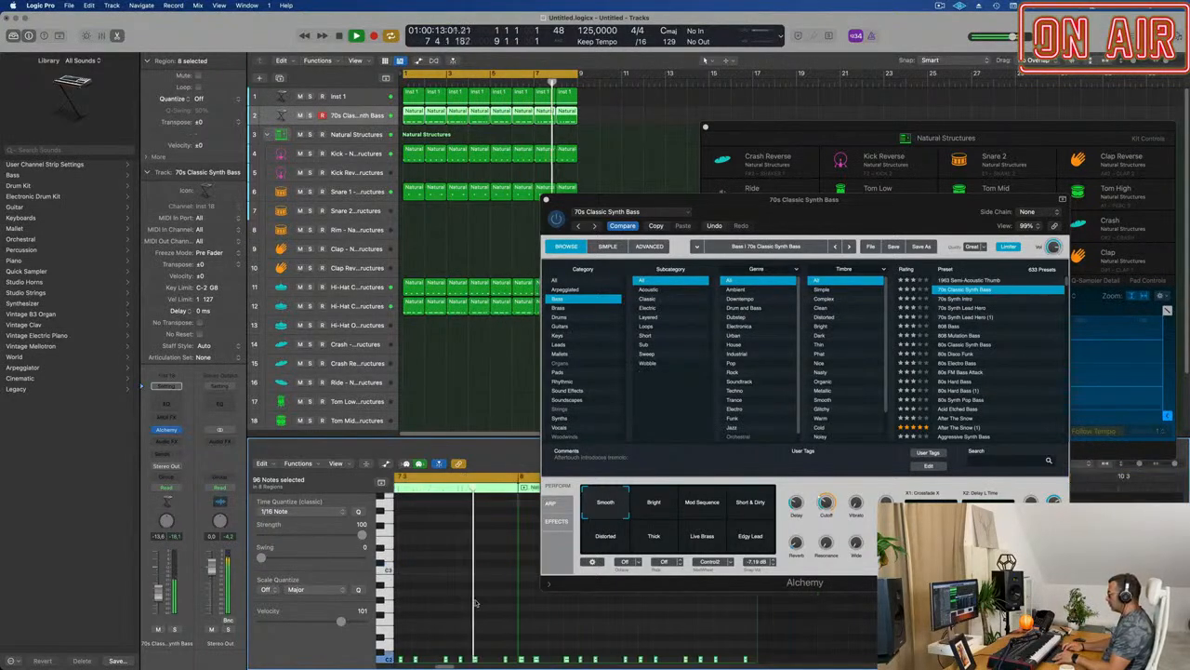
Adjust the Cutoff of Alchemy's bass sound and raise the bass track's volume slightly.
left_click_drag(834, 220, 756, 230)
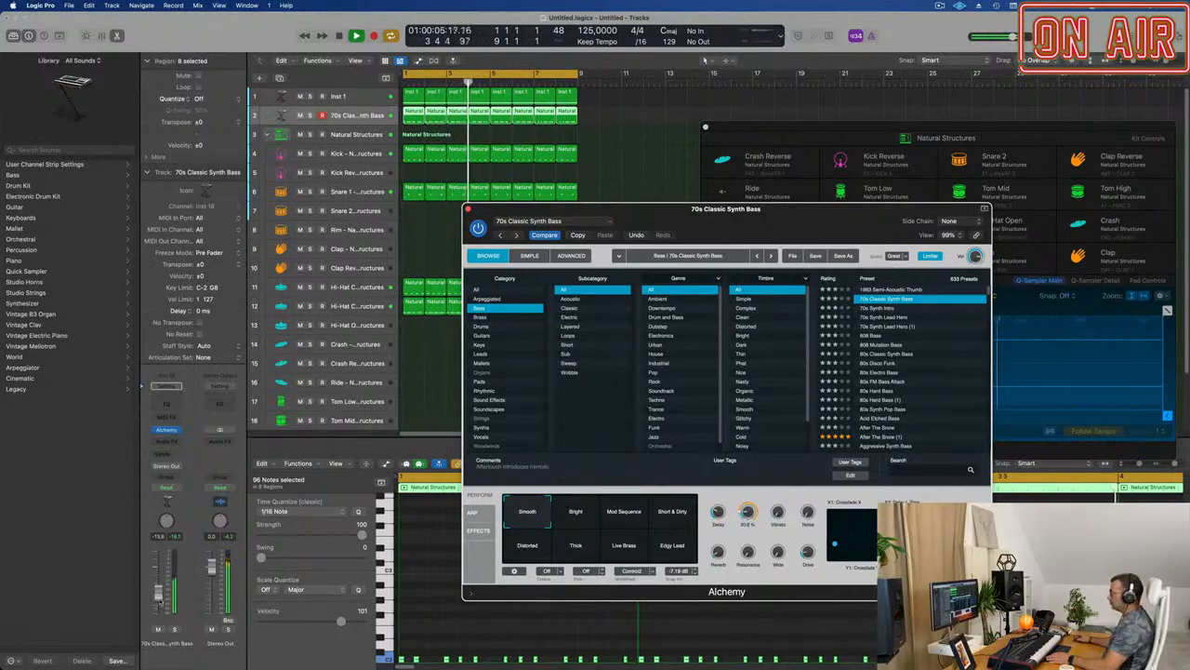
left_click_drag(159, 591, 160, 587)
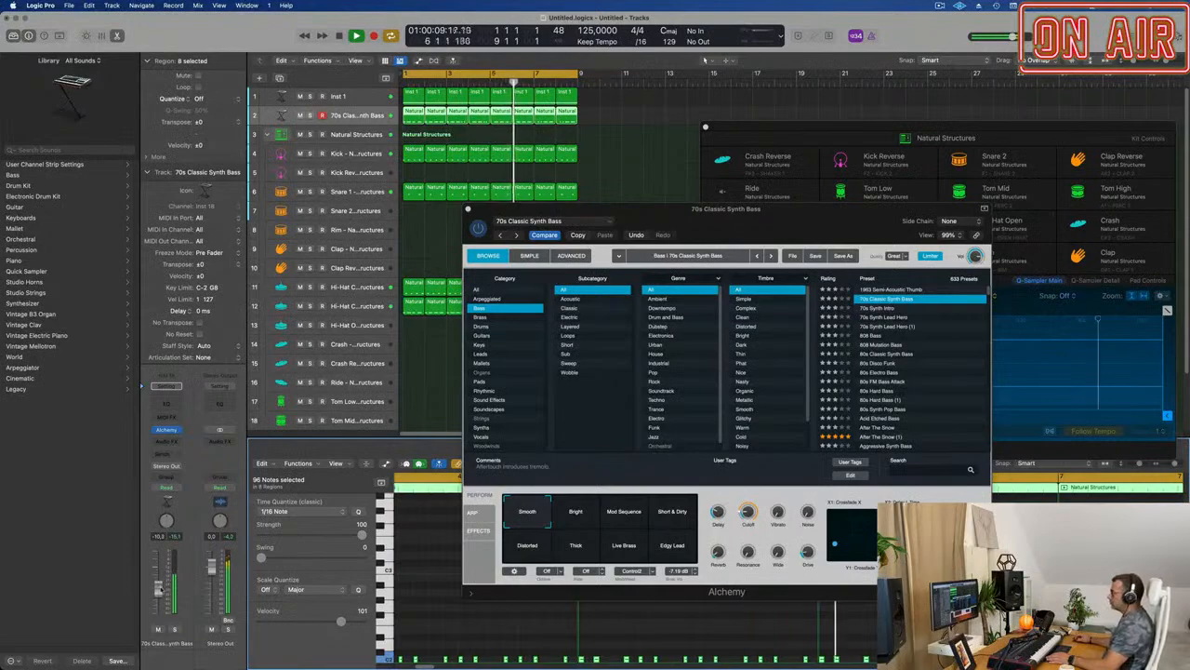
left_click_drag(755, 223, 878, 204)
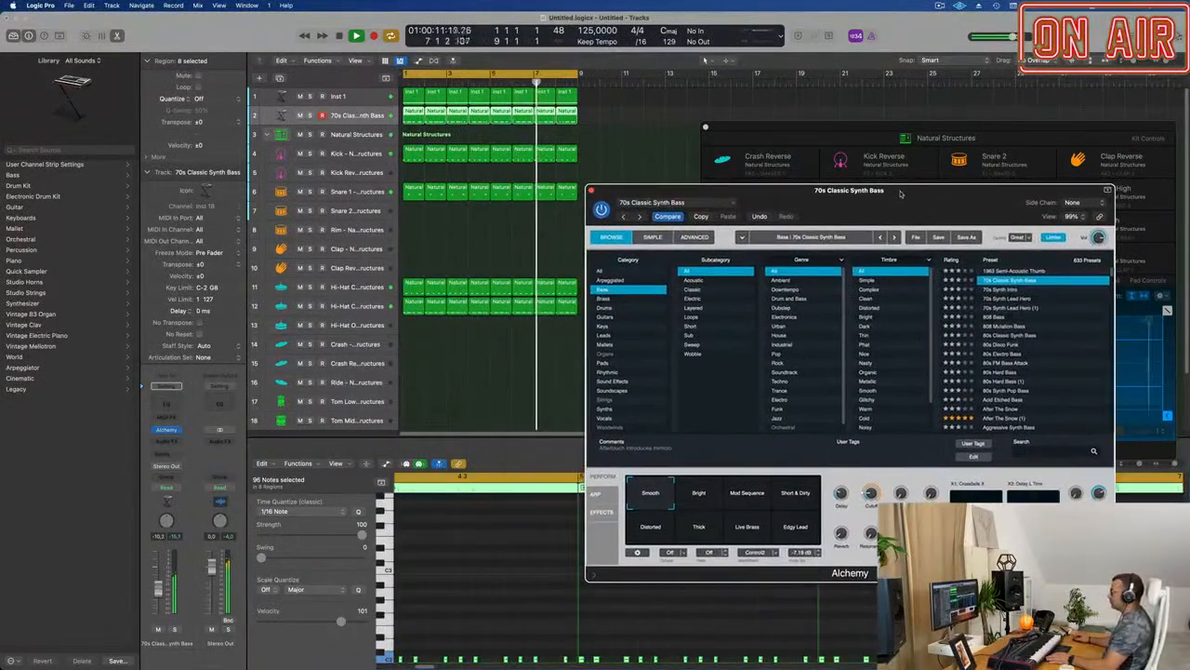
Enable a low cut at 3080 Hz in the Channel EQ of the Hi-Hat Closed 2 track and close the EQ.
left_click(392, 306)
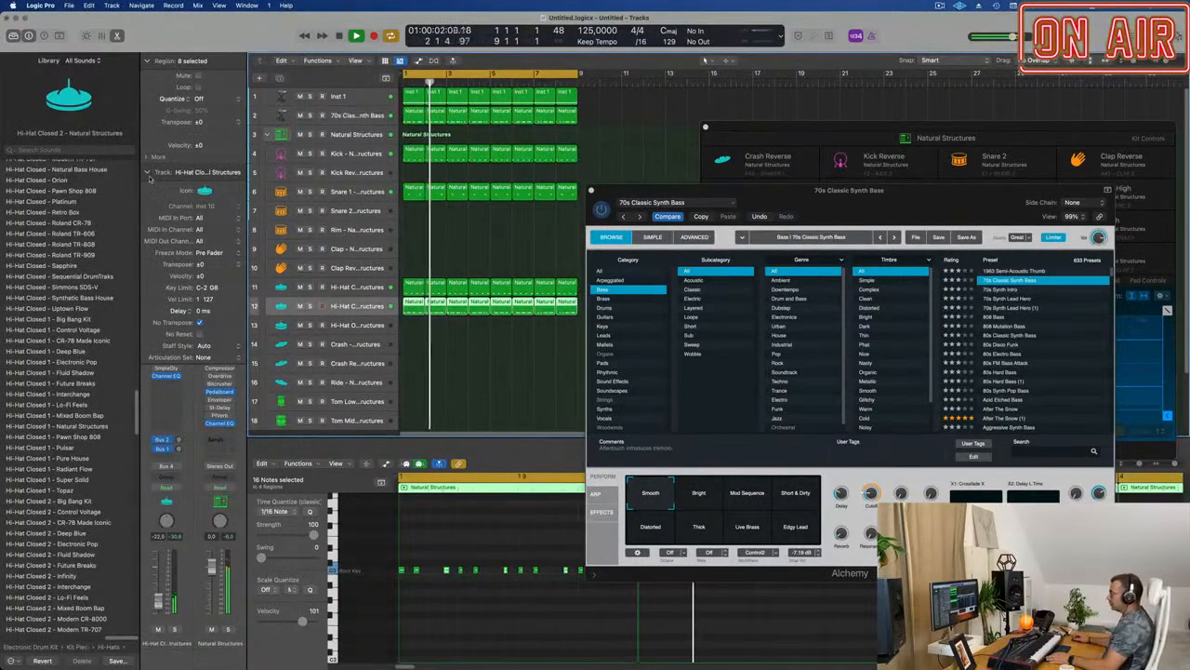
left_click(147, 173)
left_click(166, 330)
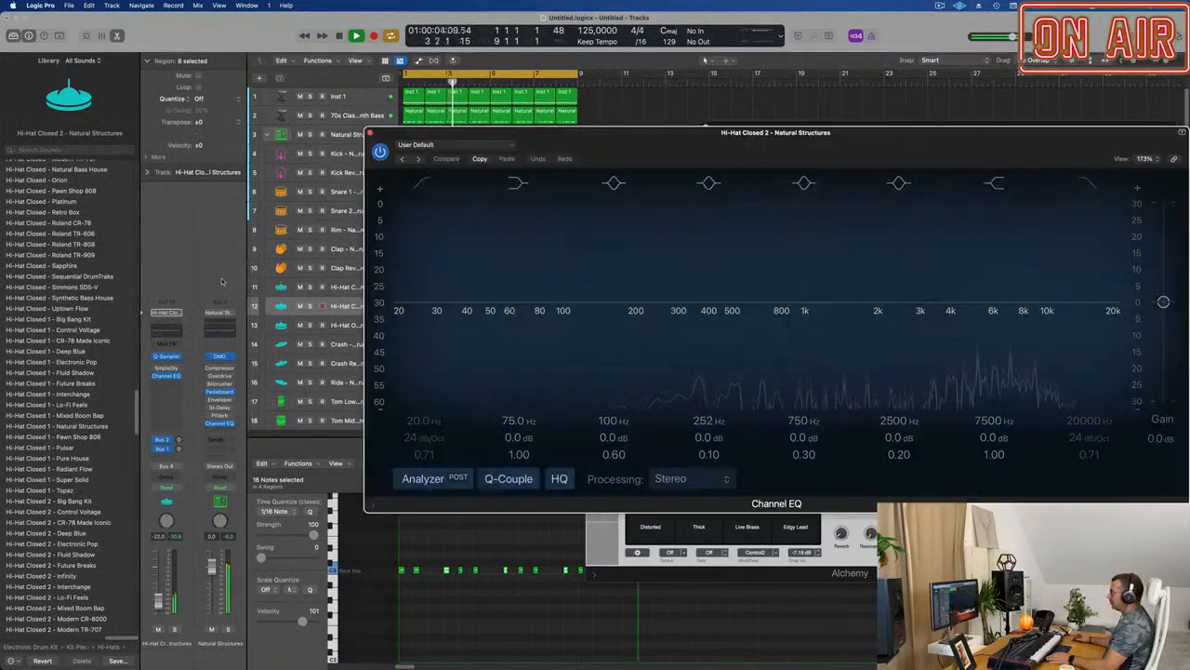
left_click(427, 192)
left_click_drag(426, 192, 960, 173)
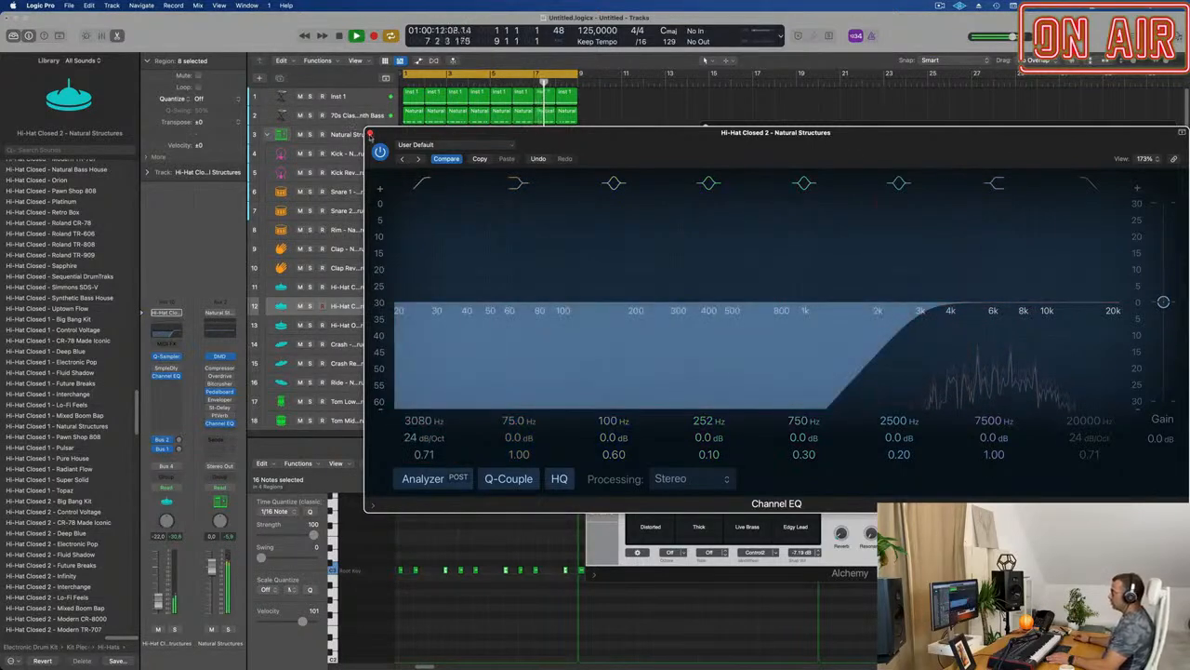
left_click(369, 134)
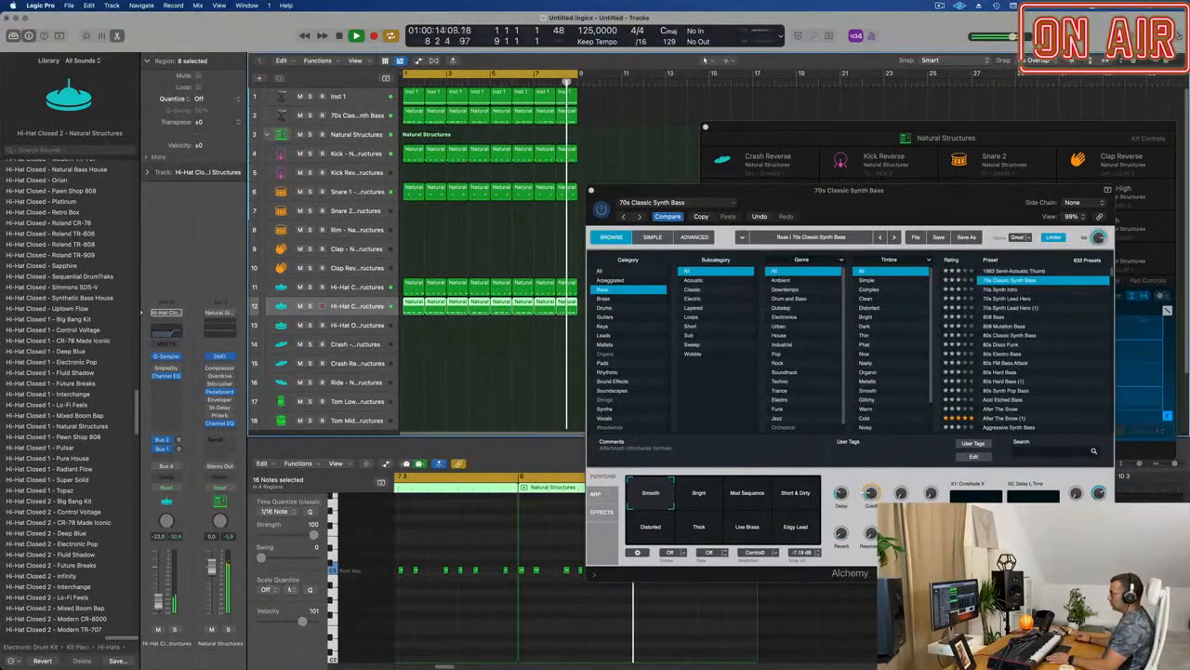
Check the levels of the Hi-Hat Closed 1 and Snare 1 tracks, with the Alchemy window moved out of the way.
key("Up")
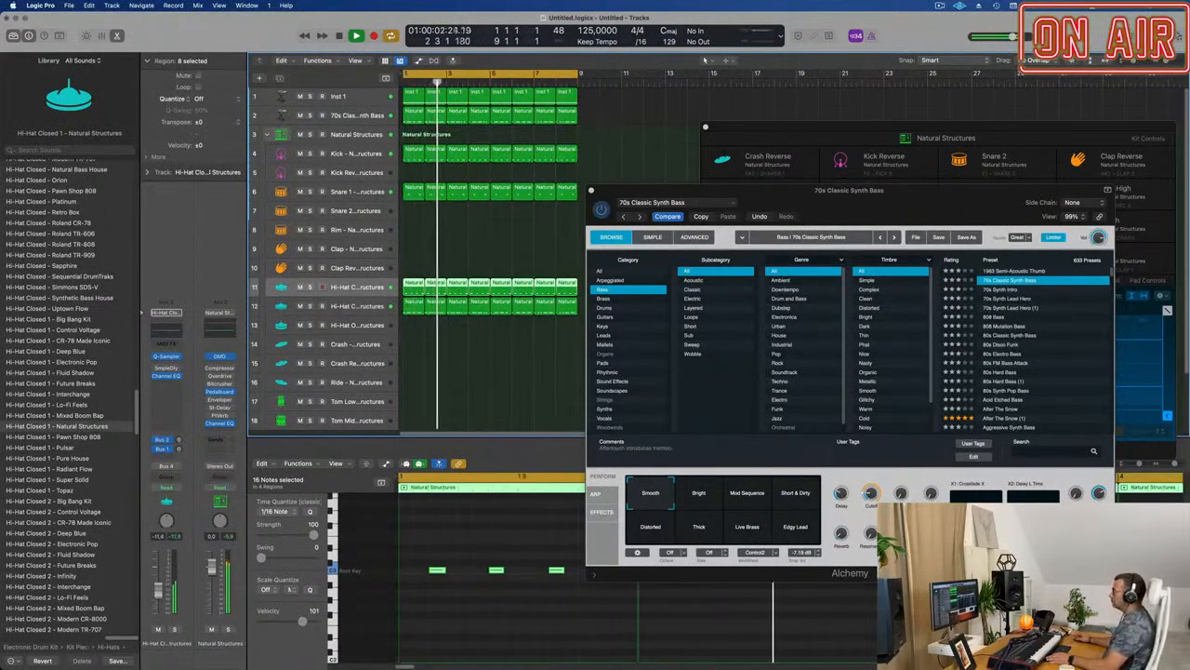
left_click_drag(897, 201, 652, 298)
left_click(354, 194)
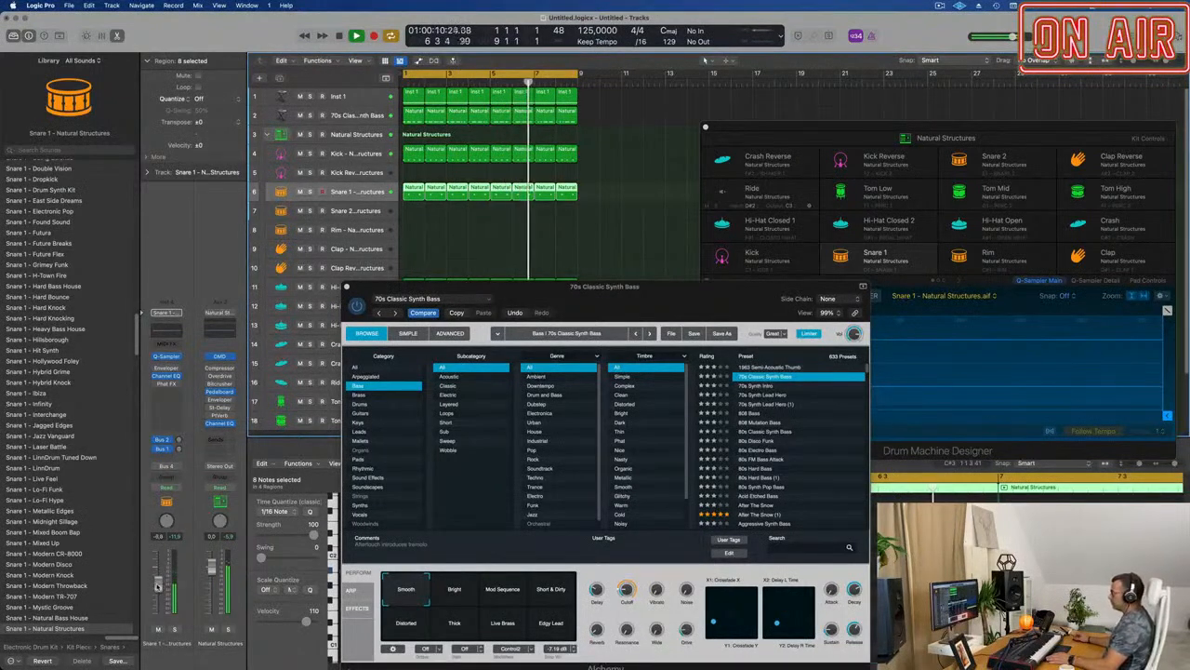
Audition the bass preset's performance snapshots from Bright through Edgy Lead, and return to Smooth.
left_click_drag(557, 356, 569, 305)
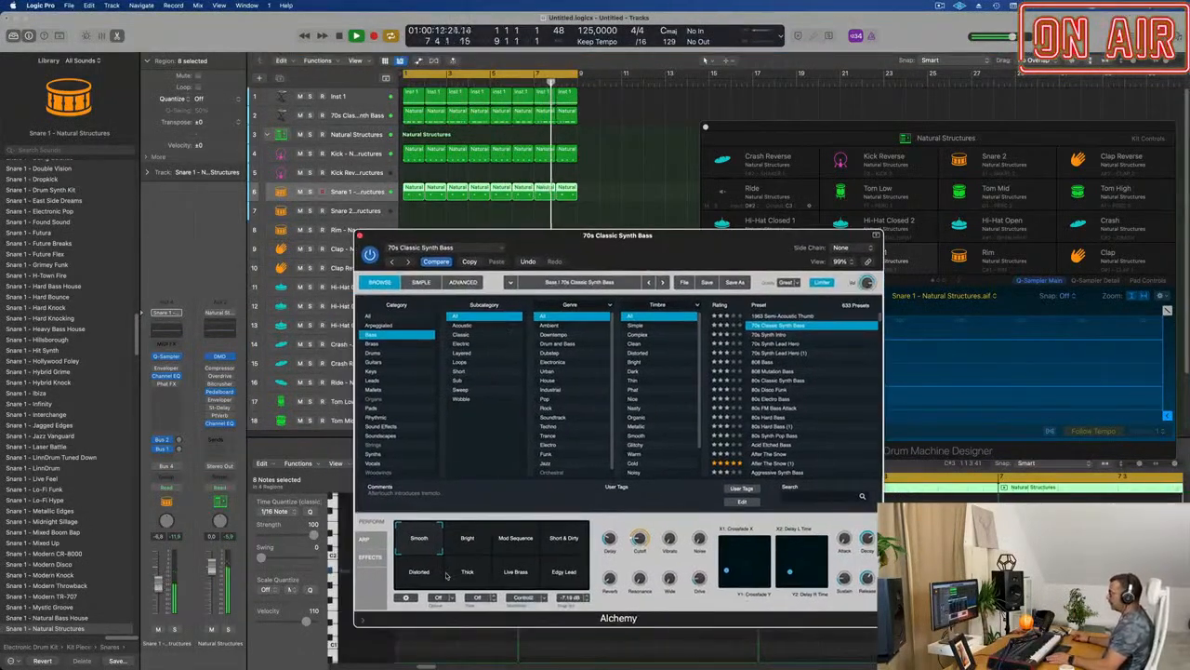
left_click(467, 540)
left_click(515, 540)
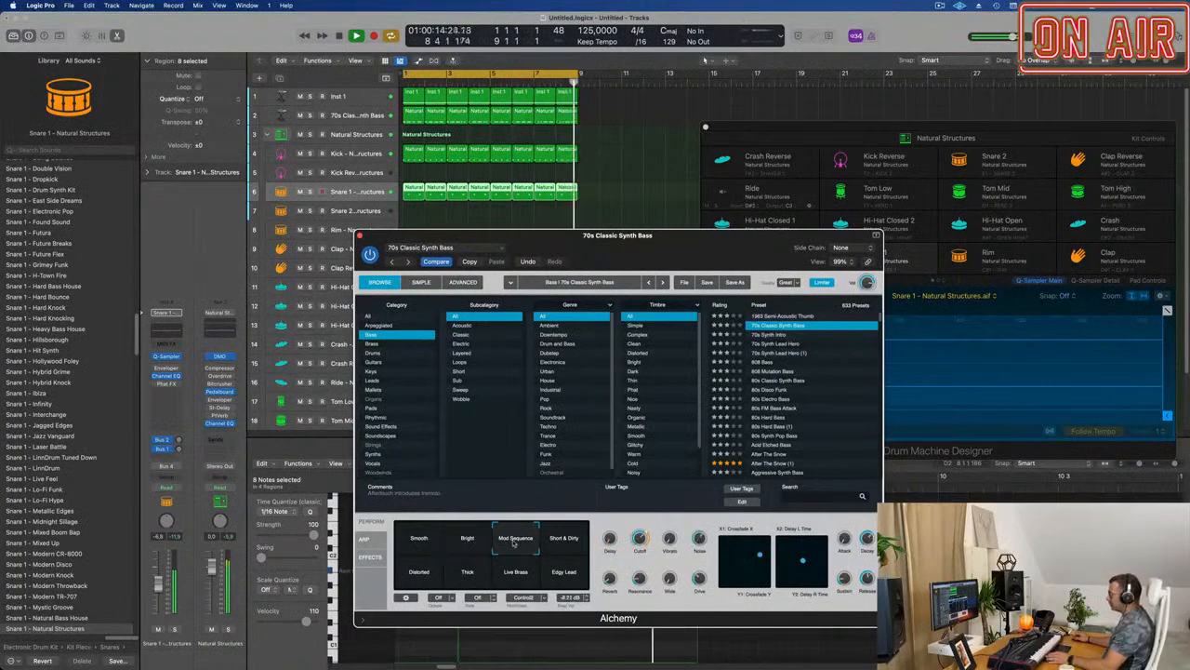
left_click(572, 543)
left_click(420, 573)
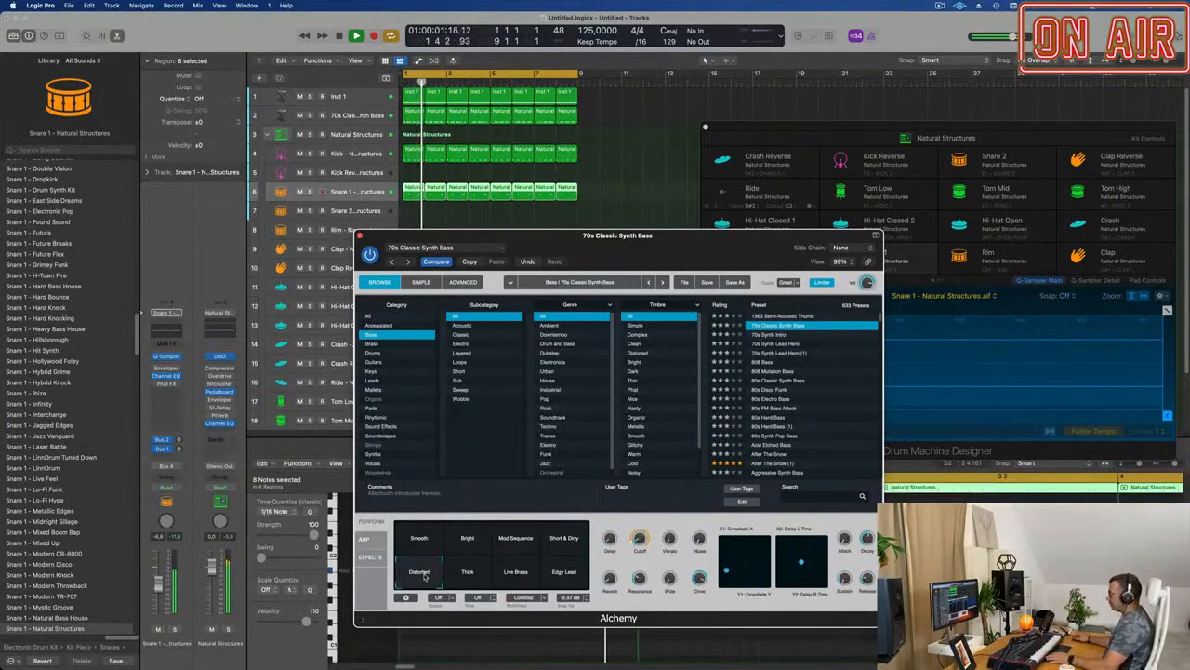
left_click(464, 576)
left_click(512, 574)
left_click(558, 577)
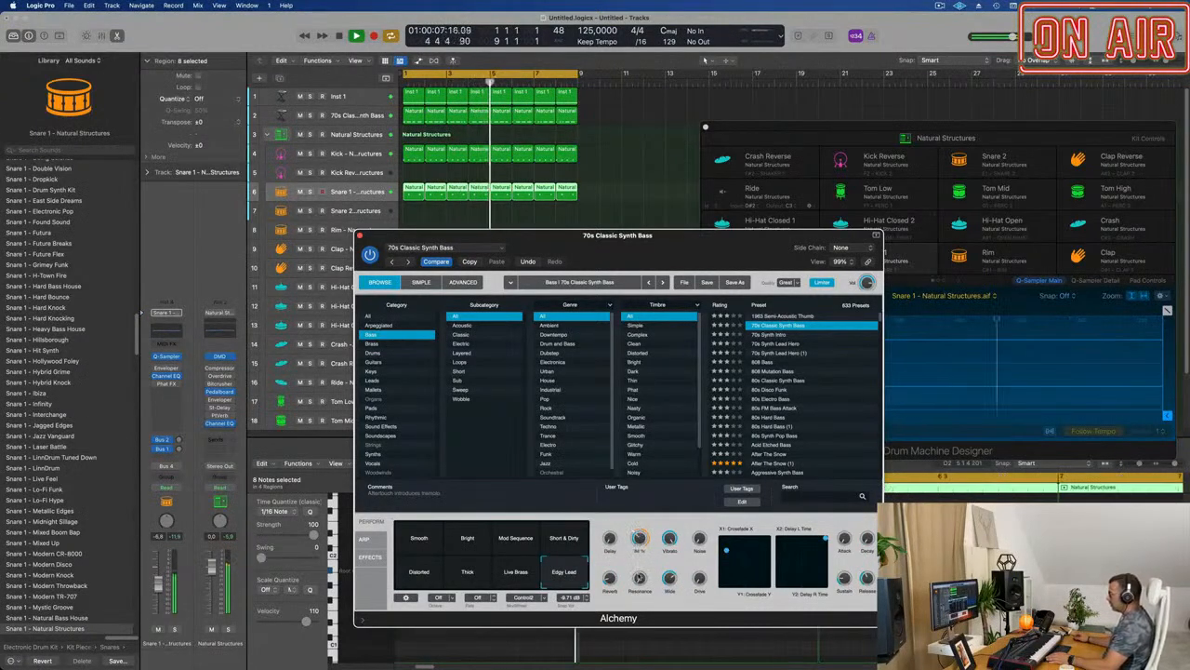
left_click(405, 546)
left_click_drag(460, 260, 485, 177)
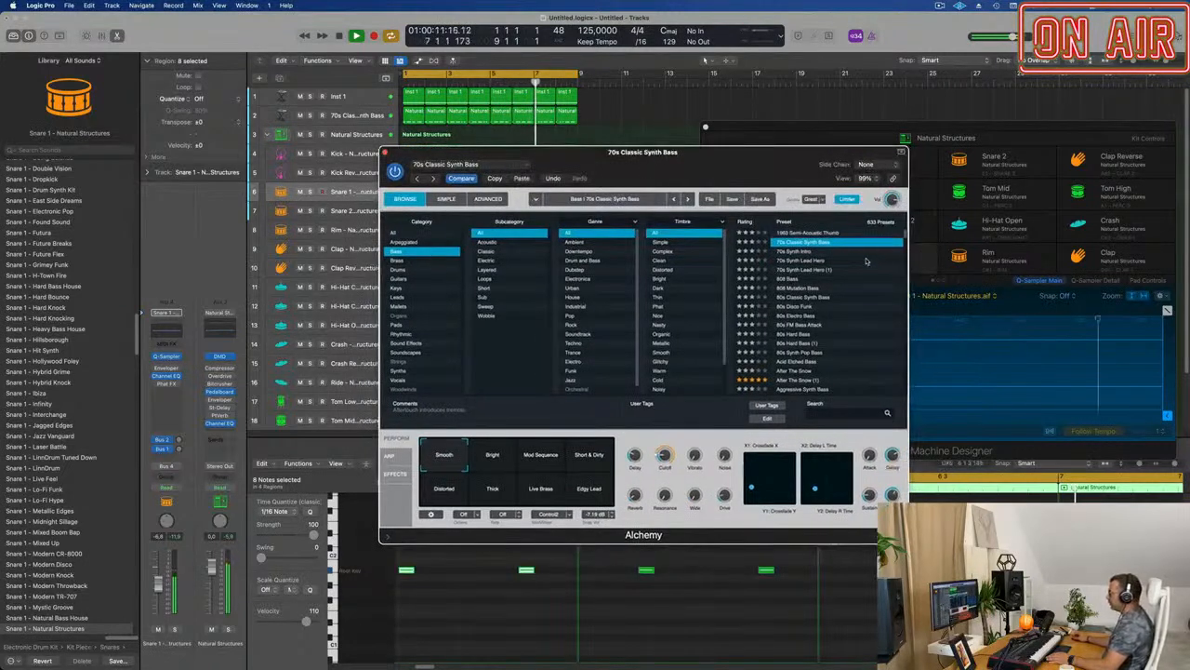
Audition the presets 70s Synth Intro, 70s Synth Lead Hero and 808 Bass on the bass track, and load 80s Classic Synth Bass.
left_click(796, 252)
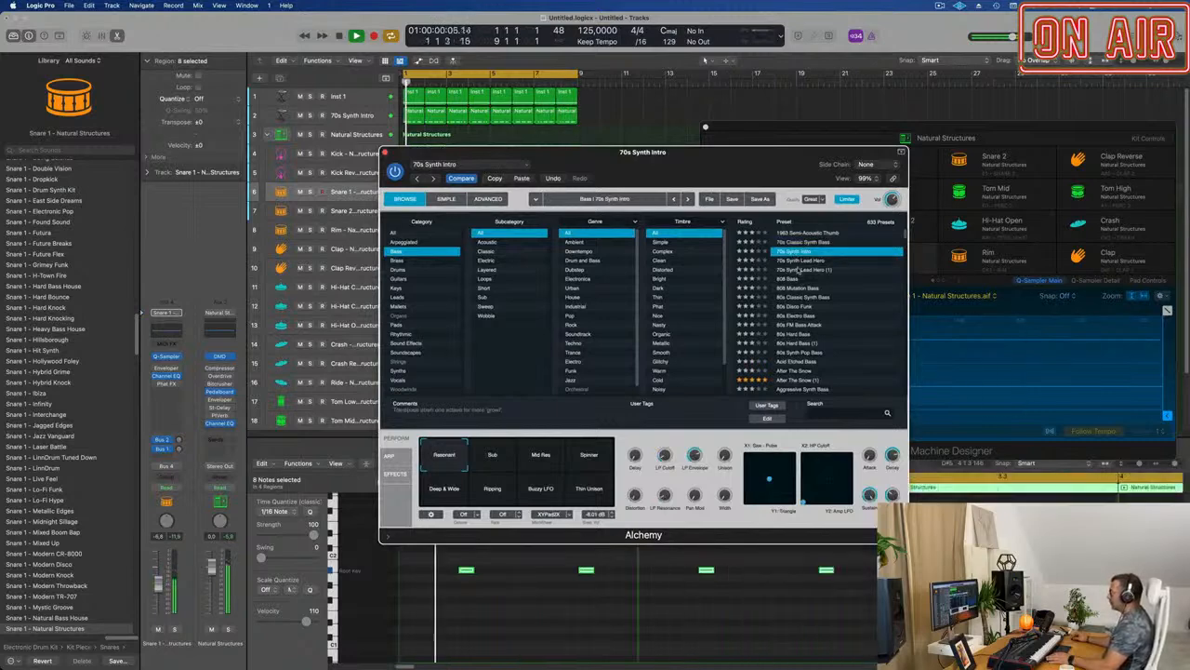
left_click(800, 262)
left_click_drag(800, 263, 850, 225)
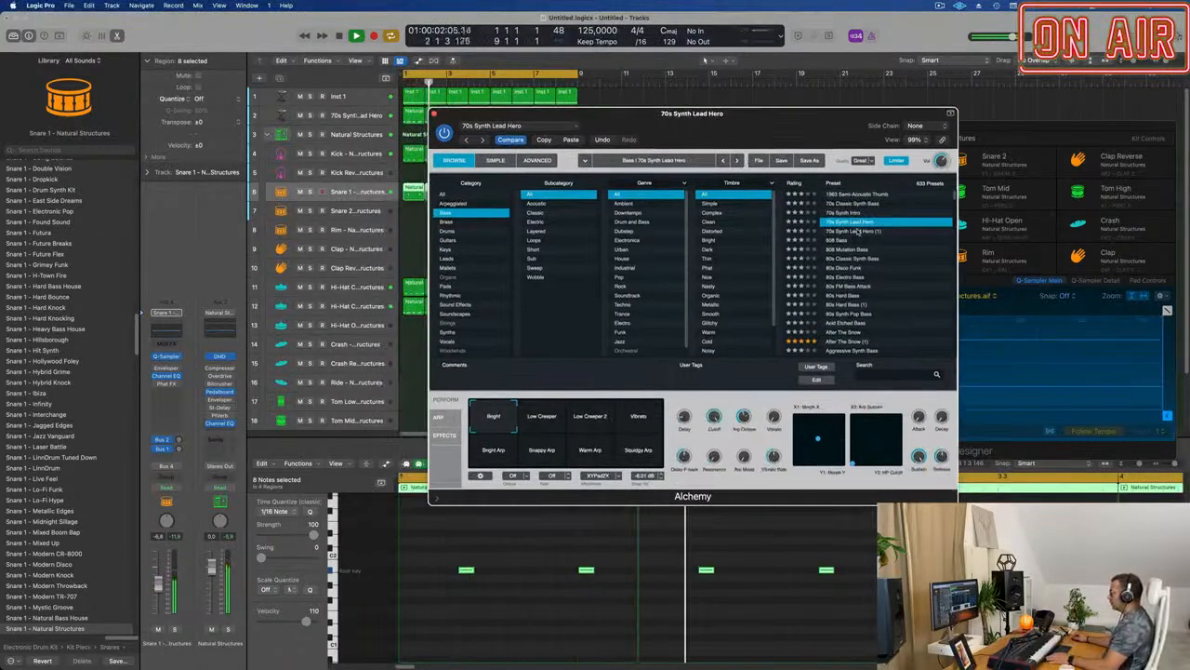
left_click(857, 232)
left_click(835, 240)
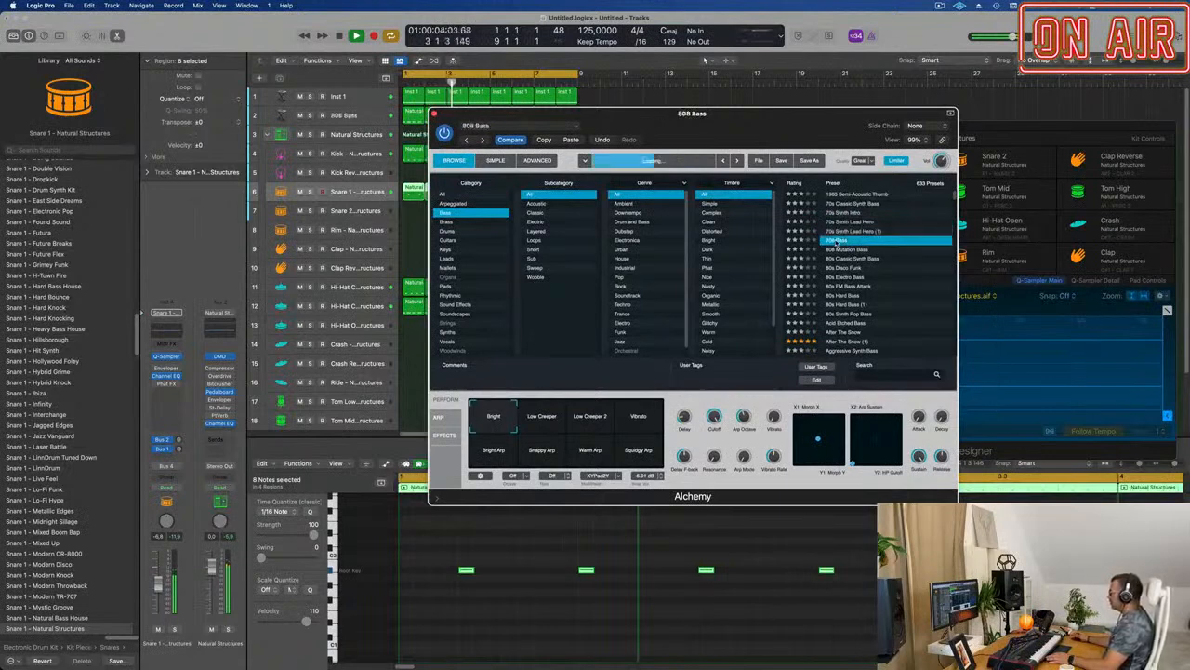
left_click(839, 259)
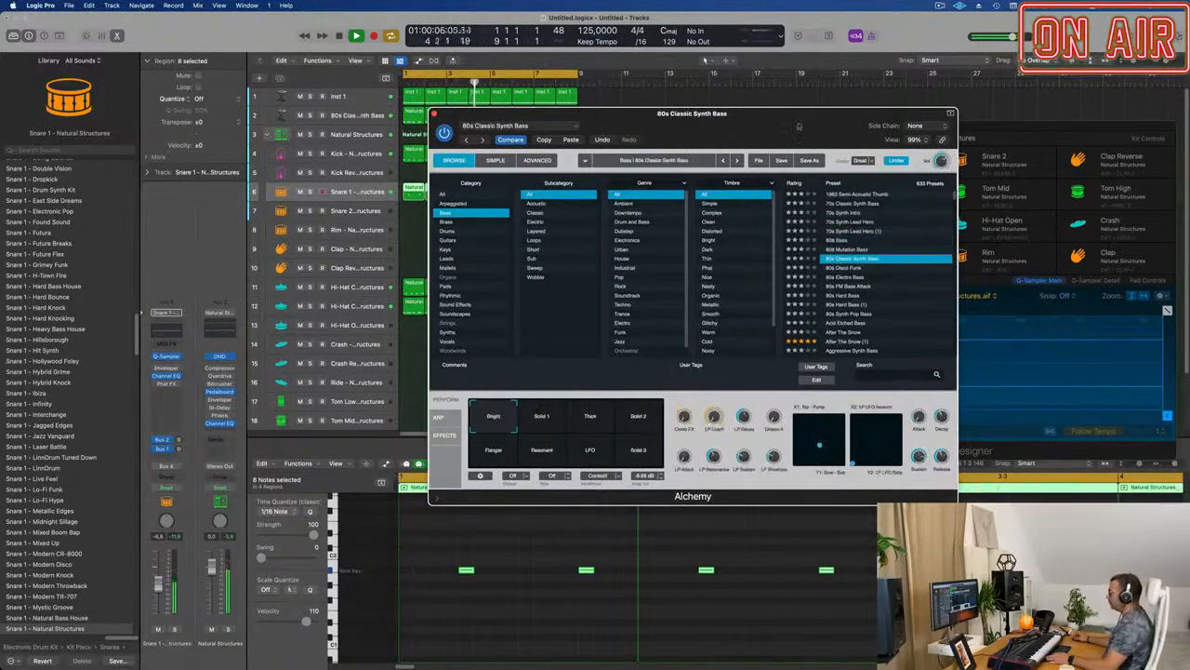
Switch the 80s Classic Synth Bass preset to its Thick snapshot and adjust the LP Cutoff.
left_click_drag(811, 149, 824, 135)
left_click(555, 403)
left_click(606, 402)
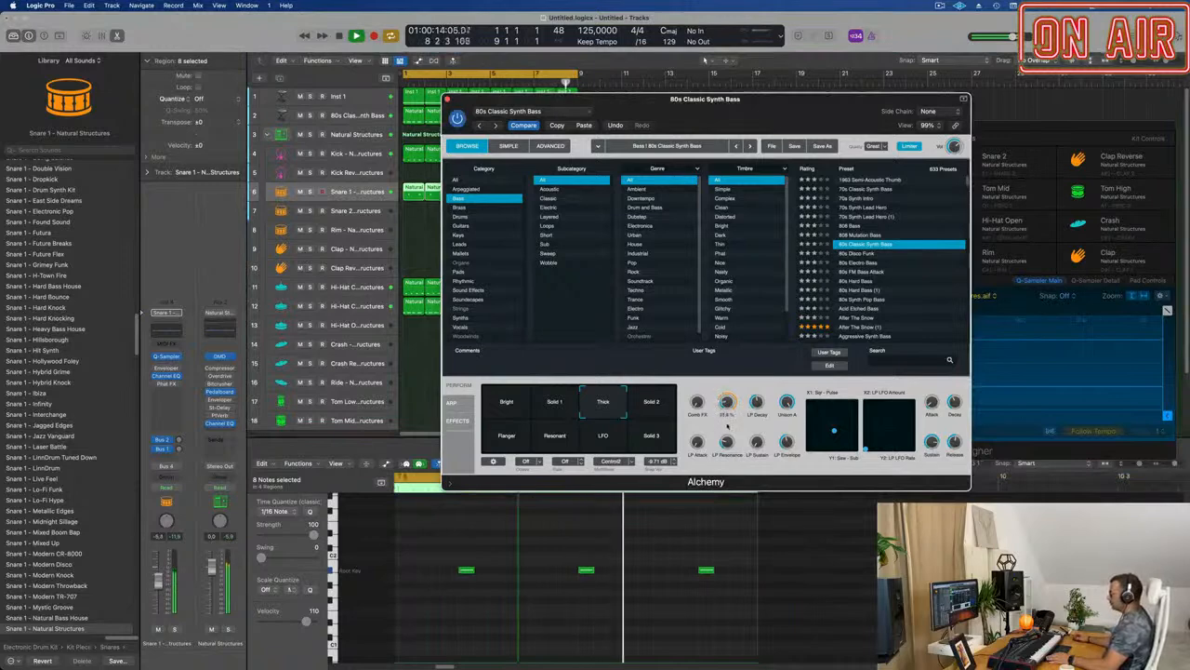
left_click_drag(733, 385, 733, 392)
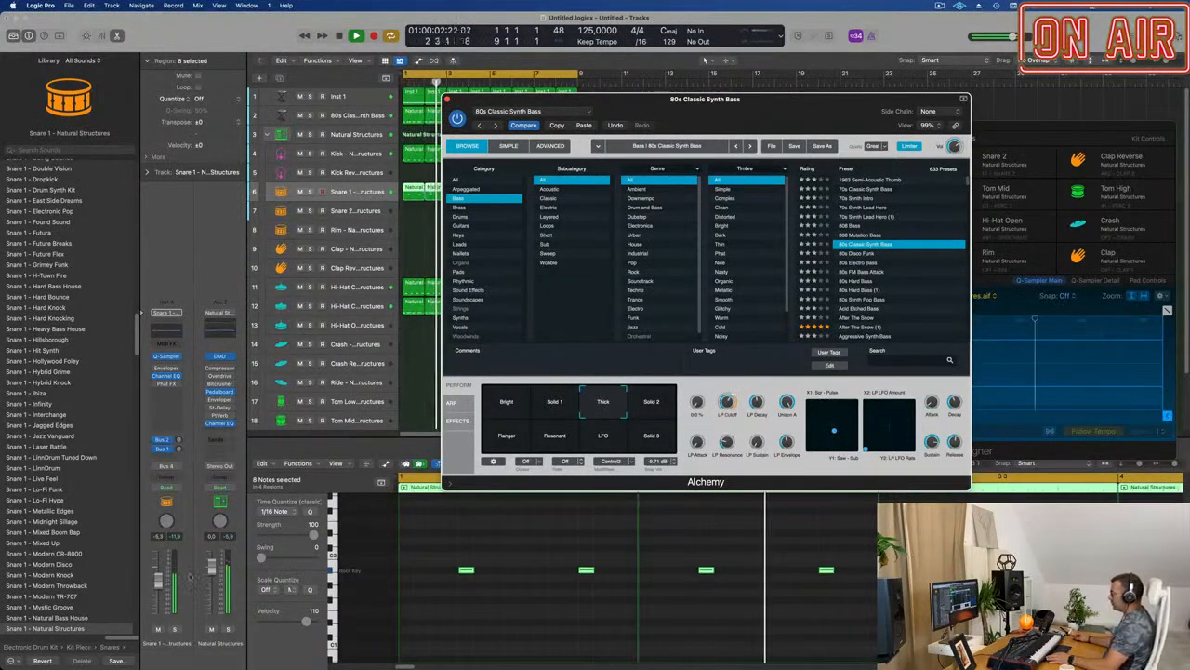
Raise the Snare 1 track's volume to -2.7 dB and close the Alchemy window.
left_click_drag(160, 583, 161, 582)
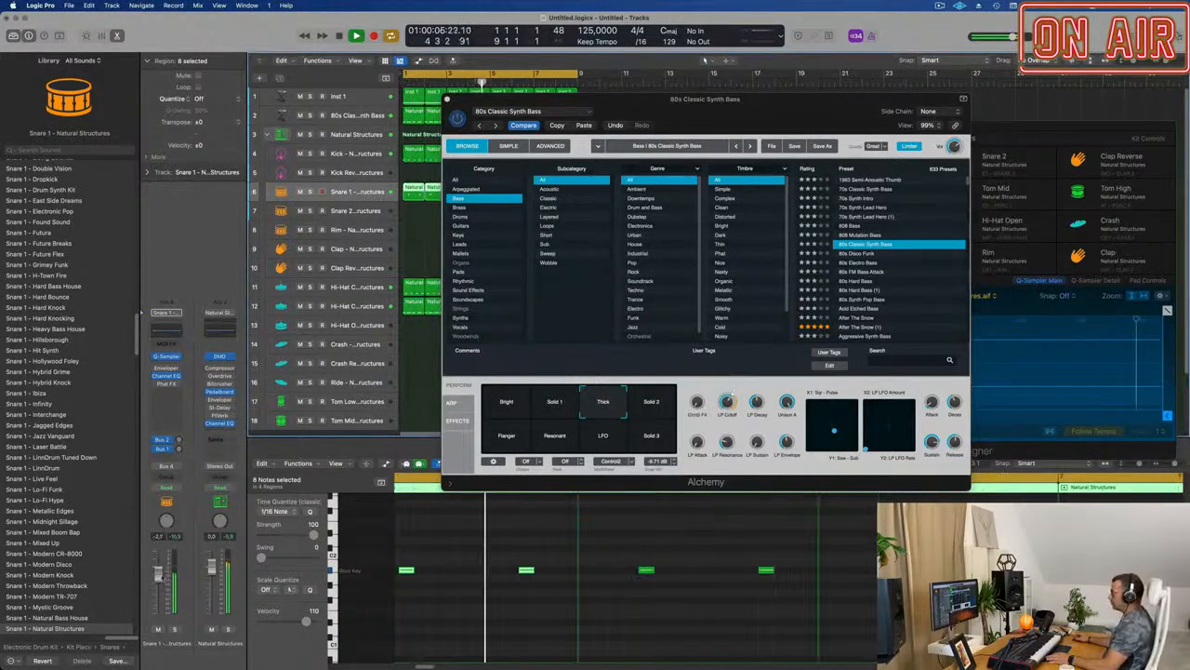
left_click_drag(700, 125, 607, 147)
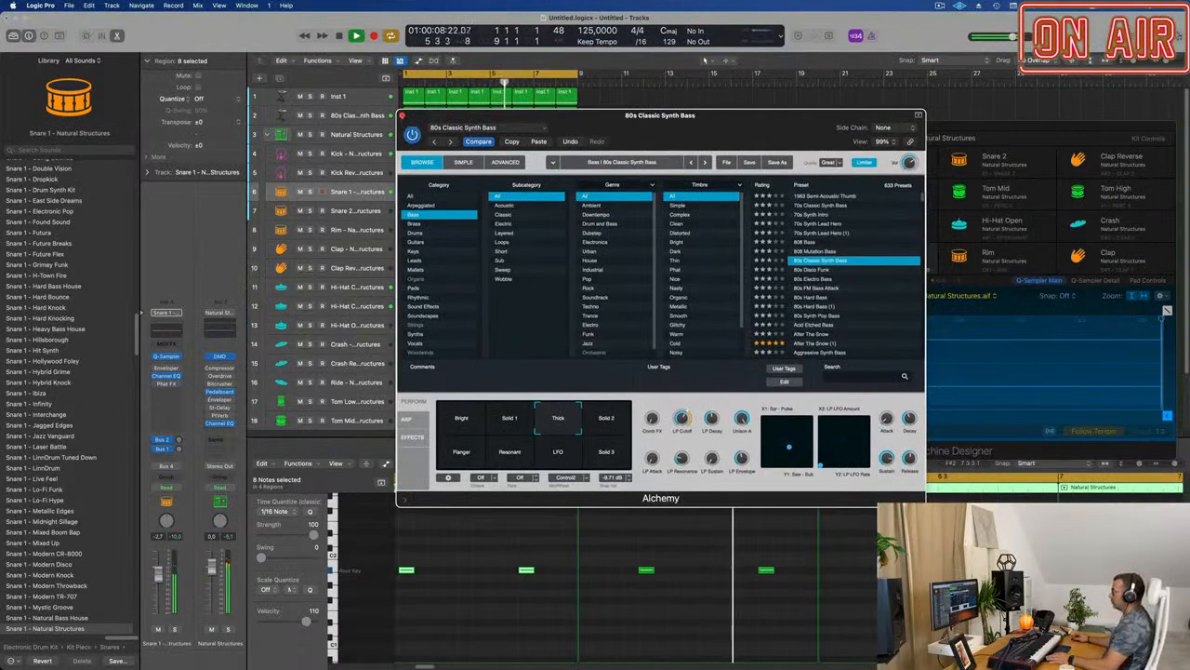
left_click(402, 116)
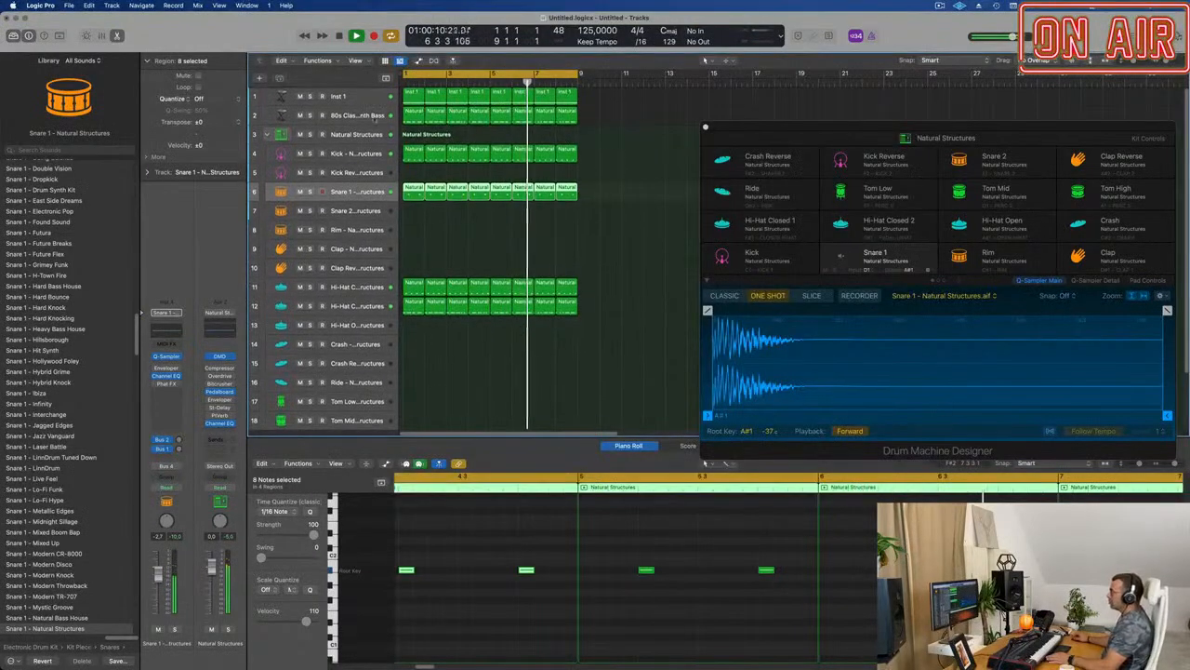
Reopen Alchemy on the 80s Classic Synth Bass track and set that track's volume to -7.2 dB.
left_click(357, 117)
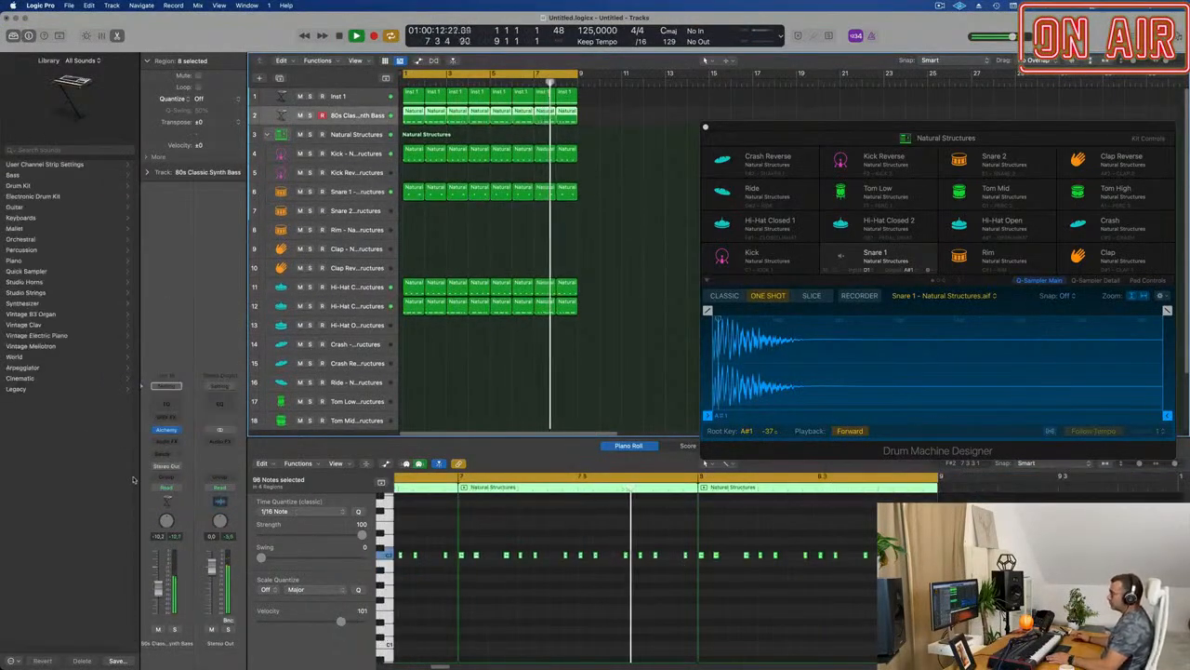
left_click(168, 429)
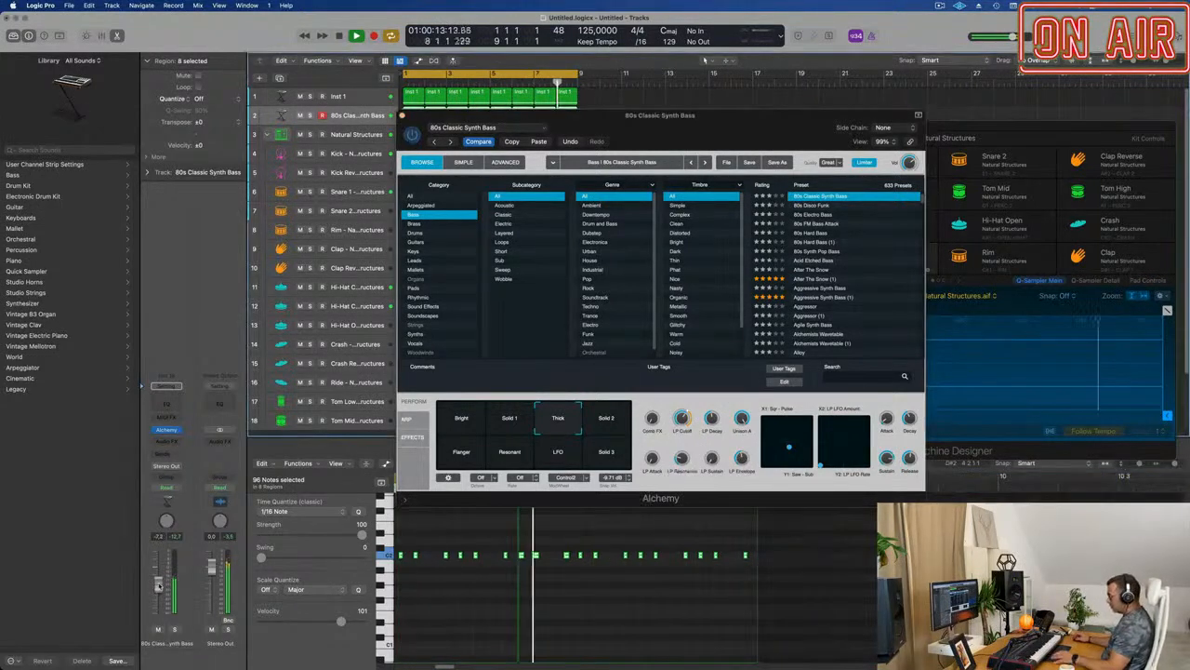
Copy the Compressor from the Inst 1 channel to the 80s Classic Synth Bass channel in the mixer.
key("x")
left_click_drag(551, 116, 980, 119)
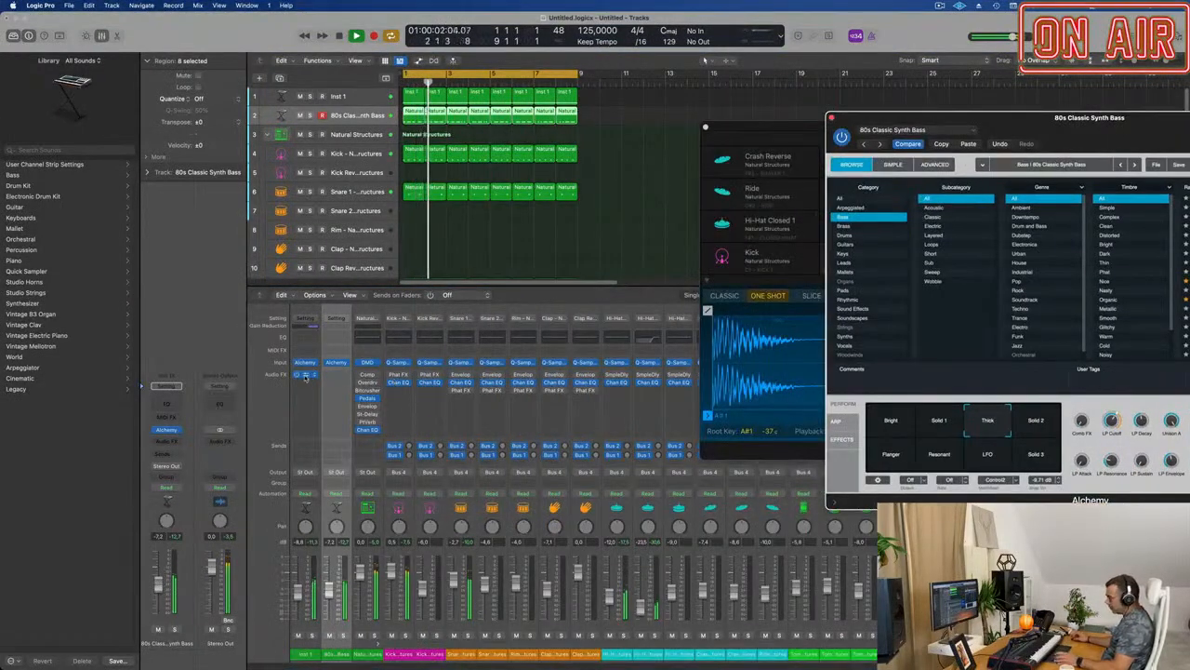
left_click_drag(305, 377, 336, 377)
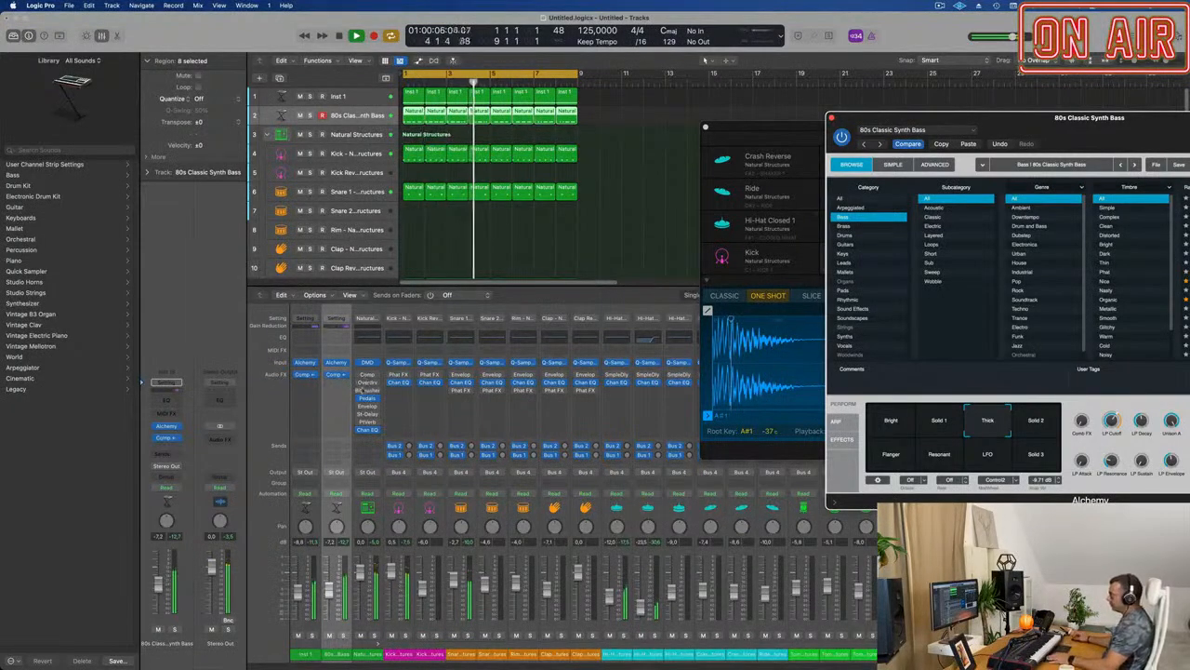
Compare the bass preset's Solid 2, Solid 3, LFO, Resonant and Flanger snapshots with Thick, and return to Thick.
left_click_drag(1043, 128, 654, 213)
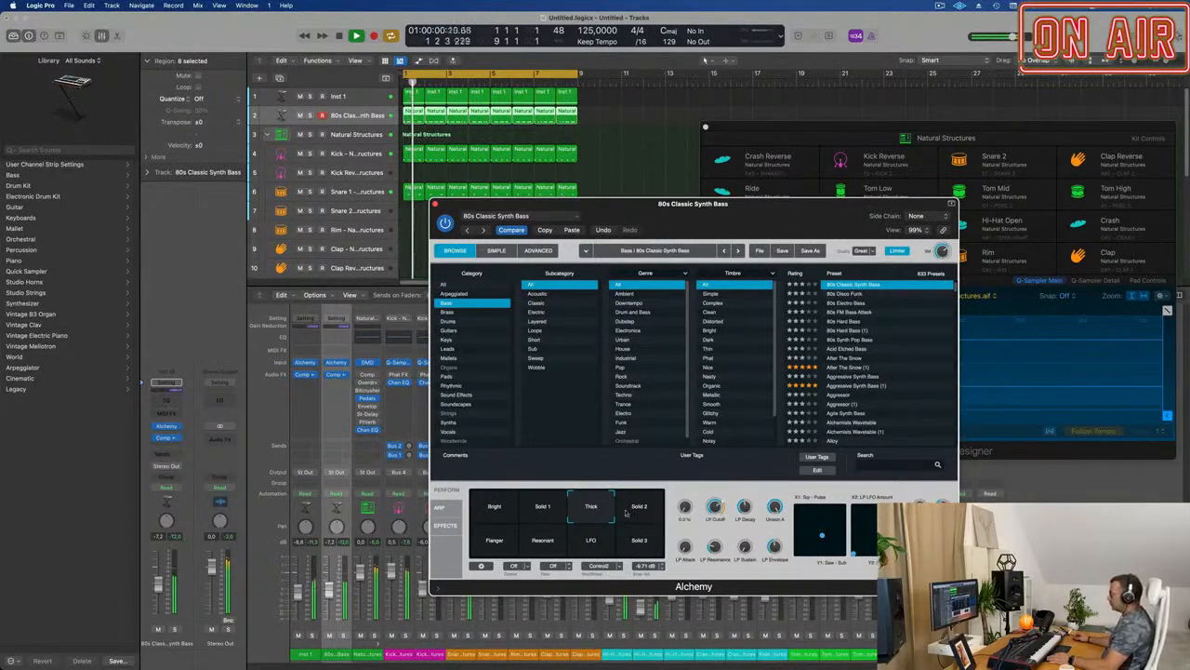
left_click(640, 509)
left_click(641, 544)
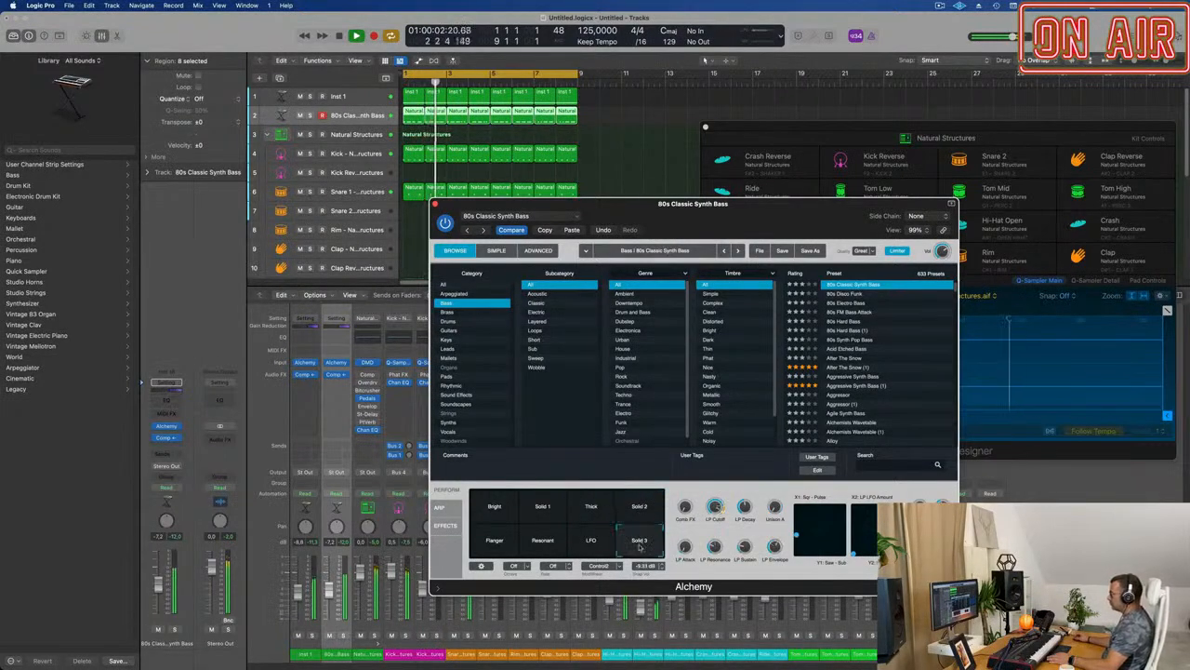
left_click(603, 548)
left_click(542, 549)
left_click(500, 547)
left_click(642, 548)
left_click(597, 514)
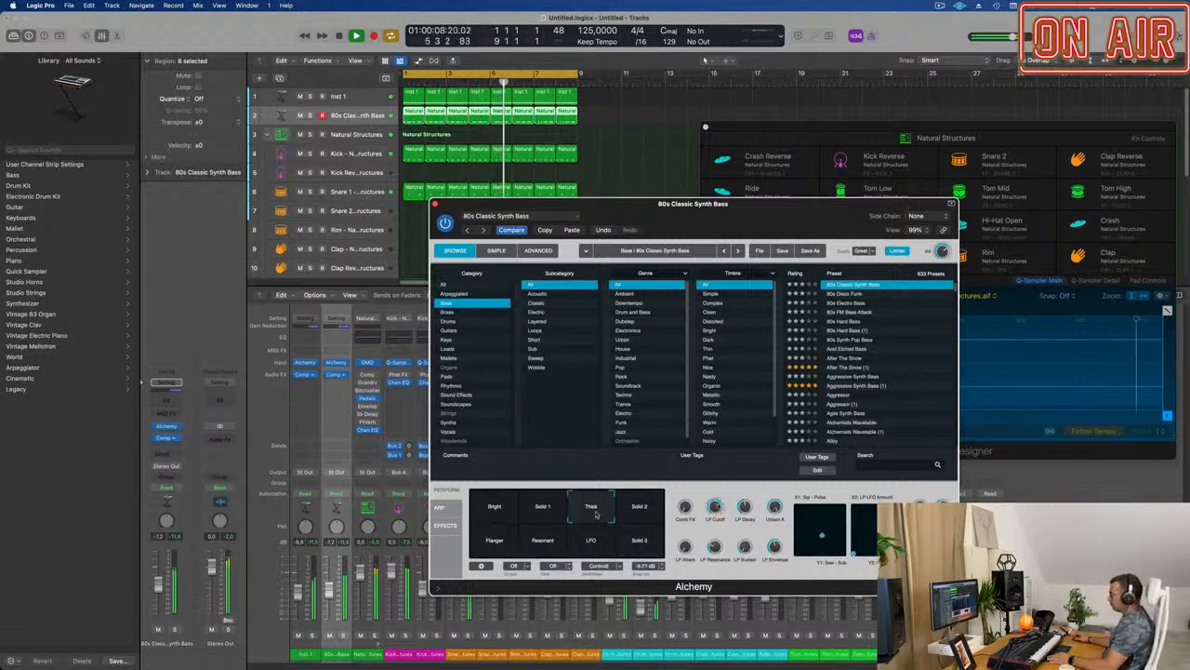
left_click(635, 546)
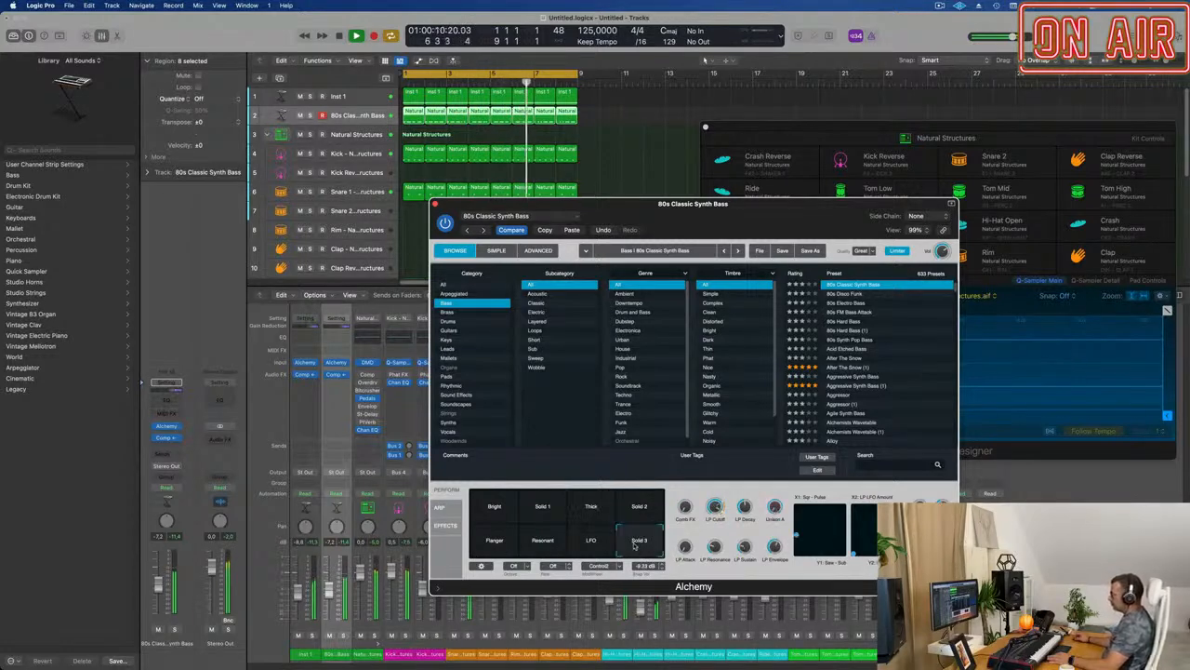
left_click(592, 508)
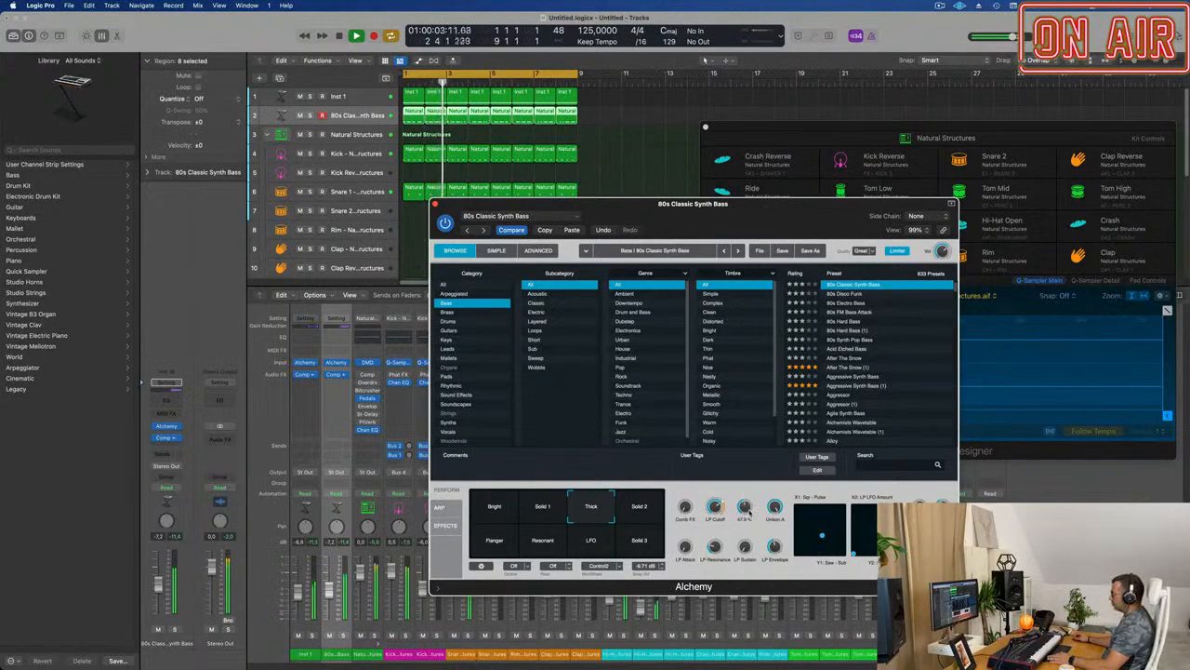
Add bass notes on the third and eleventh sixteenths of the first bass region by copying neighbouring notes, and restart playback.
left_click(596, 122)
left_click_drag(542, 201, 1053, 183)
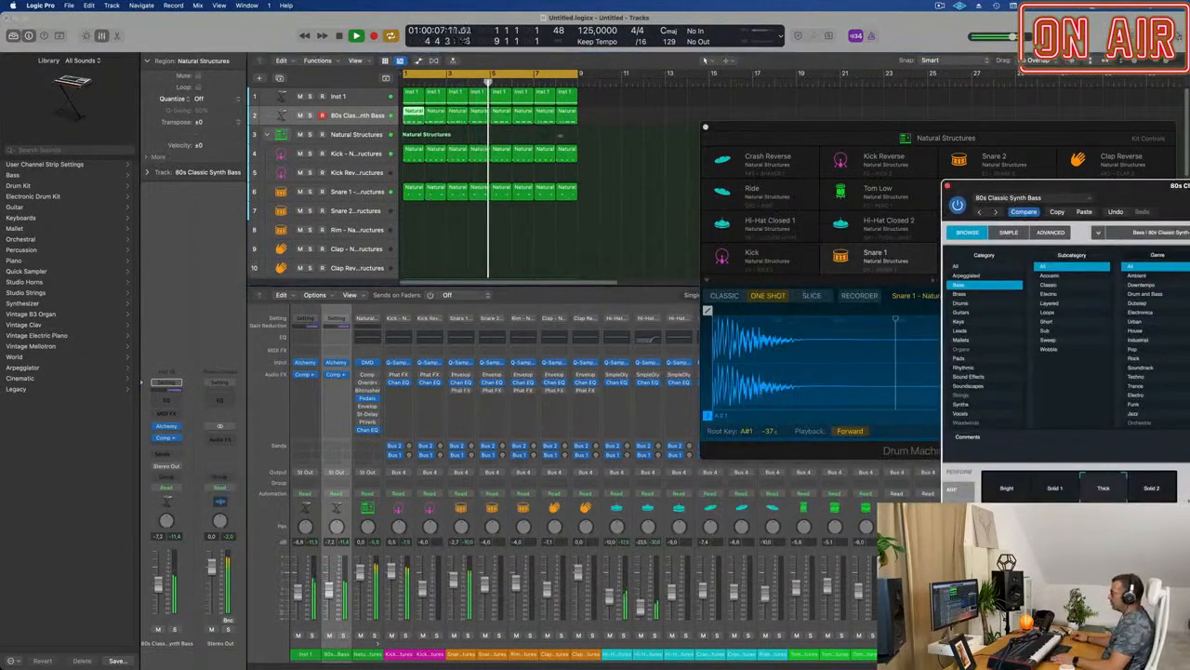
double_click(421, 115)
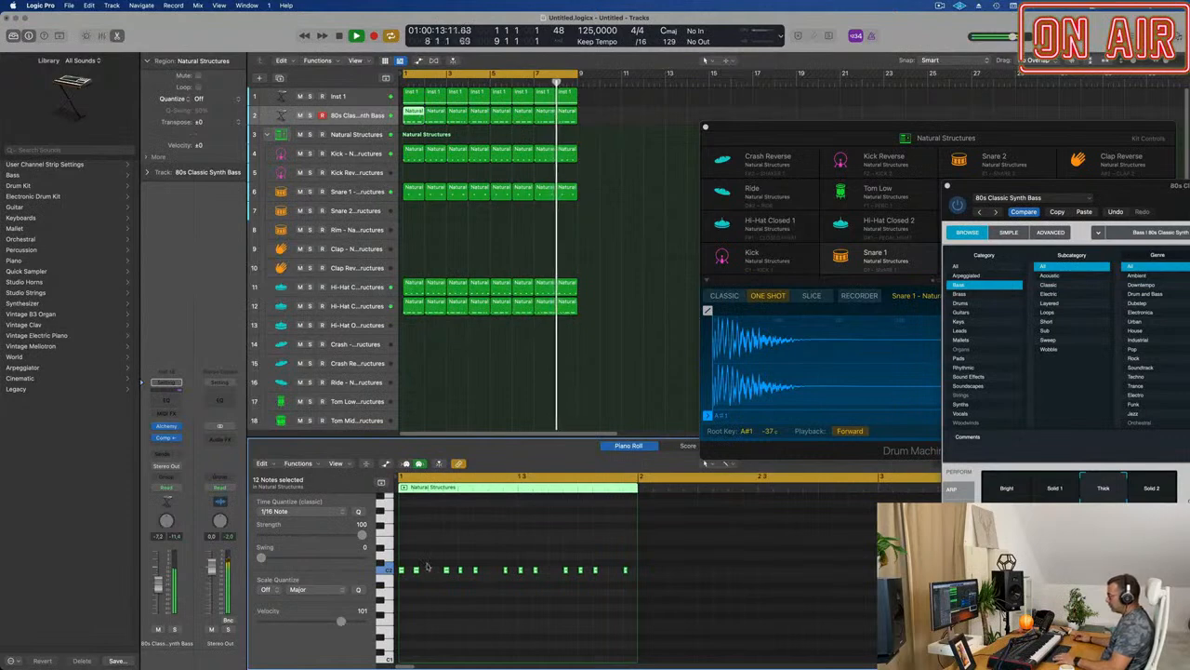
left_click_drag(420, 573, 436, 570)
left_click(420, 571)
left_click_drag(551, 570, 568, 576)
key("space")
key("space")
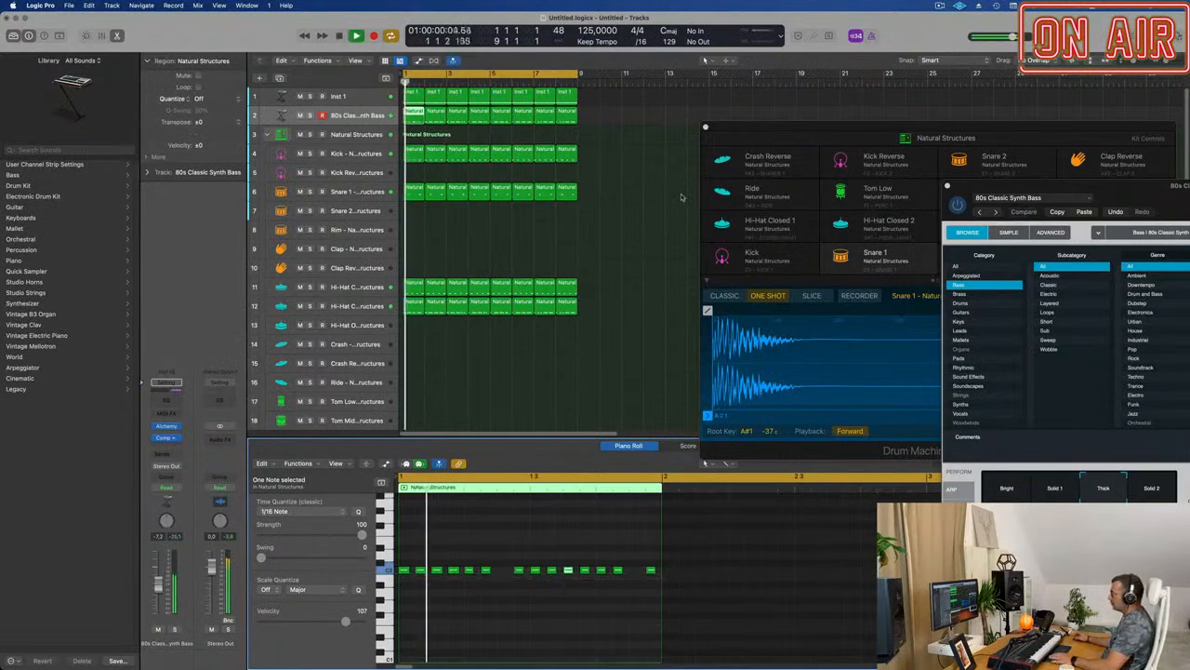
Stop playback and delete the bass regions in bars 2 to 8.
key("space")
left_click_drag(609, 119, 446, 123)
key("Delete")
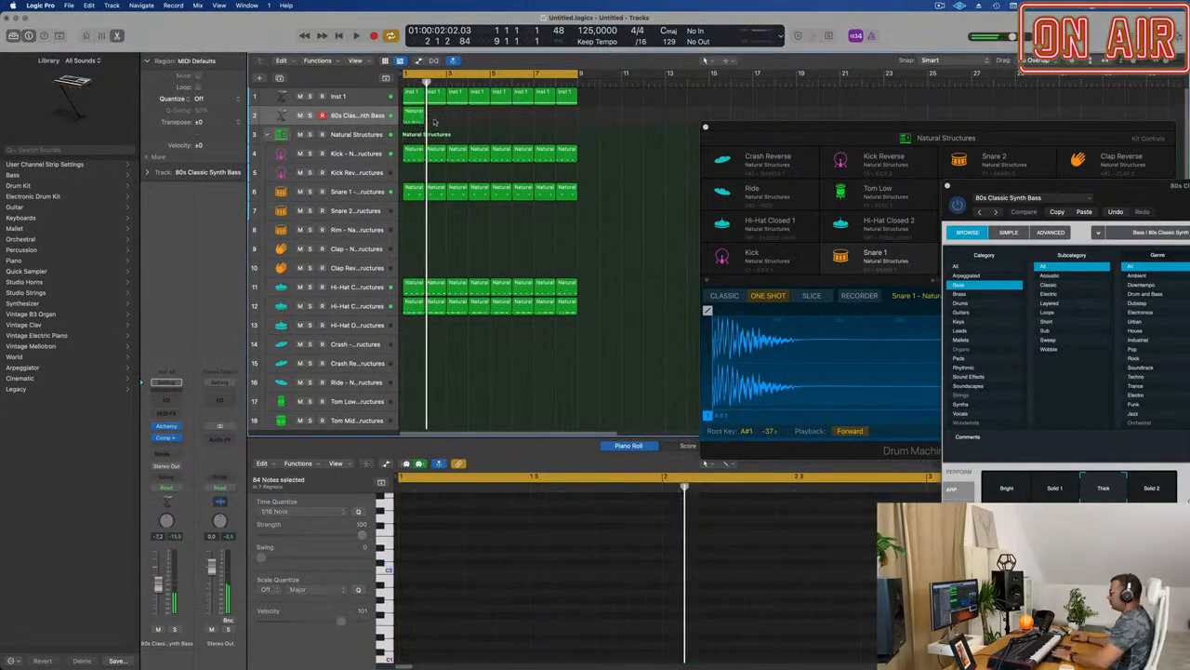
Repeat the edited first bass region to fill all eight bars and play the loop.
left_click(418, 119)
key("super+r")
key("super+r")
key("super+r")
key("super+r")
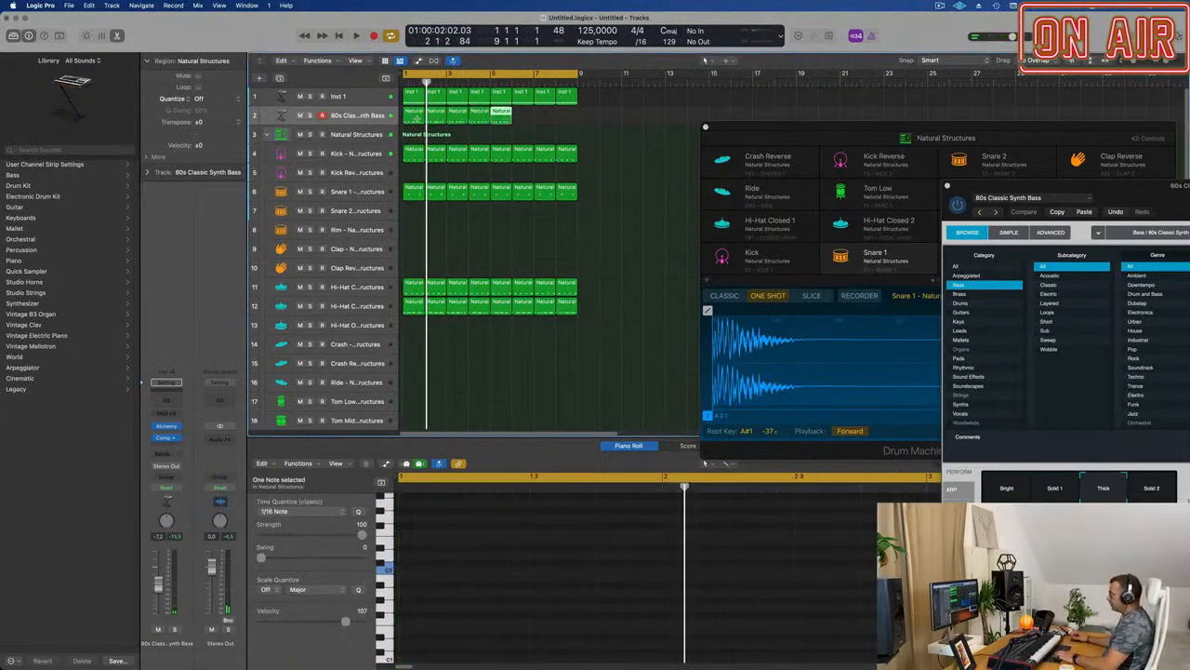
left_click(368, 119)
key("space")
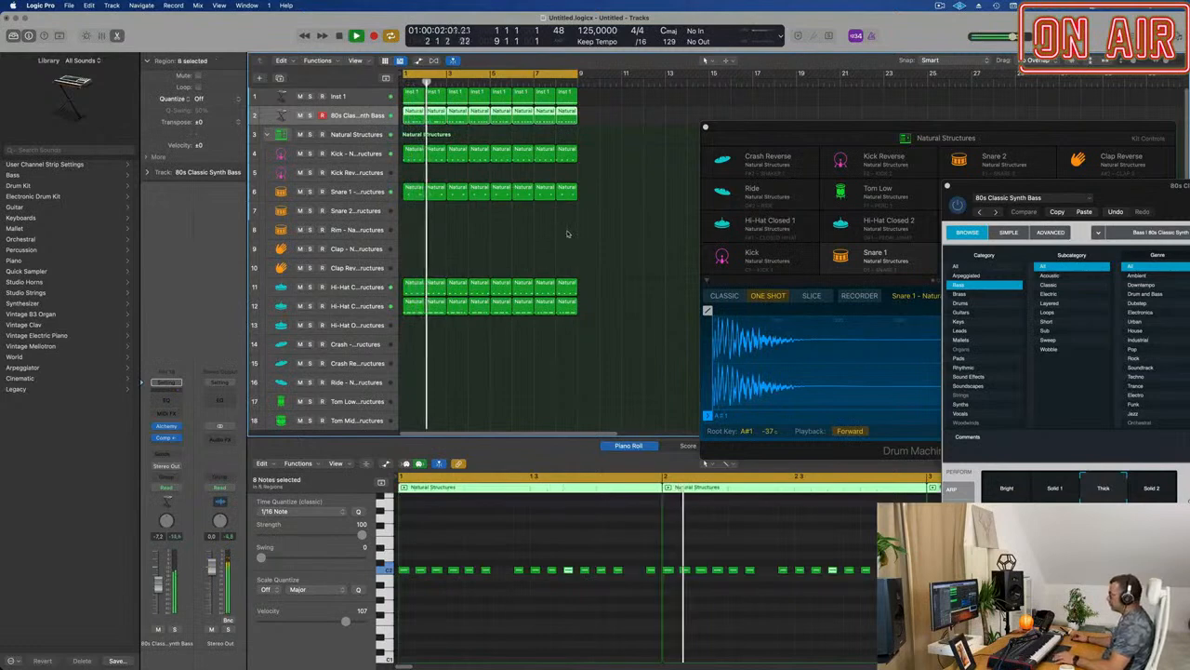
Close the Drum Machine Designer window covering the arrangement.
key("super+Left")
left_click_drag(872, 137, 717, 131)
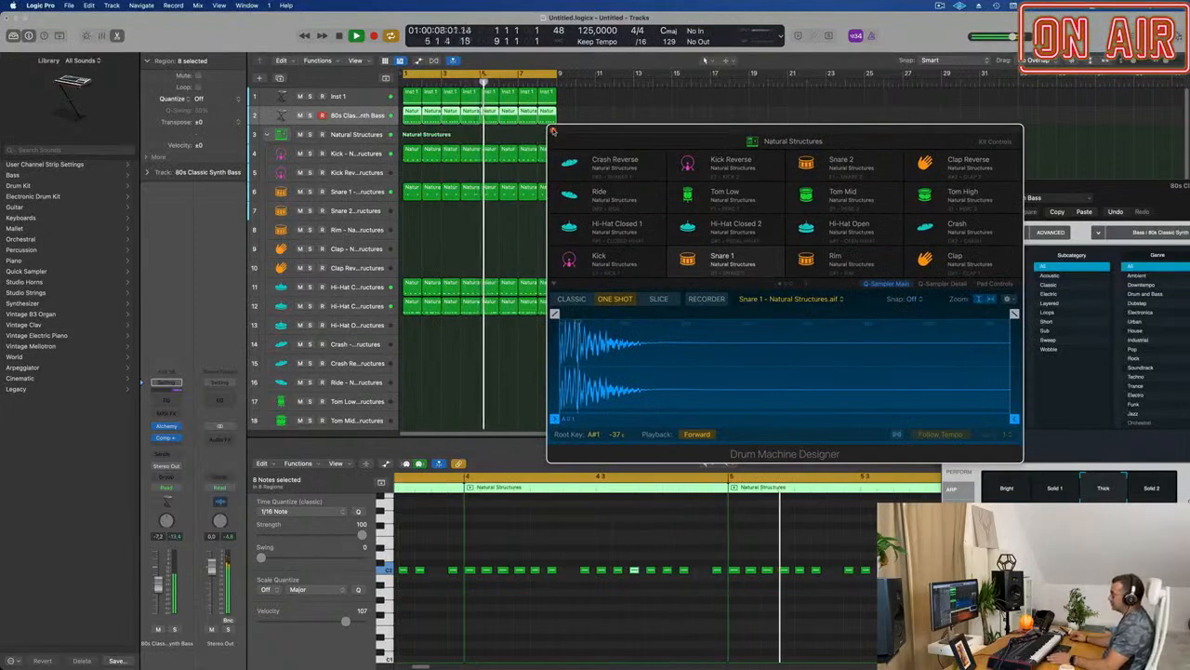
left_click(552, 131)
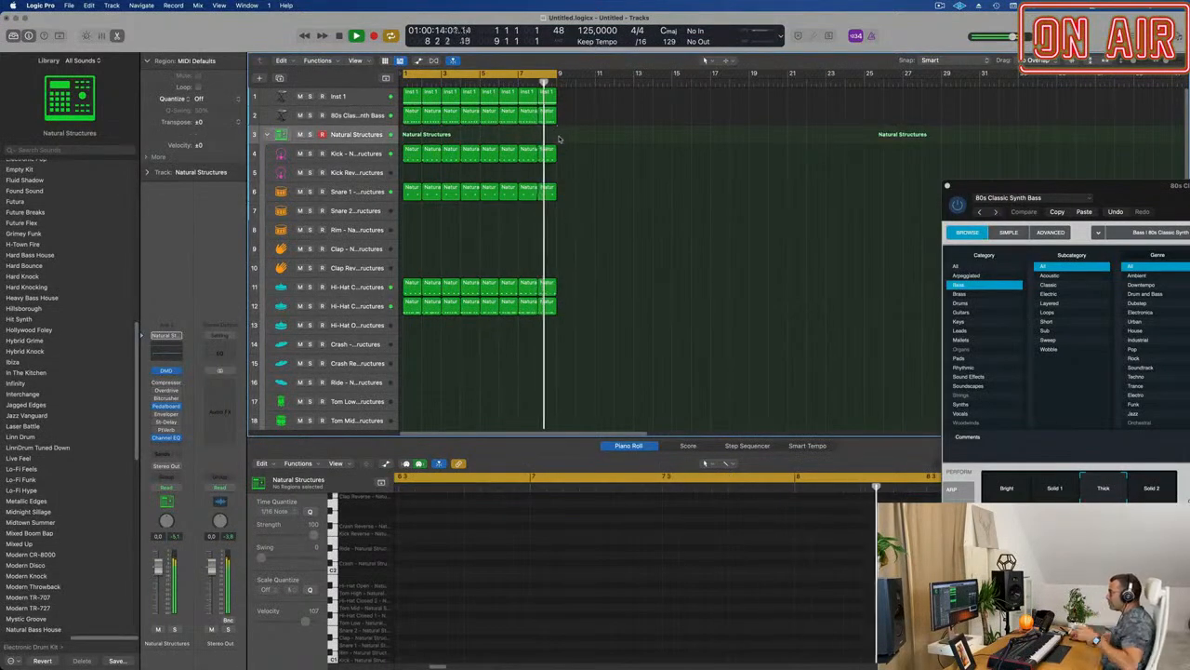
Duplicate the 80s Classic Synth Bass track with its settings as a new empty track below it.
left_click(346, 115)
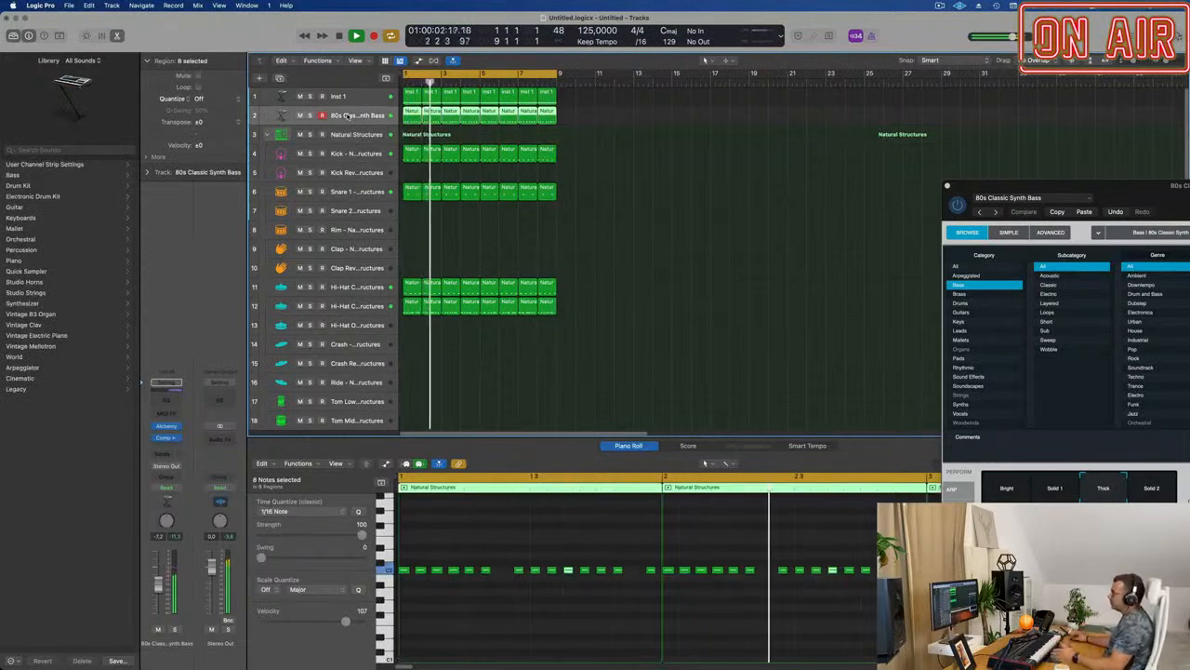
left_click(280, 78)
Try the Awaken From Dark Dreams preset from Alchemy's Pads category, and revert to the bass sound using Compare.
left_click_drag(1073, 190, 633, 181)
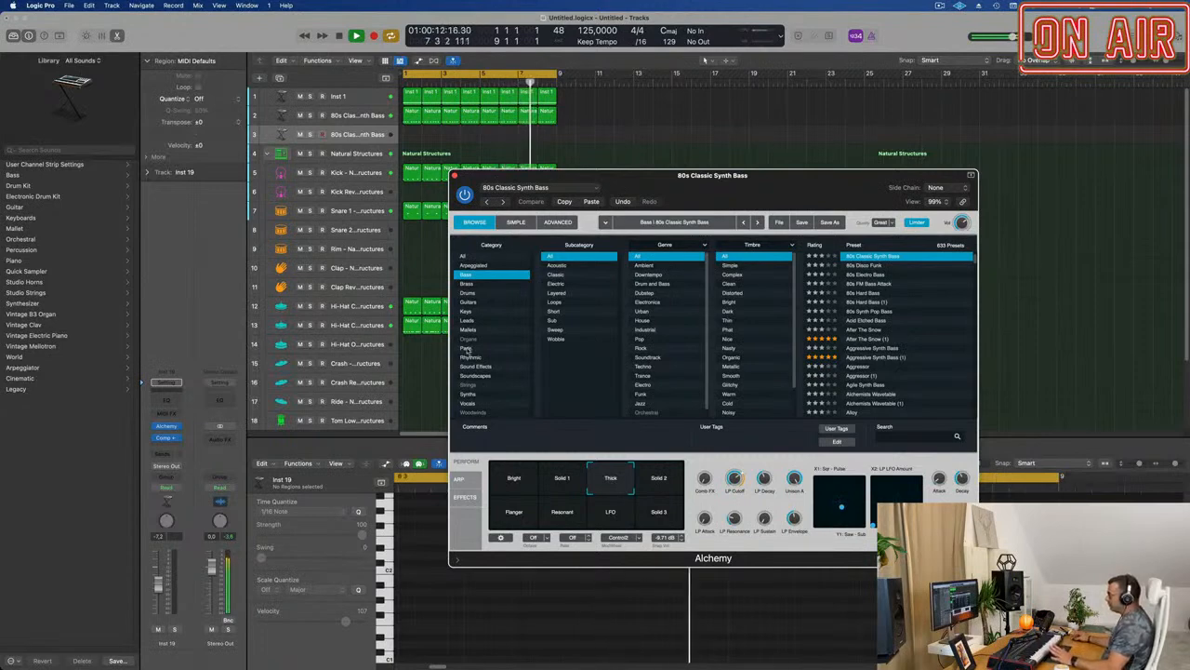
left_click(468, 348)
scroll(912, 331, "down", 5)
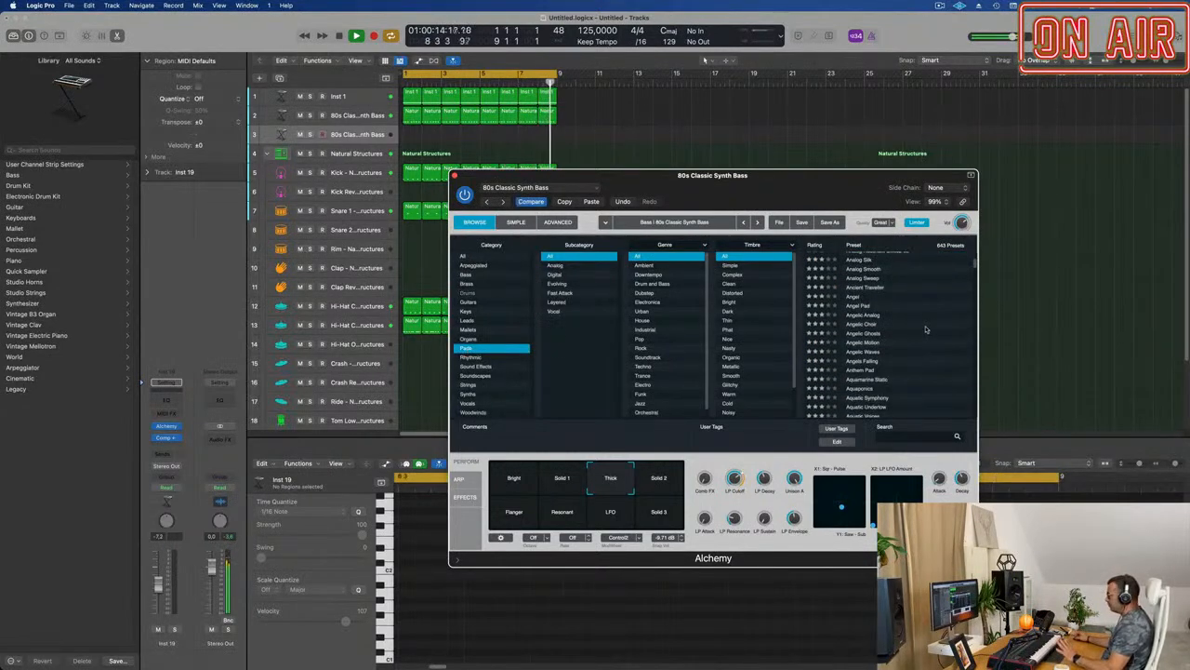
scroll(926, 329, "down", 2)
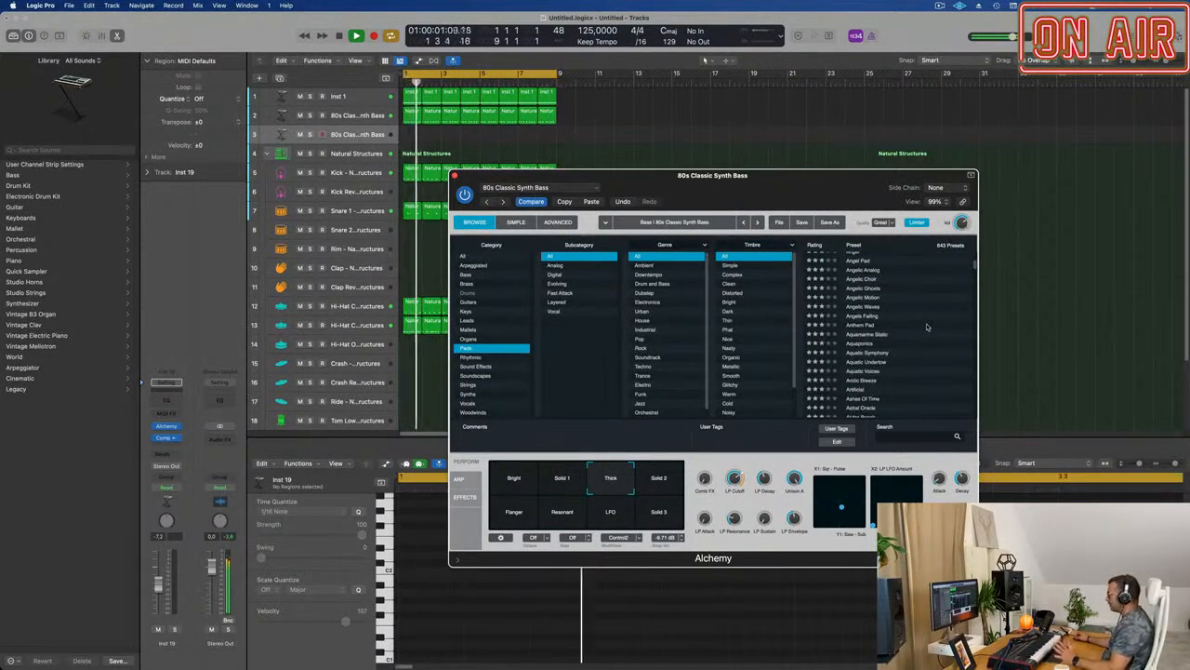
scroll(927, 327, "down", 5)
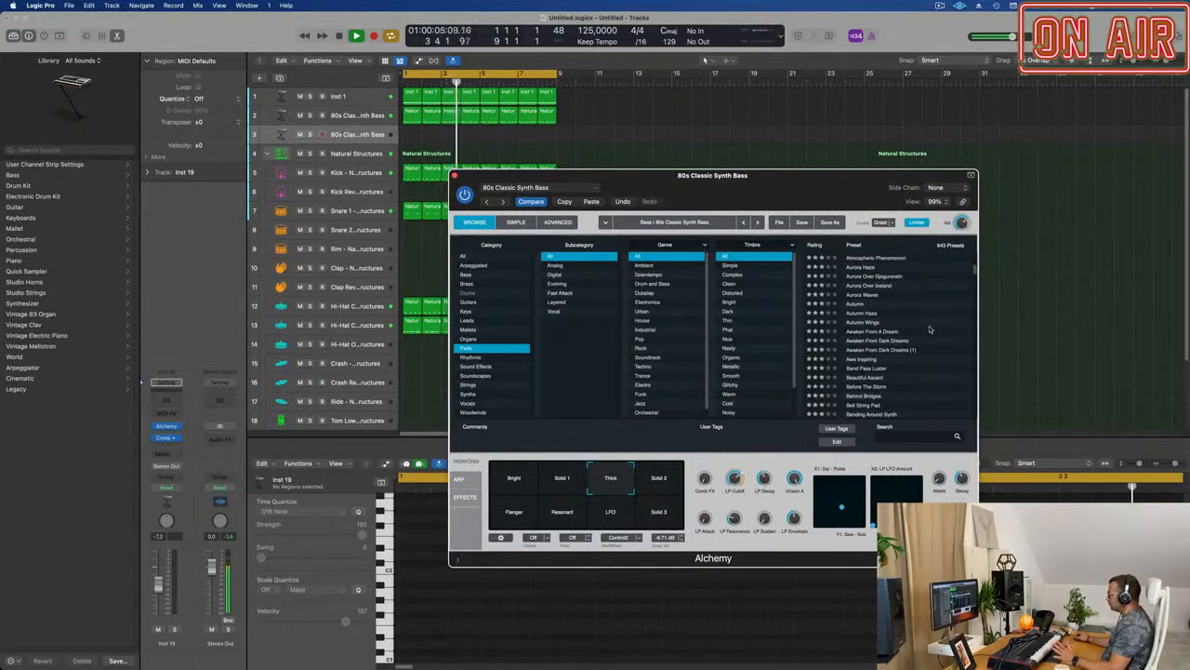
scroll(929, 328, "down", 3)
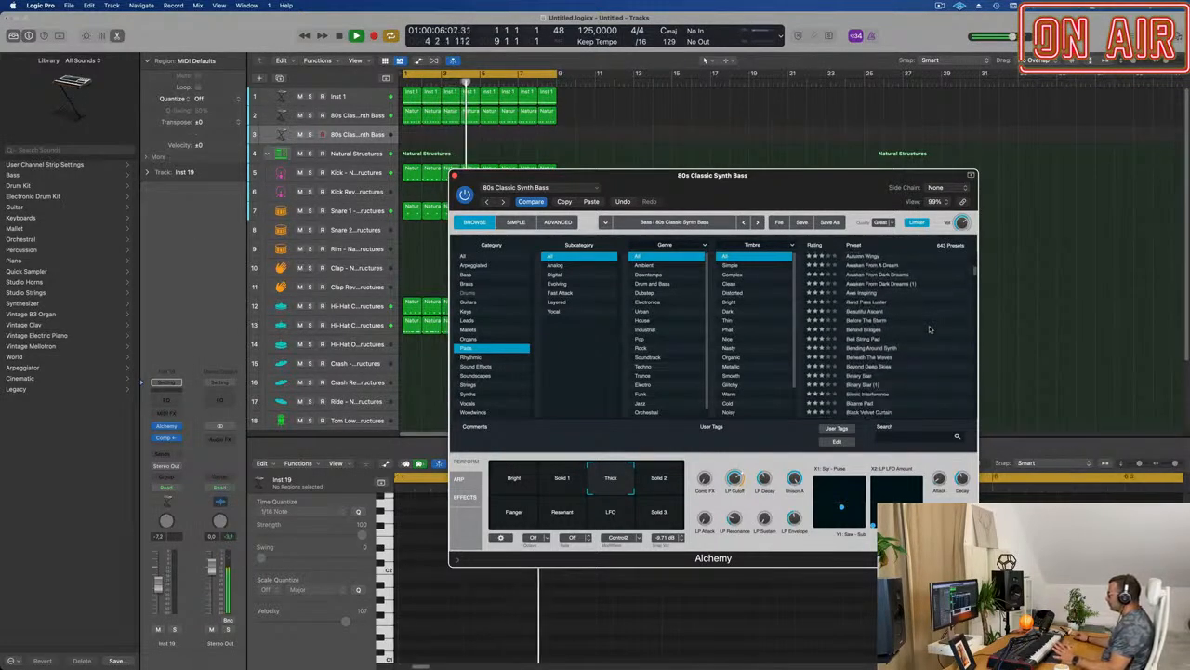
left_click(841, 276)
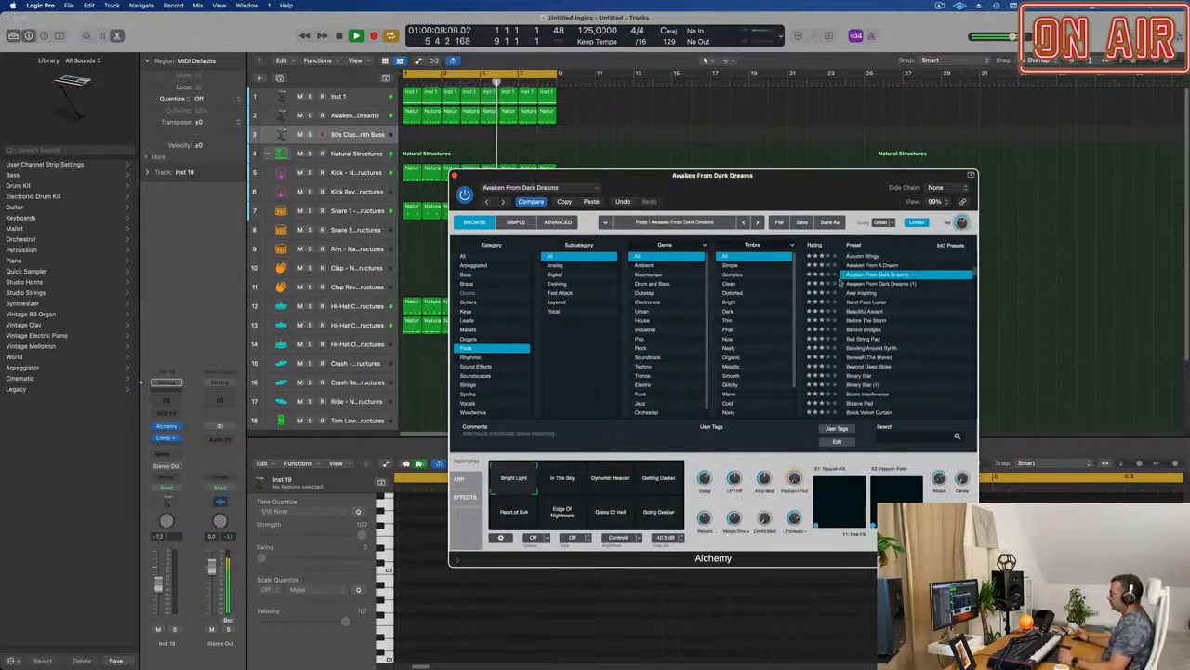
left_click(531, 203)
left_click_drag(539, 177, 699, 158)
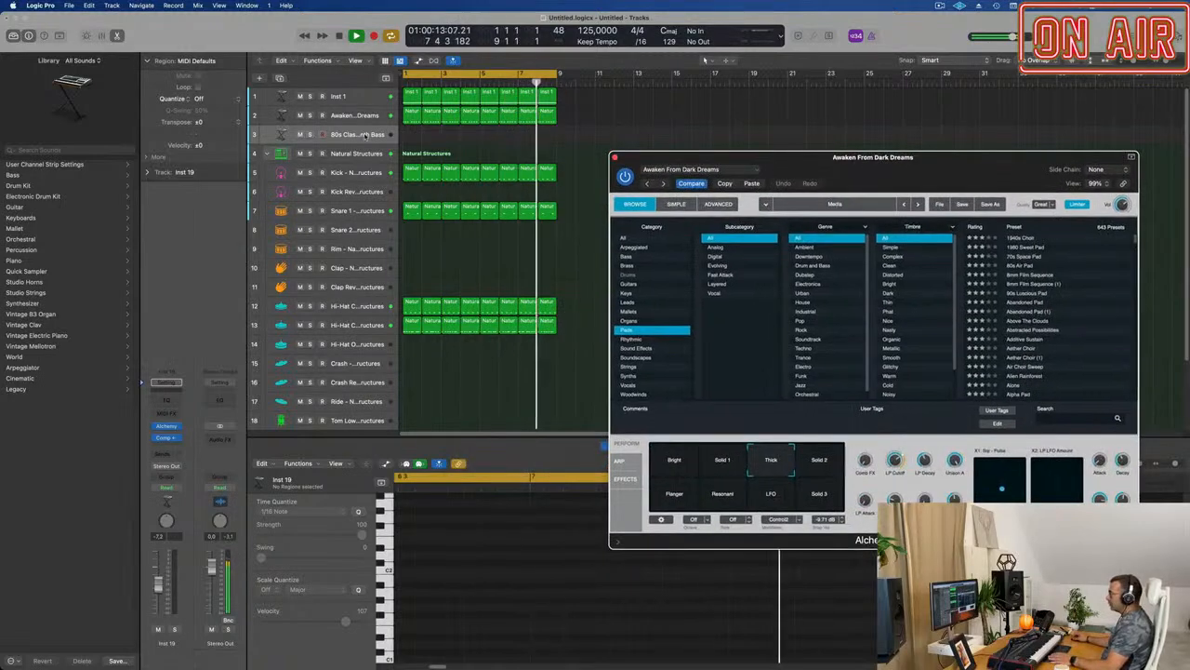
left_click(446, 136)
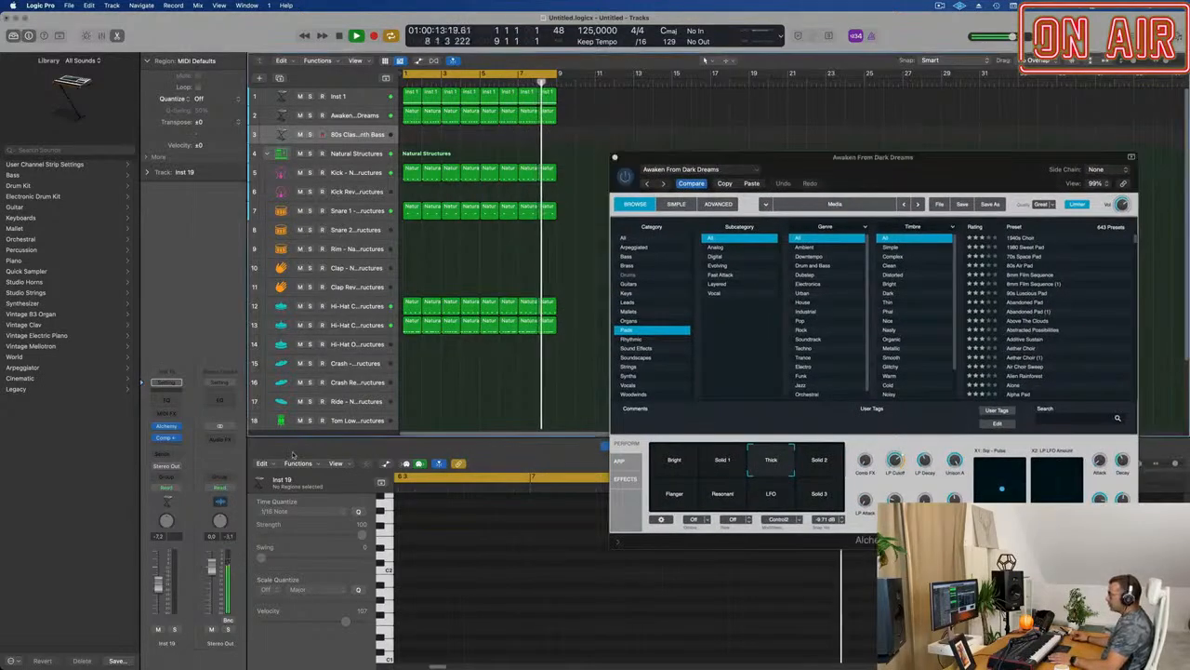
Load Alchemy's Awaken From Dark Dreams preset from the Pads category on the duplicated track and lower its volume to -17.0 dB.
left_click(166, 428)
left_click_drag(687, 151, 857, 218)
left_click(558, 371)
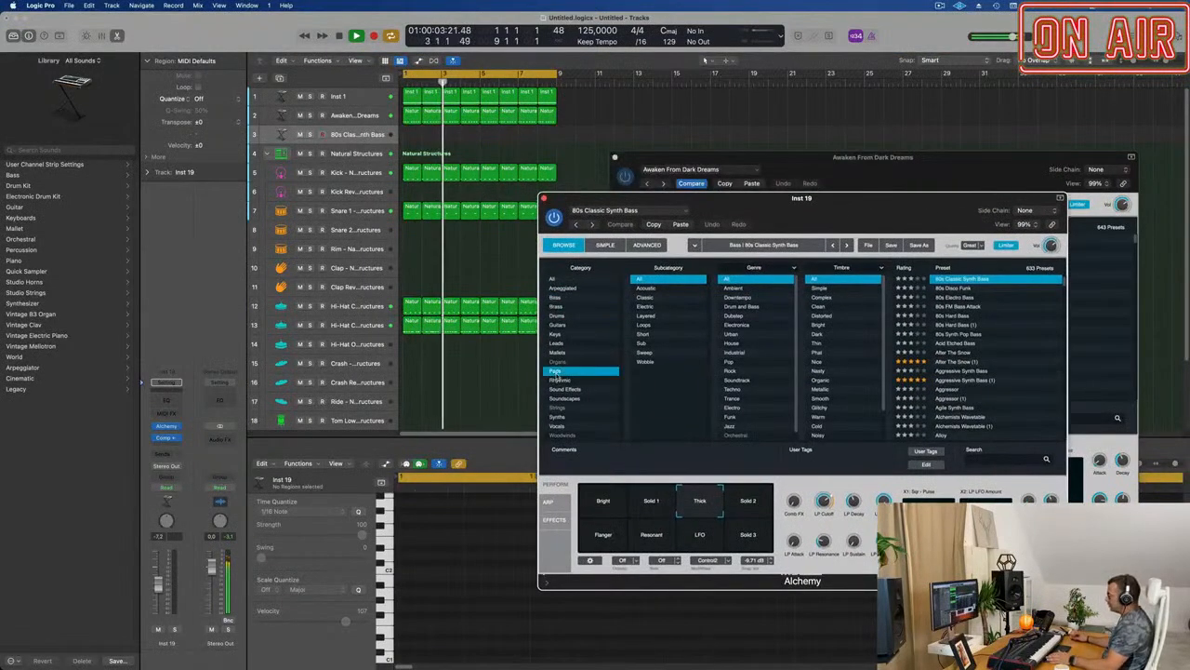
scroll(1015, 404, "down", 3)
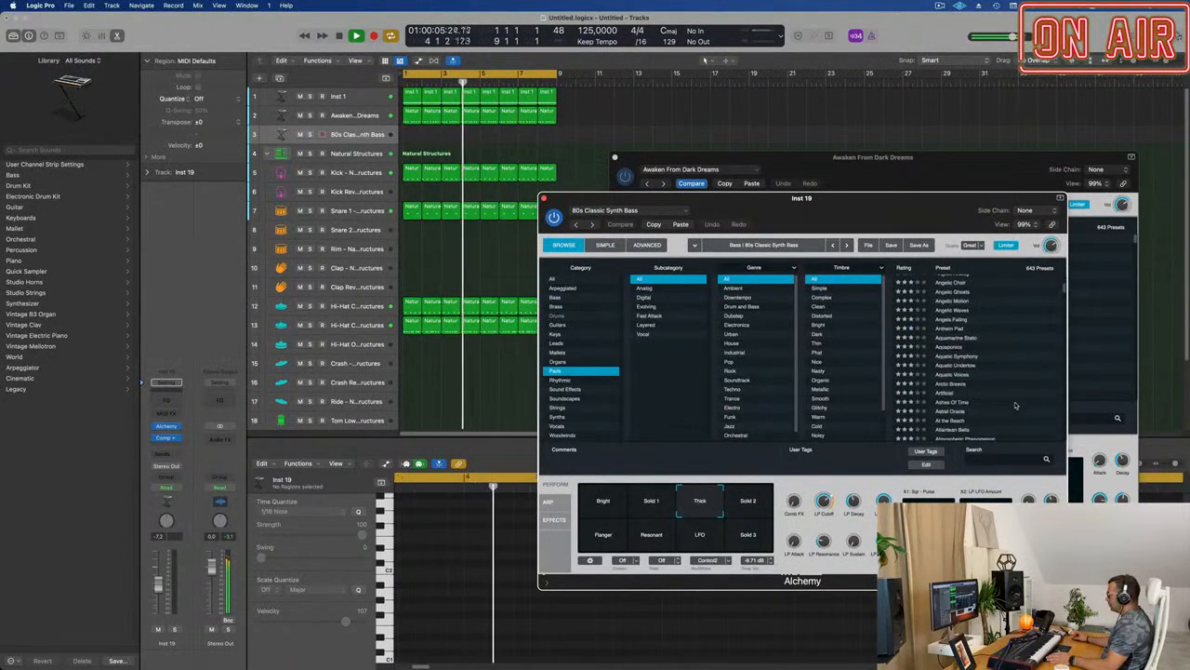
scroll(1016, 405, "down", 3)
scroll(1016, 404, "up", 2)
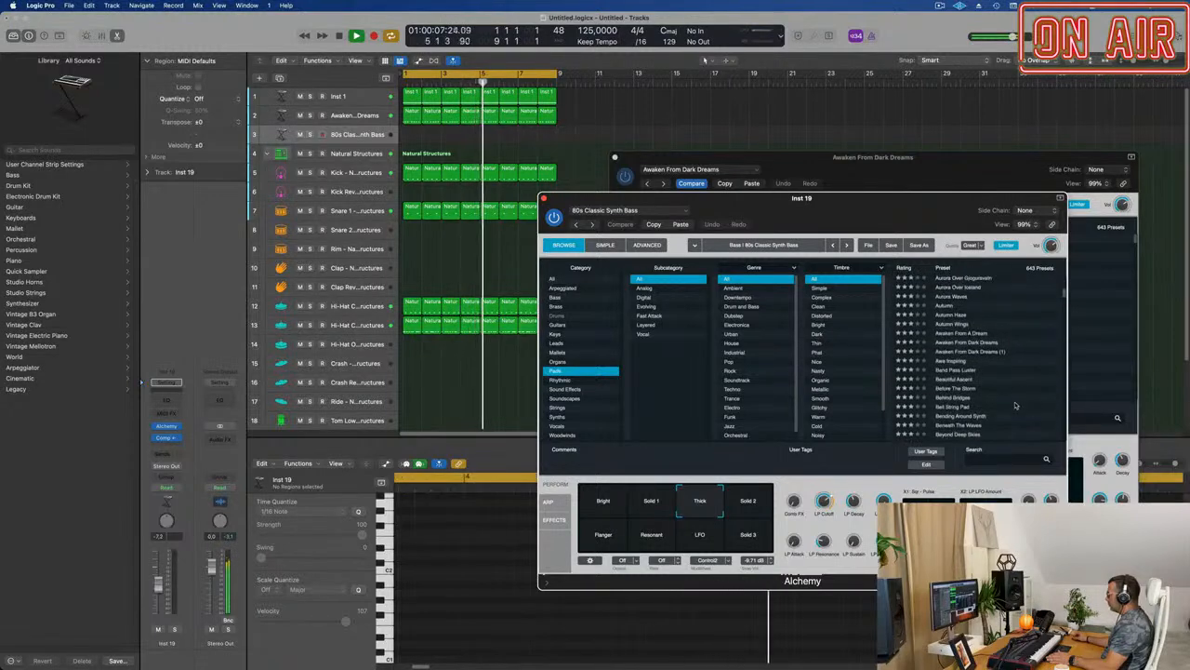
left_click(967, 342)
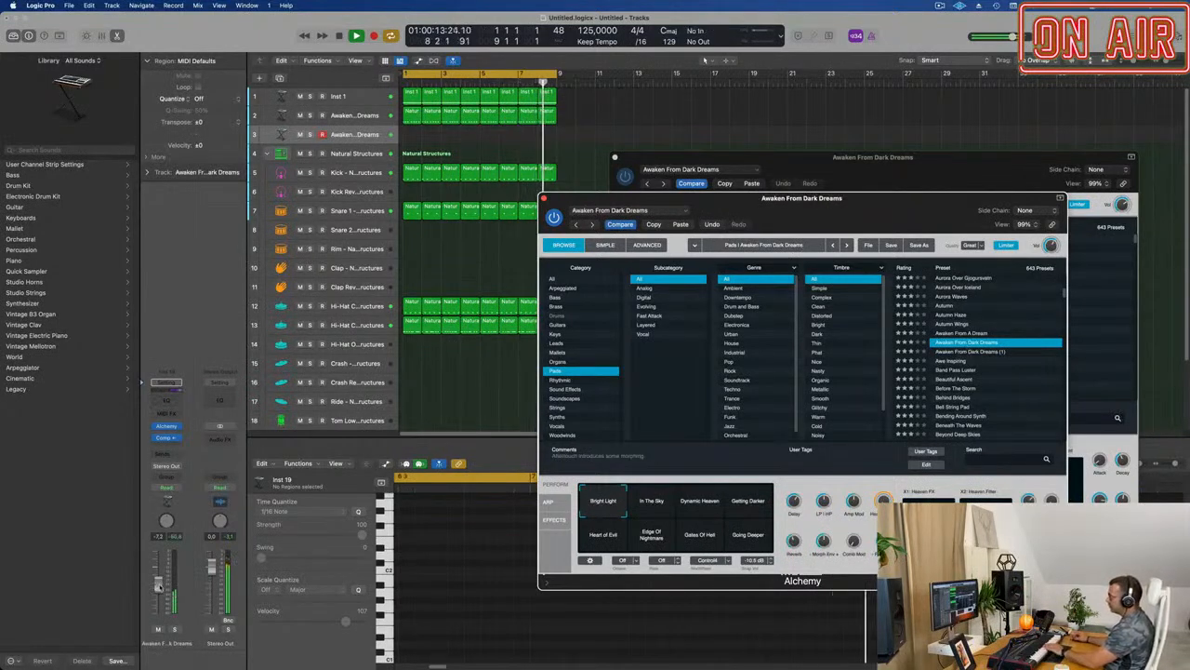
left_click_drag(160, 602, 161, 608)
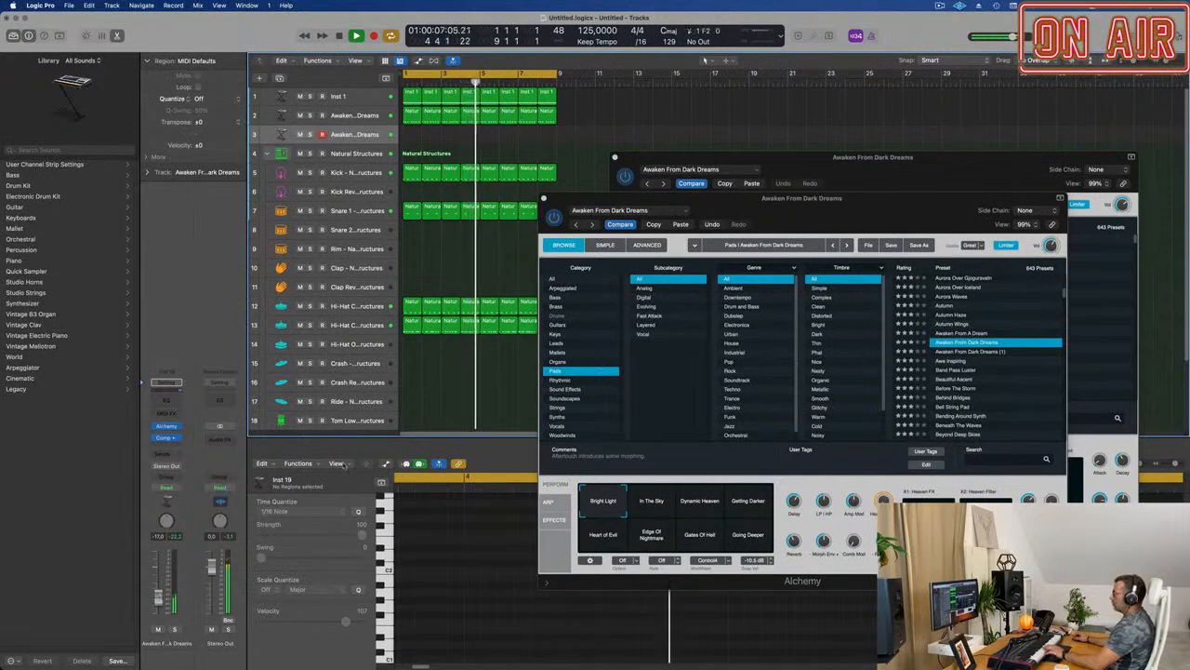
Record one sustained pad note over the first two bars of the loop, and move the track's Alchemy window off the regions.
key("r")
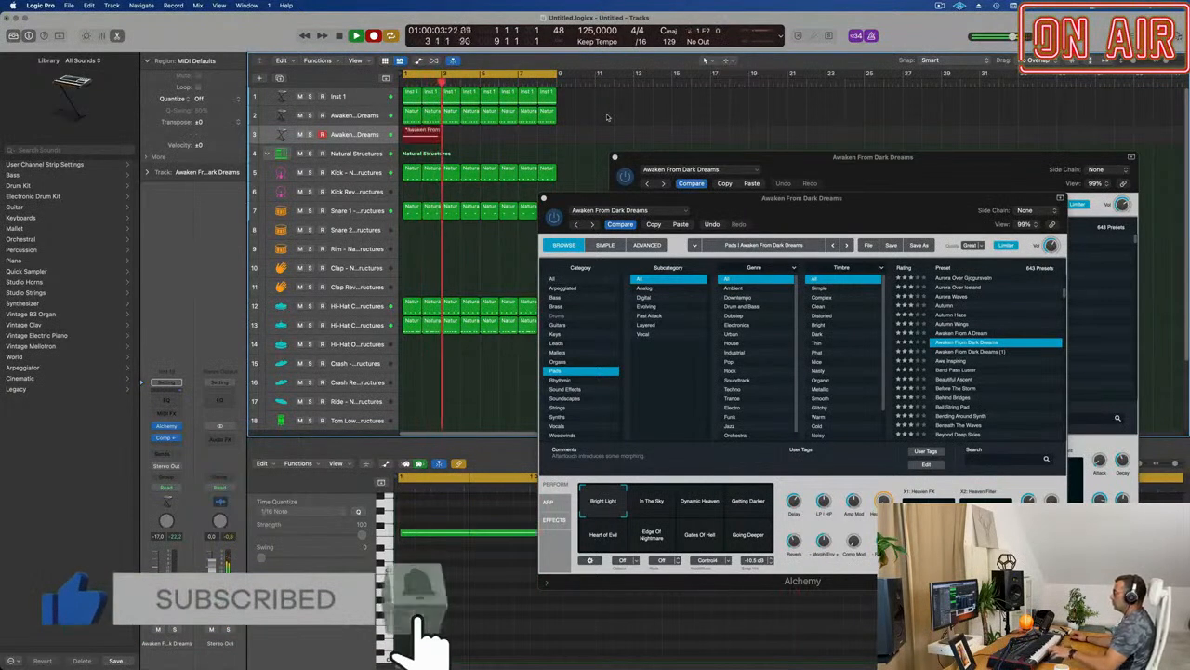
key("space")
left_click_drag(686, 198, 1004, 151)
Shorten the end of the recorded pad note in the Piano Roll and play the loop.
key("e")
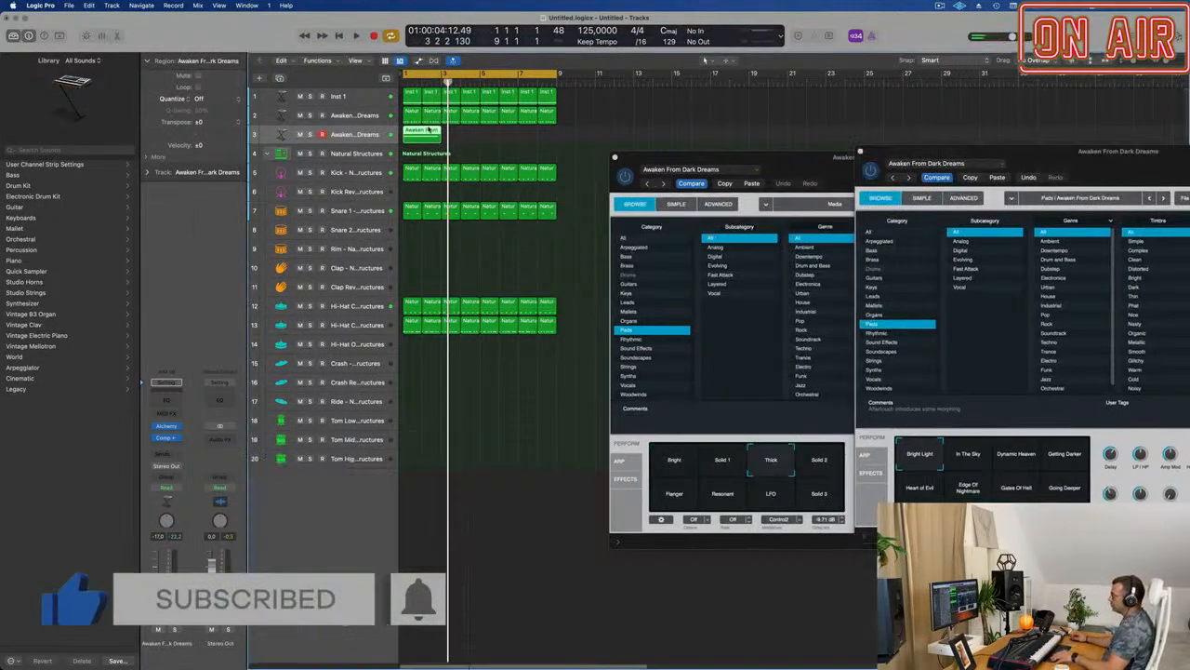
key("e")
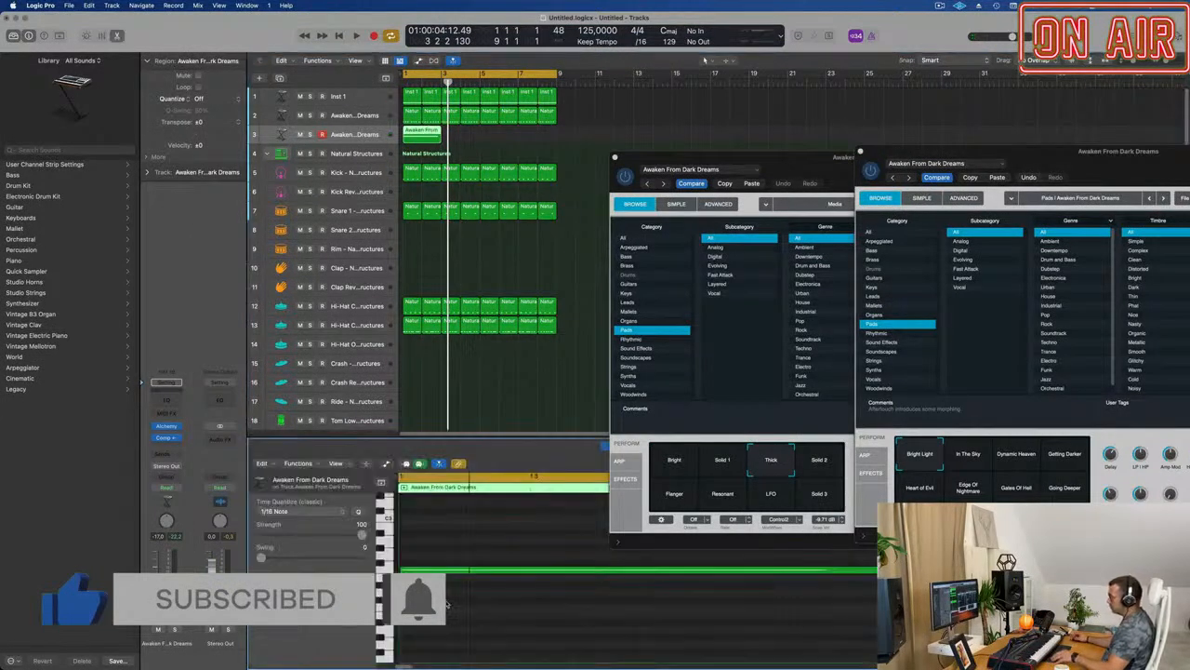
left_click(428, 571)
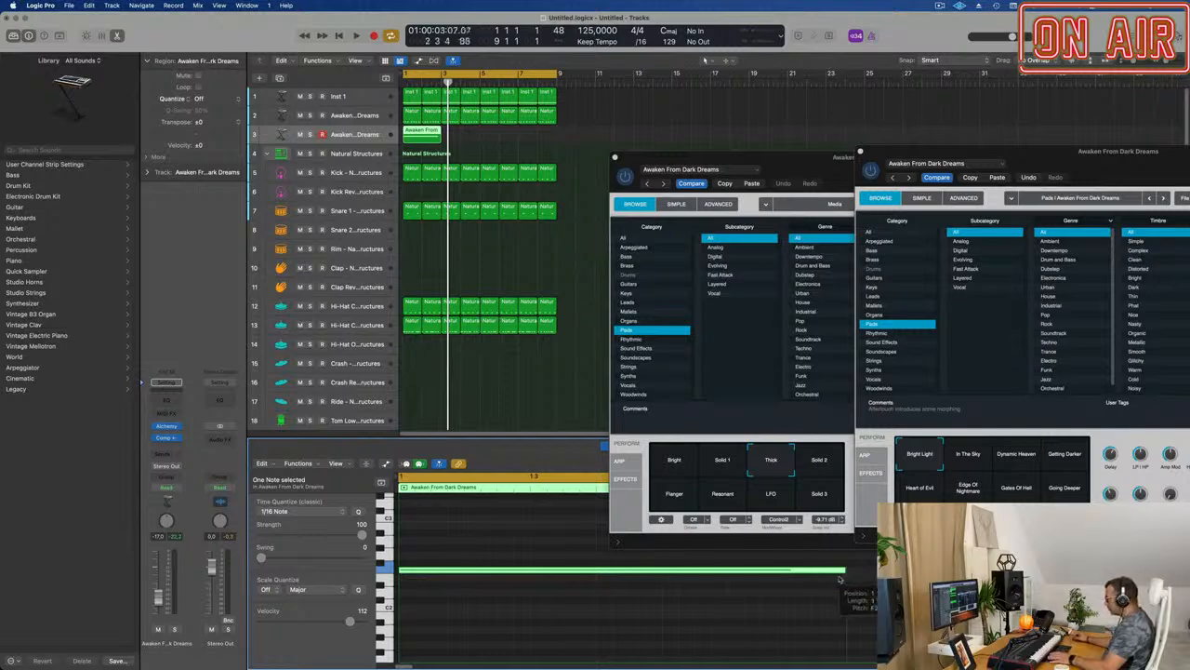
key("space")
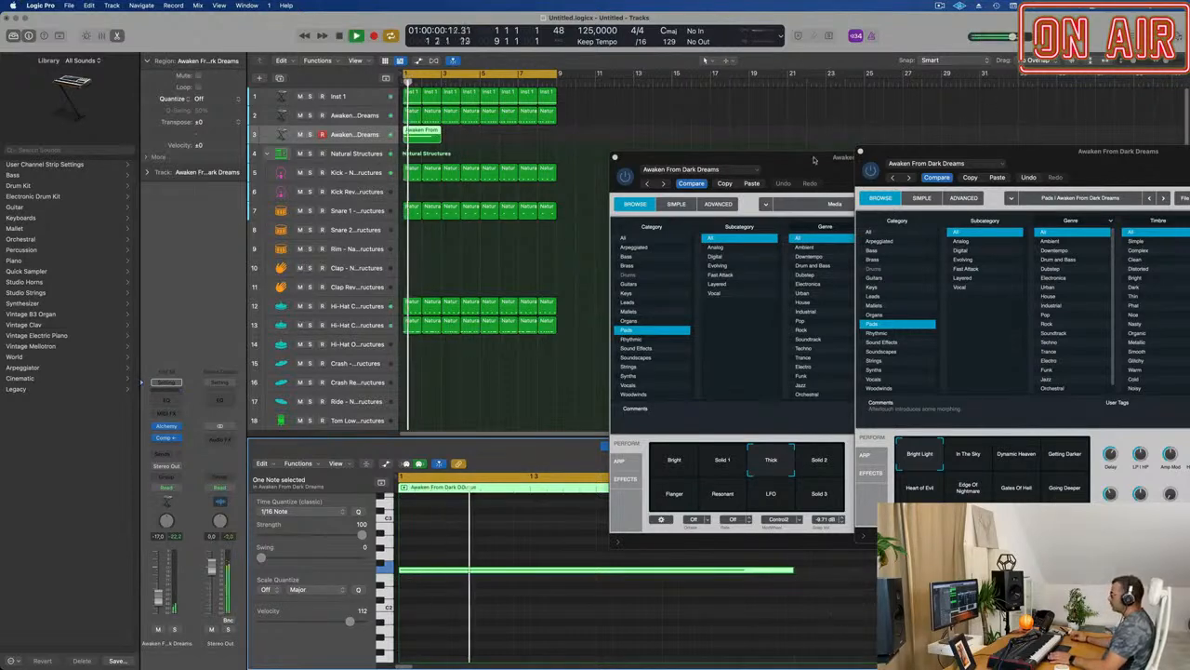
Copy the two-bar pad region to bar 5 on the same track, moving the bass Alchemy window out of the way.
left_click_drag(816, 159, 985, 187)
left_click_drag(474, 138, 499, 133)
left_click_drag(1001, 196, 651, 217)
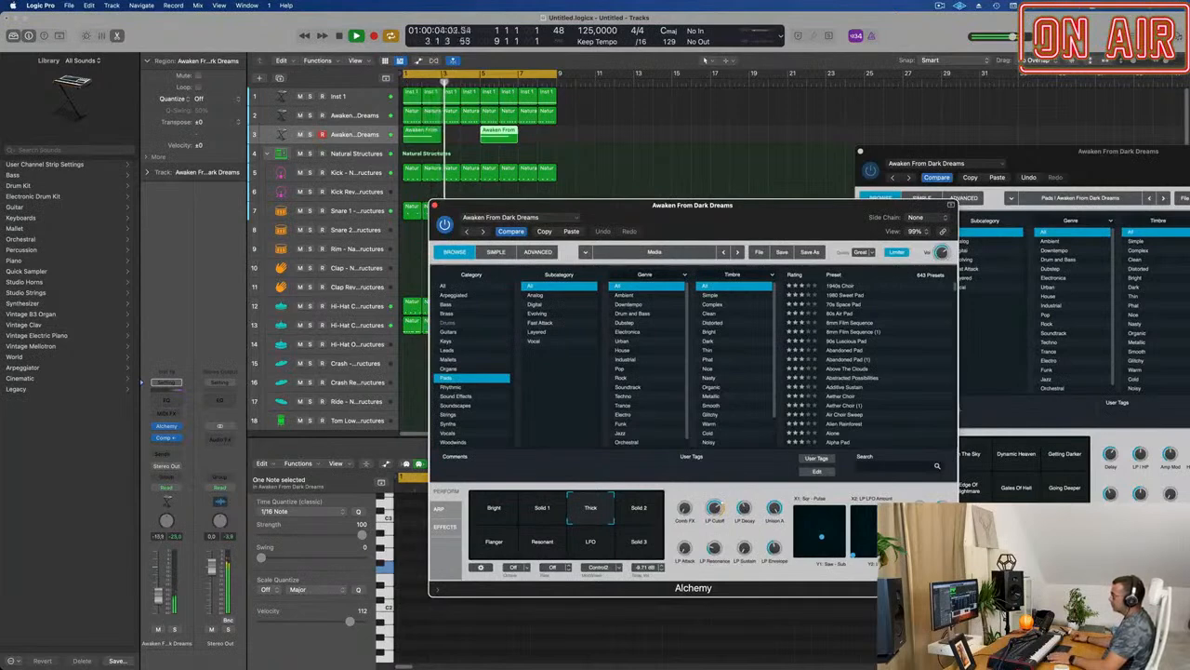
left_click(359, 493)
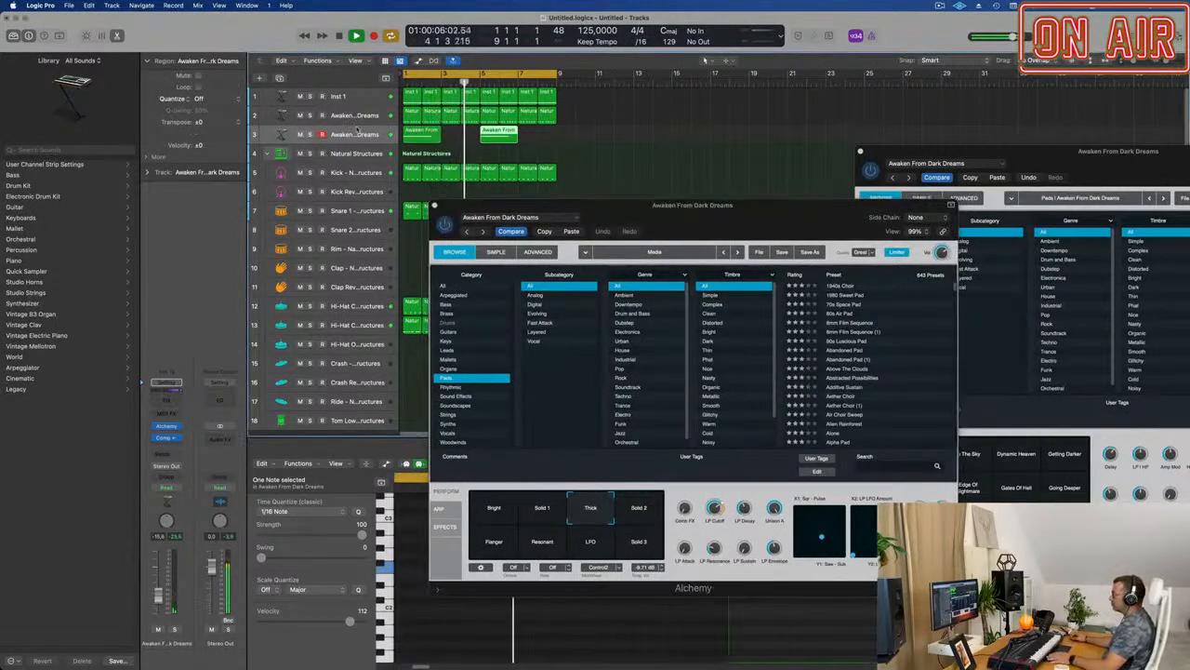
left_click_drag(716, 200, 830, 174)
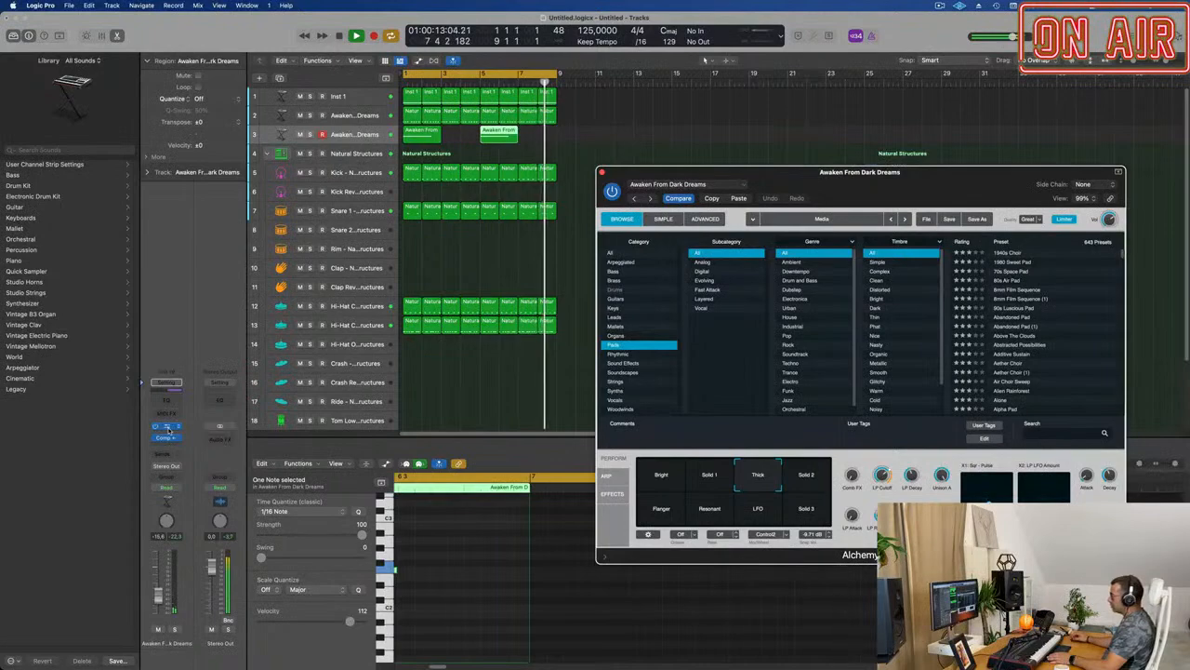
Switch the pad's Alchemy sound to the In The Sky performance snapshot while the loop plays.
left_click(168, 428)
left_click_drag(1073, 178, 716, 217)
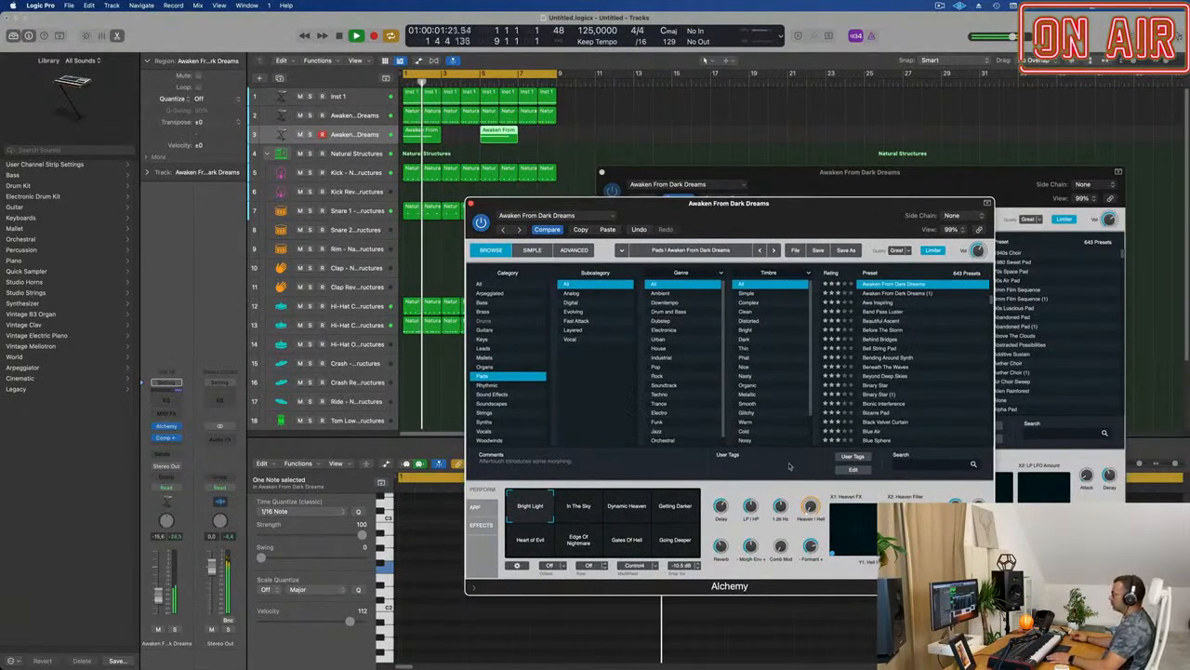
left_click(580, 508)
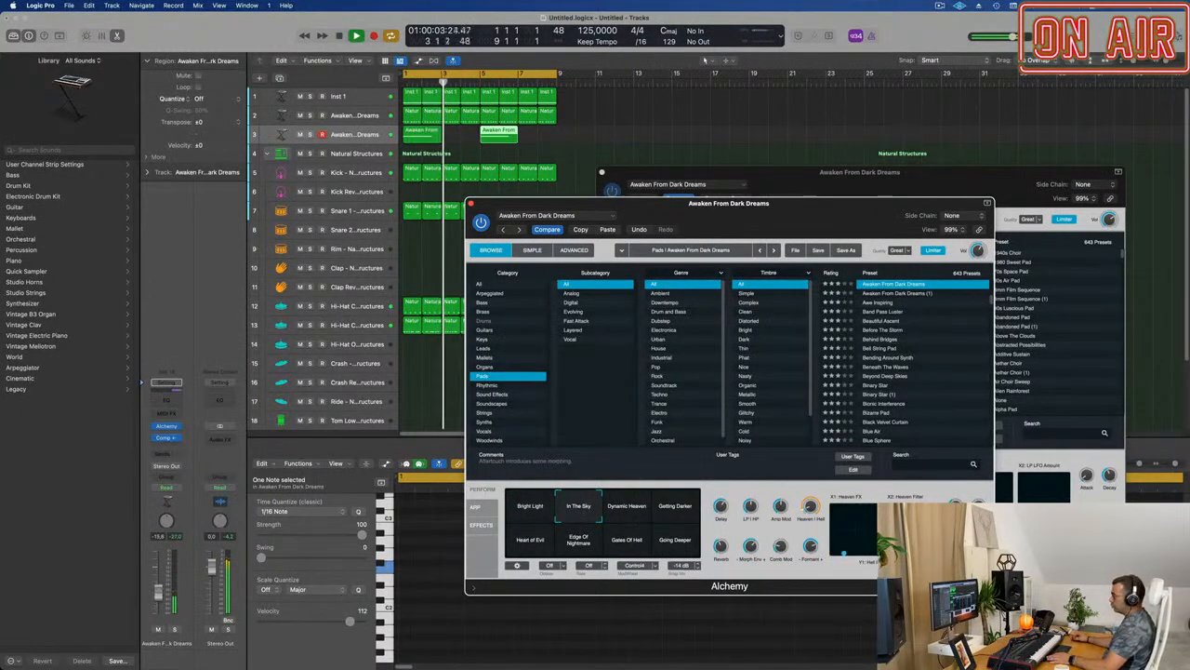
left_click(500, 137)
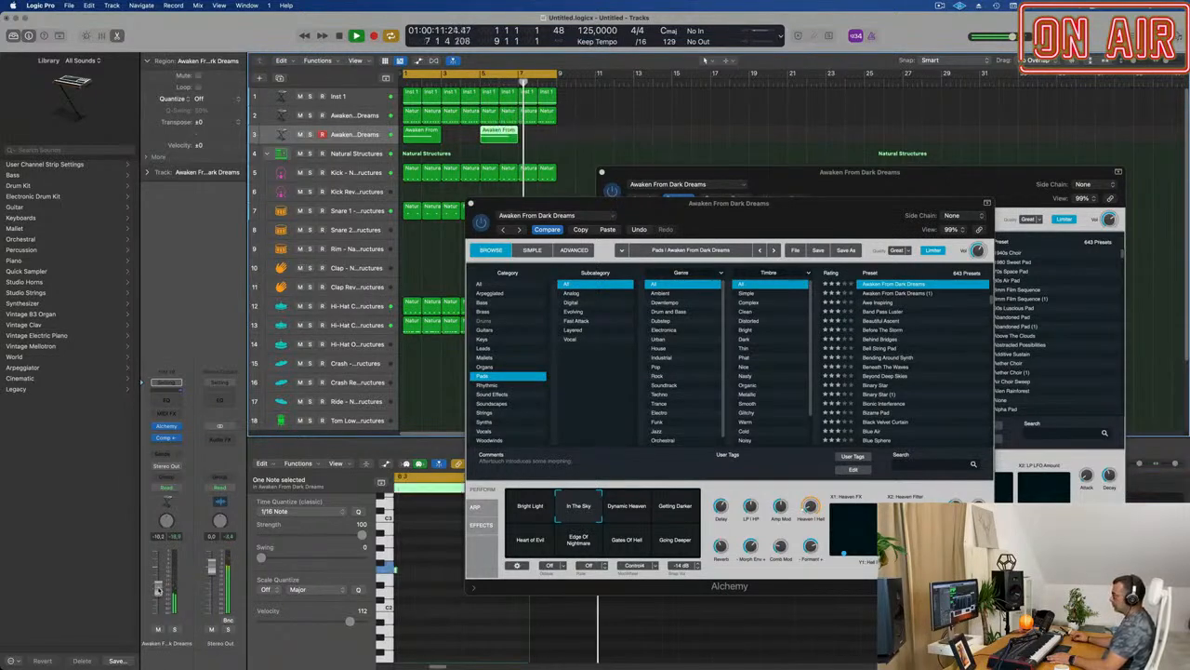
Move the pad's Alchemy window clear of the arrangement and close the bass track's Alchemy window.
left_click_drag(688, 202, 961, 289)
left_click_drag(904, 174, 917, 238)
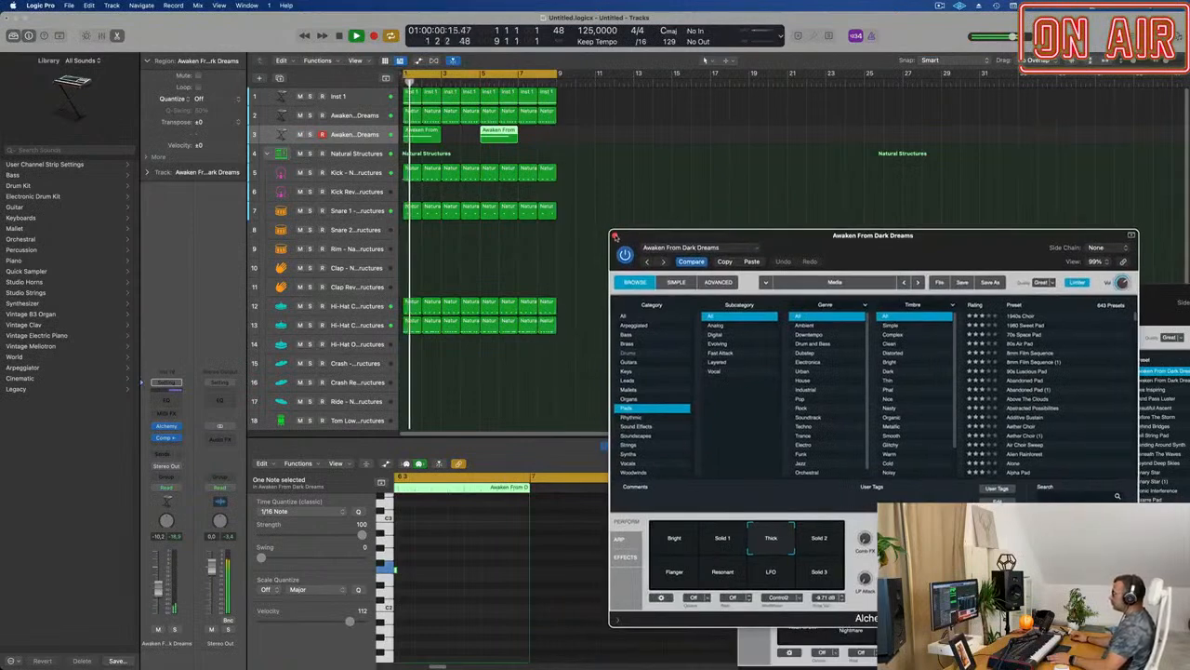
left_click(613, 236)
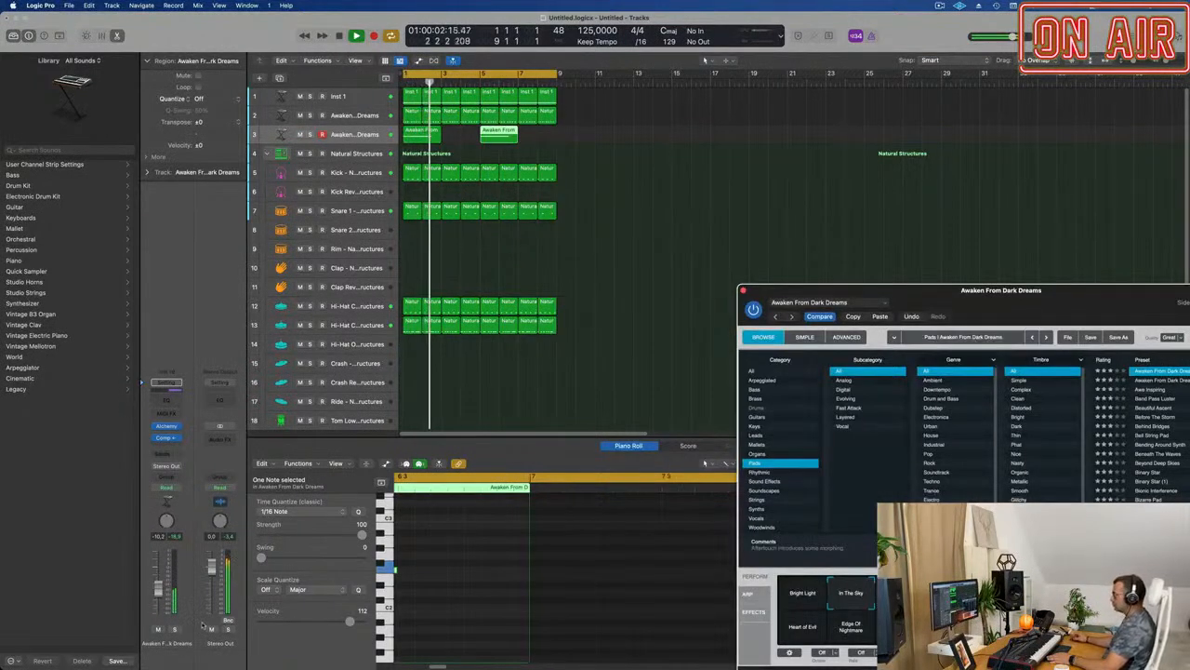
left_click(428, 200)
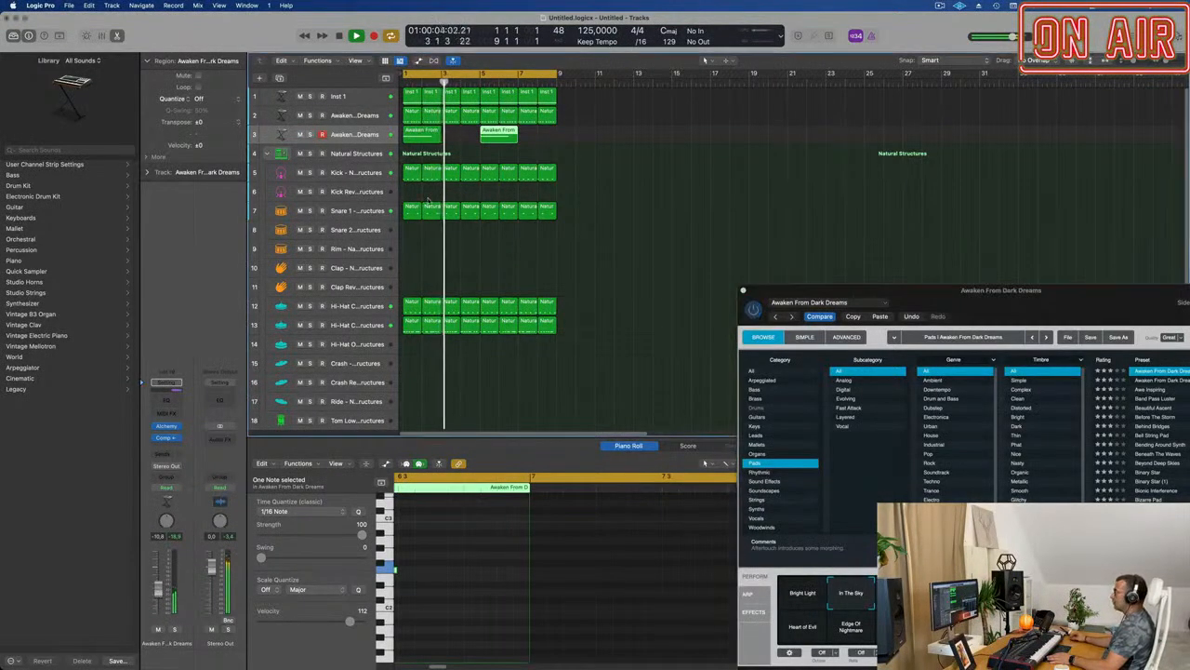
Duplicate the pad track with its settings as a new empty track and replace its Alchemy instrument with Retro Synth.
left_click(370, 134)
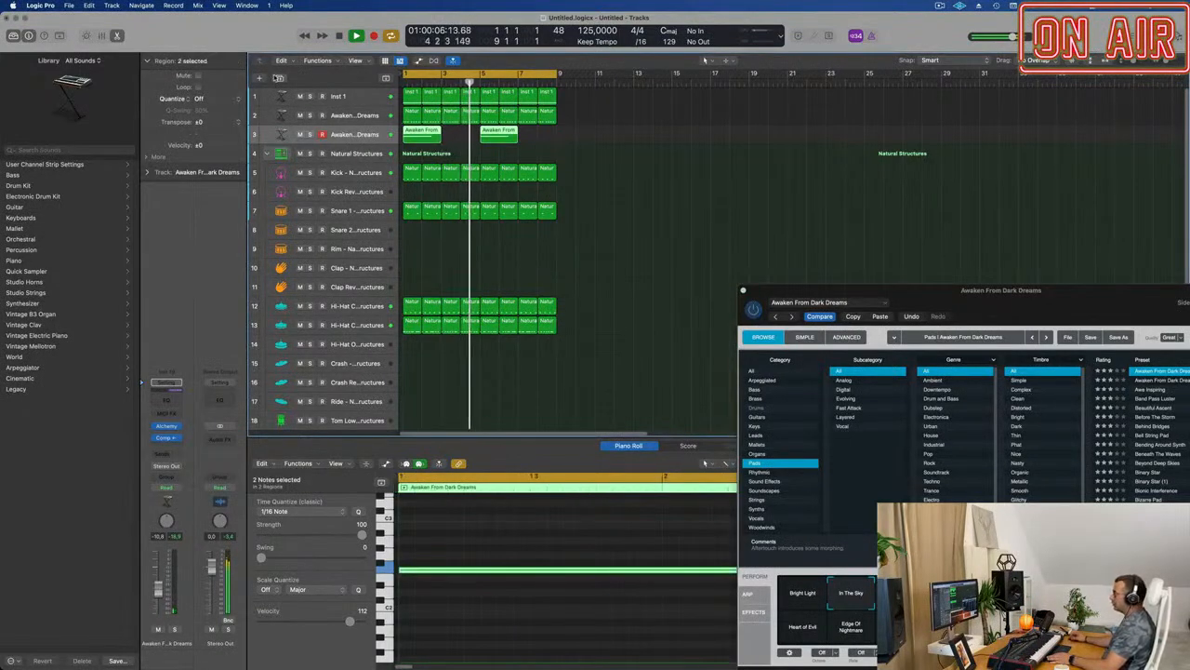
key("super+d")
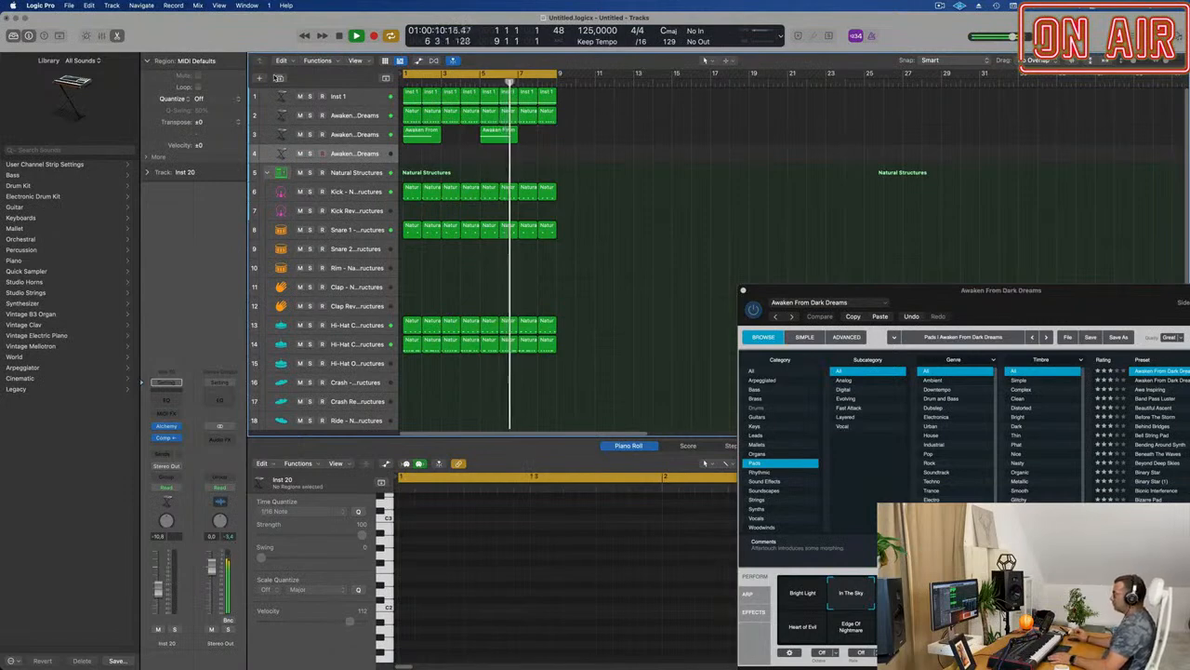
left_click(177, 427)
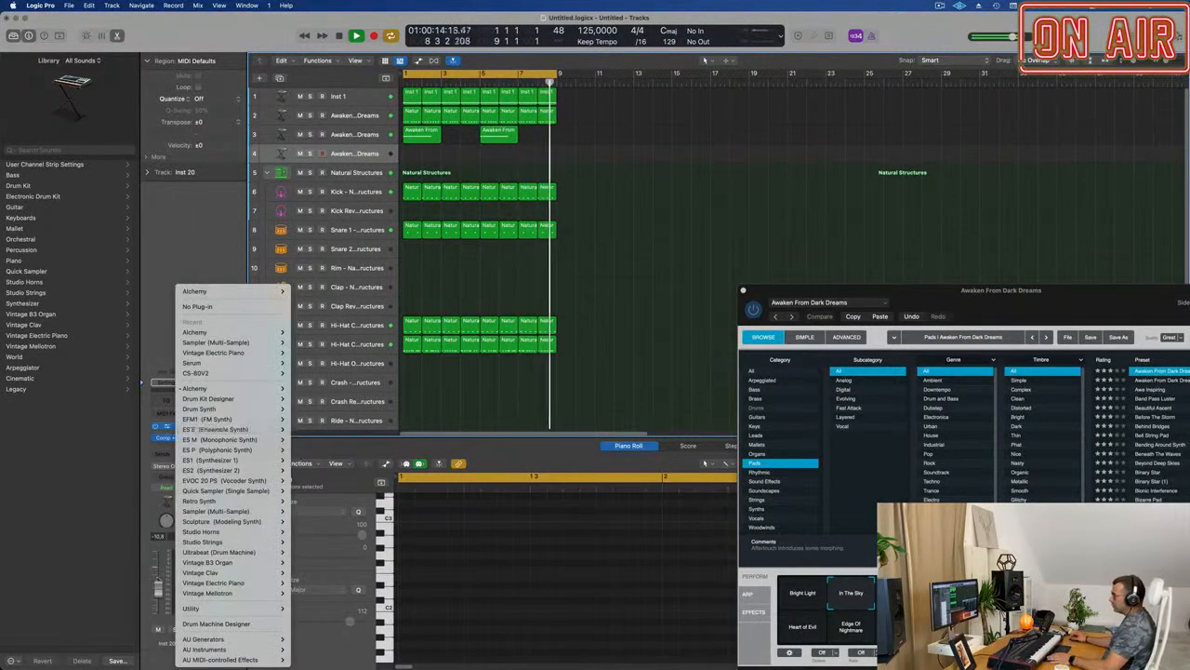
mouse_move(197, 512)
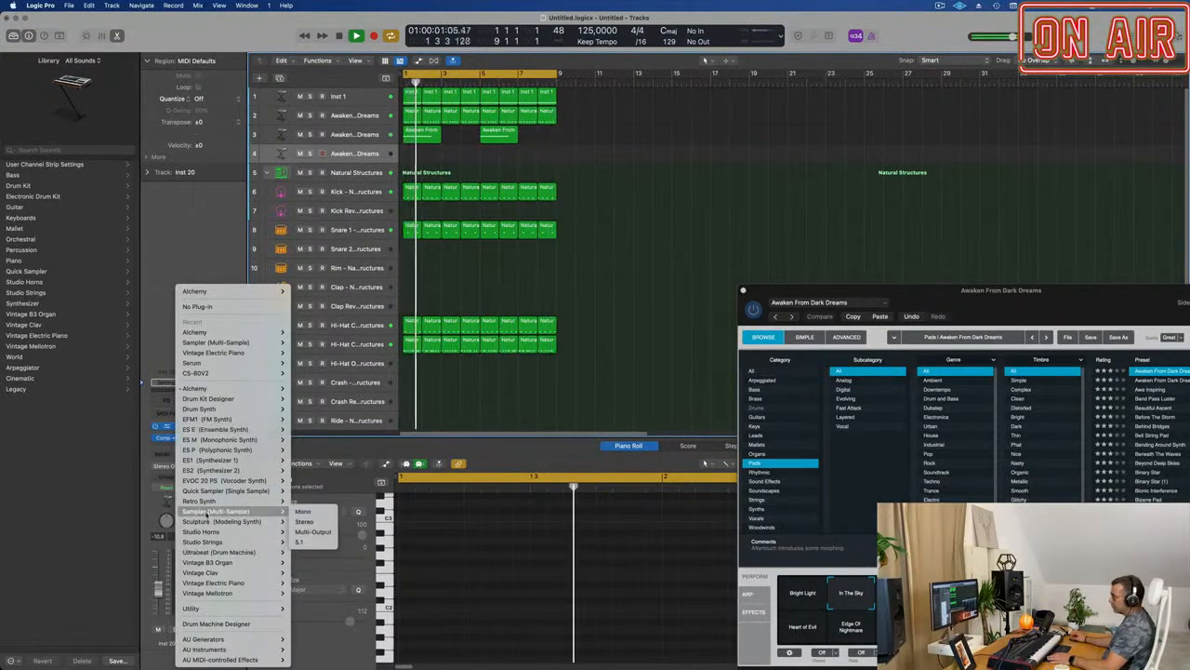
mouse_move(225, 527)
mouse_move(265, 500)
left_click(301, 501)
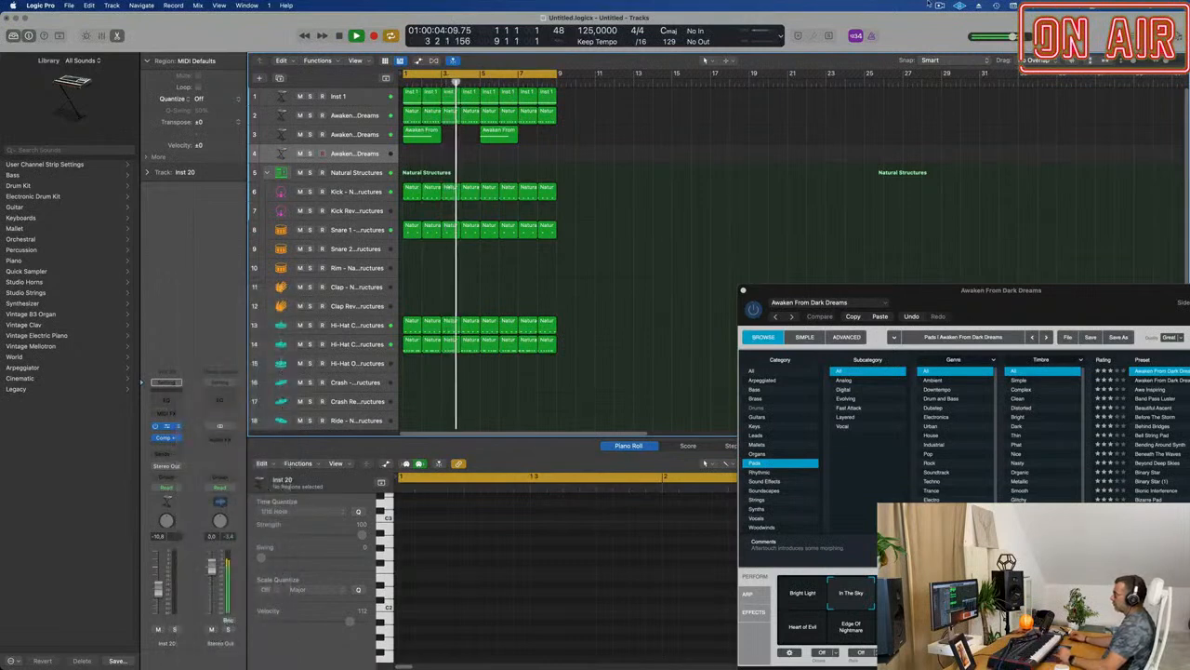
Enlarge the Retro Synth window to 100% view and place it below the upper instrument regions.
left_click_drag(544, 138, 537, 118)
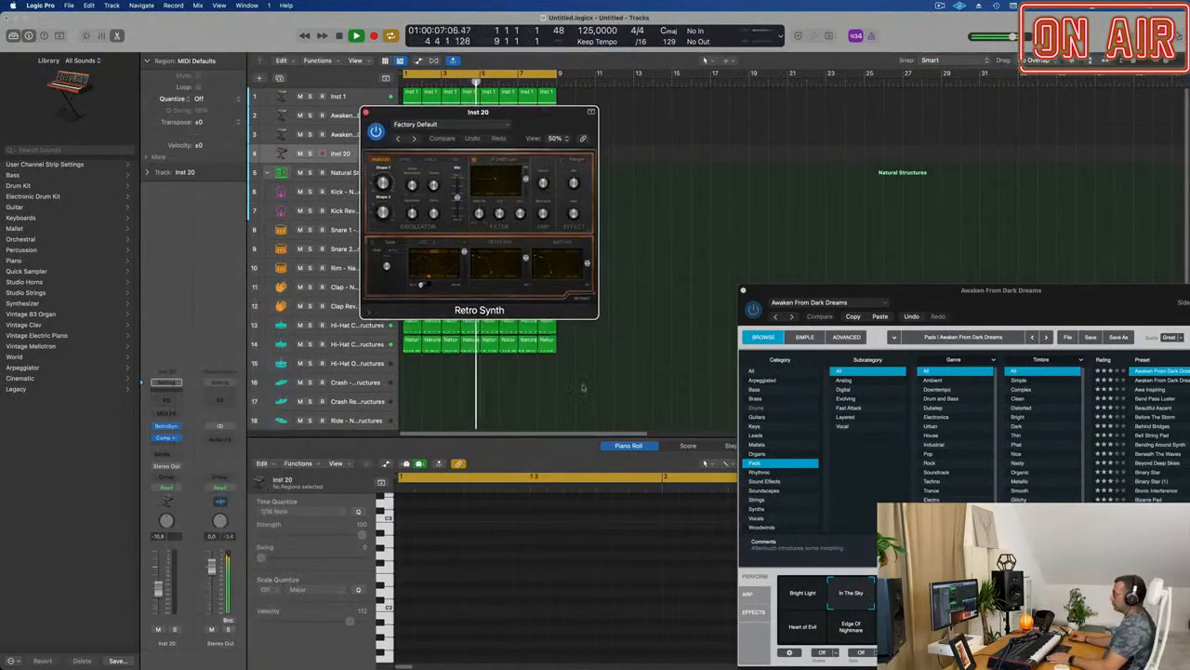
left_click_drag(600, 319, 785, 440)
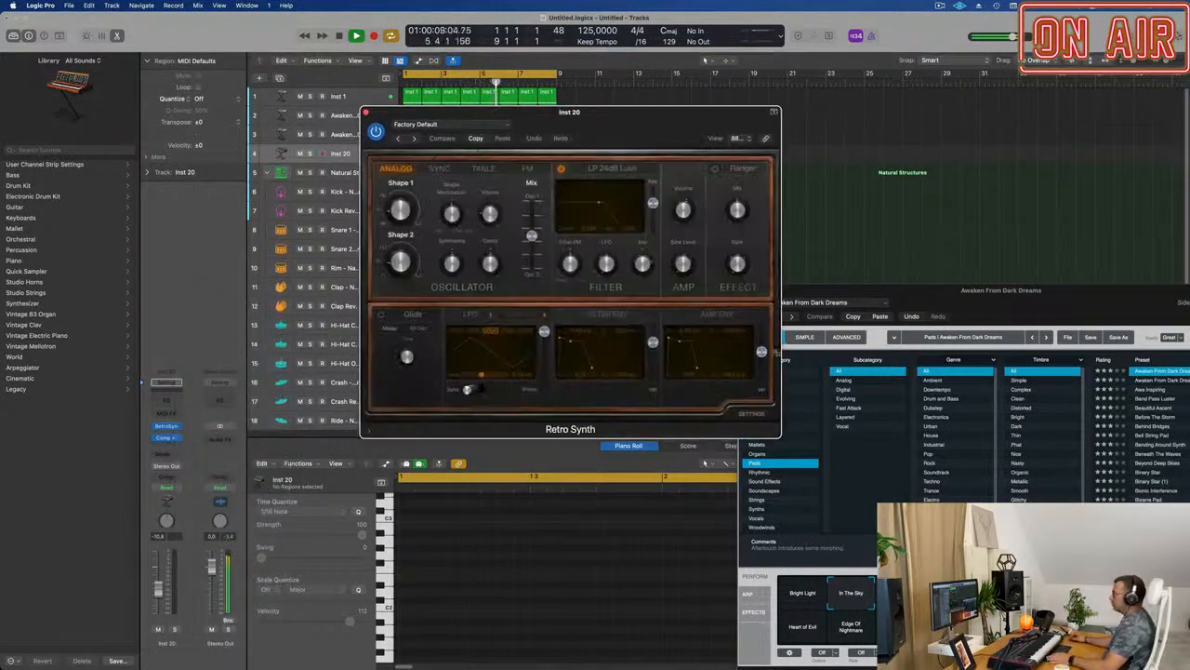
left_click_drag(683, 115, 649, 109)
left_click(701, 134)
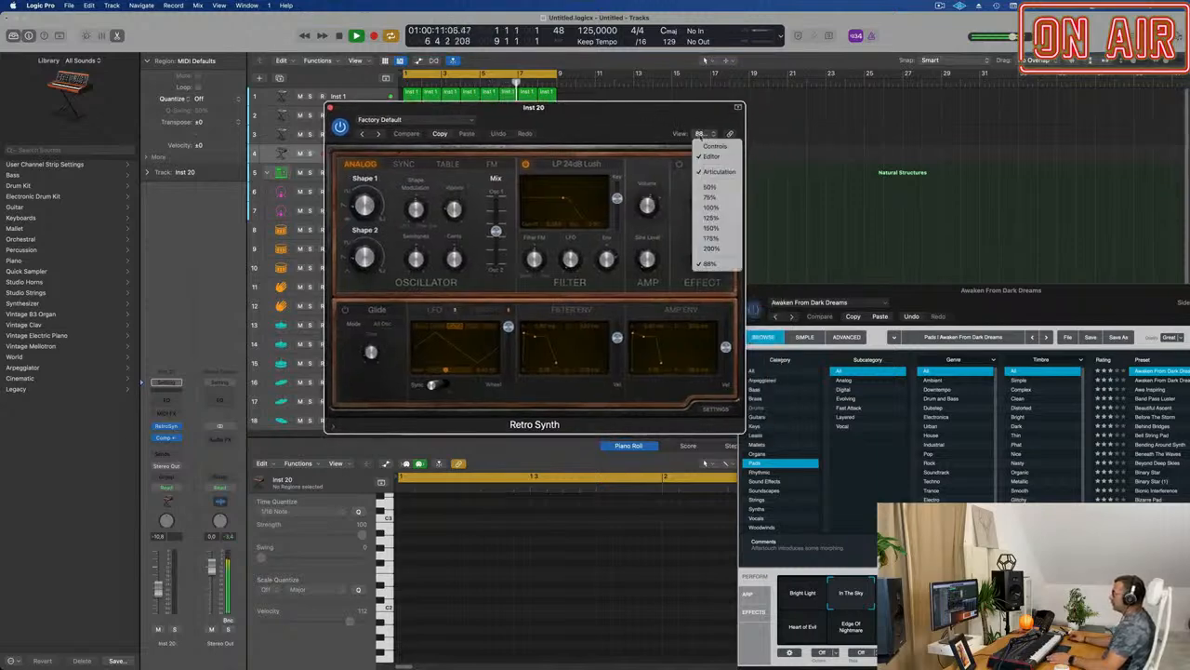
left_click(711, 208)
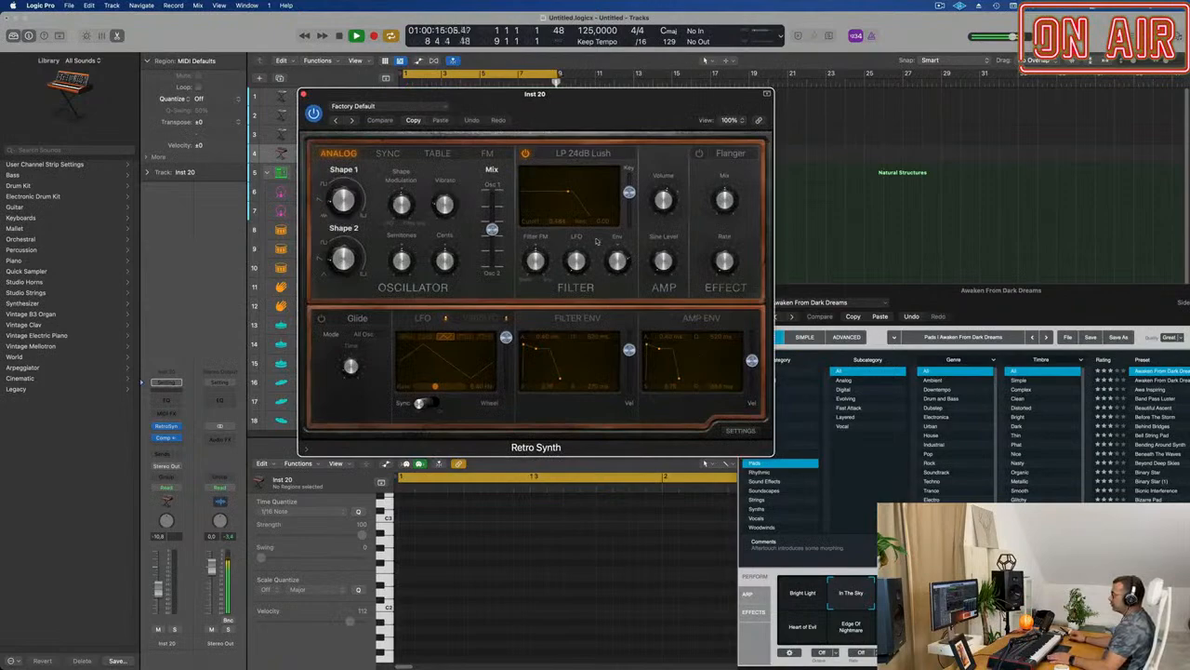
left_click_drag(855, 147, 718, 193)
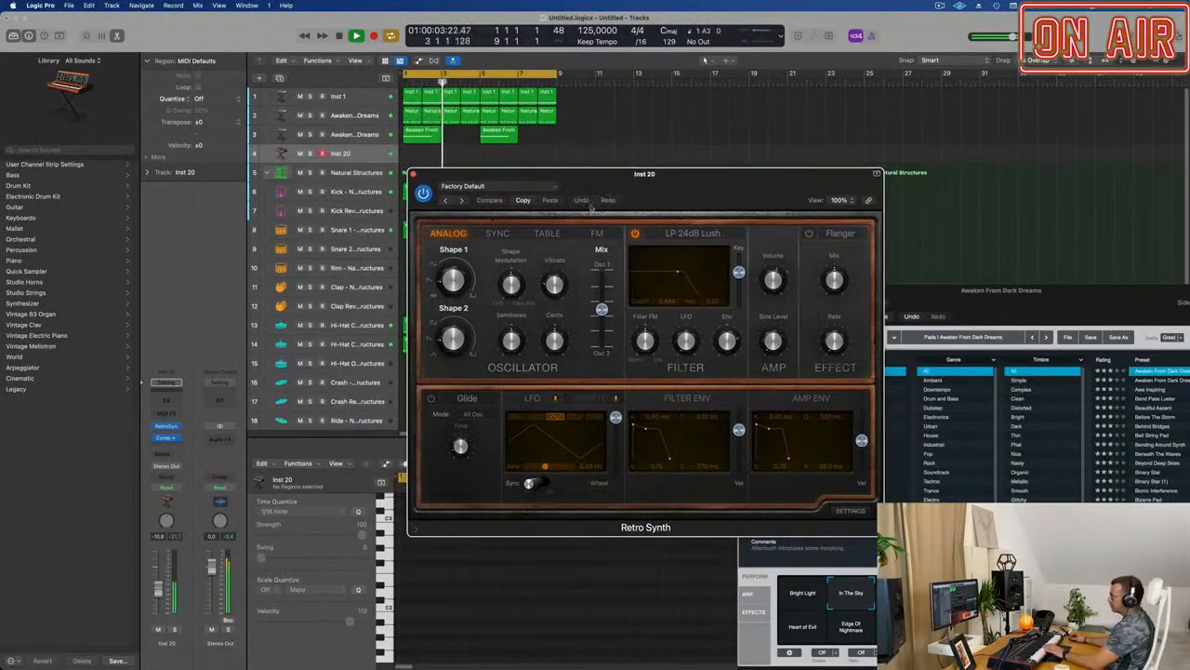
Audition Retro Synth presets from Antimatter Synth up to Dance Basic Lead and raise the track's volume.
left_click(463, 201)
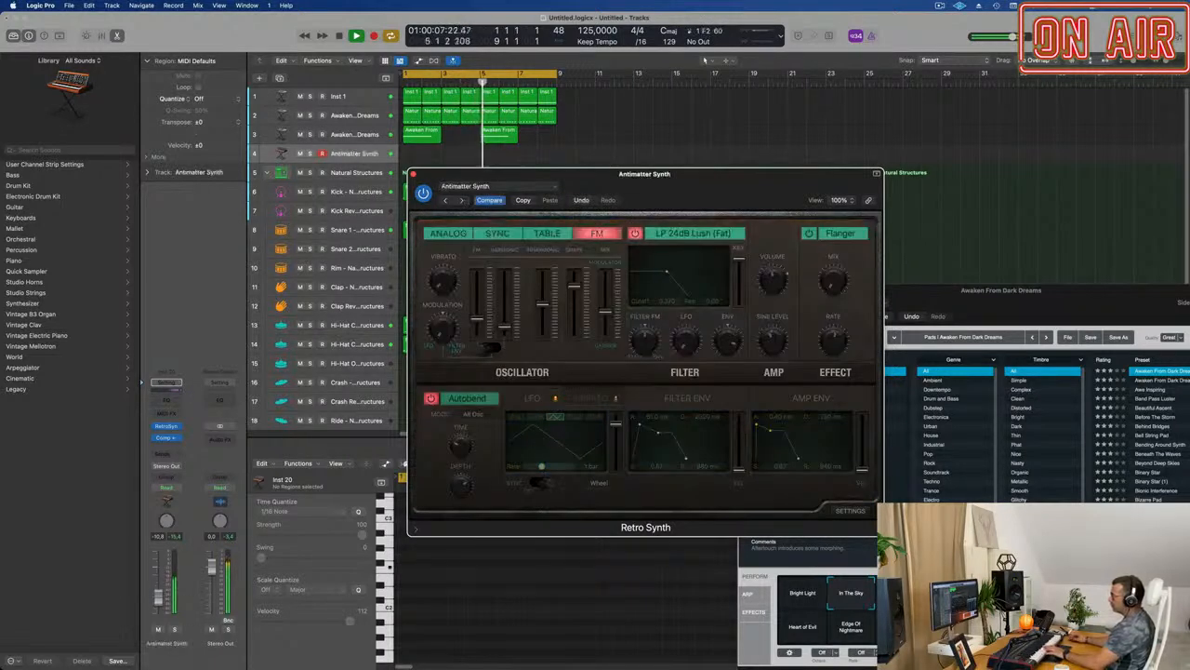
left_click(495, 234)
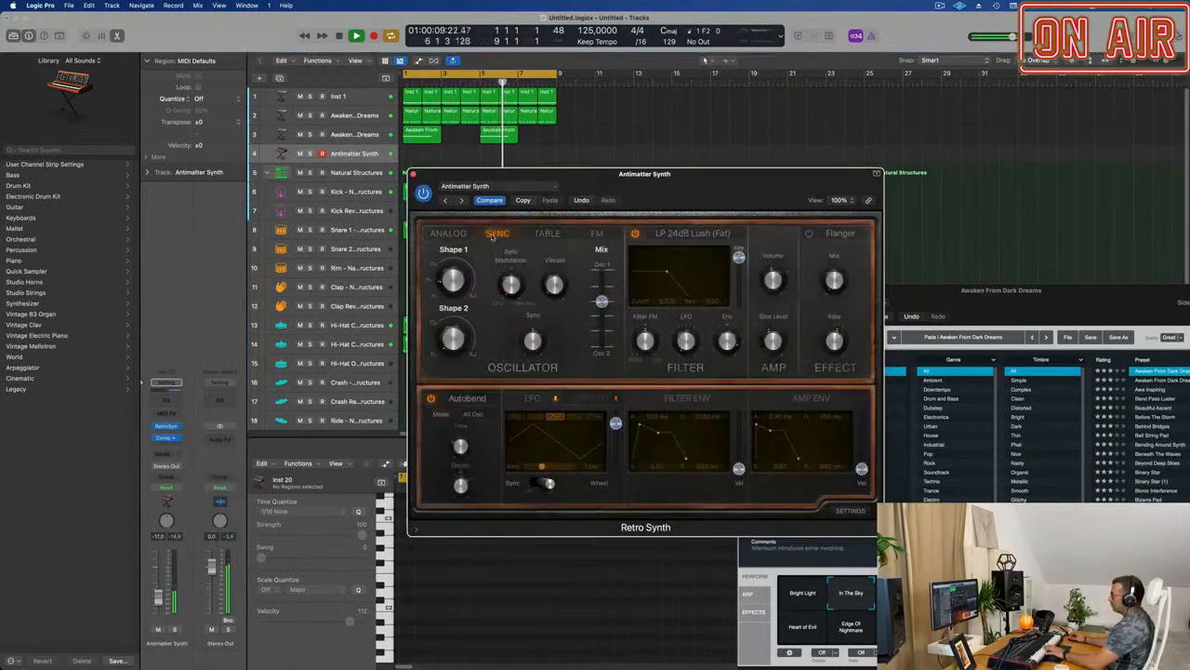
left_click(462, 201)
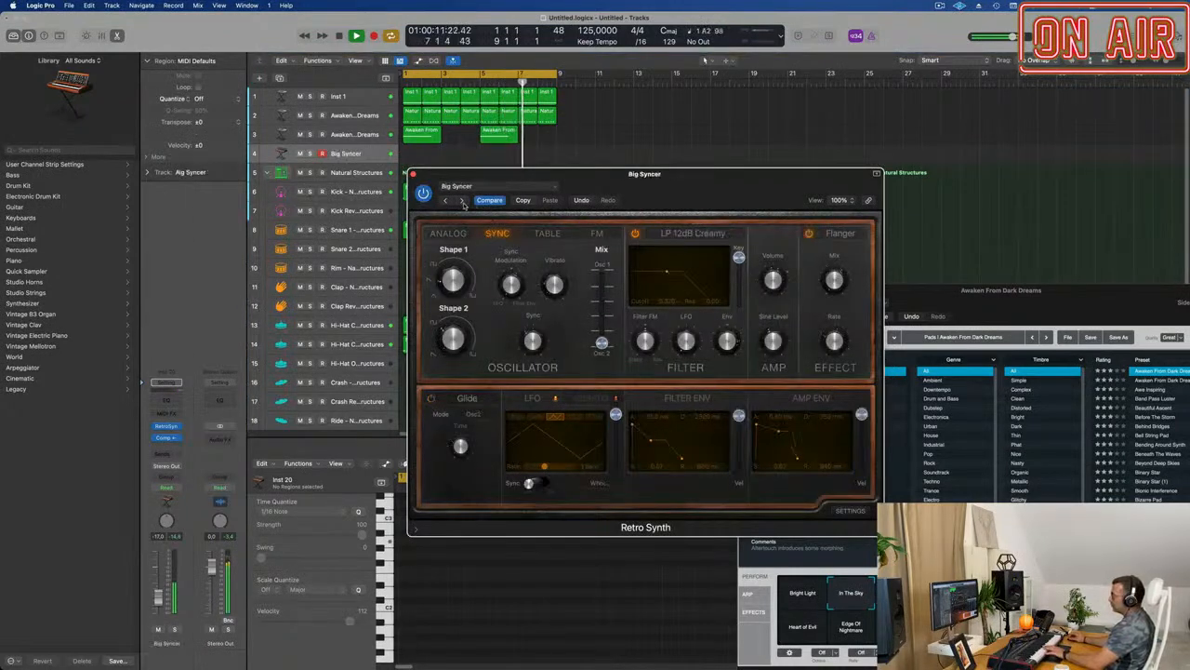
left_click(462, 201)
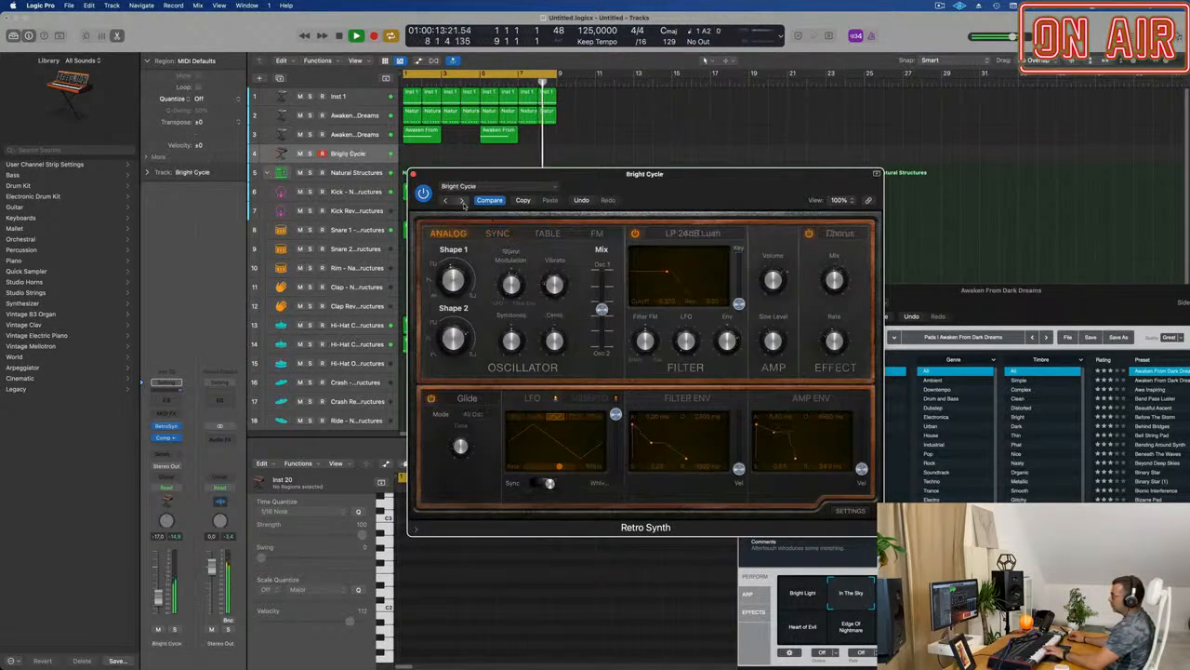
left_click(462, 201)
left_click(462, 201)
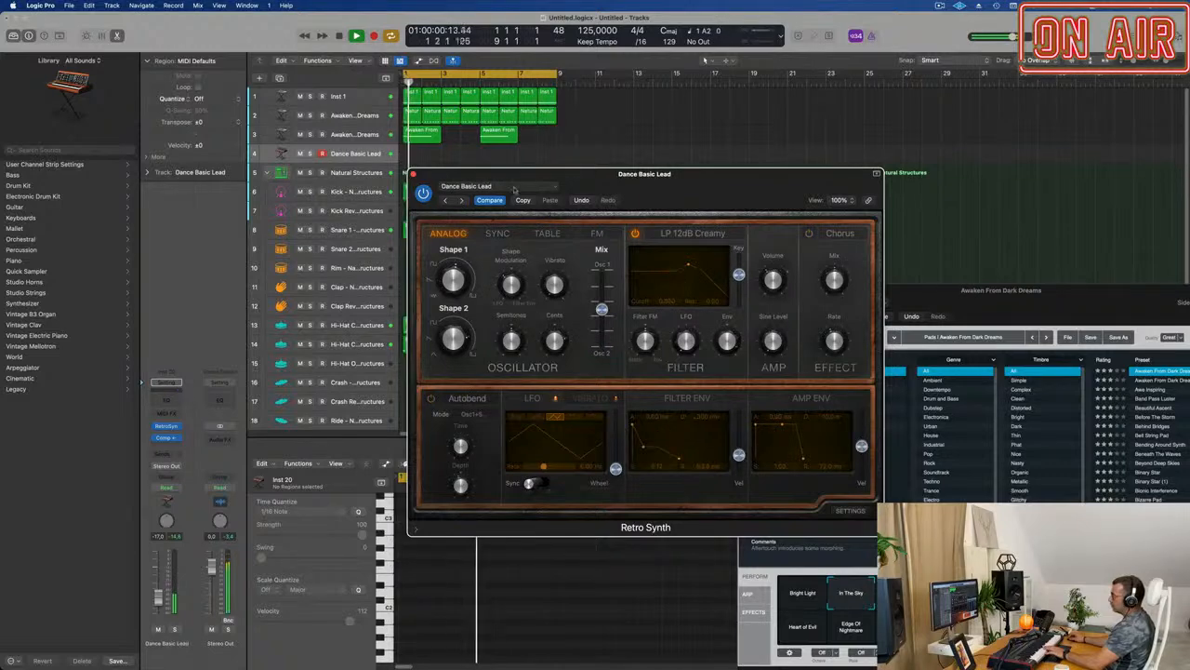
left_click_drag(159, 598, 158, 584)
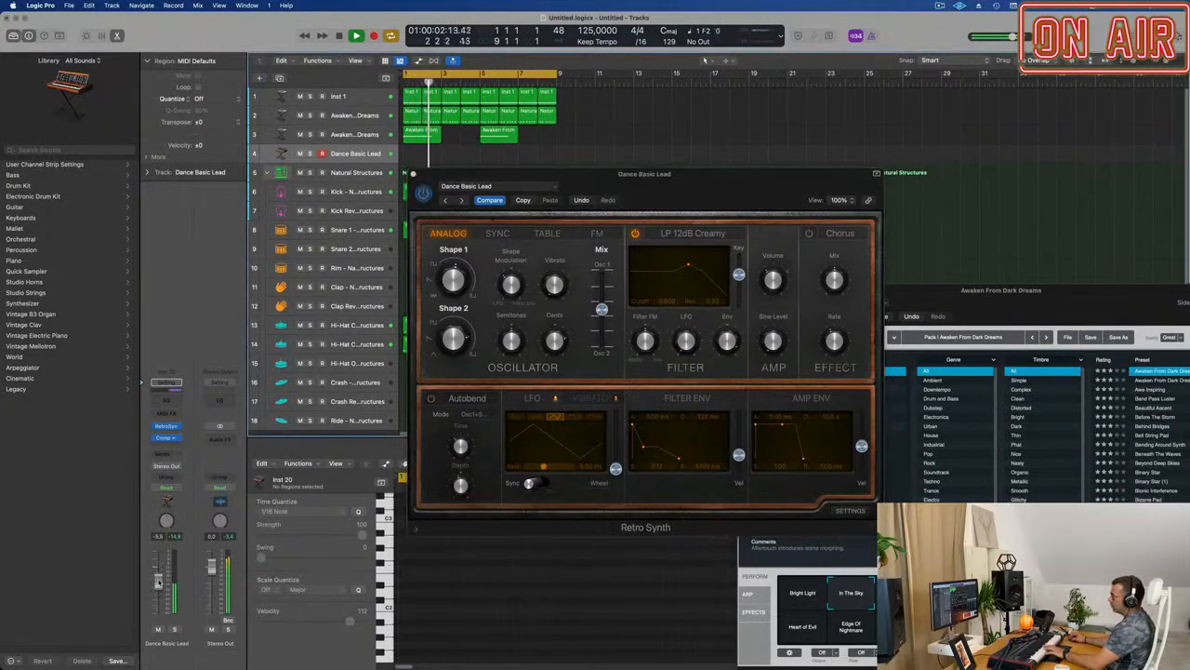
Audition Retro Synth presets from Digicream to Electricity Lead and lower the lead track's volume to -12.4 dB.
left_click(462, 201)
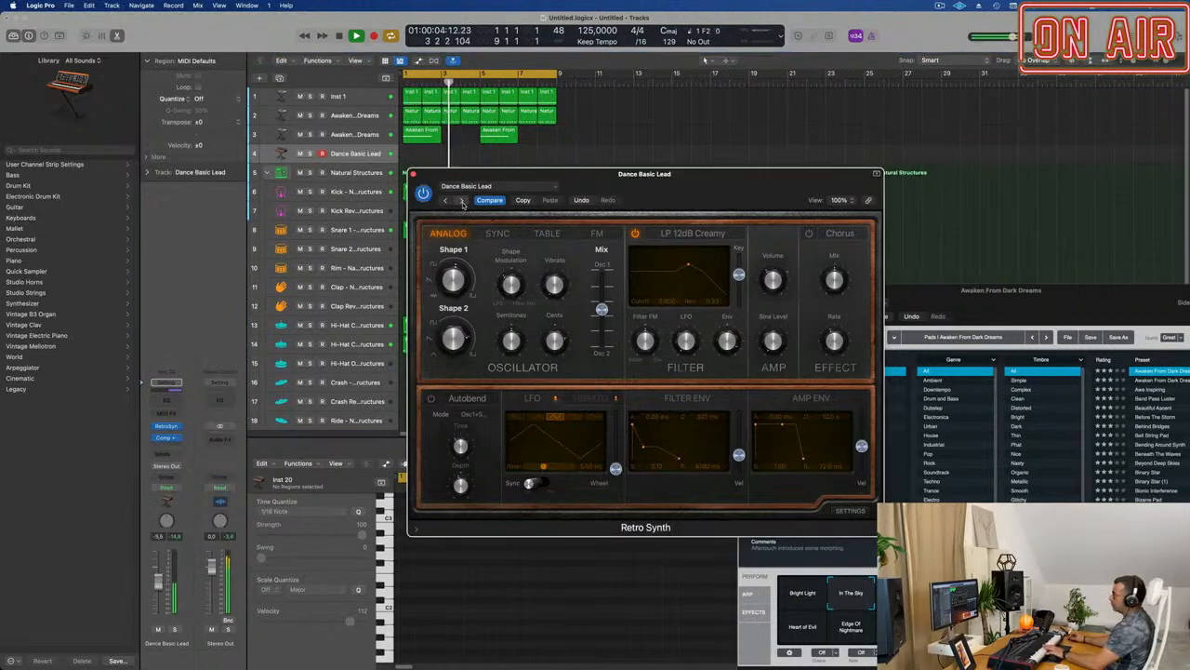
left_click(462, 200)
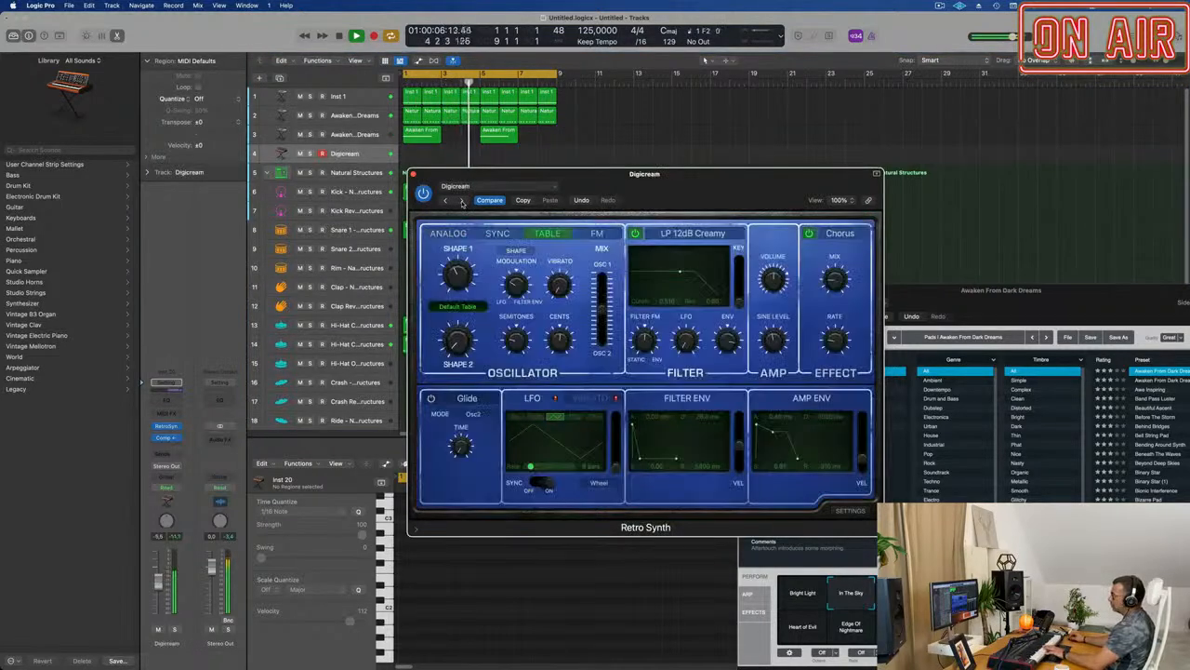
left_click(462, 201)
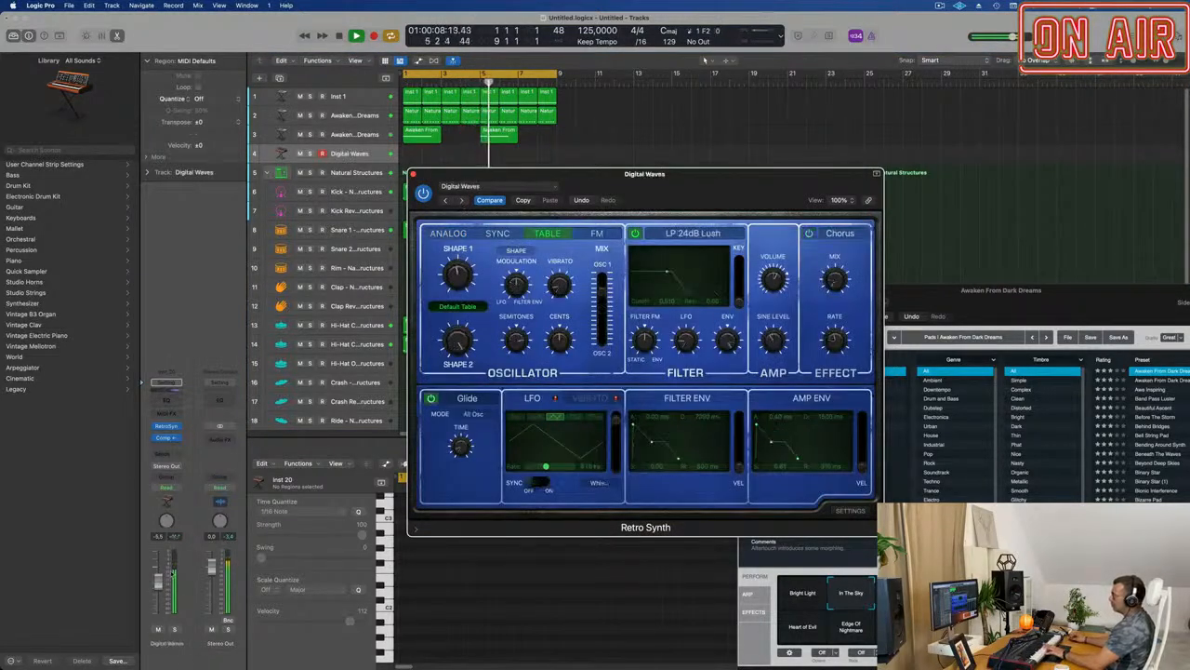
left_click(505, 153)
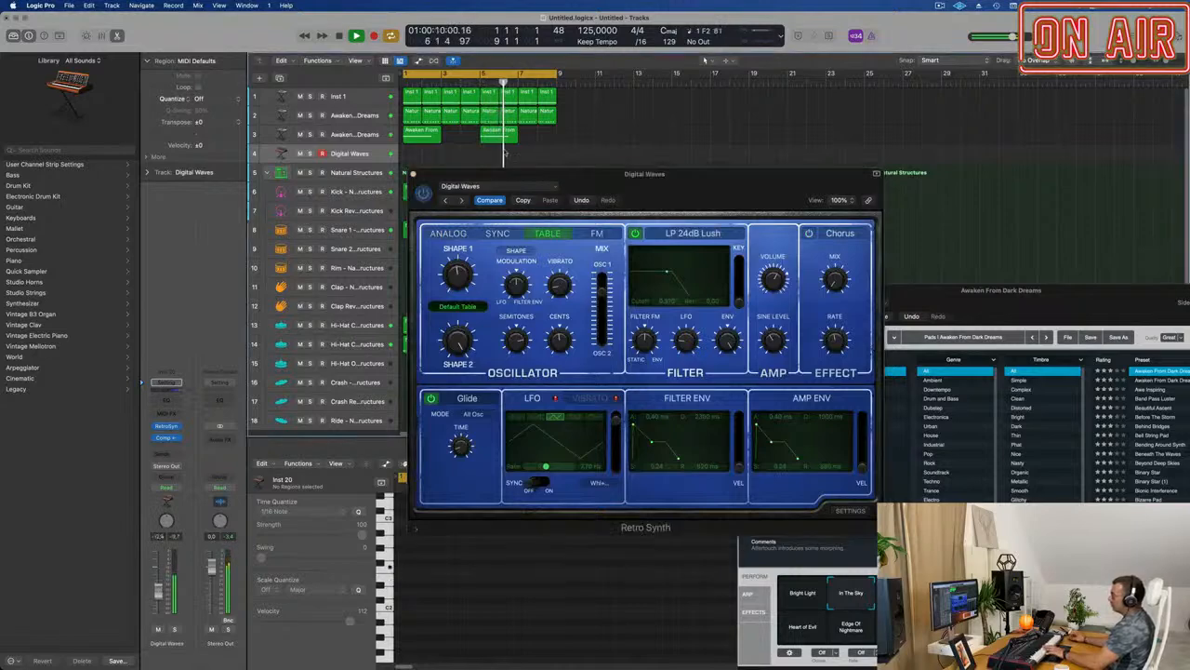
left_click(463, 201)
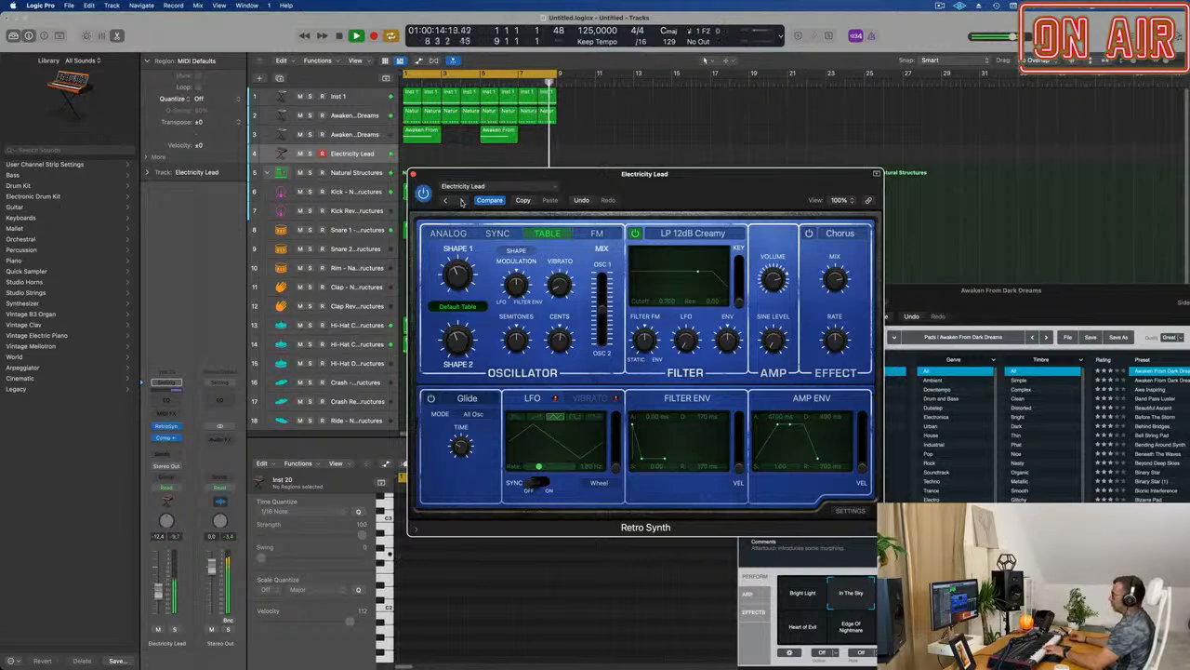
Continue auditioning Retro Synth presets from Fifties SciFi through Synthesized Voice and Tempo Maker, settling on Tri Pulse Lead.
left_click(463, 200)
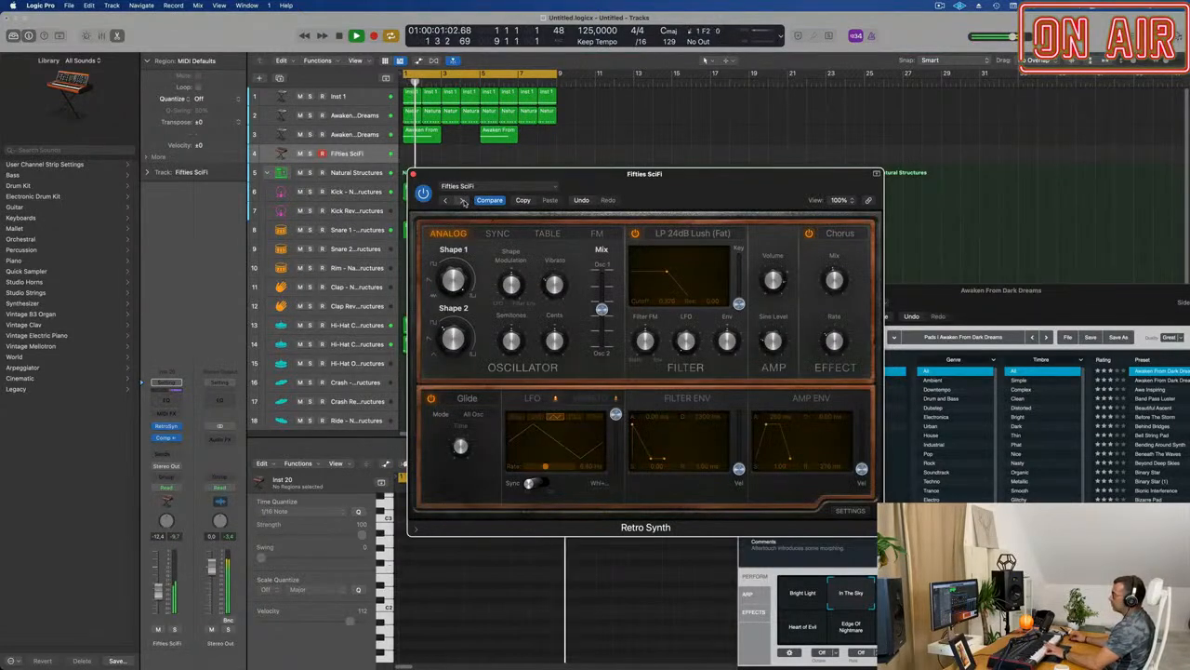
left_click(462, 201)
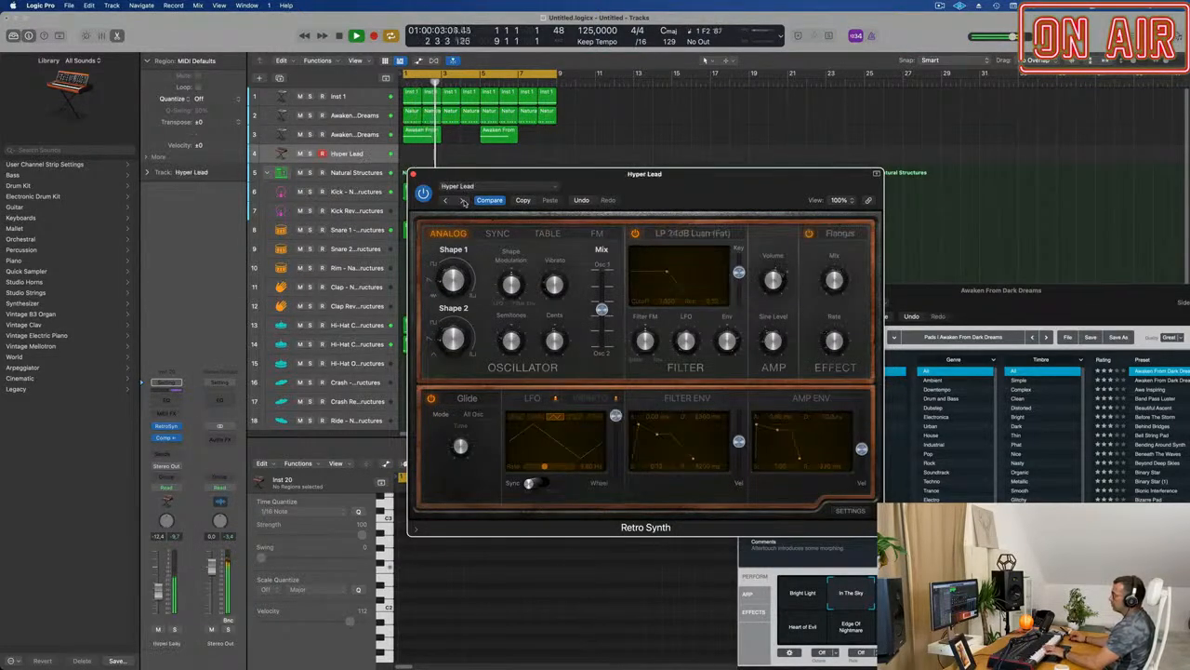
left_click(464, 200)
left_click(463, 201)
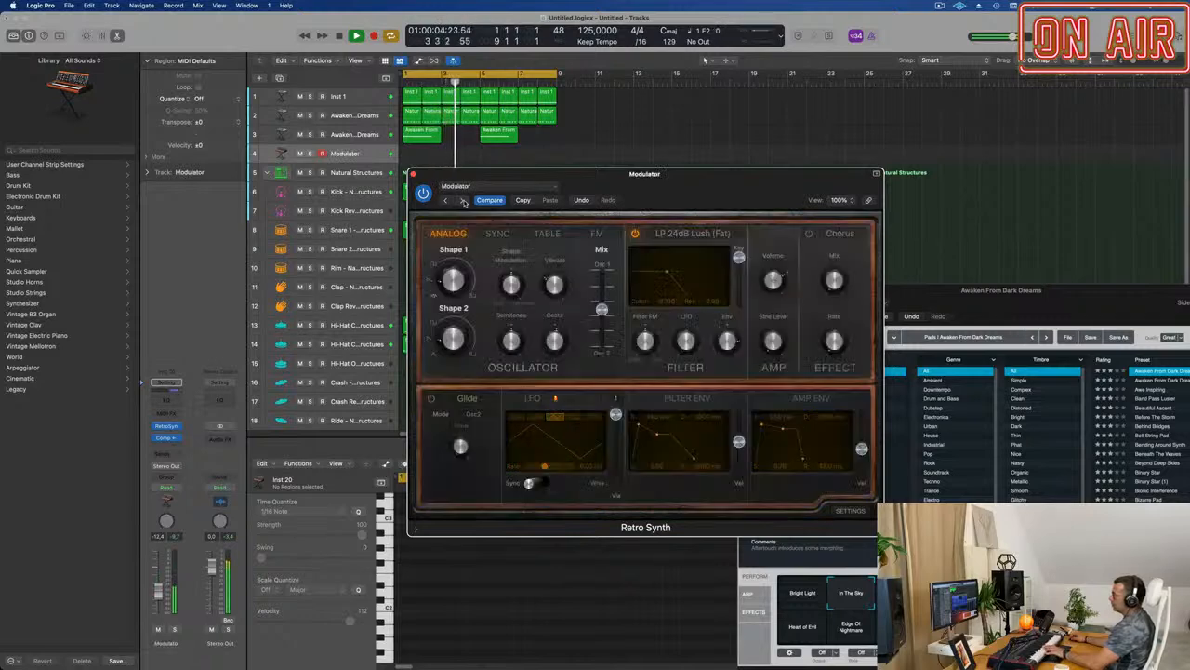
left_click(464, 201)
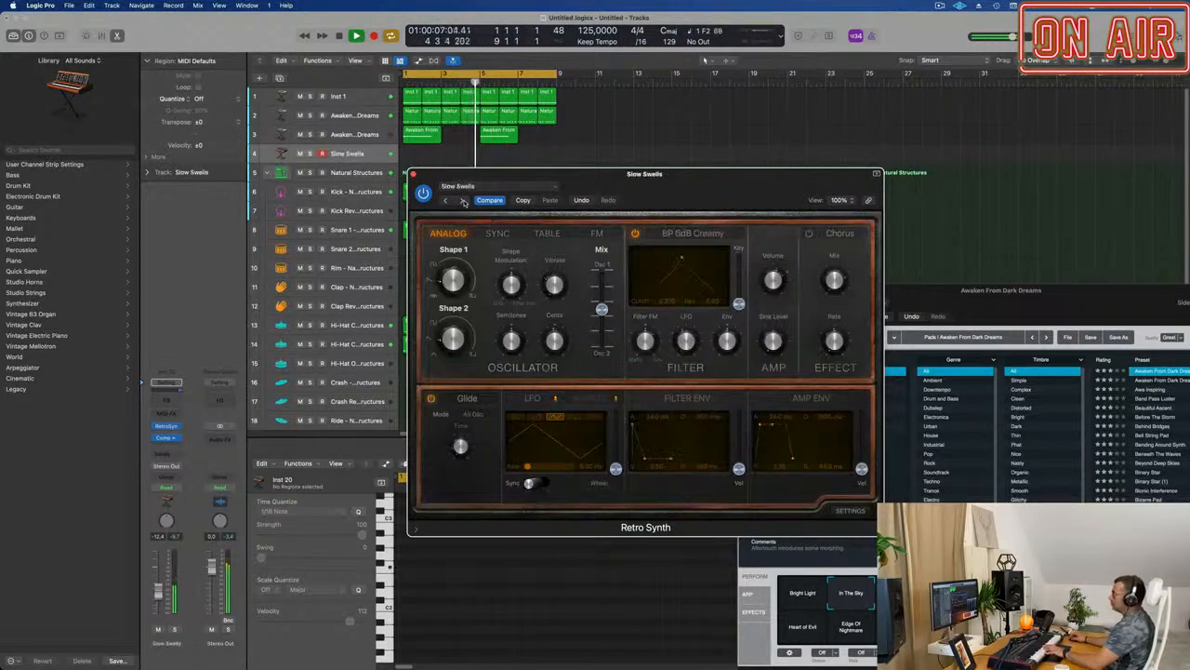
left_click(464, 200)
left_click(463, 201)
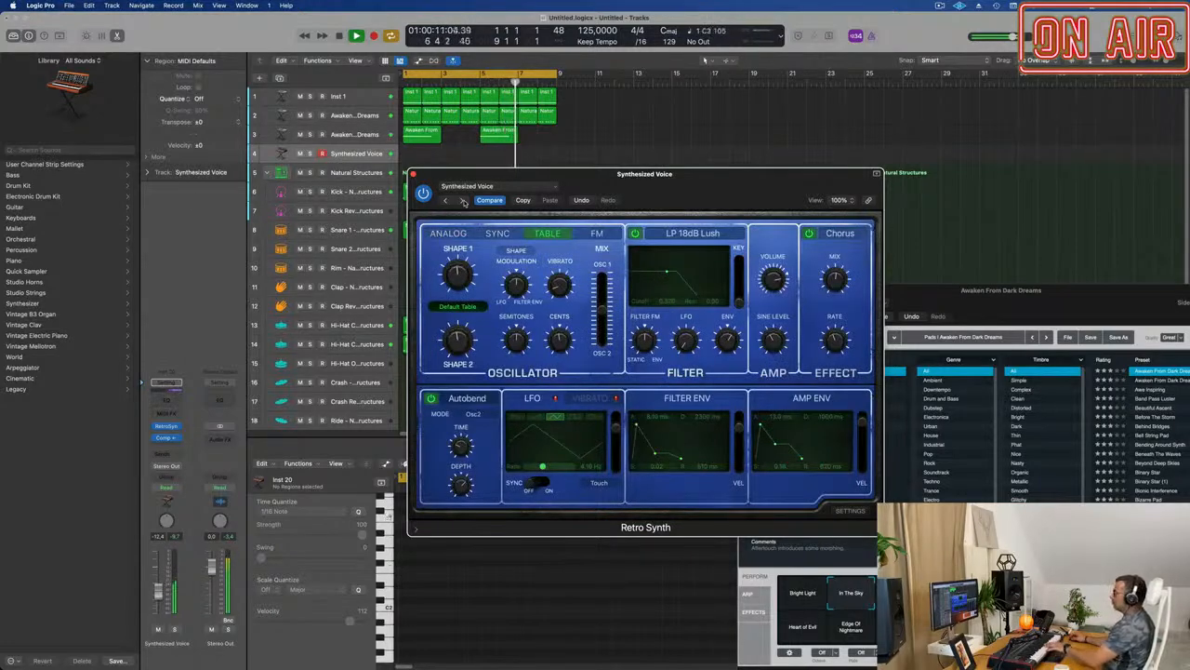
left_click(463, 201)
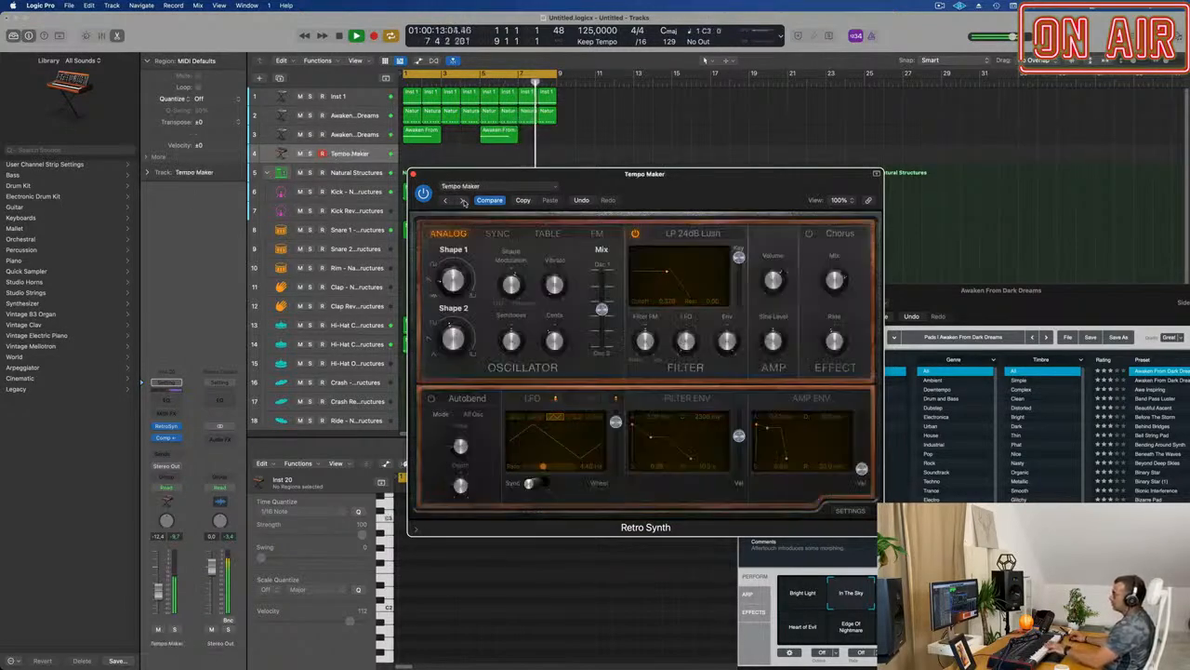
left_click(463, 201)
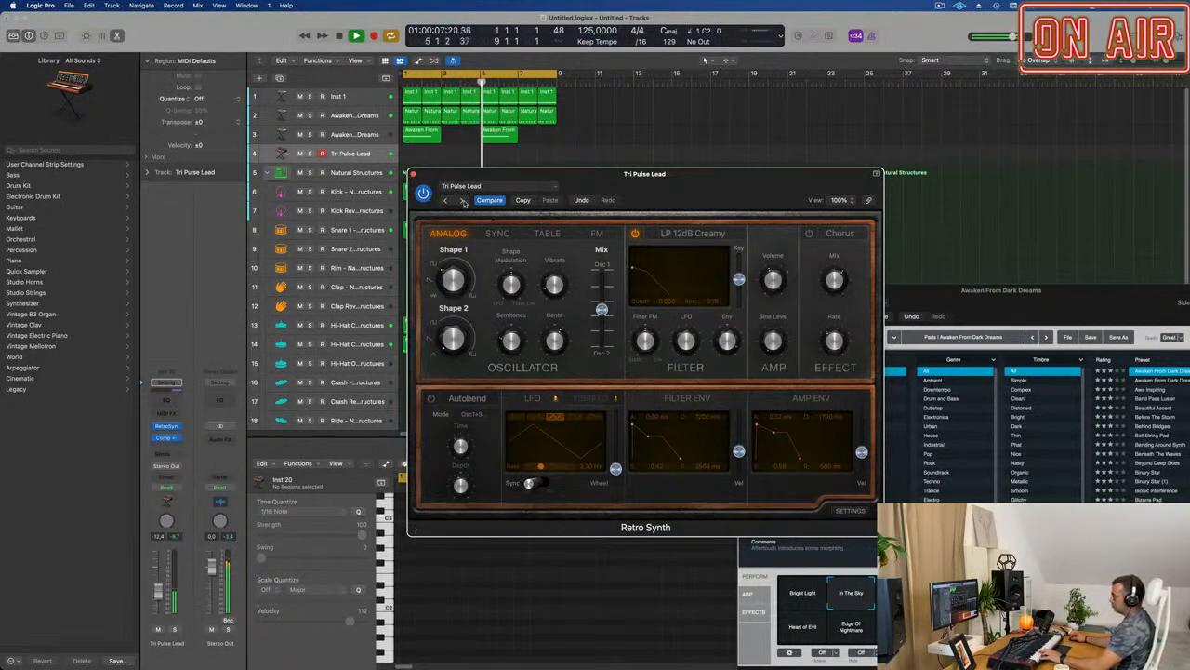
Record a short four-note lead part during playback and move the new two-bar region to bar 1, keeping the Retro Synth window clear.
key("r")
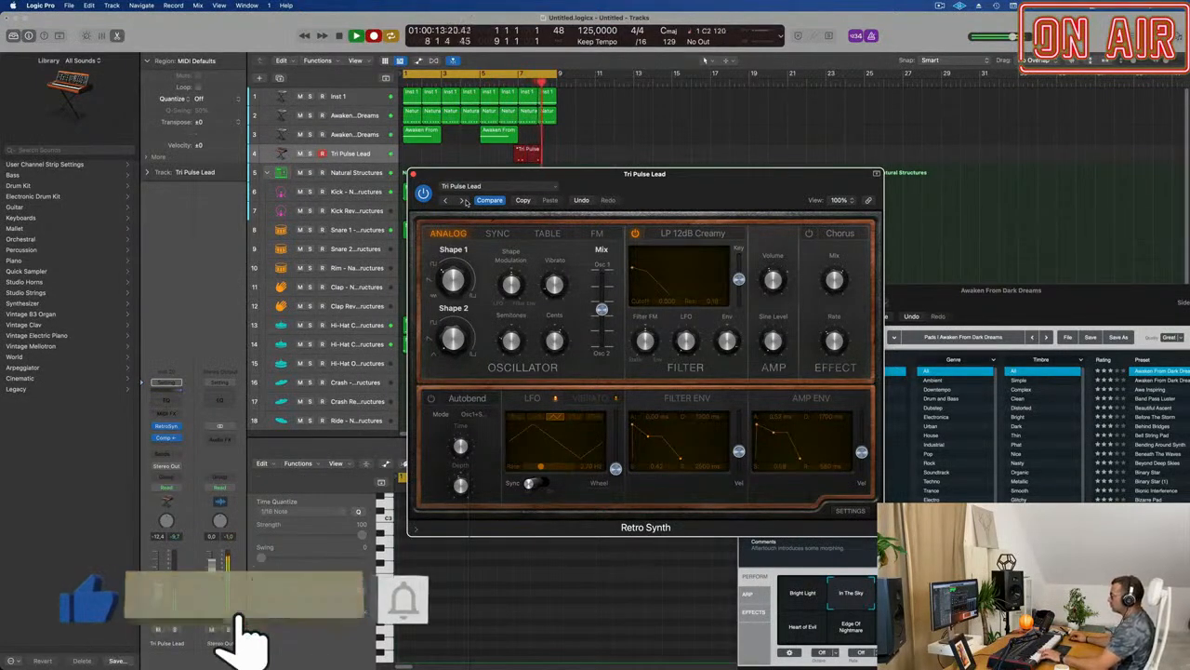
key("space")
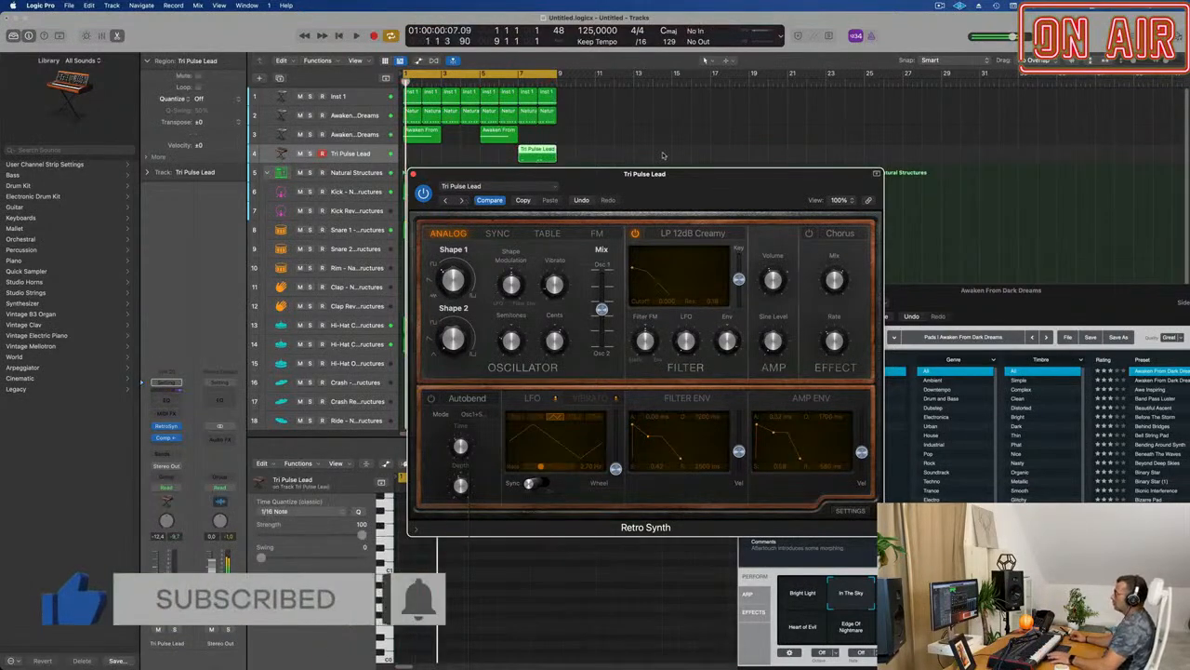
left_click_drag(537, 151, 869, 178)
double_click(416, 151)
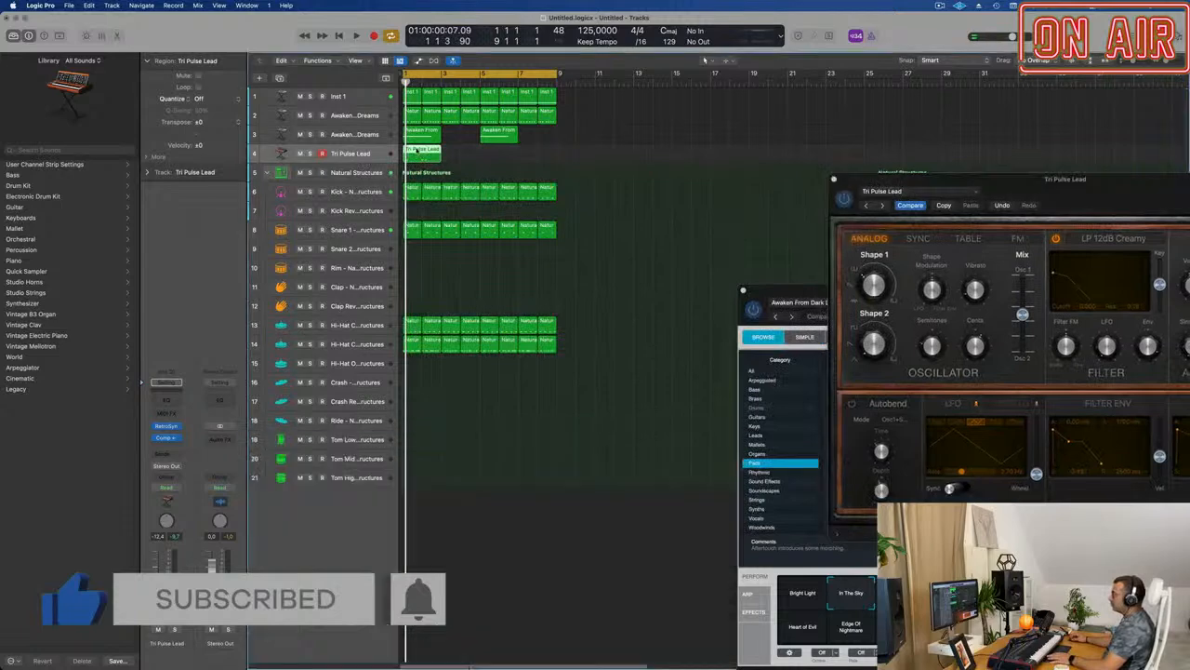
Open the lead region in the Piano Roll and quantize all four notes to 1/16.
double_click(417, 151)
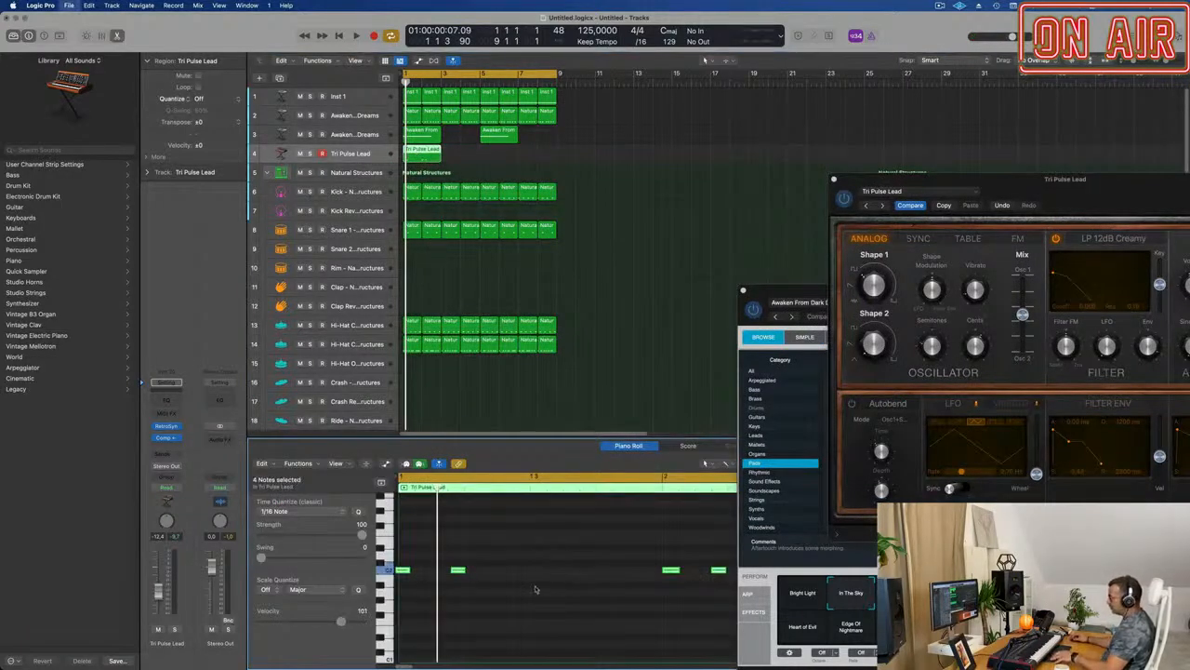
key("super+s")
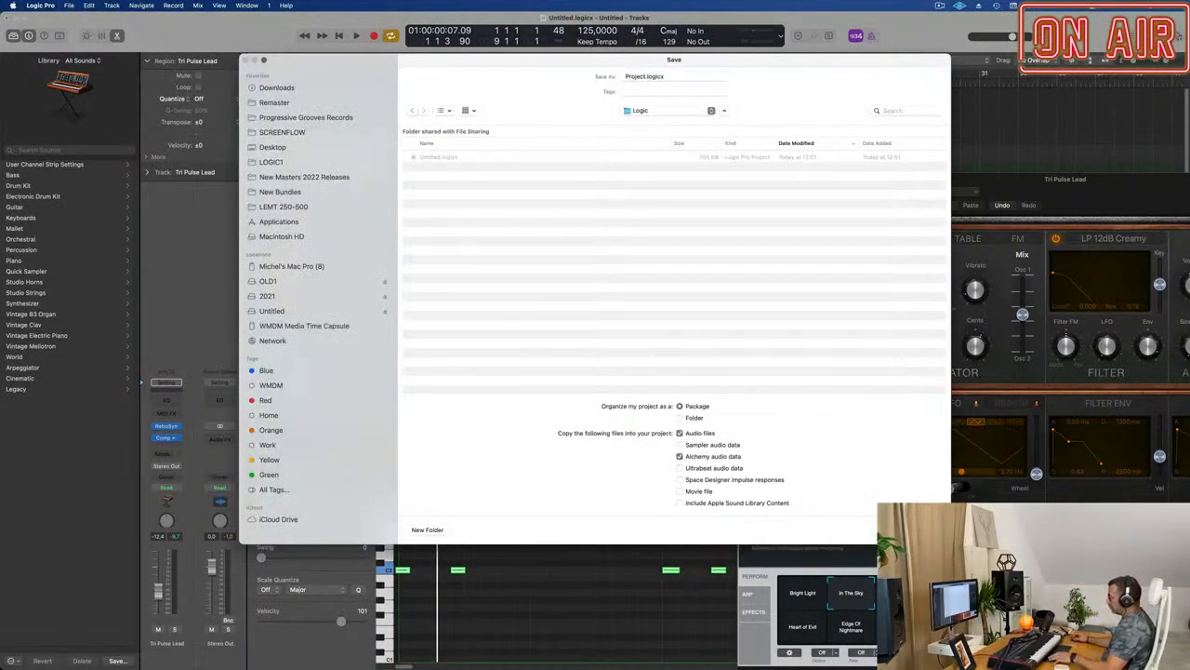
key("Escape")
key("super+a")
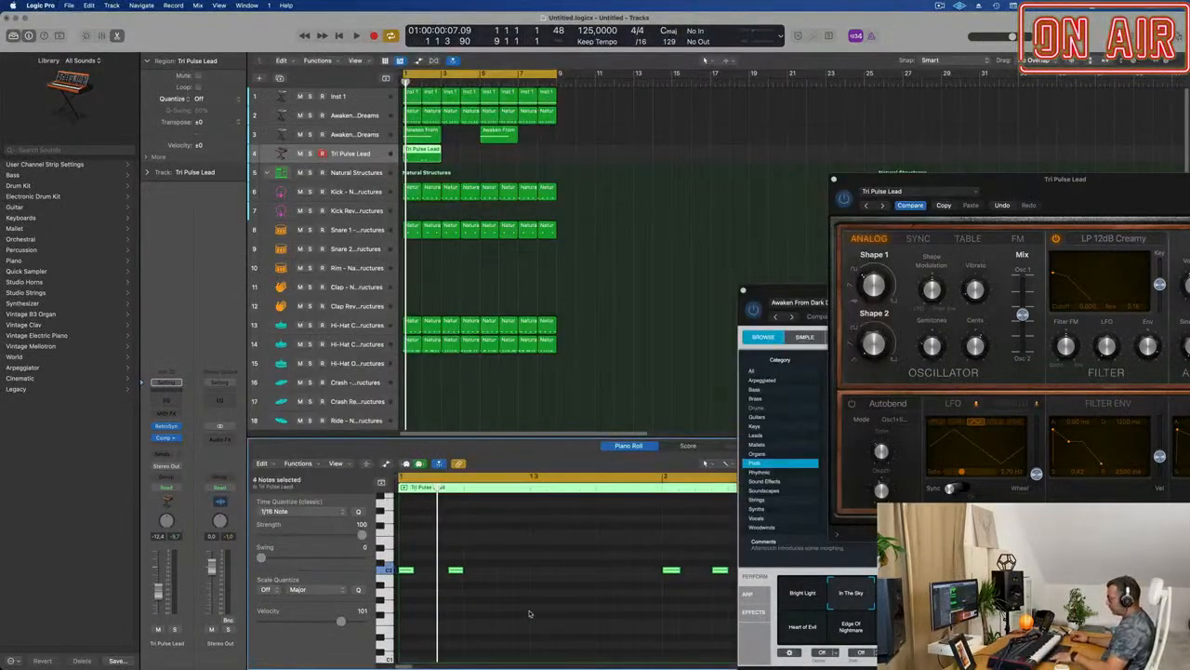
key("super+Left")
key("super+Left")
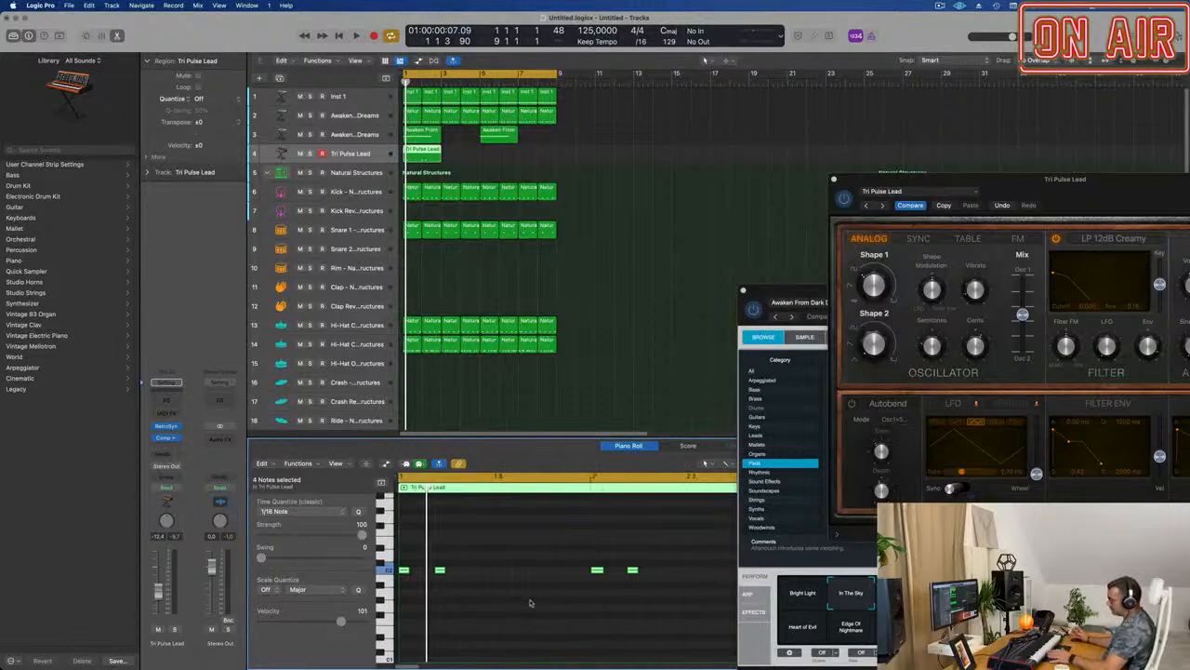
Repeat the lead region three times to fill the eight-bar loop and place the Retro Synth window below the lead track during playback.
key("space")
left_click_drag(1103, 181, 703, 240)
key("space")
key("space")
left_click(407, 159)
key("super+r")
key("super+r")
key("super+r")
left_click_drag(701, 237, 737, 218)
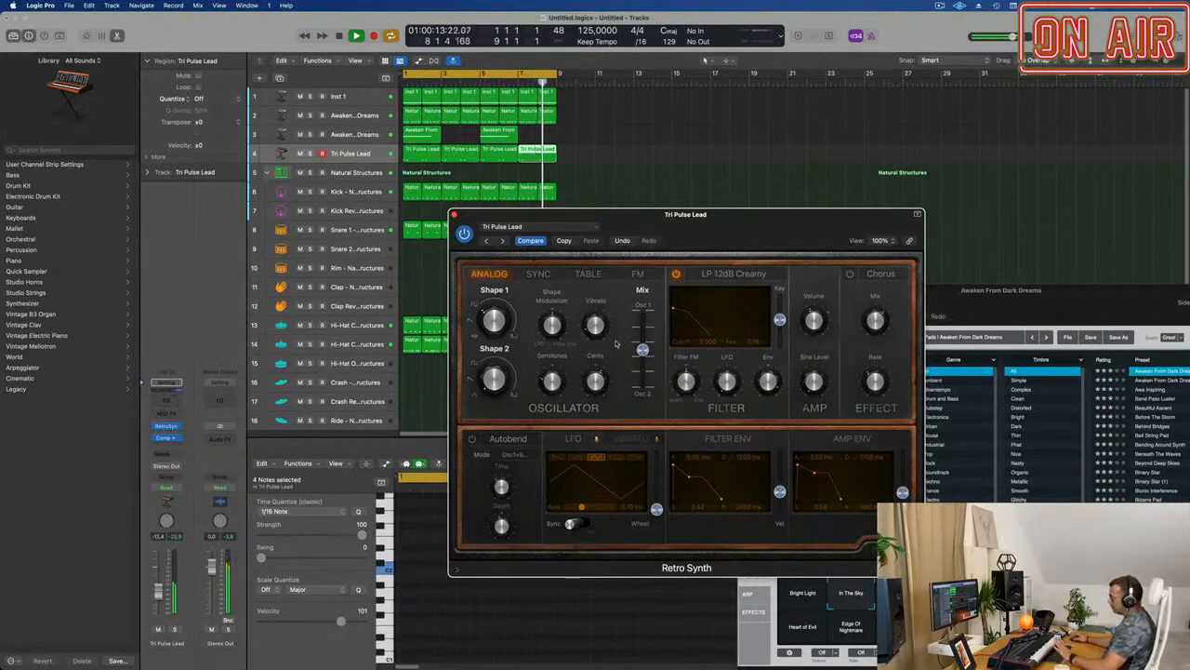
Adjust the Retro Synth oscillators, with Shape 1 at 50% and the mix shifted toward Osc 2.
left_click_drag(642, 349, 642, 320)
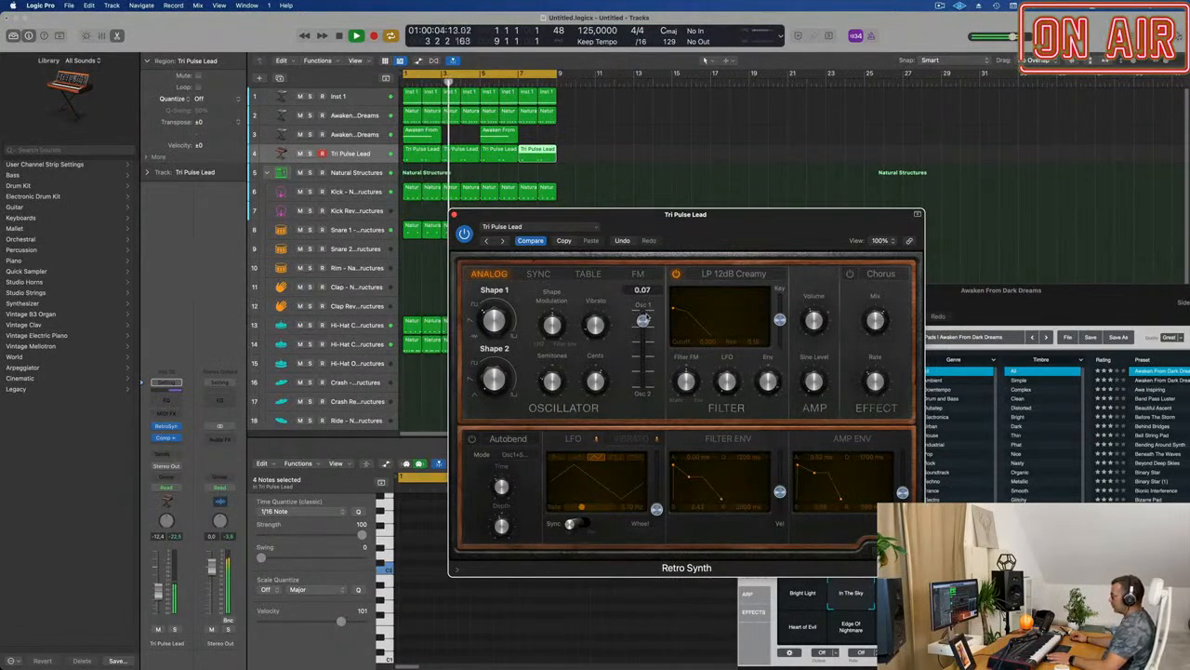
left_click_drag(495, 383, 507, 289)
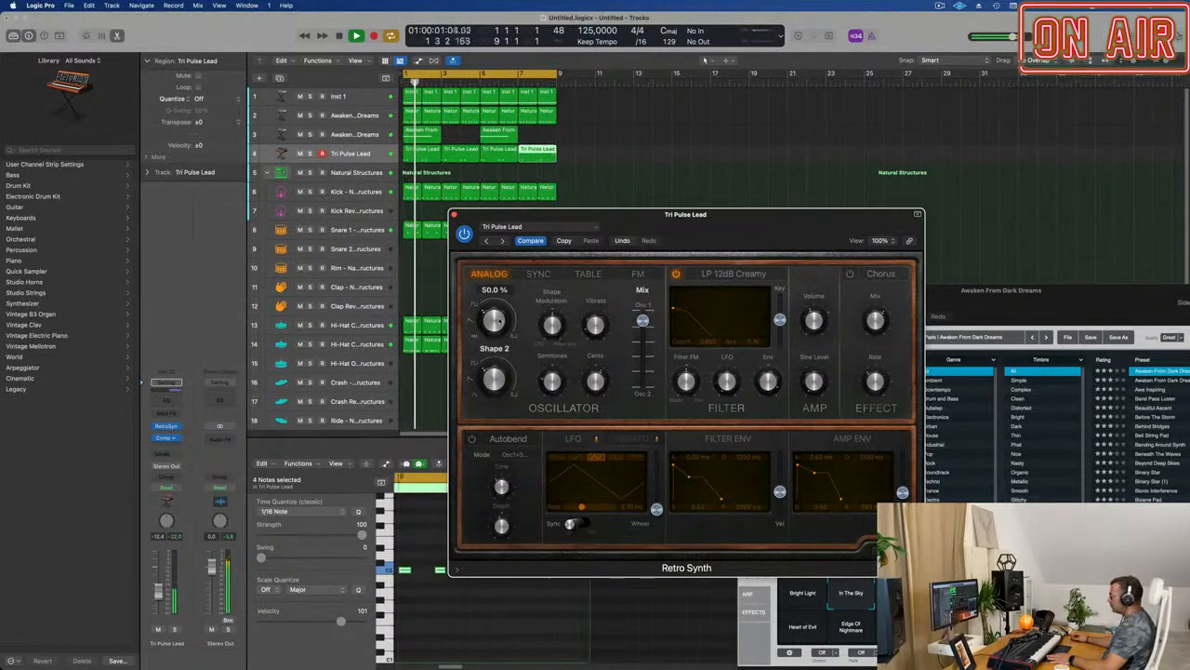
left_click_drag(641, 320, 641, 363)
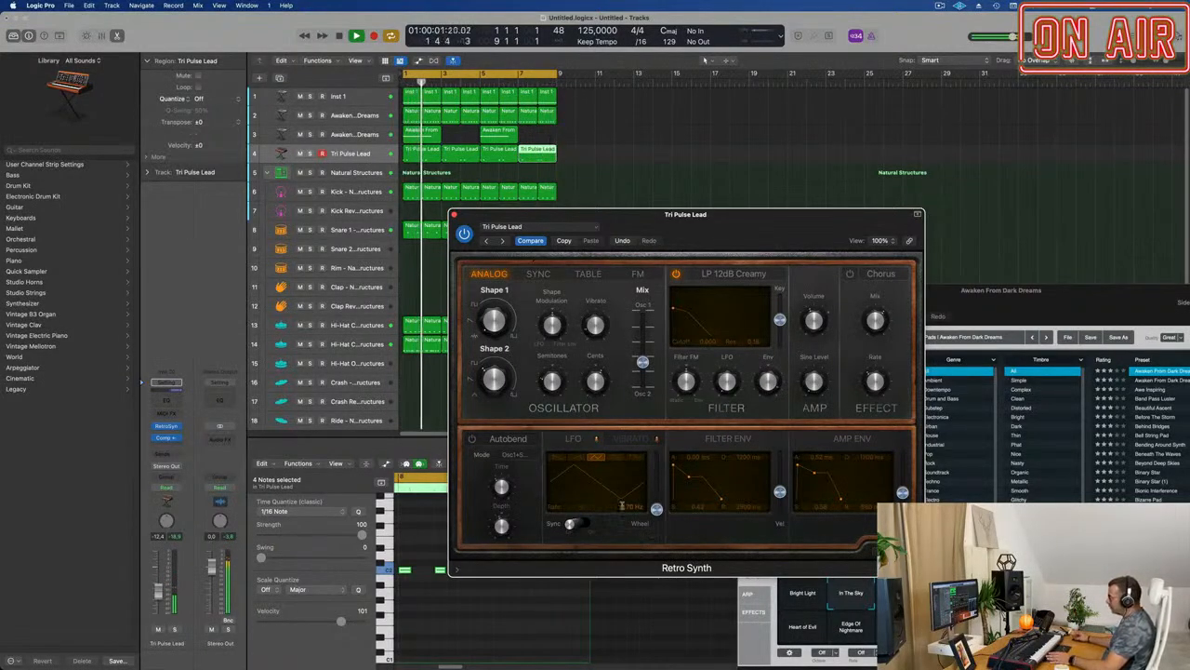
Turn on tempo sync for the Retro Synth LFO, raise its modulation amount and adjust the filter's LFO amount.
left_click(575, 524)
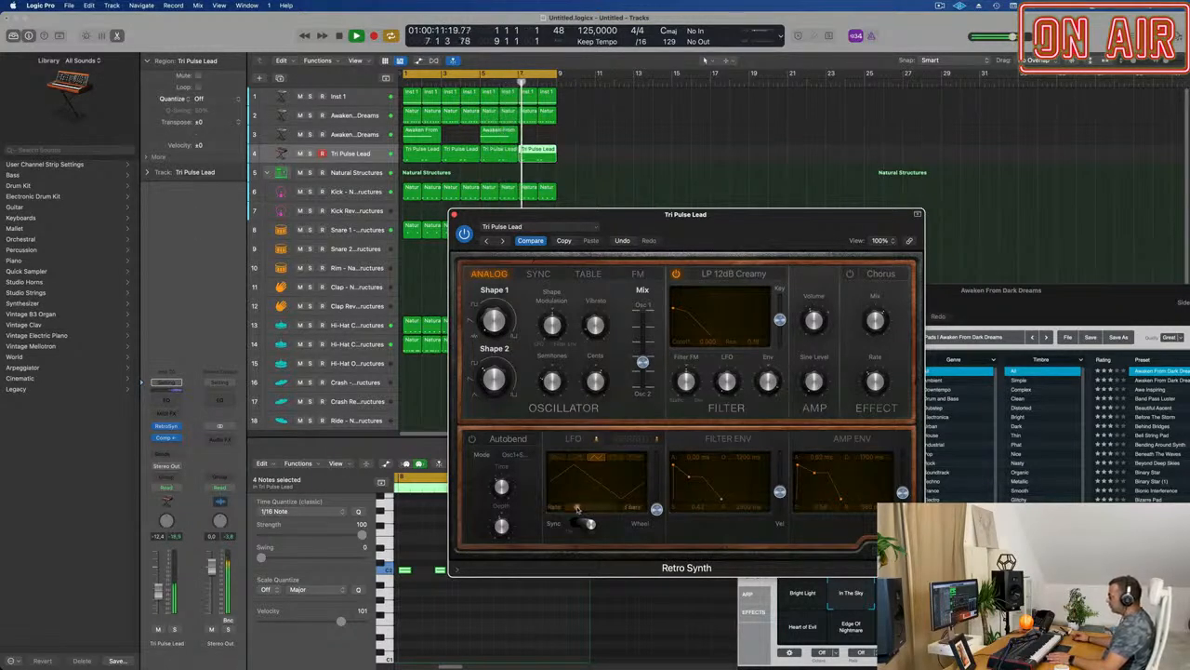
left_click_drag(656, 508, 656, 478)
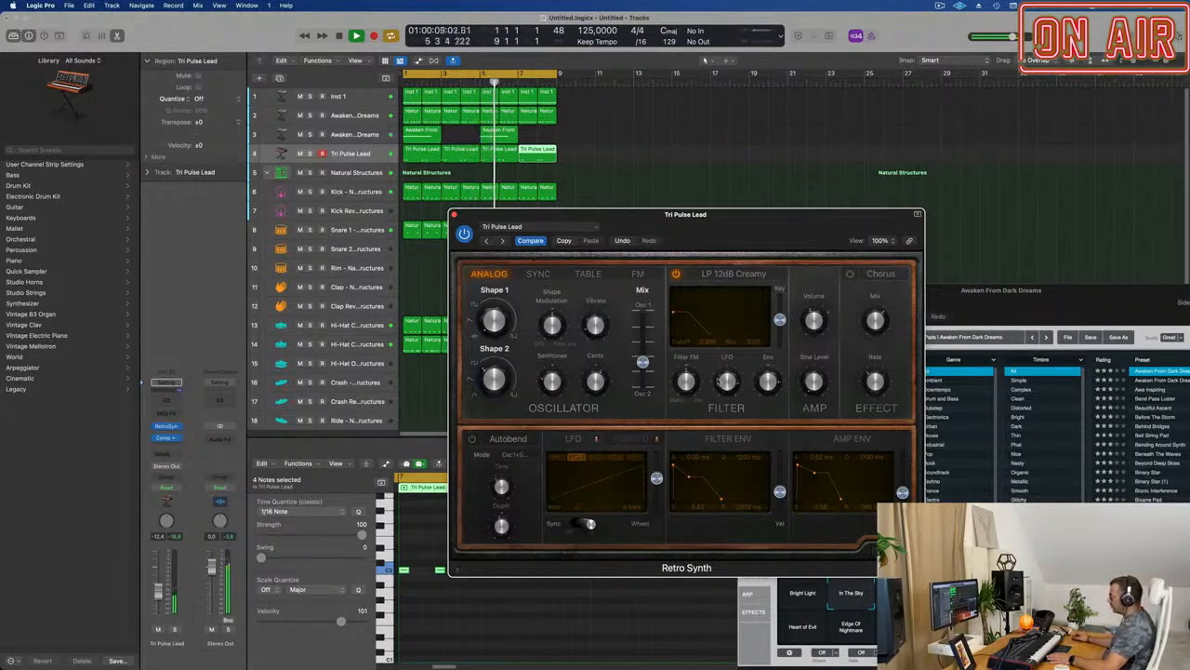
left_click_drag(731, 380, 731, 382)
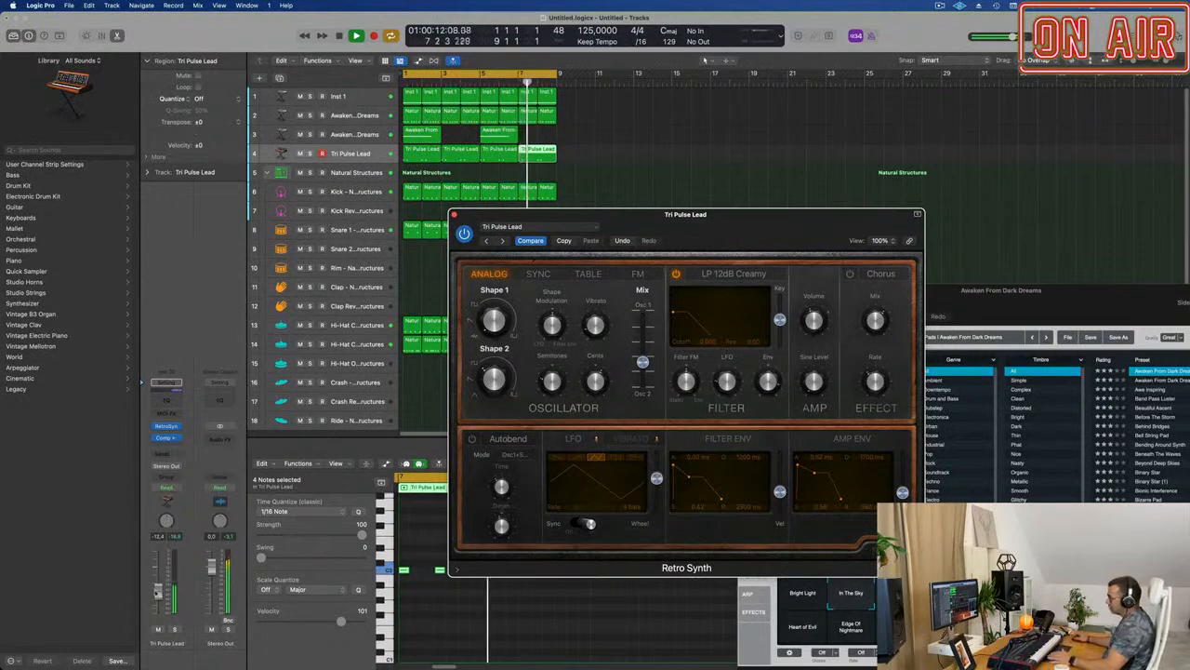
Turn on the Chorus effect with its mix at 1.00 and a lower rate, and set the lead track's volume to -7.0 dB.
left_click_drag(160, 594, 159, 592)
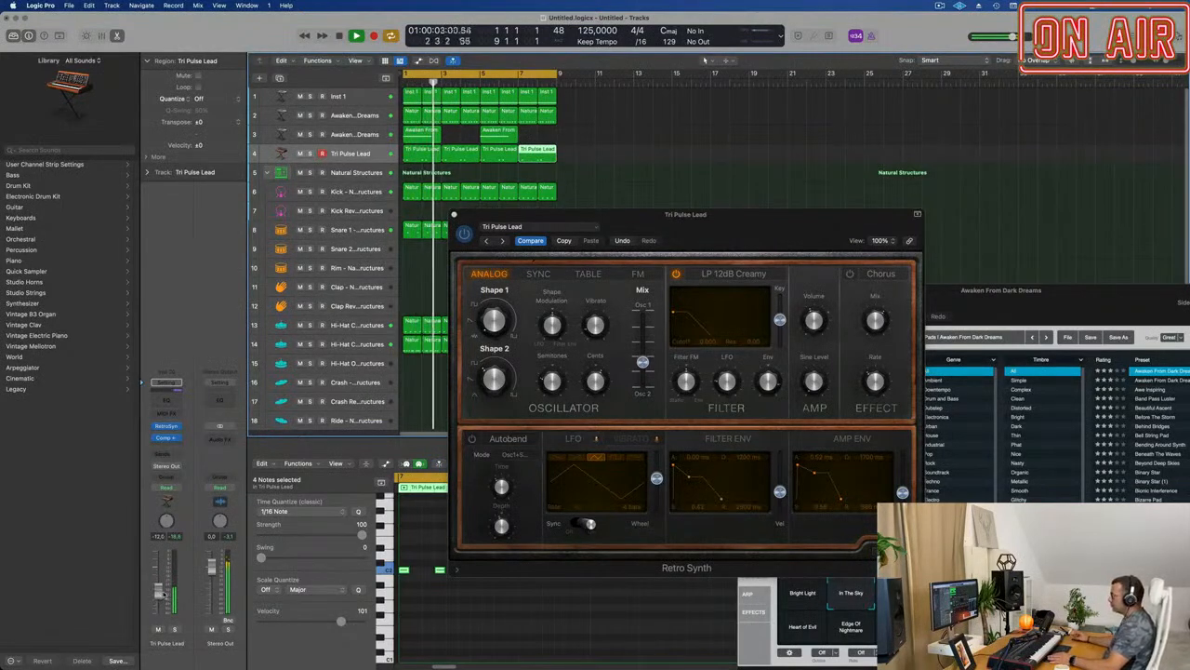
left_click(849, 274)
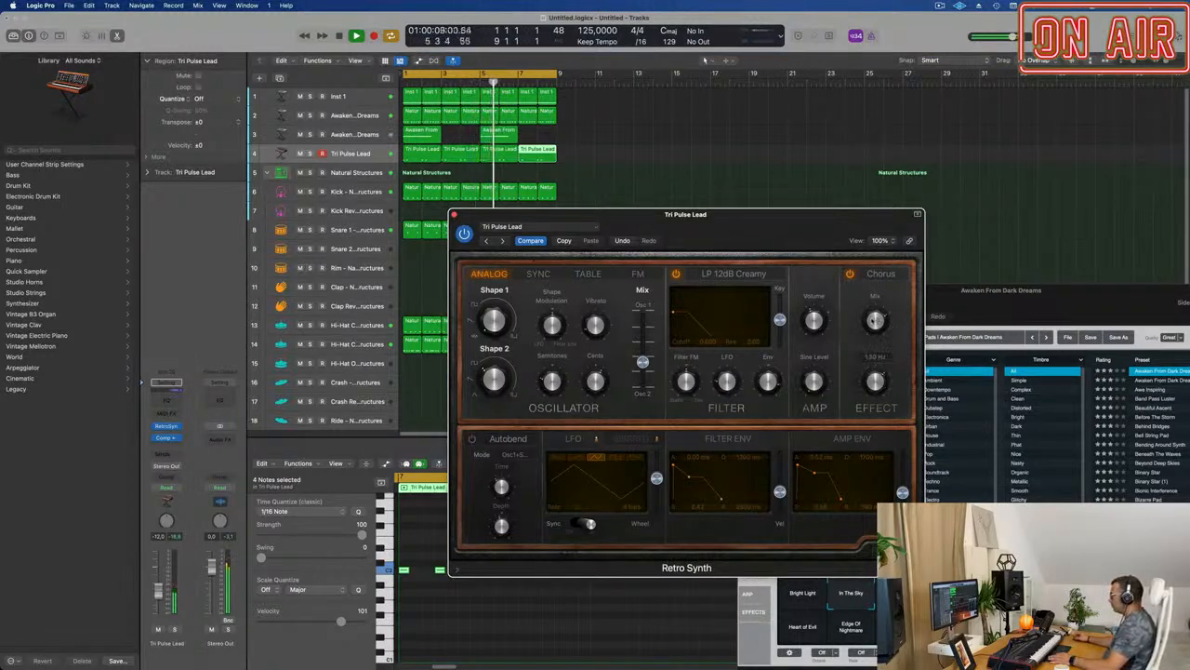
left_click_drag(164, 593, 163, 585)
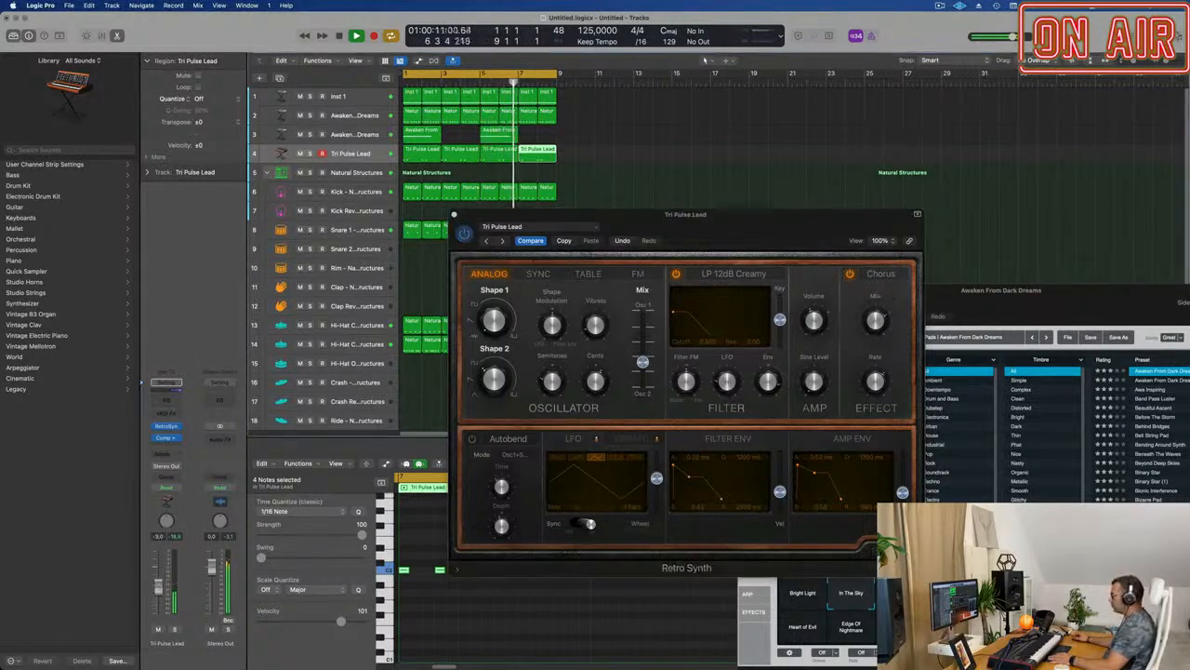
left_click(879, 283)
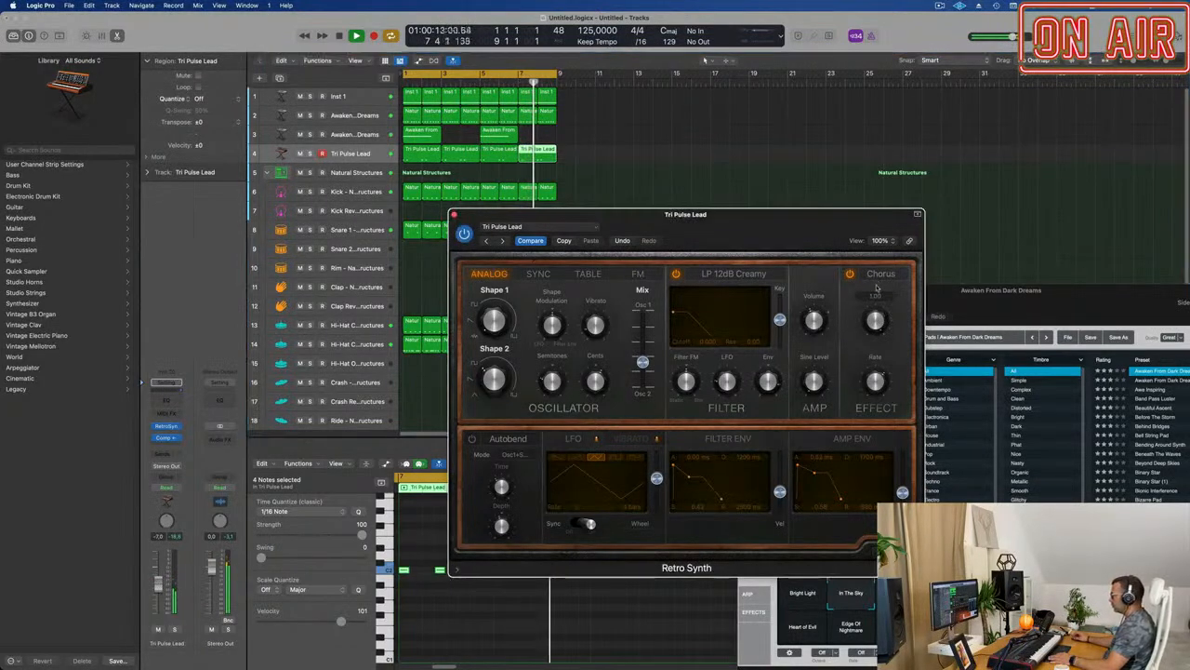
left_click_drag(872, 388, 876, 421)
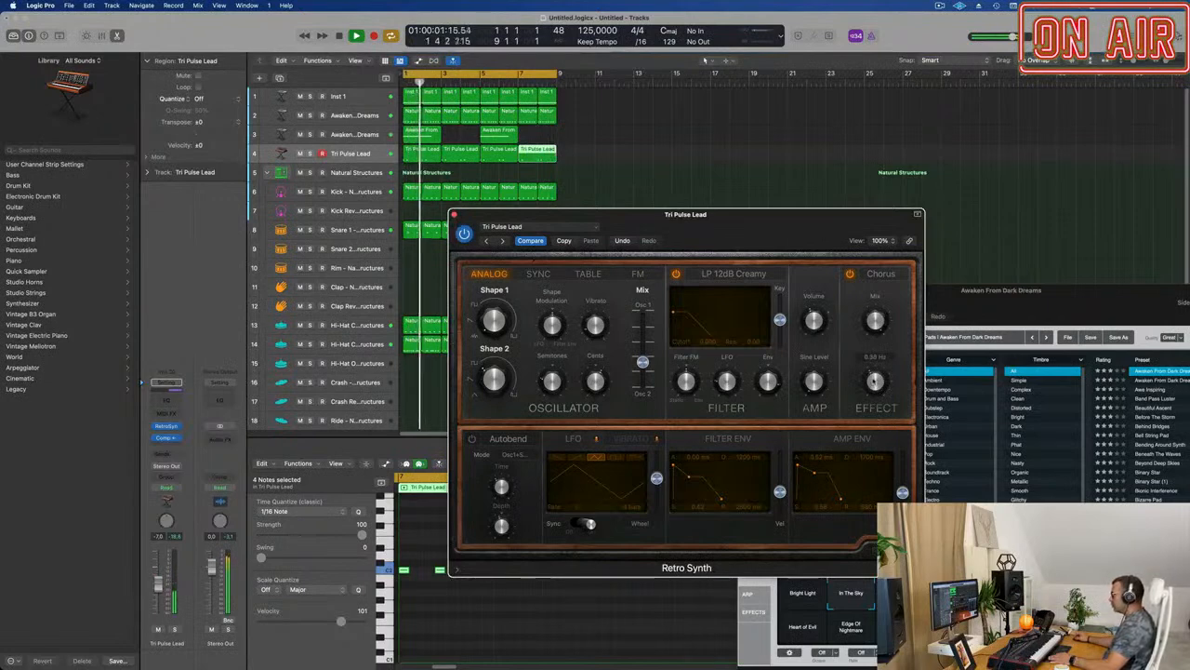
Reopen the lead's Retro Synth window, set the oscillator mix to 0.78 and reposition the window over the arrangement.
left_click_drag(732, 215, 687, 190)
left_click(417, 190)
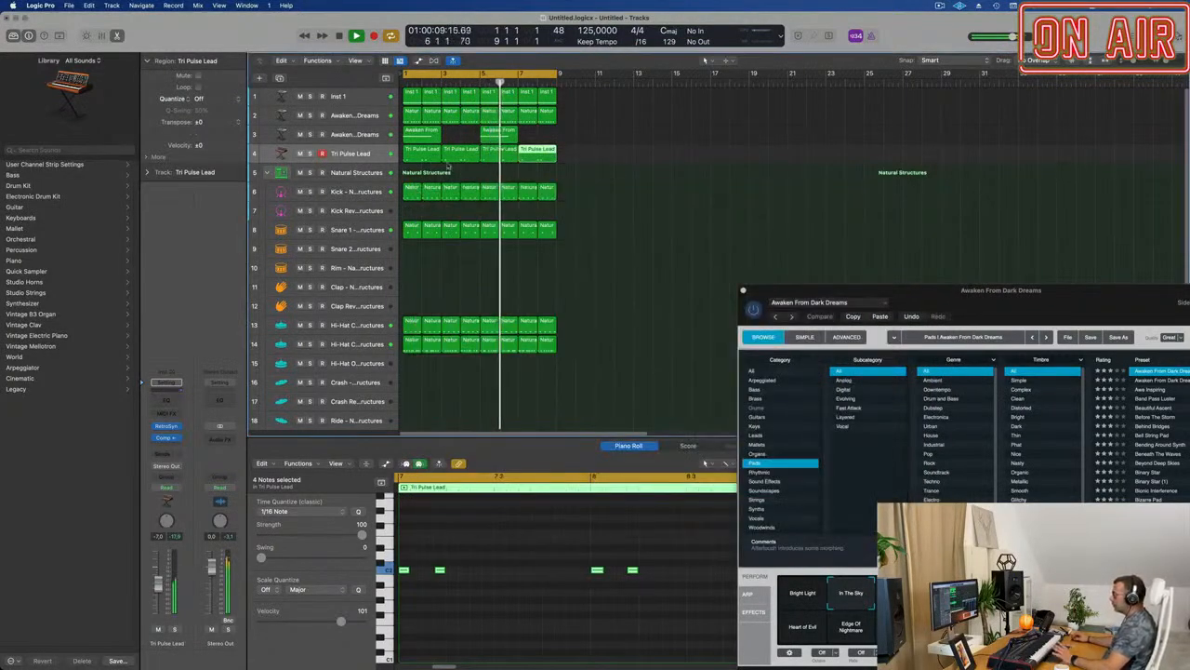
left_click(166, 426)
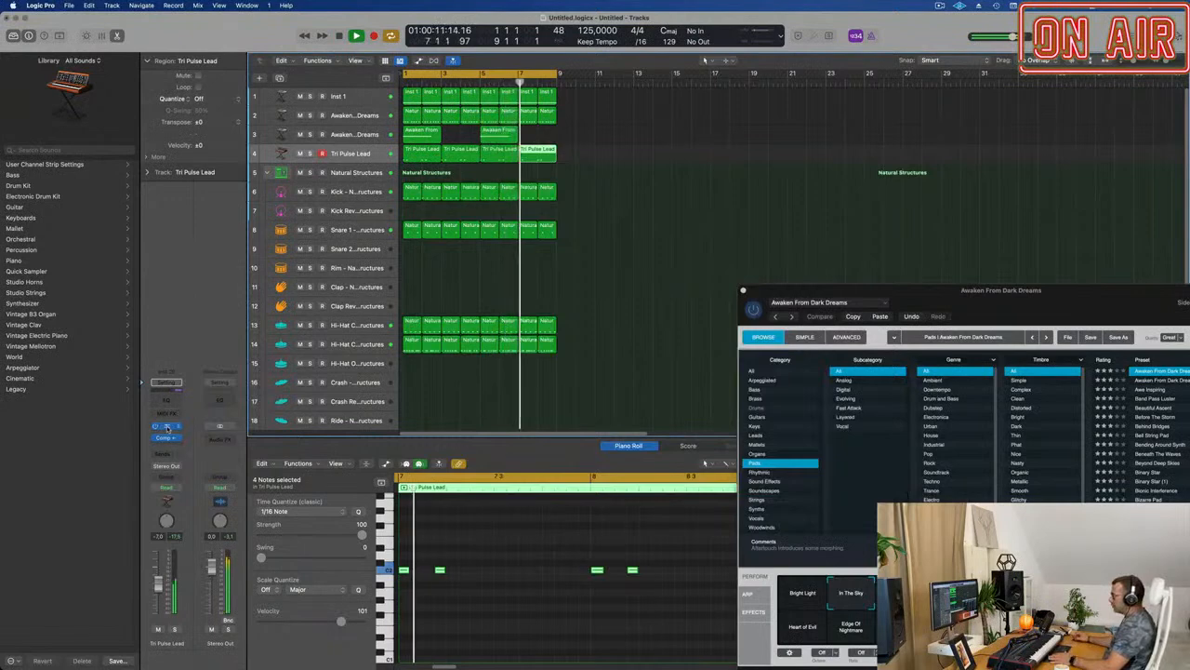
left_click_drag(699, 201, 693, 193)
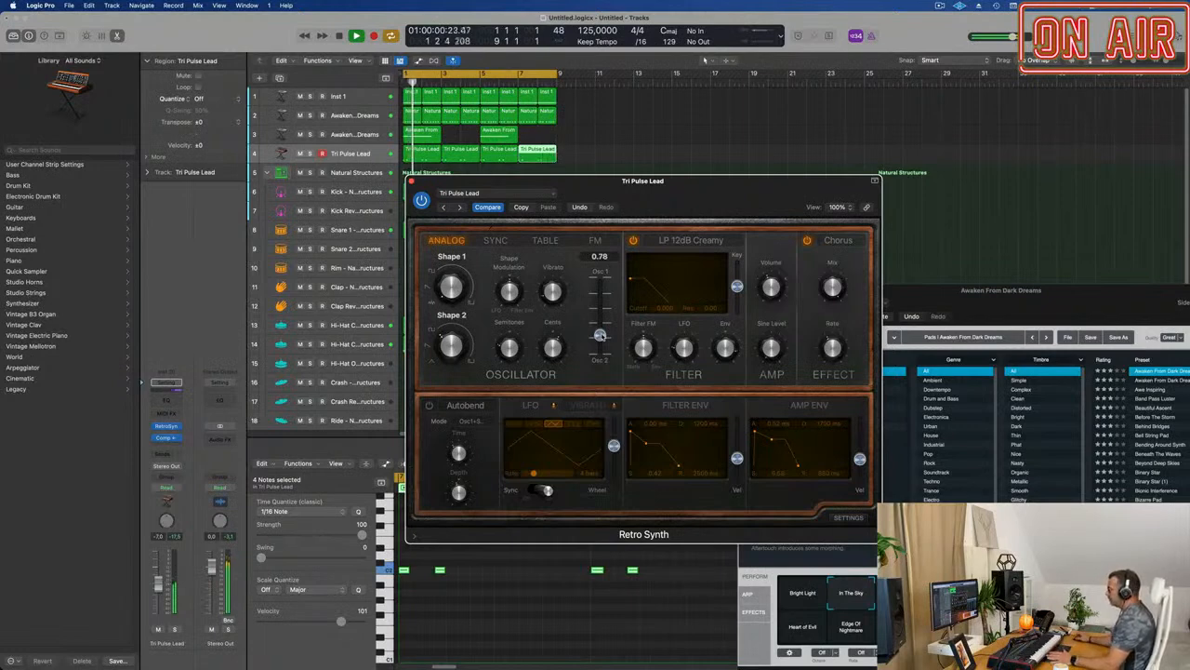
left_click_drag(697, 200, 770, 184)
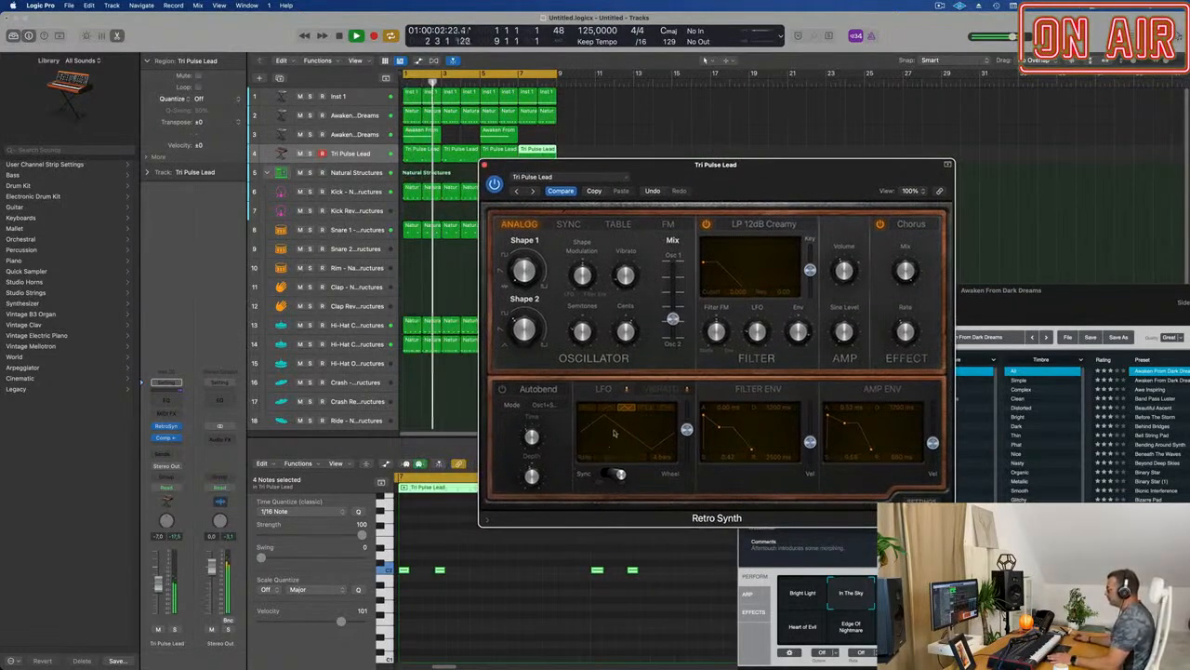
Set the Retro Synth LFO's wheel amount to 0.00, show the vibrato settings, and close the lead's synth window.
left_click_drag(686, 430, 687, 467)
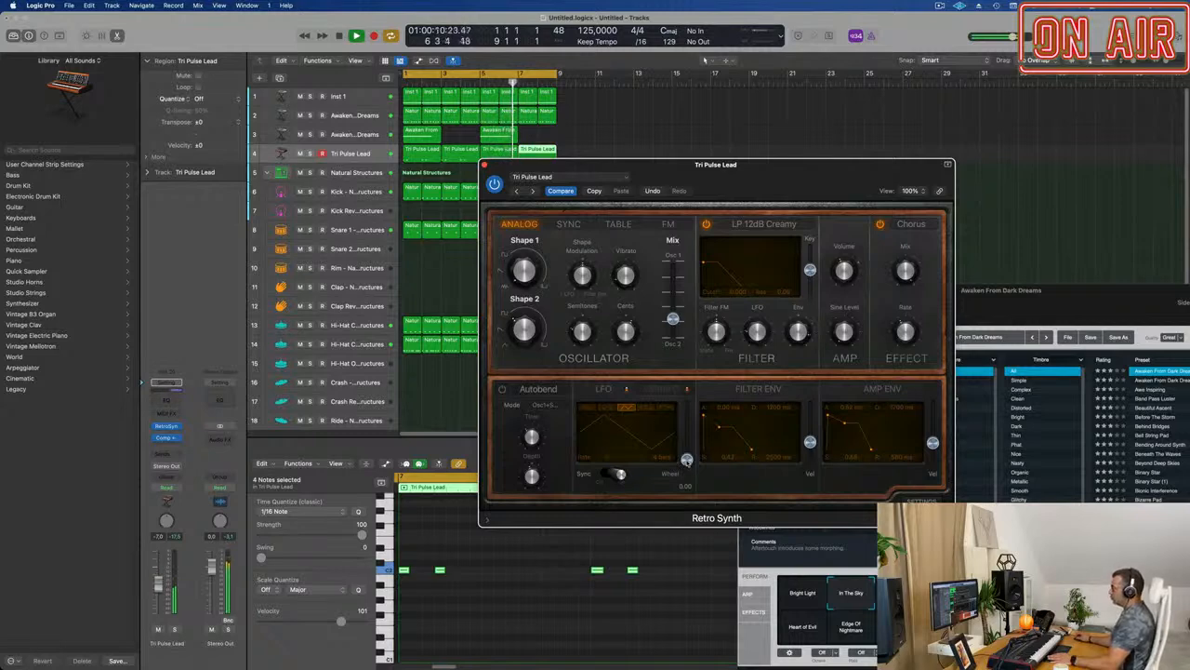
left_click(666, 388)
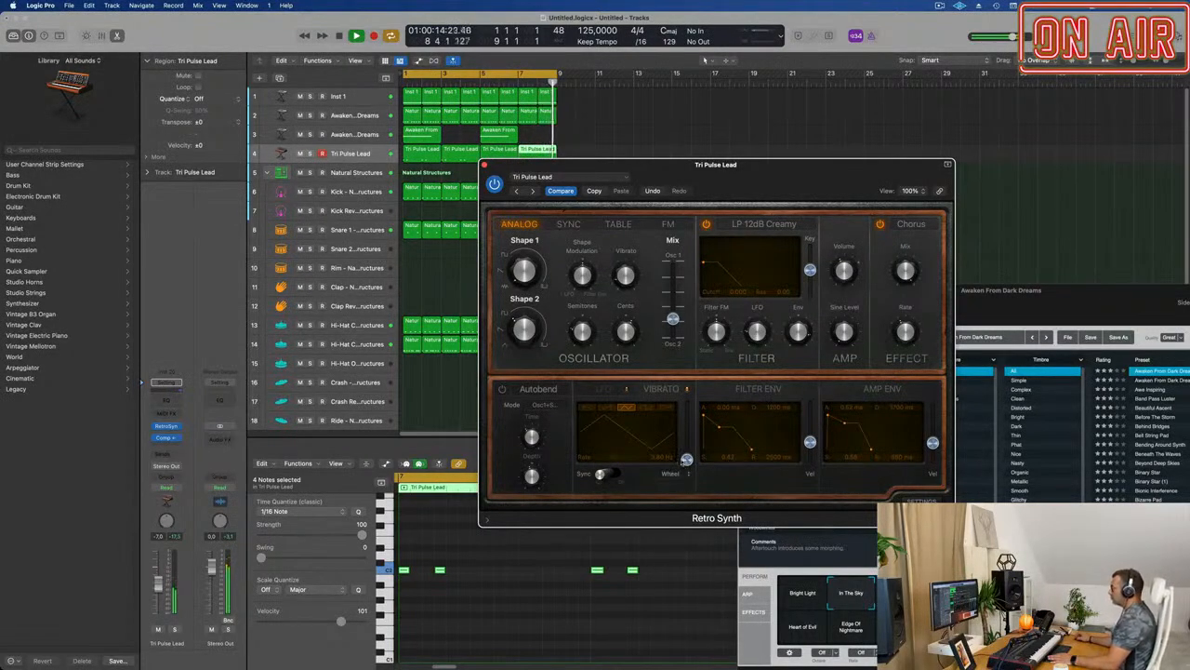
left_click_drag(815, 167, 931, 152)
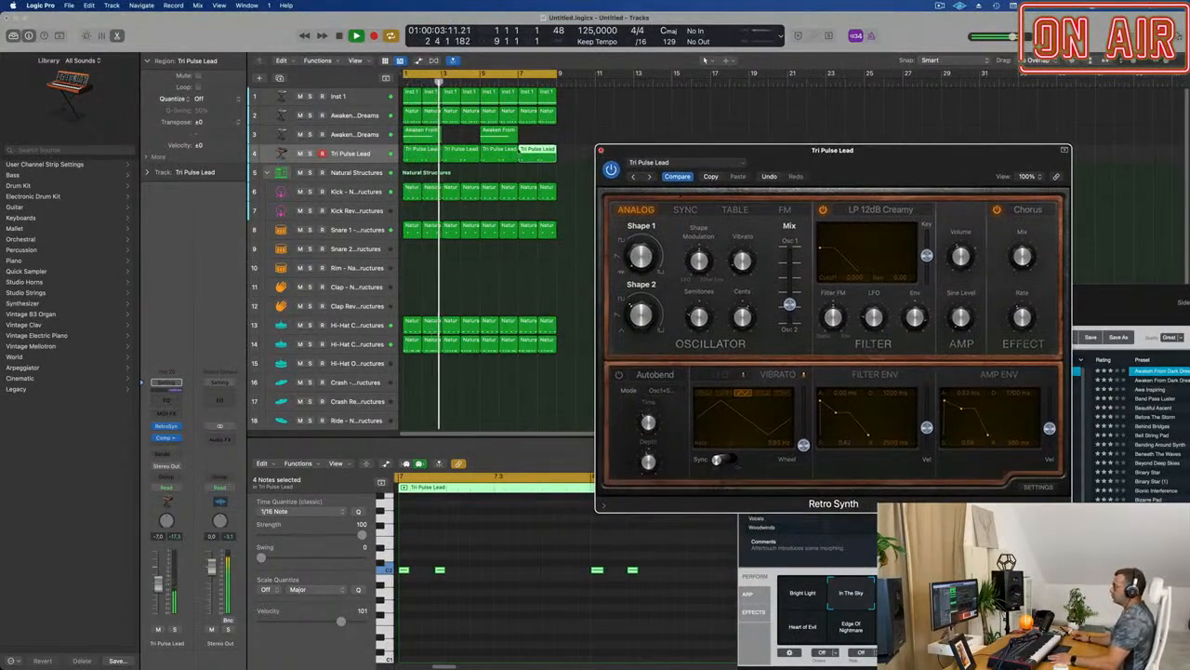
left_click(600, 150)
left_click(367, 153)
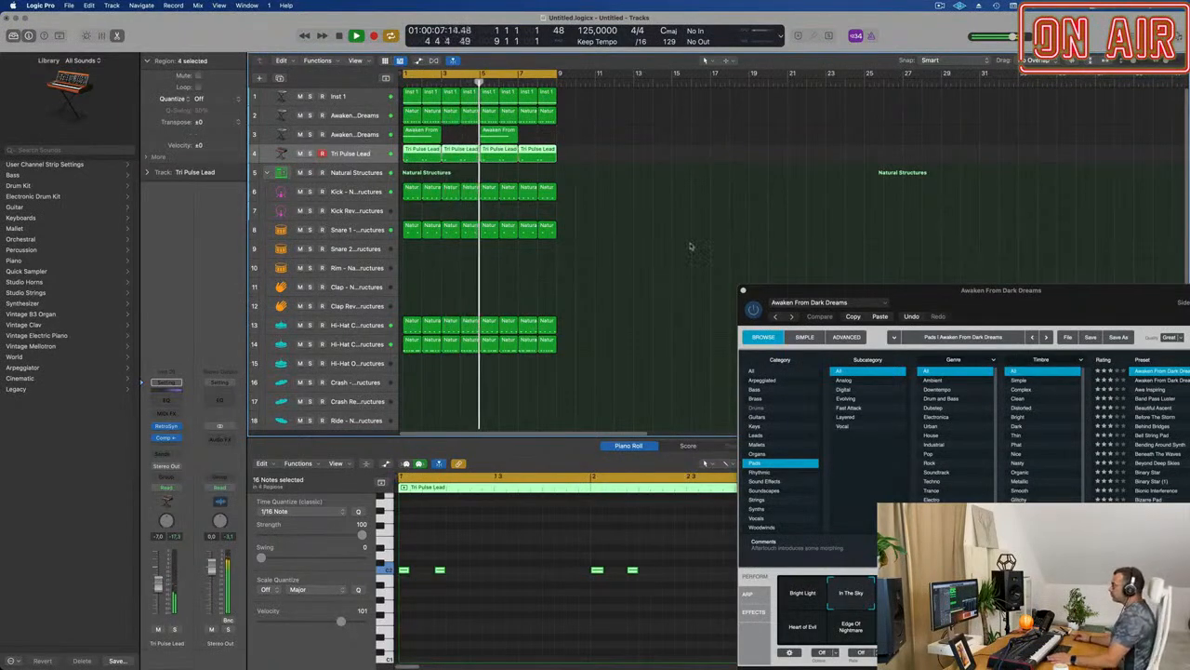
Copy the first snare region onto the Tom Low track and align it to the start of bar 1.
left_click(613, 294)
scroll(618, 288, "down", 4)
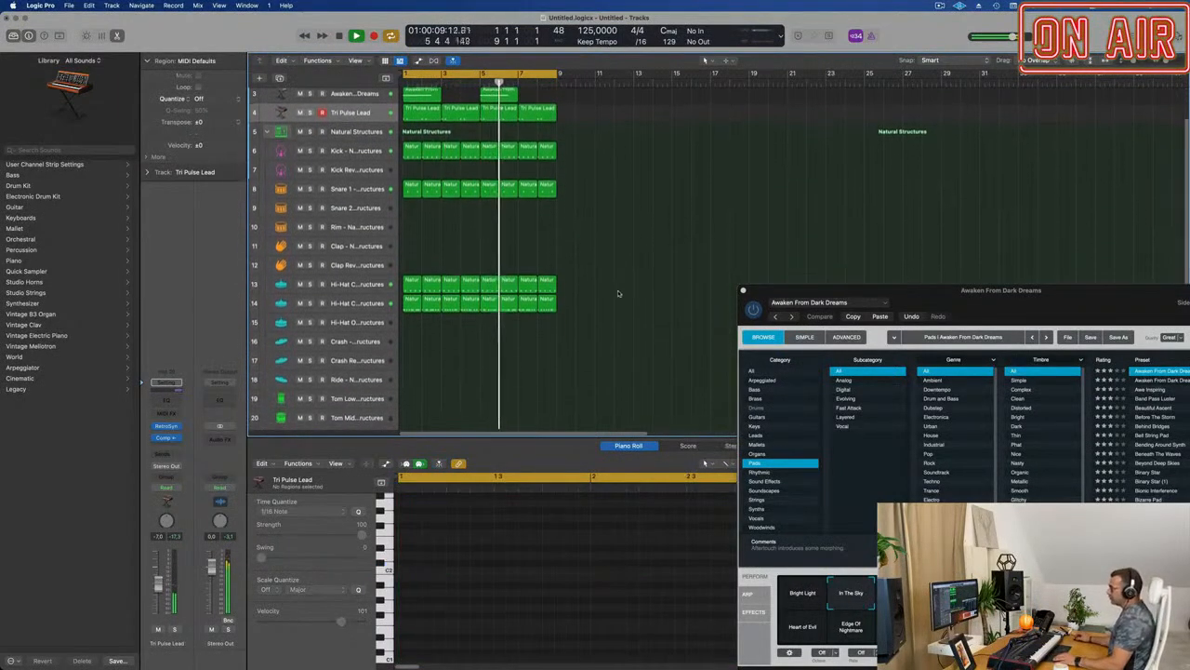
scroll(521, 316, "down", 2)
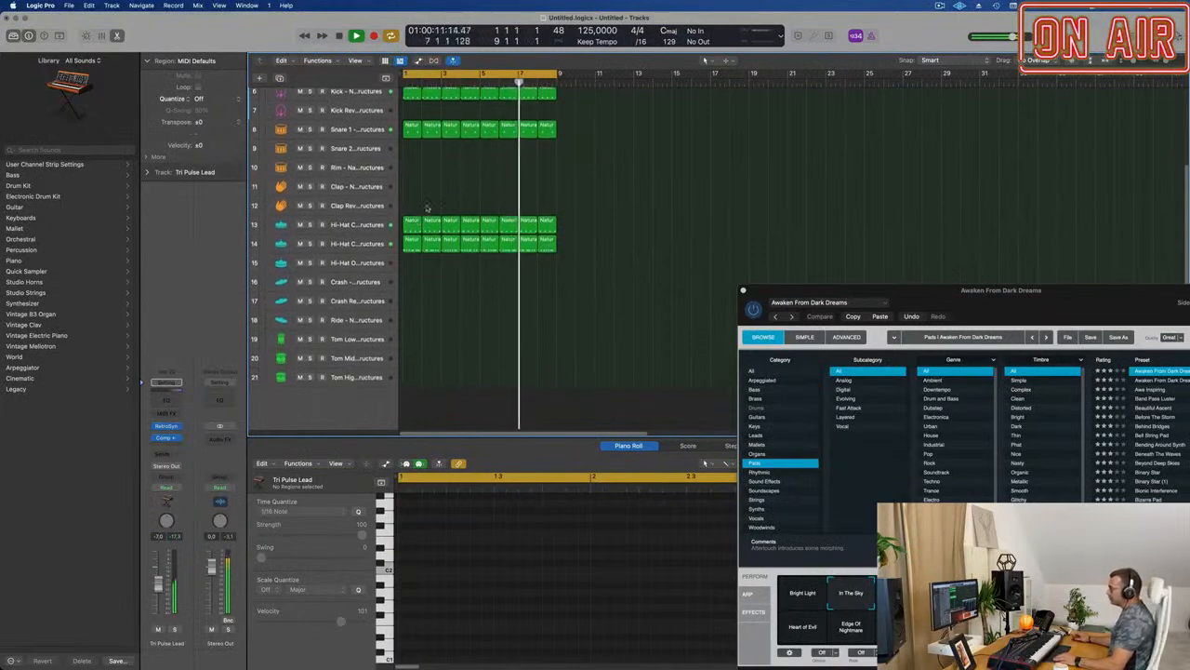
left_click_drag(417, 133, 418, 352)
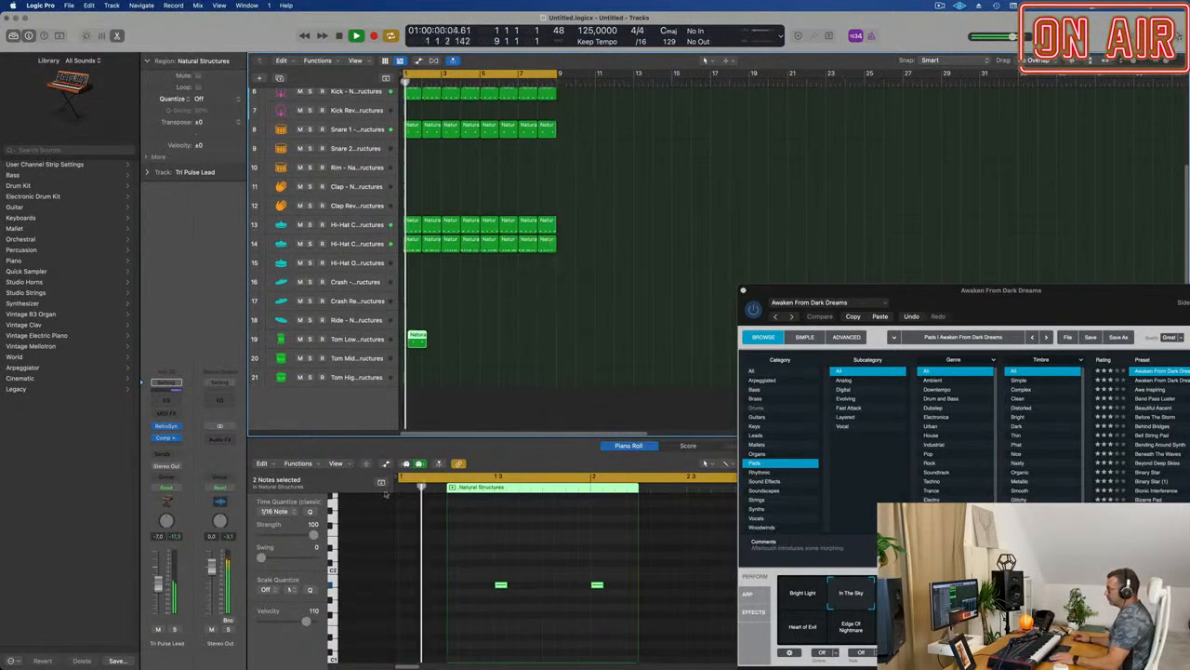
scroll(487, 585, "down", 3)
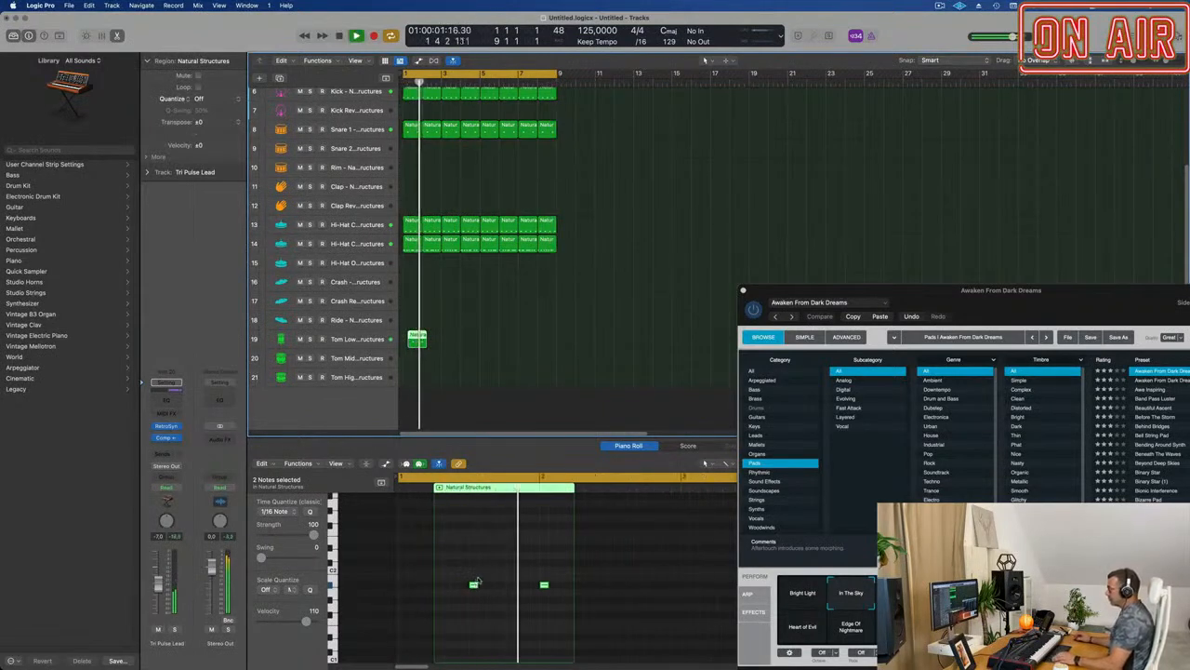
key("space")
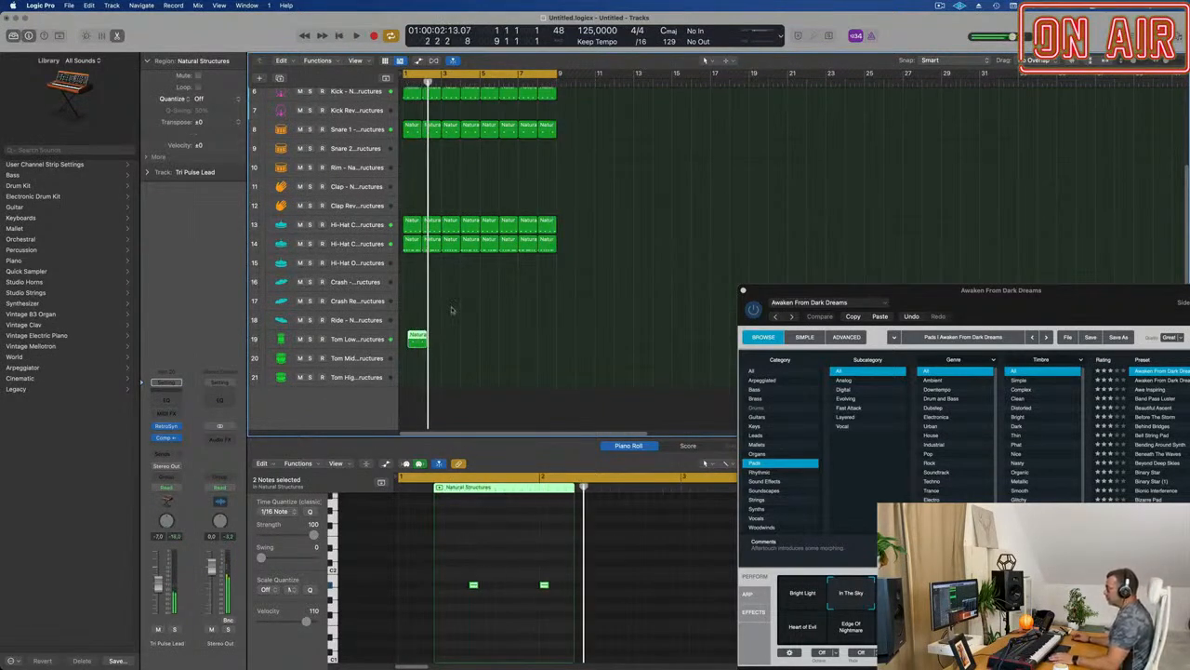
left_click_drag(413, 338, 407, 338)
key("space")
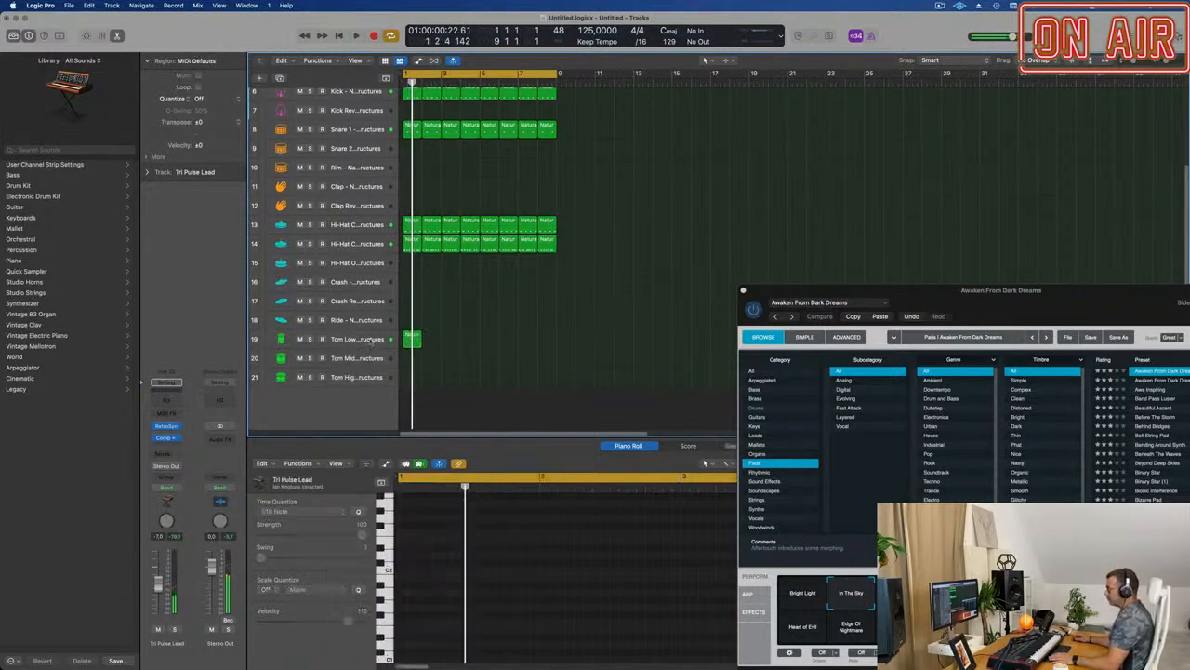
Move the region from Tom Low to the Tom Mid track and lower the Tom Mid volume to about -11.8 dB.
left_click(450, 342)
left_click_drag(420, 562, 528, 620)
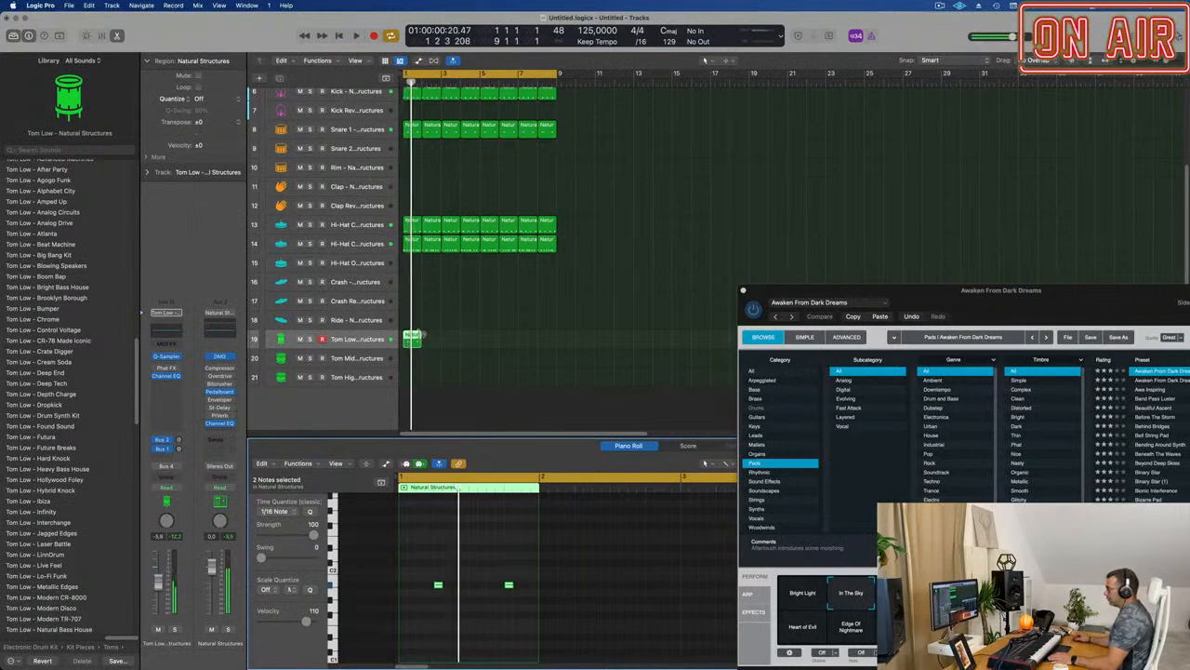
left_click_drag(417, 336, 416, 357)
key("space")
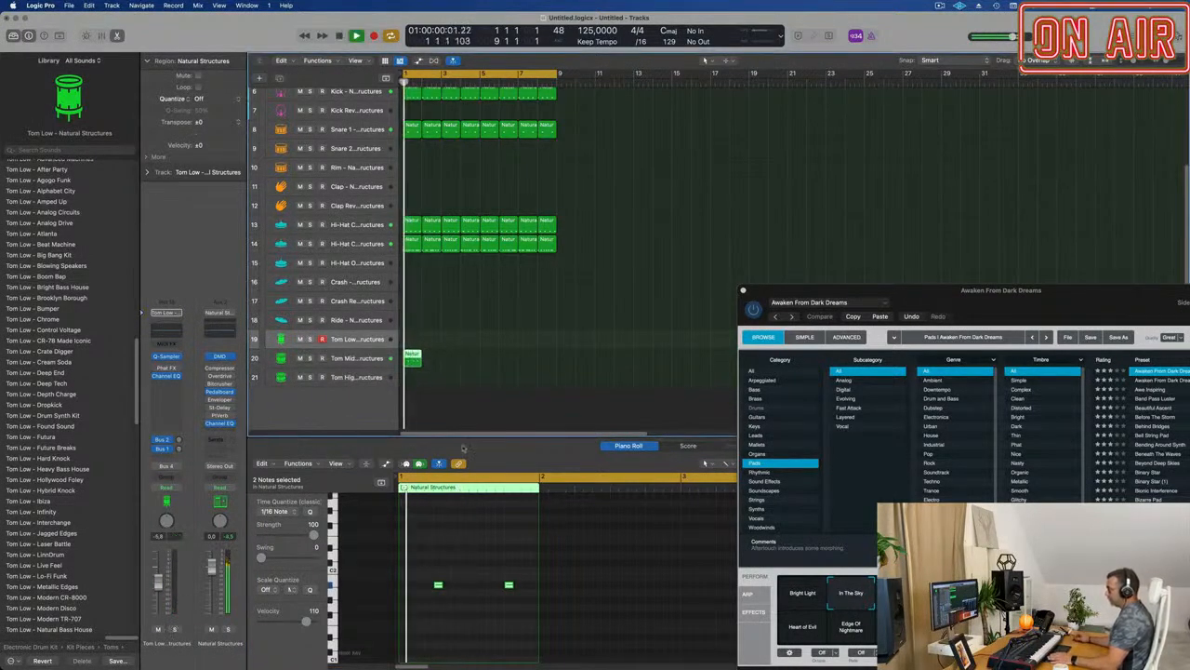
left_click(336, 358)
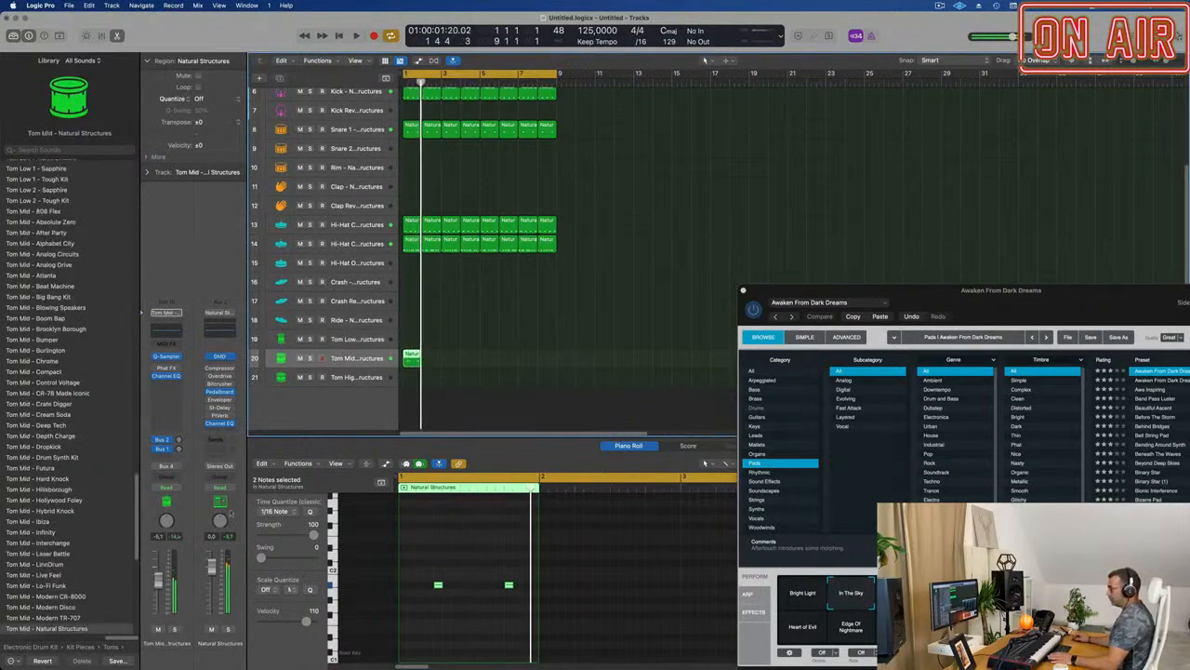
key("space")
left_click_drag(158, 580, 158, 593)
key("space")
Shift the Tom Mid region's notes an eighth note later and move the second note back by an eighth.
key("space")
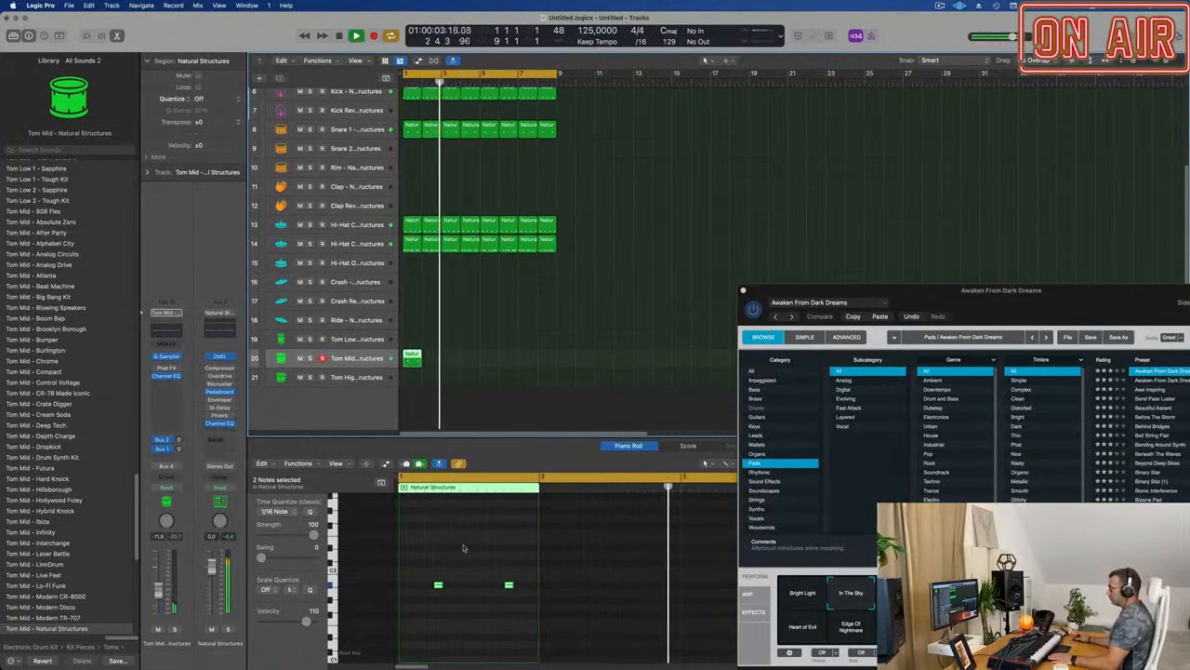
key("space")
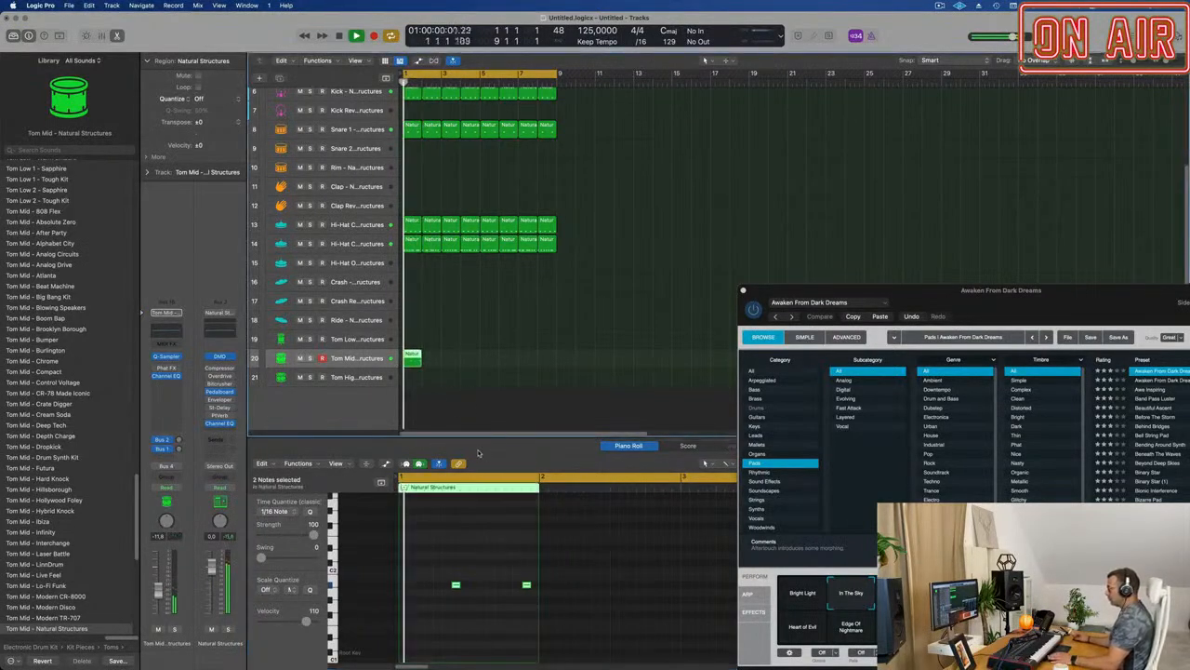
left_click(526, 585)
left_click_drag(526, 585, 508, 585)
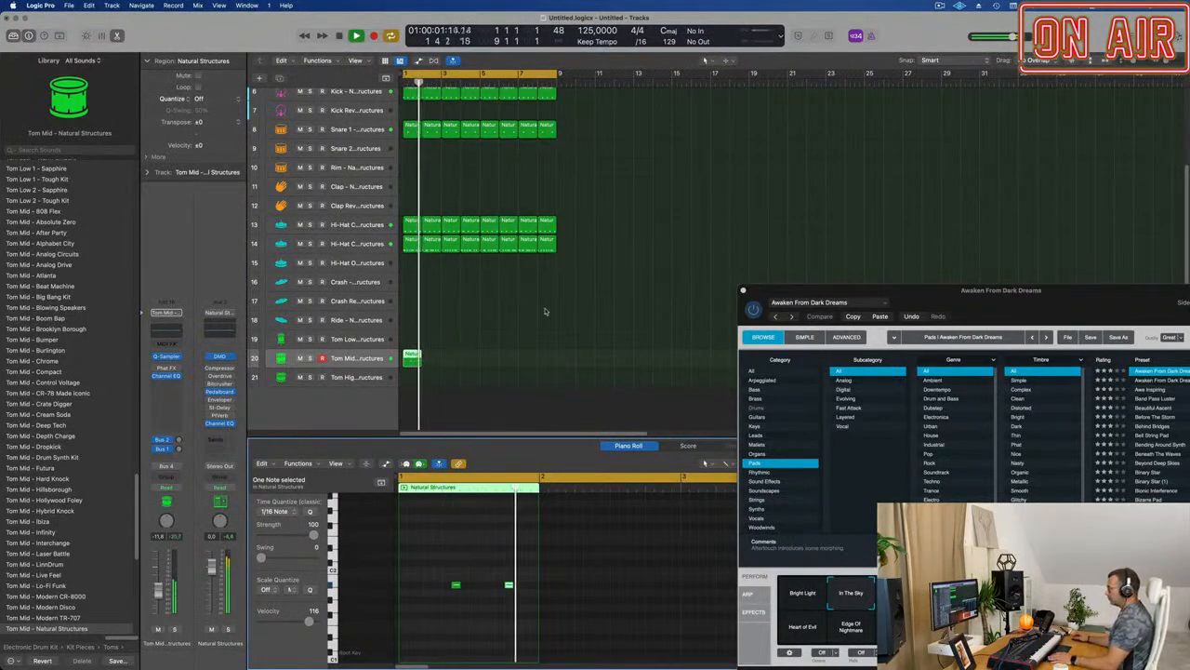
Repeat the one-bar Tom Mid region until it fills all eight bars of the loop.
left_click_drag(495, 347, 415, 371)
key("Return")
key("super+r")
key("super+r")
key("super+r")
key("super+r")
key("super+r")
key("super+r")
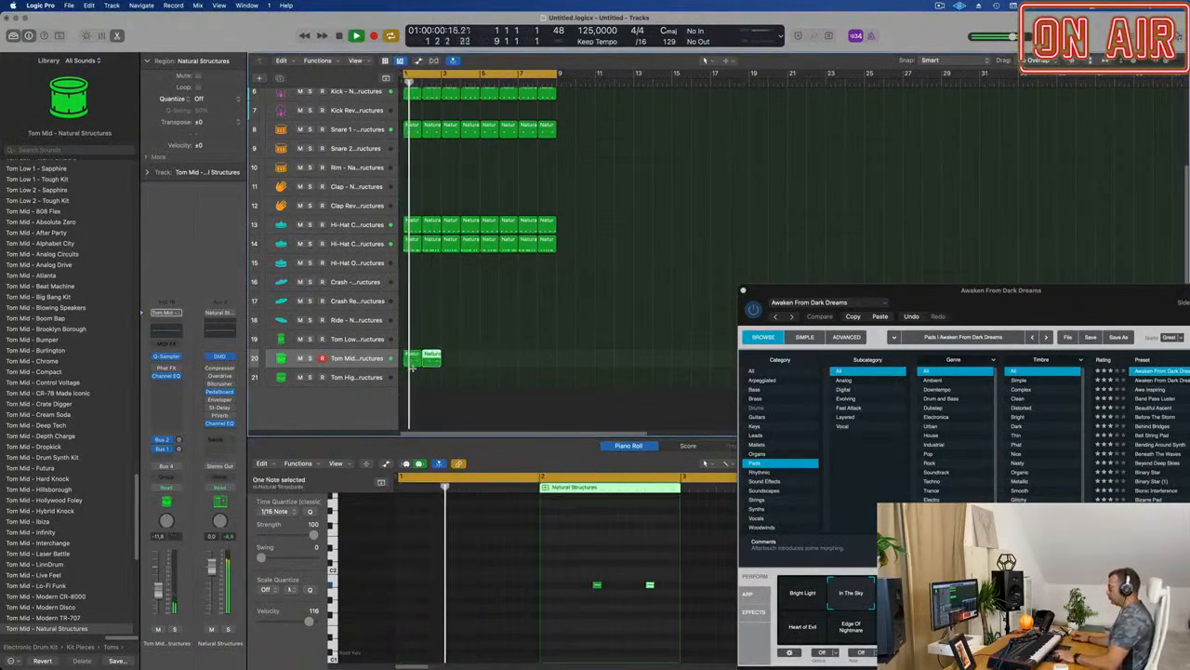
key("super+r")
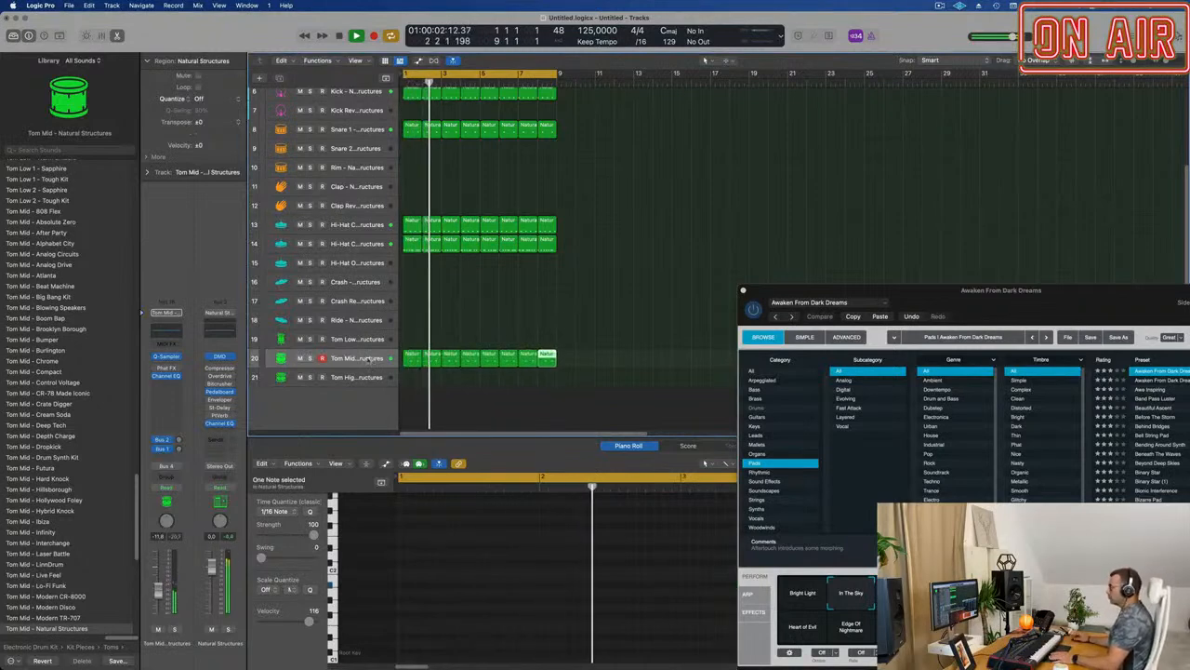
Set the Tom Mid track's volume to -14.0 dB and raise its Bus 2 reverb and Bus 1 delay sends.
left_click(376, 359)
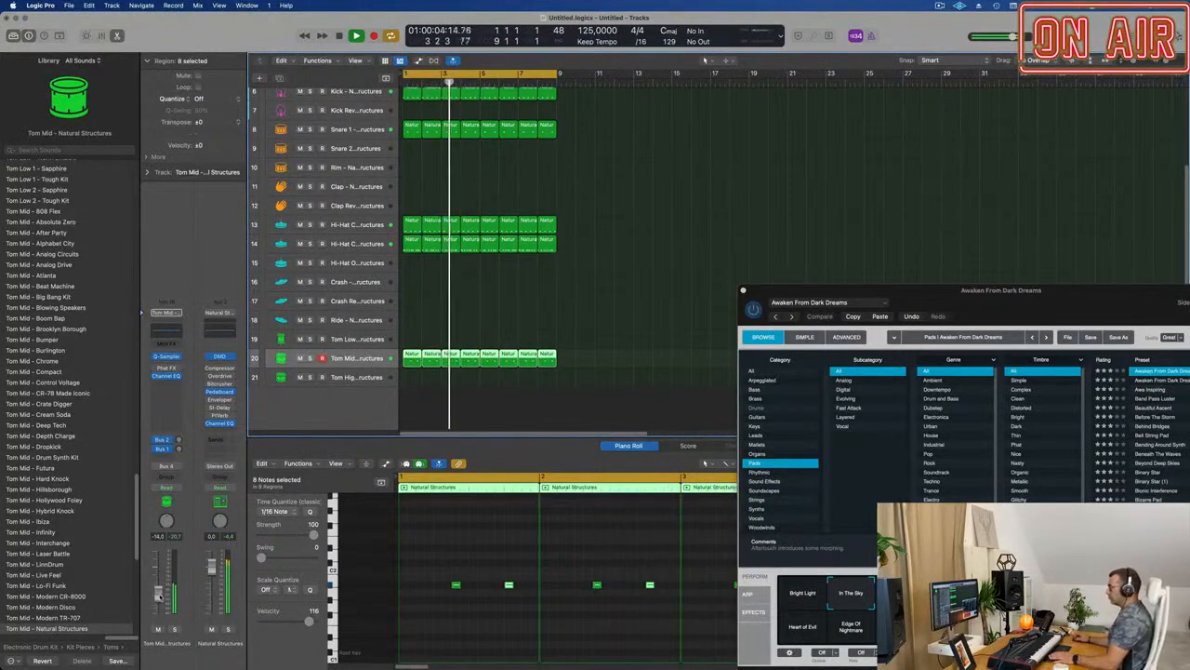
left_click(178, 440)
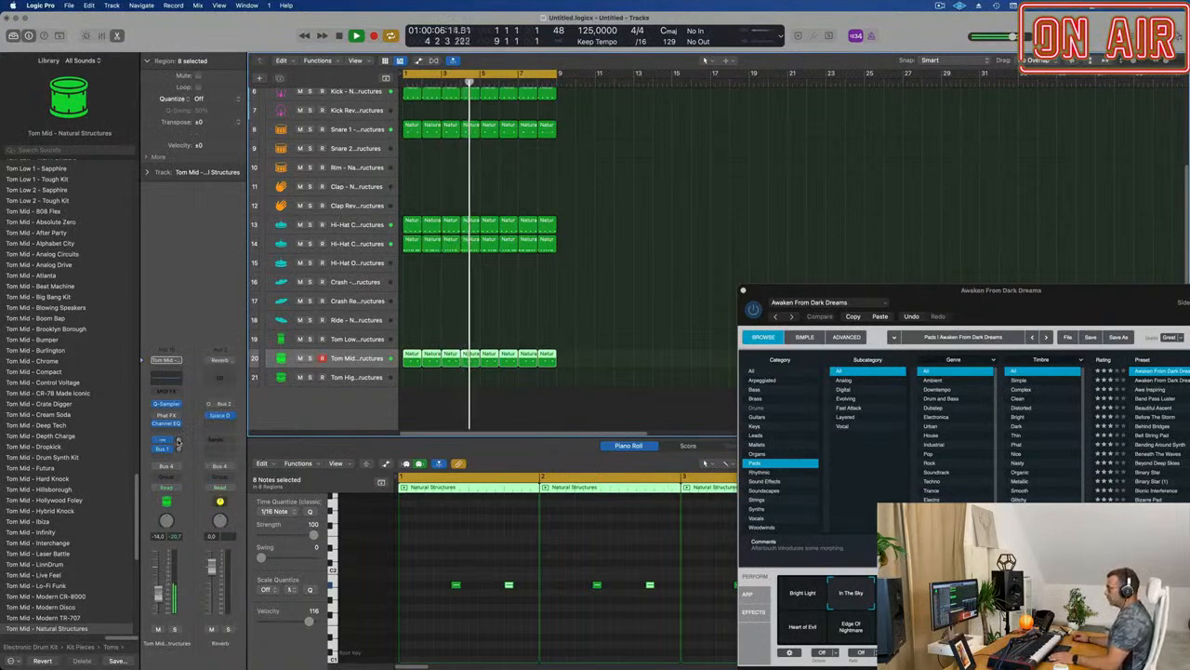
left_click(179, 449)
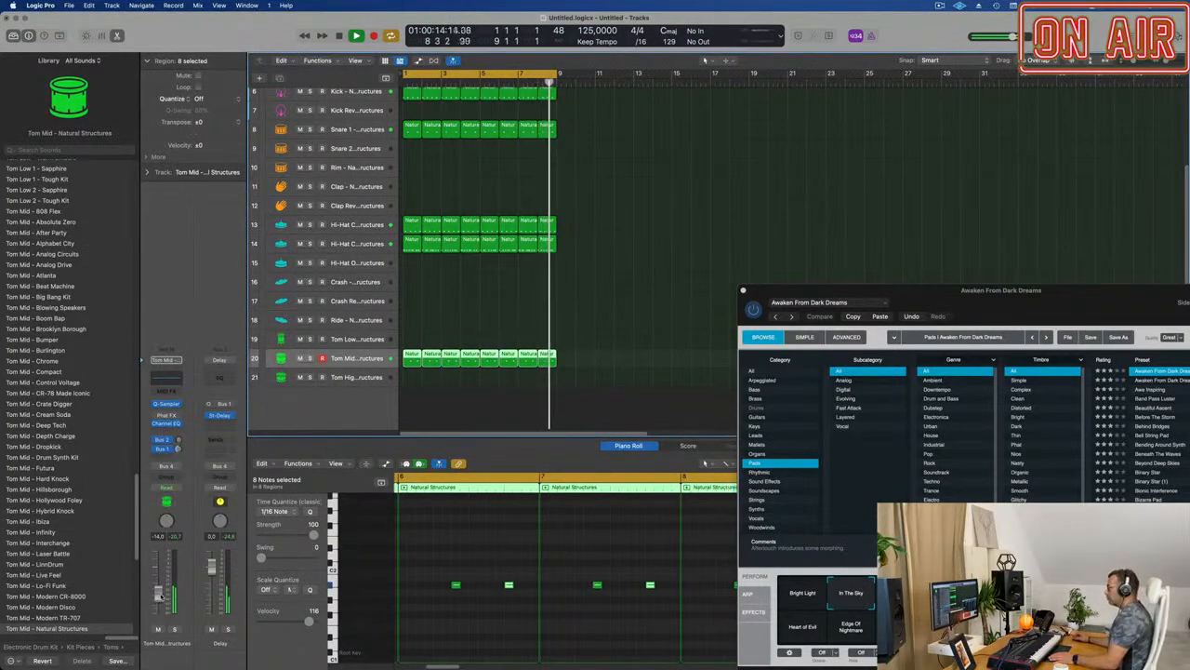
left_click(514, 298)
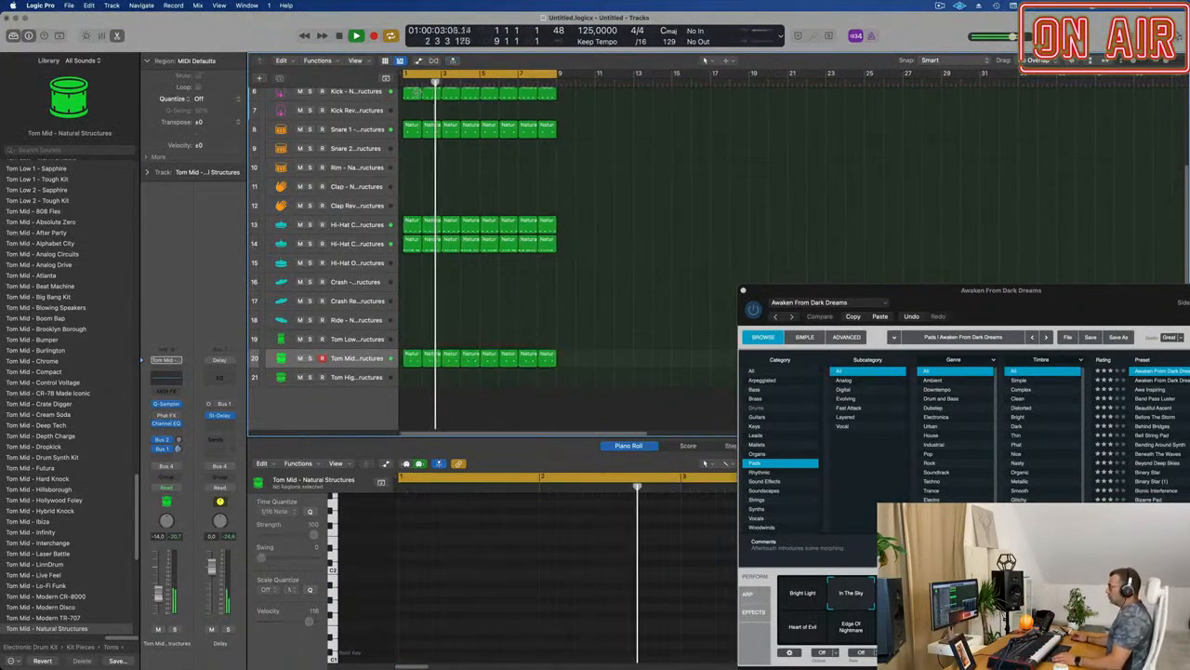
Copy the first kick region onto the Ride track at bar 1 and transpose its notes up an octave.
left_click_drag(413, 93, 413, 326)
left_click_drag(523, 559, 403, 593)
key("alt+shift+Up")
key("space")
key("space")
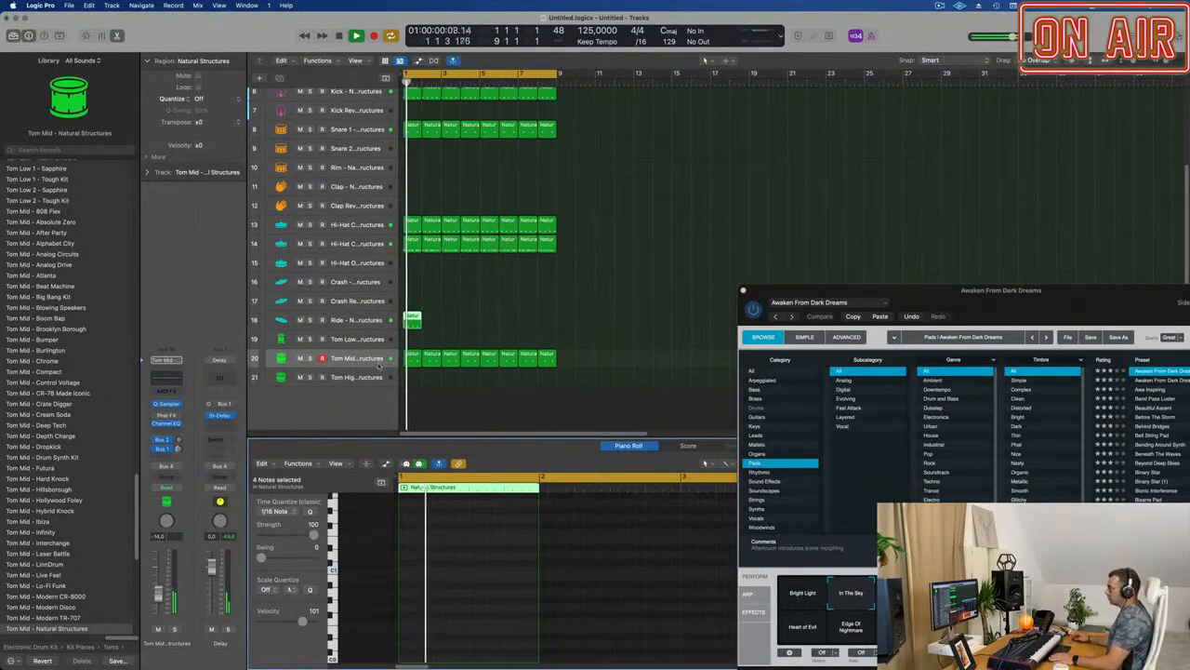
Repeat the one-bar Ride region until it fills the eight-bar loop.
left_click(452, 319)
left_click(410, 326)
key("super+r")
key("super+r")
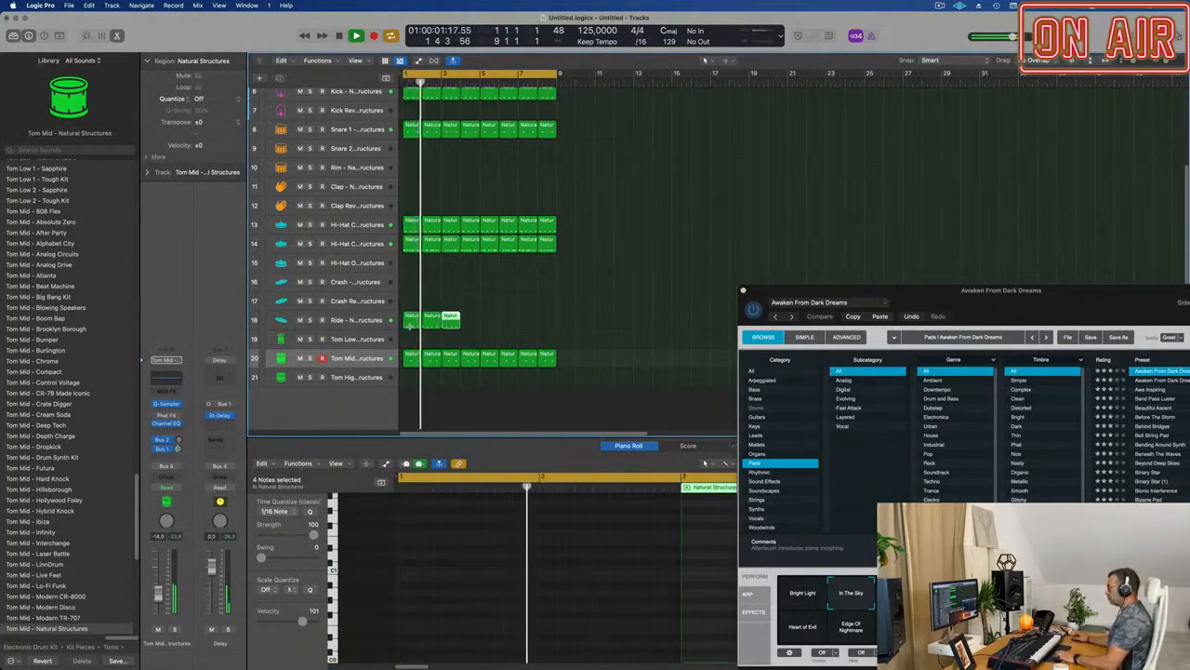
key("super+r")
key("super+r")
key("super+r")
key("super+r")
key("super+r")
Raise the Ride track's Bus 1 delay send and lower its volume to about -14.6 dB.
left_click(361, 321)
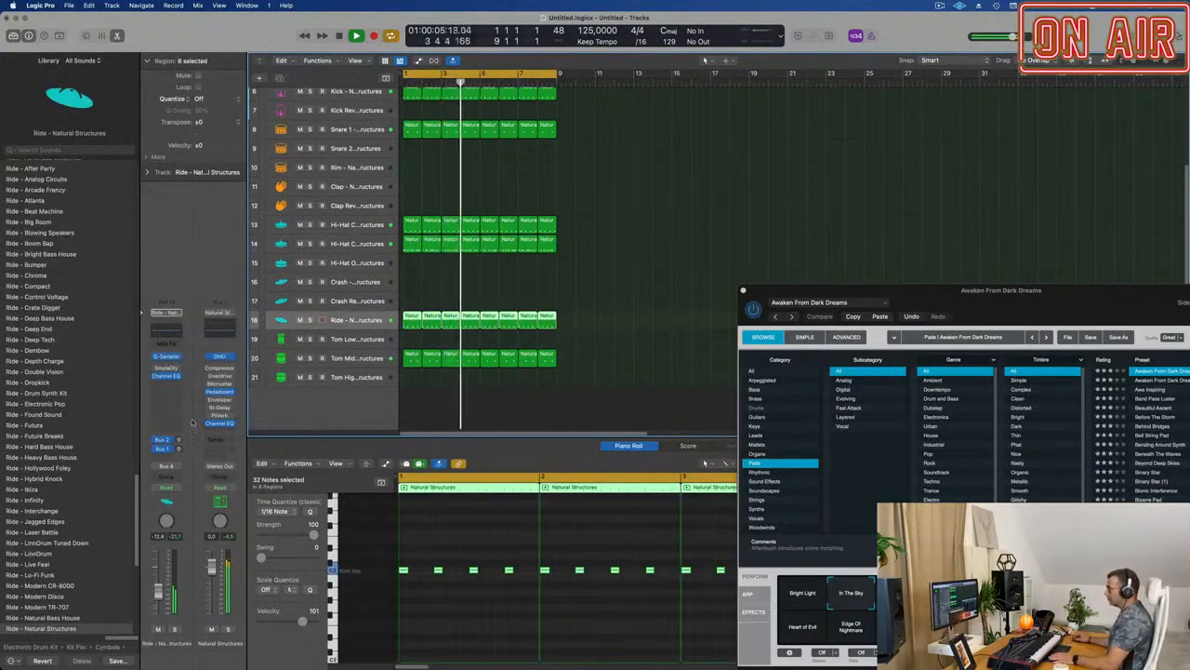
left_click(181, 448)
left_click_drag(183, 444, 179, 447)
left_click_drag(170, 527, 179, 450)
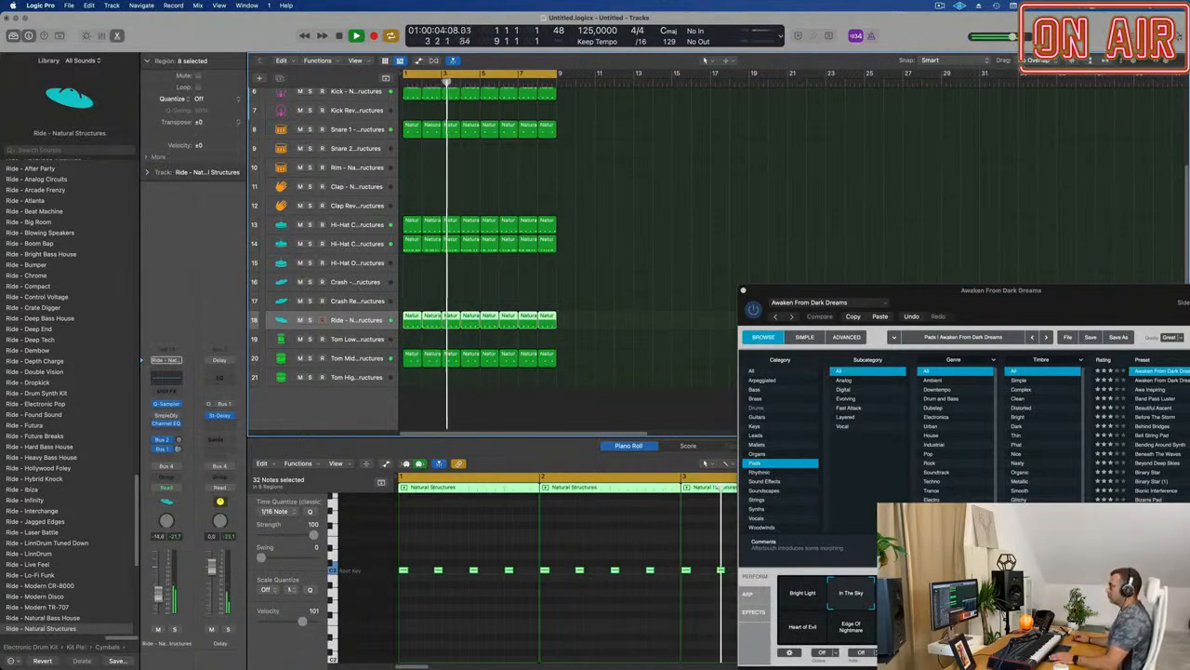
Copy a snare region onto the Clap track at bar 2 and audition it in the loop.
scroll(625, 249, "up", 4)
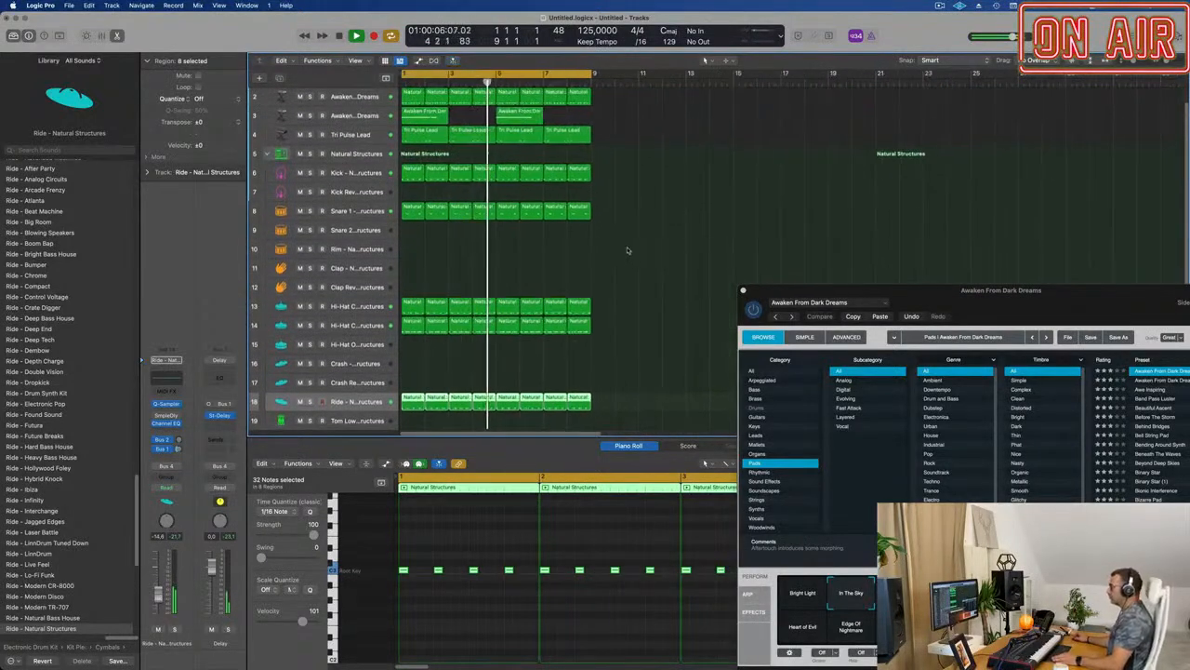
scroll(628, 250, "up", 2)
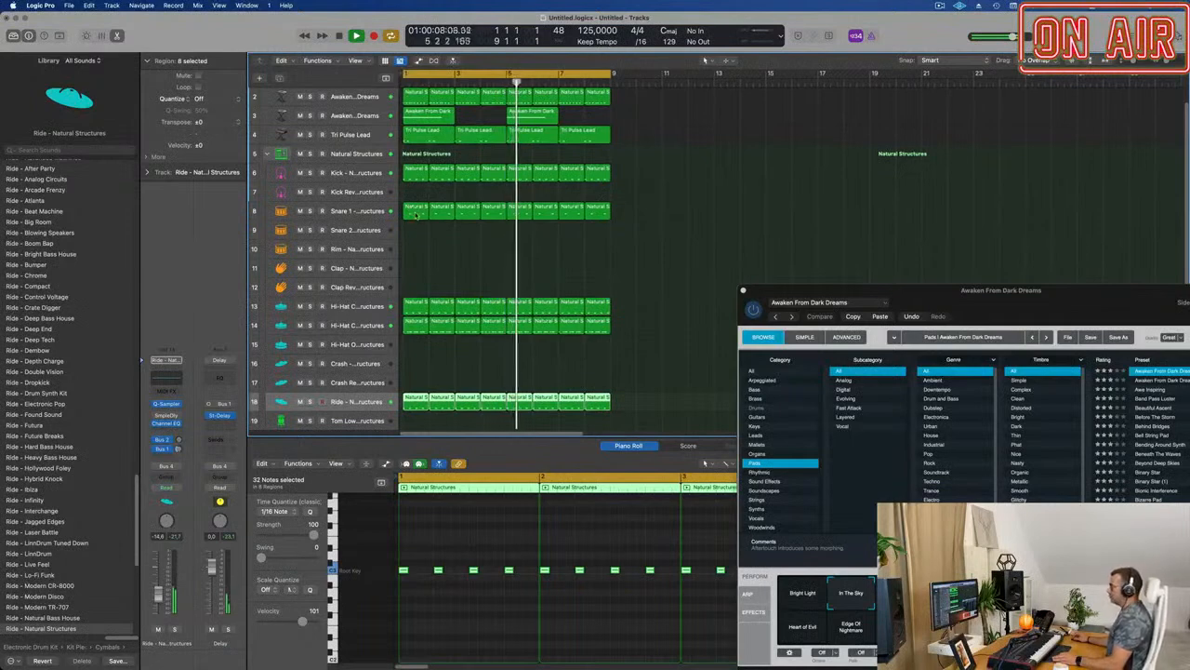
left_click_drag(418, 215, 417, 276)
key("space")
scroll(500, 269, "down", 1)
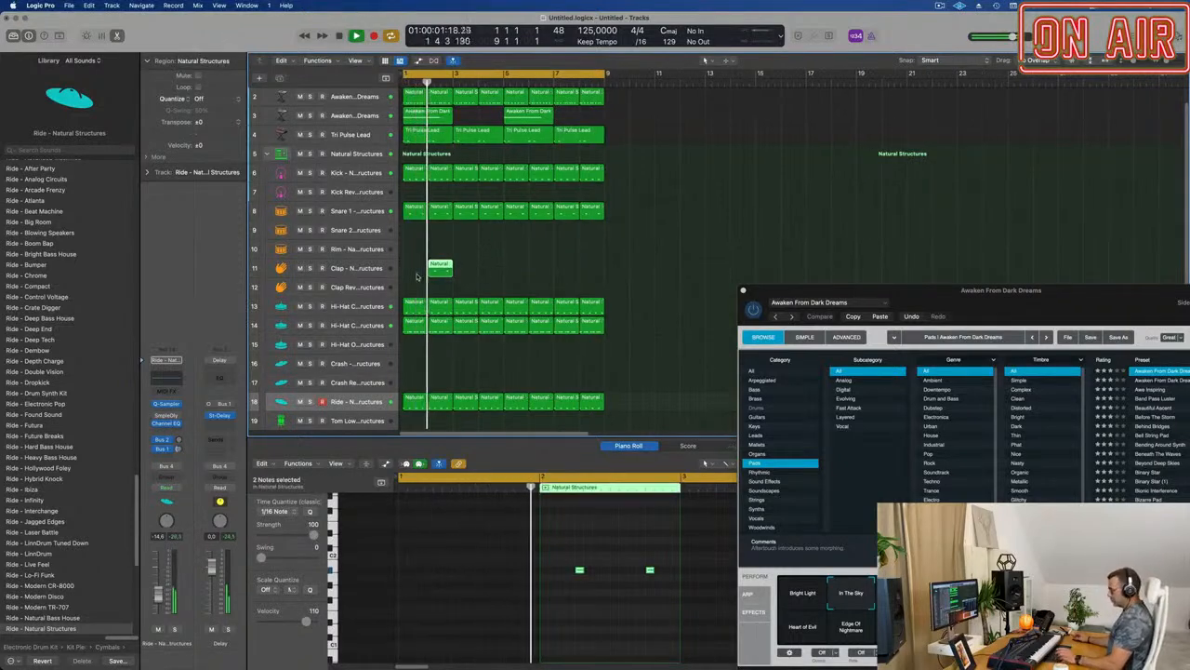
scroll(440, 272, "right", 1)
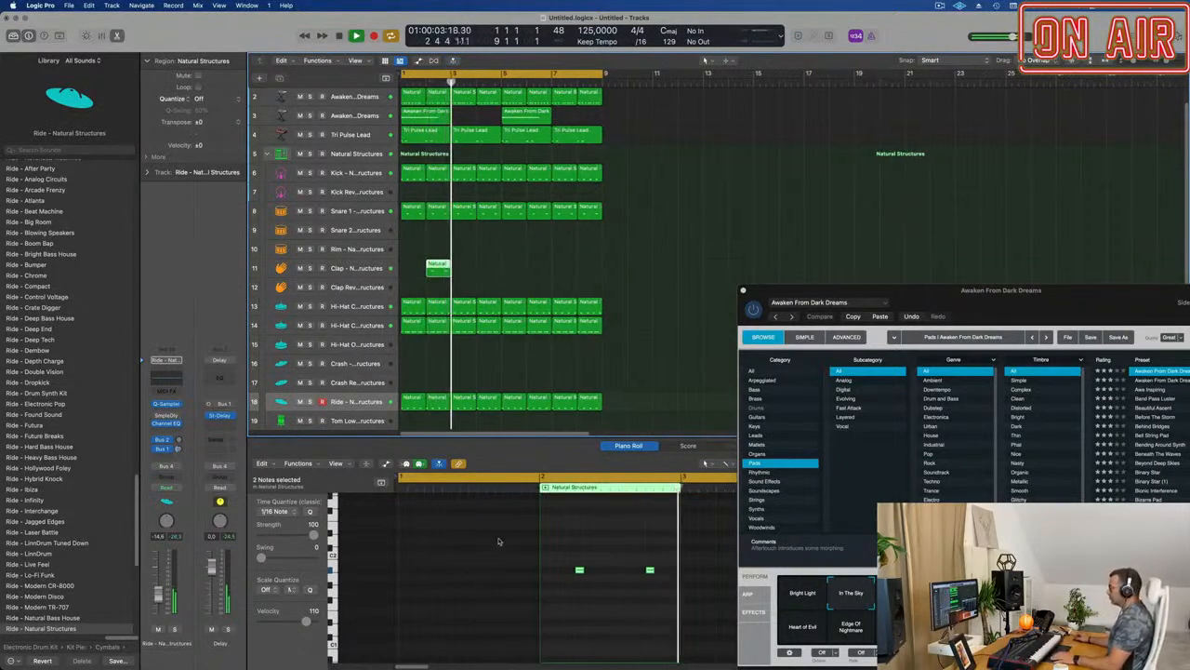
key("space")
scroll(572, 258, "up", 1)
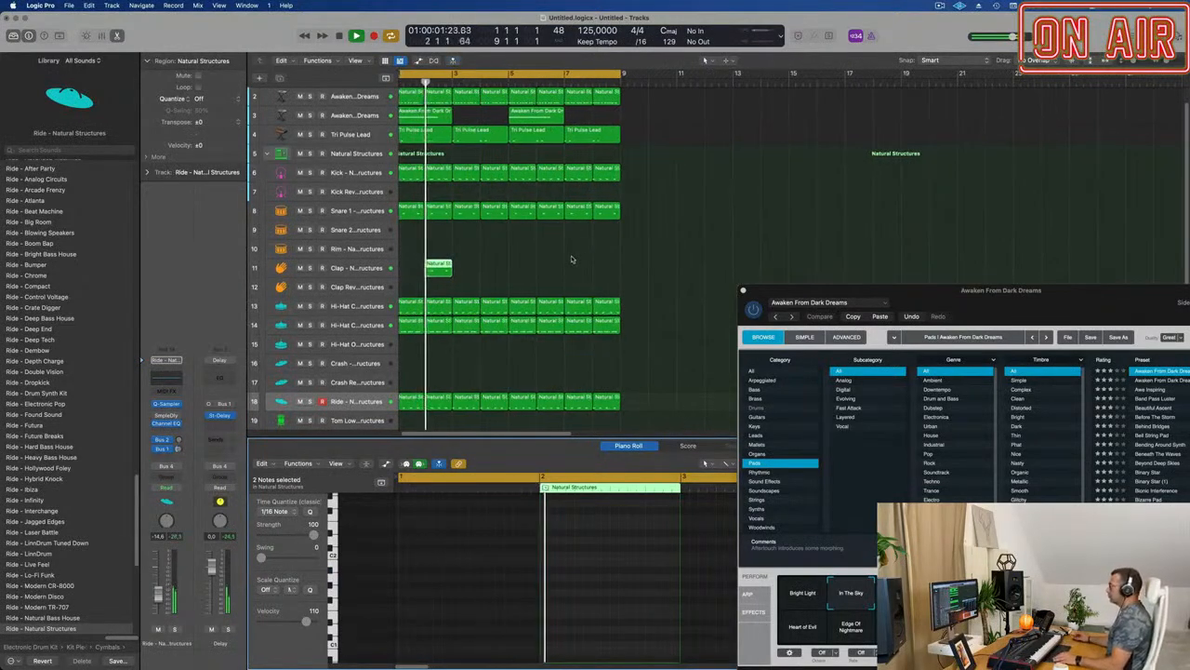
scroll(578, 259, "left", 1)
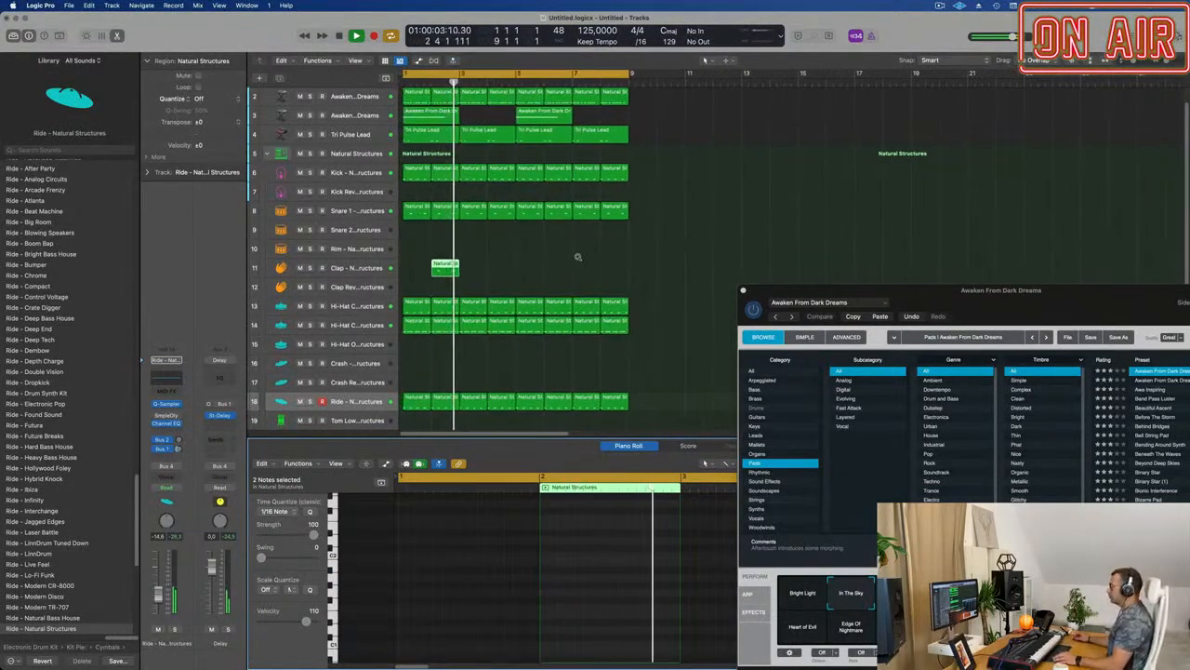
Raise the Clap track's Bus 1 delay send while the loop plays.
left_click(380, 272)
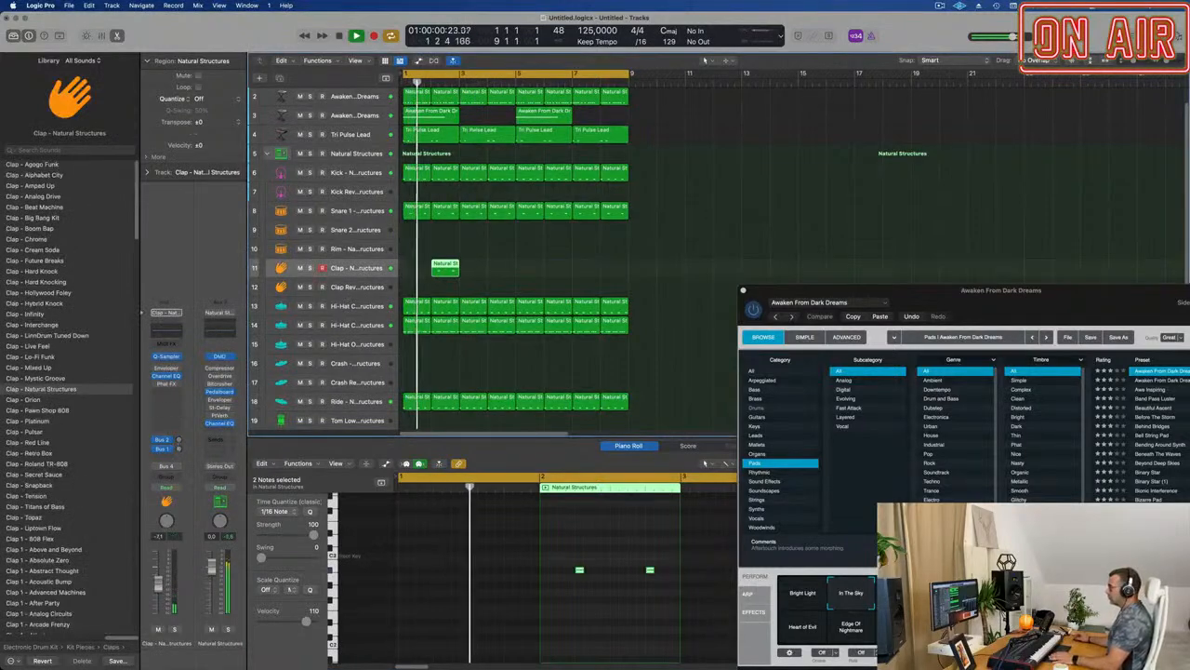
left_click(179, 448)
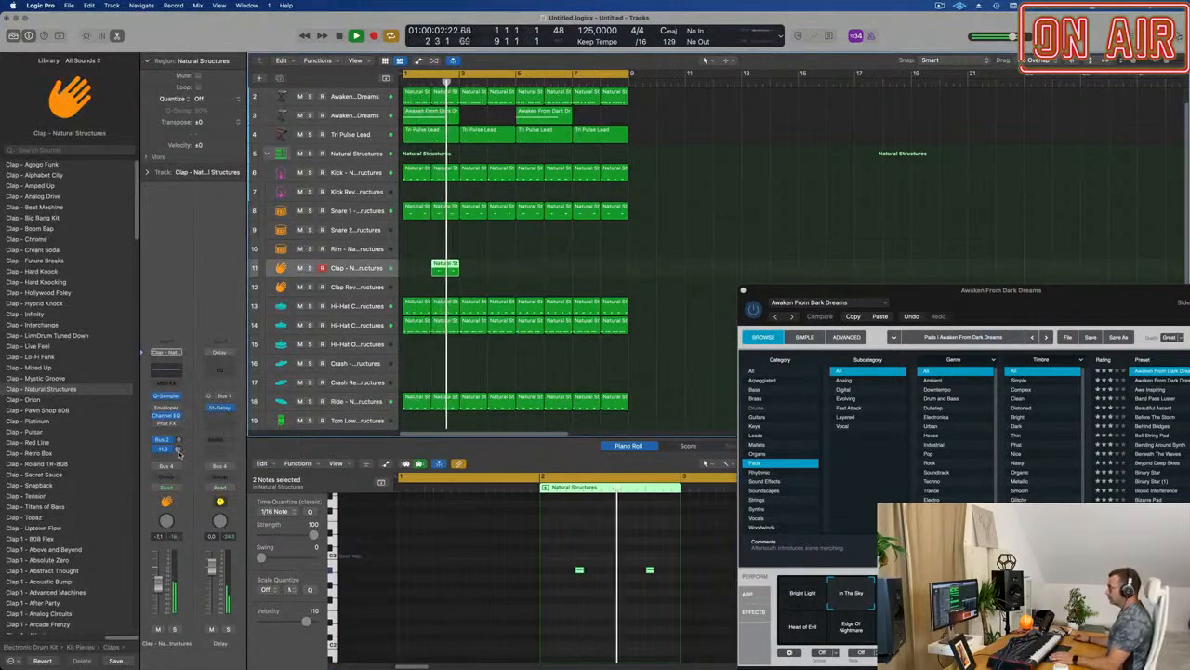
left_click(179, 450)
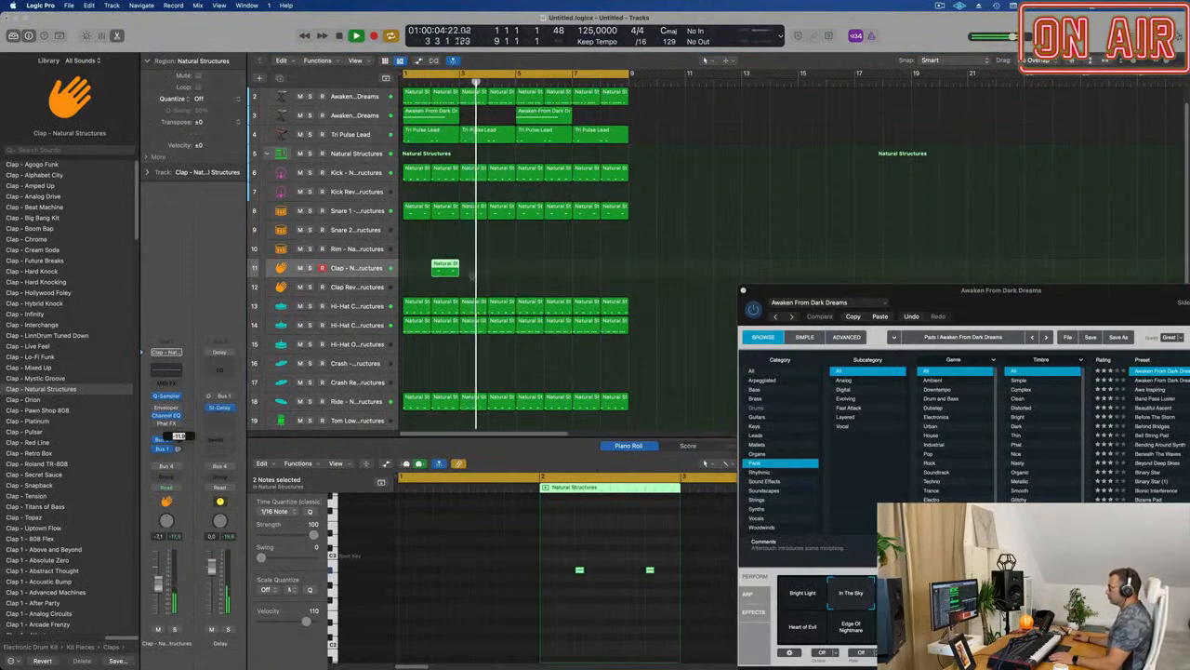
Copy the one-bar Clap region to bars 4, 6 and 8 of the loop.
left_click_drag(505, 277, 505, 277)
left_click(434, 269, "shift")
left_click_drag(434, 269, 562, 270)
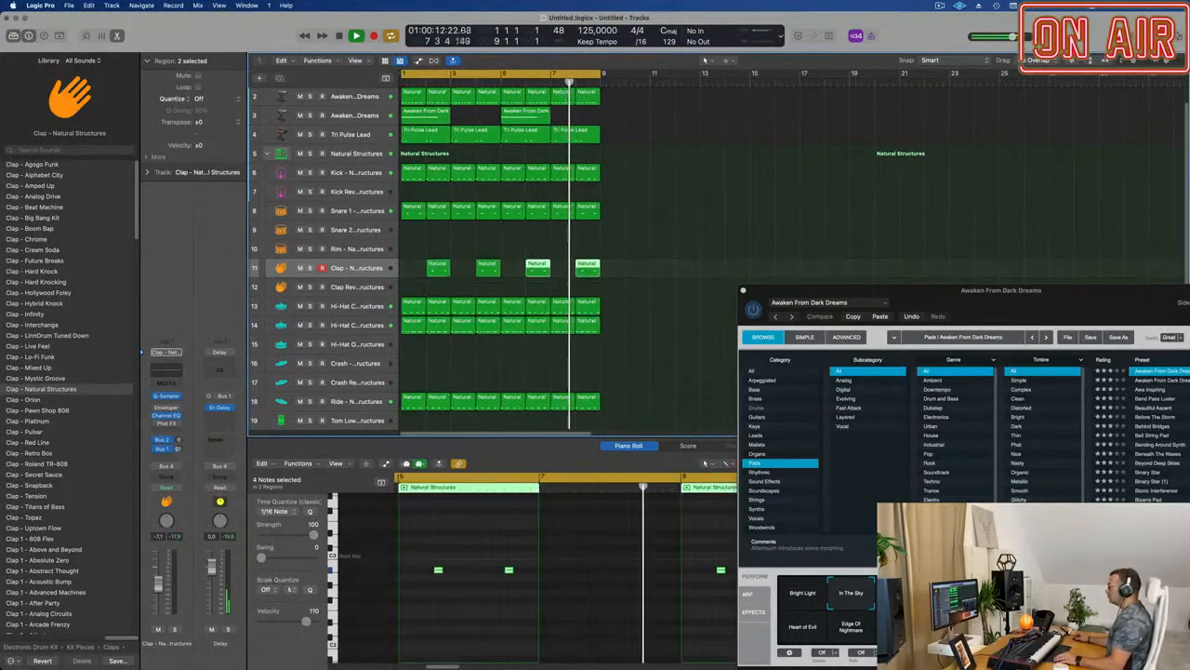
Raise the Clap track's Bus 2 reverb send and lower its volume to about -16.6 dB.
key("super+Right")
scroll(675, 271, "left", 1)
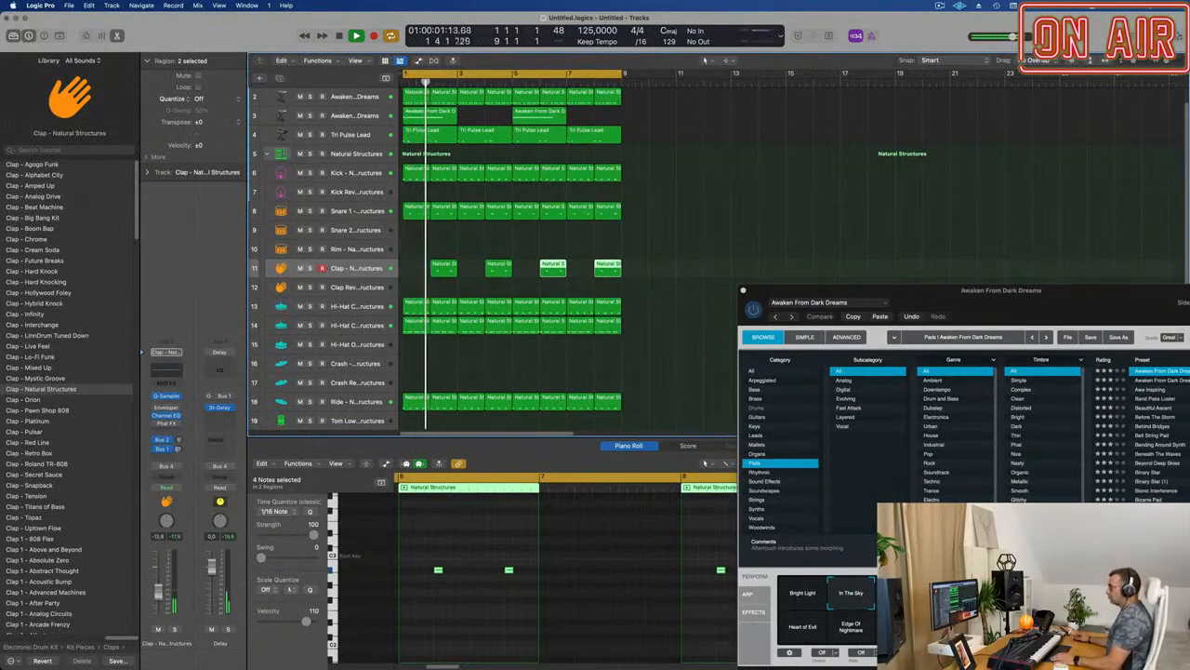
mouse_move(179, 440)
left_mouse_down()
mouse_move(185, 414)
mouse_move(183, 427)
left_mouse_up()
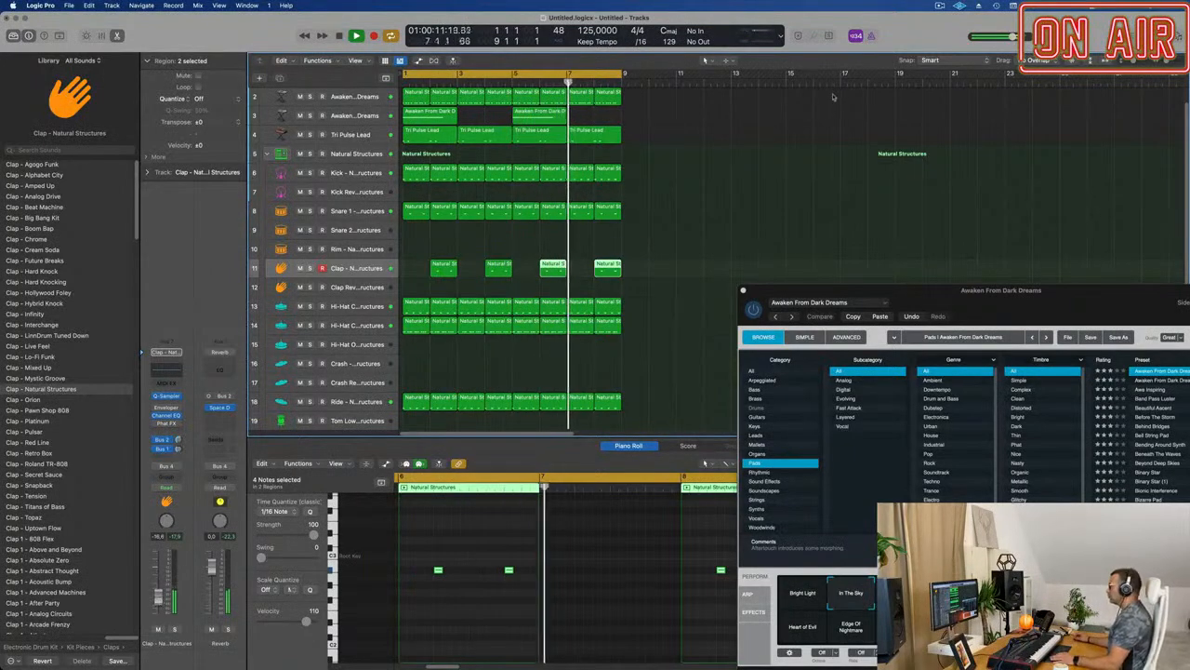
Close the Alchemy plug-in window and clear the region selection in the arrangement.
left_click_drag(842, 290, 596, 207)
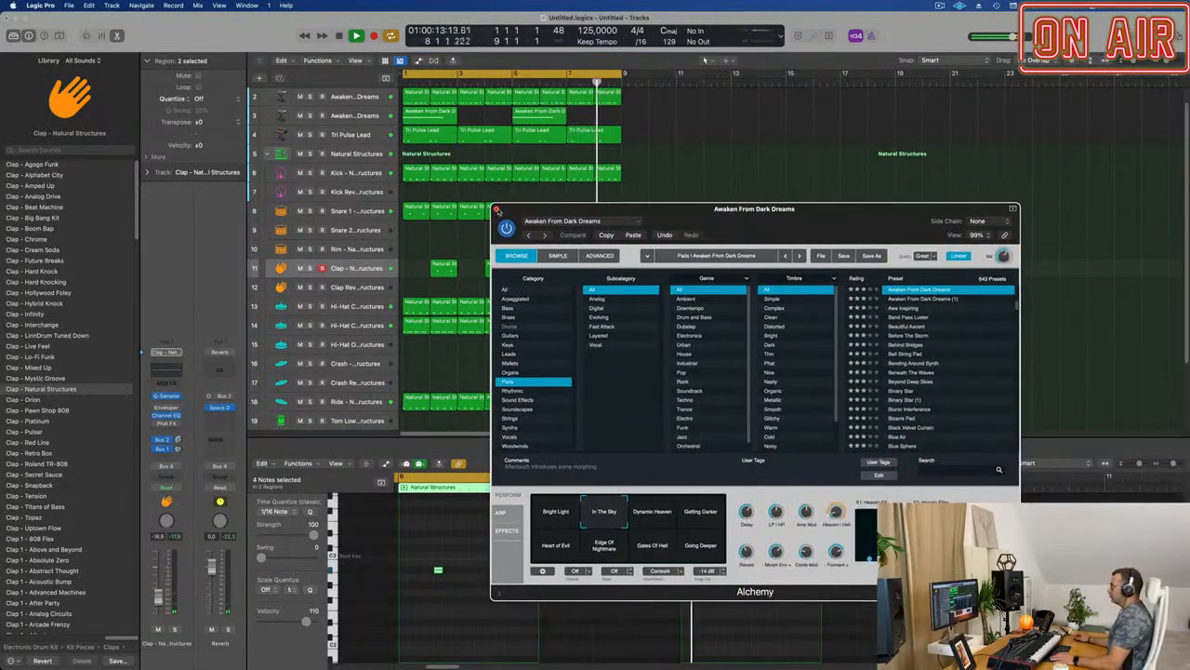
left_click(496, 210)
left_click(739, 198)
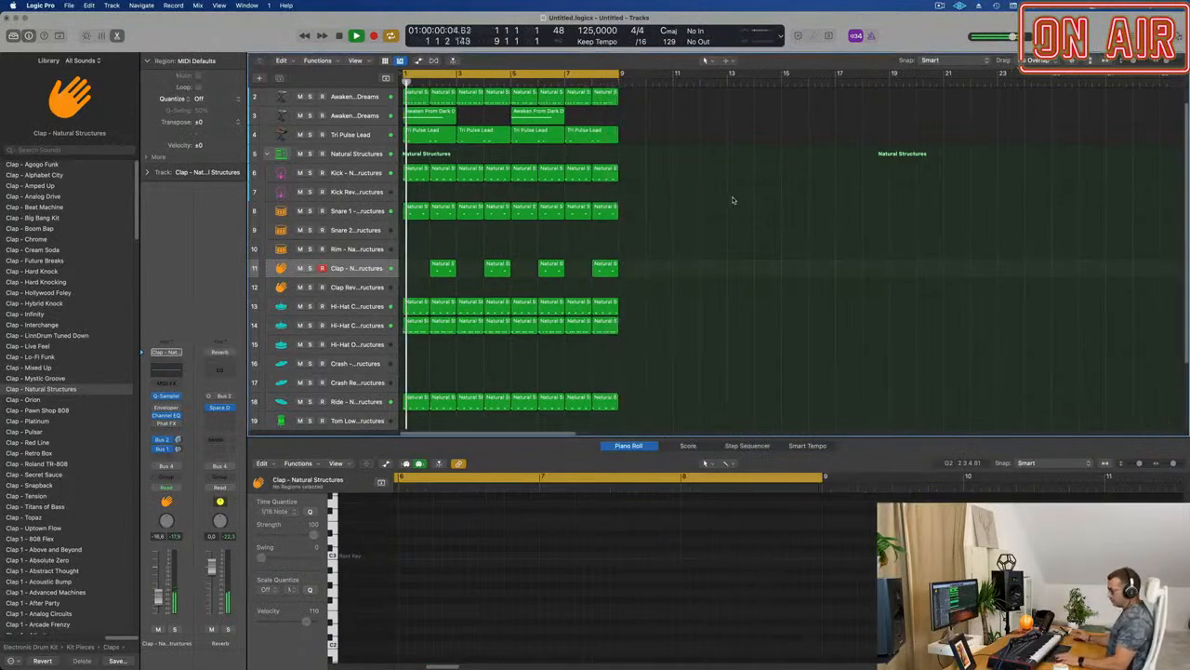
Repeat all regions of the eight-bar loop three times to fill 32 bars.
key("super+a")
key("super+r")
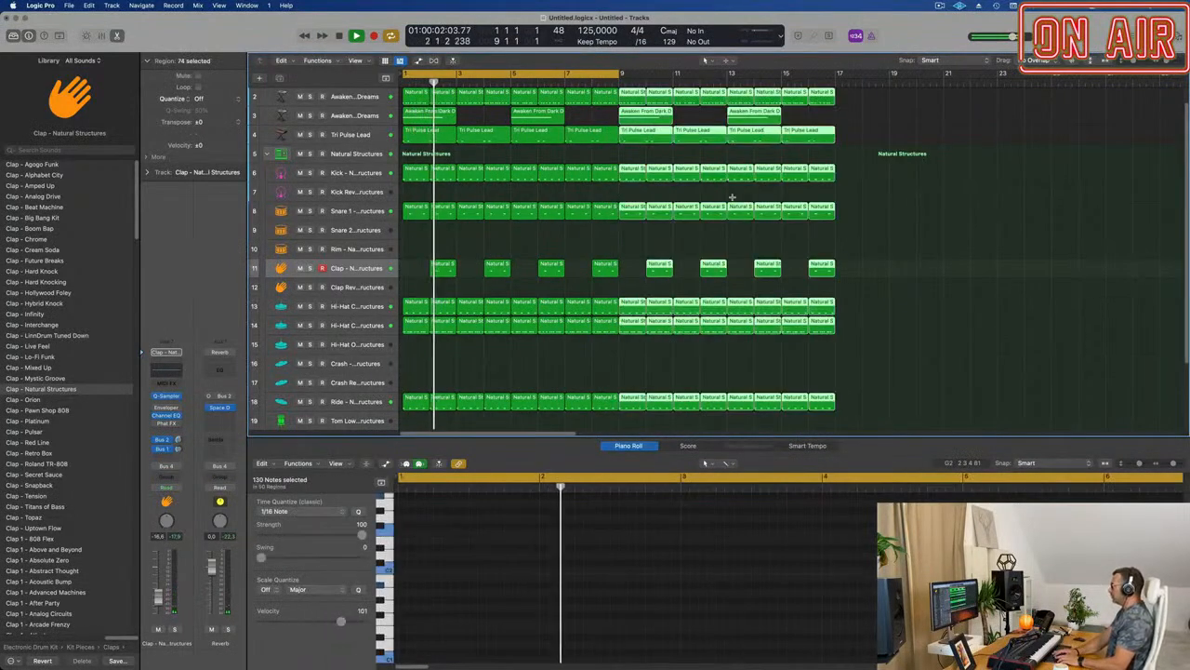
key("super+r")
key("super+r")
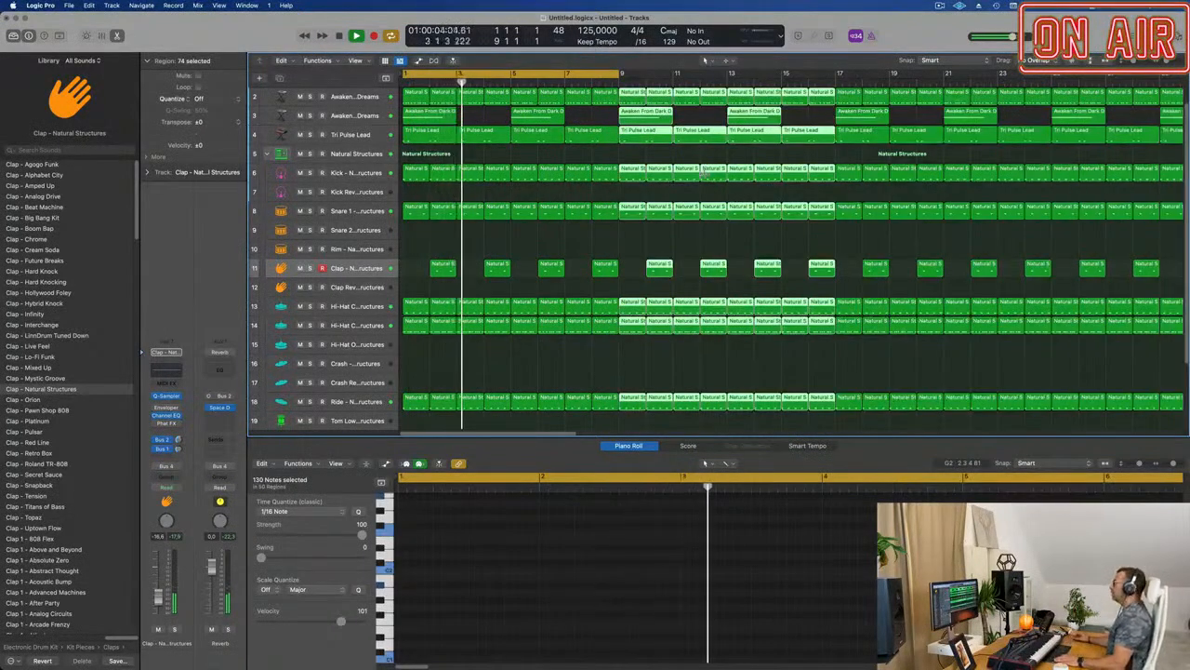
Extend the cycle range to span the whole arrangement from bar 1 to bar 33.
scroll(728, 198, "down", 5)
left_click_drag(502, 73, 796, 75)
left_click(862, 224)
scroll(767, 225, "up", 3)
scroll(734, 221, "down", 2)
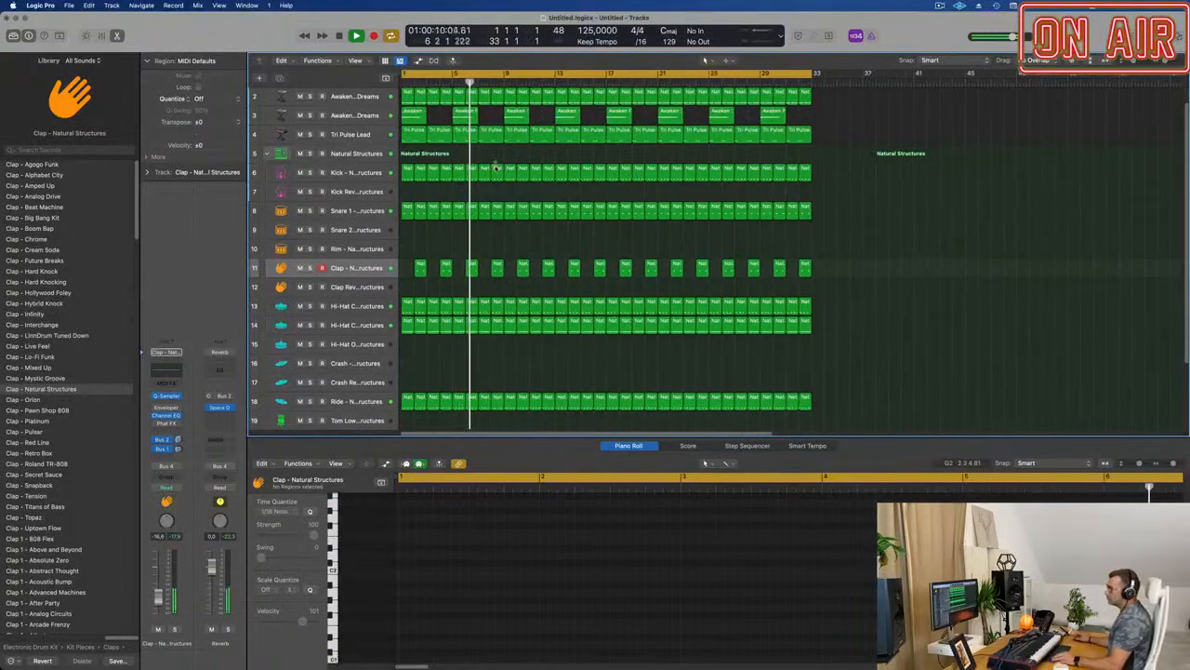
scroll(455, 245, "down", 1)
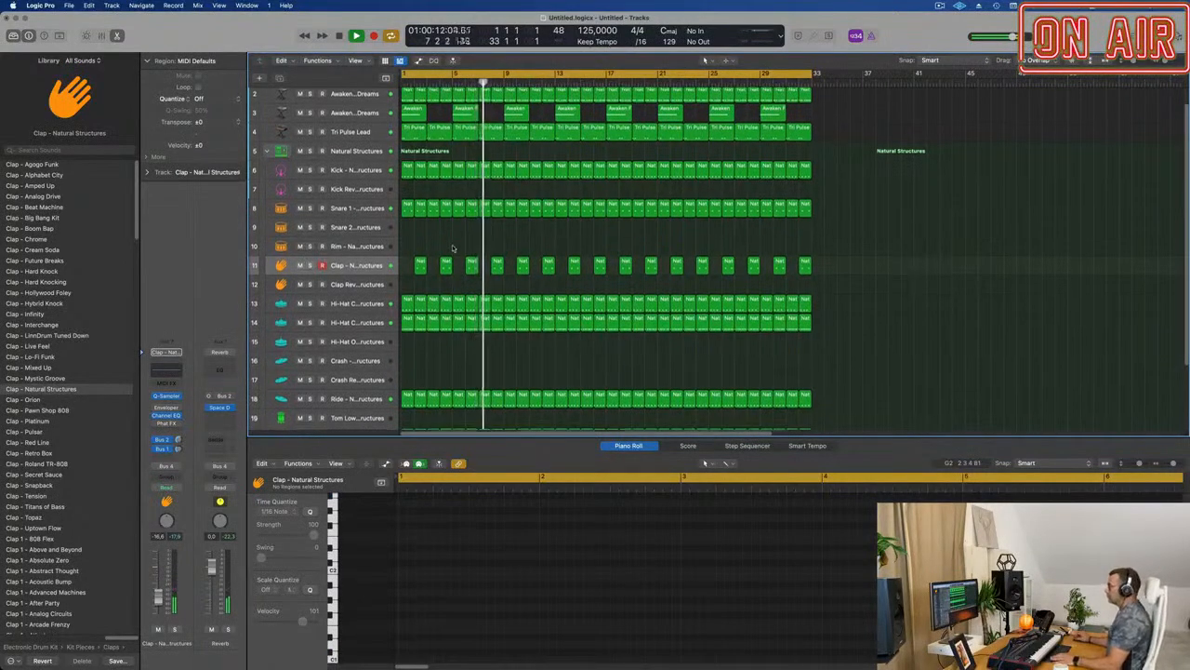
Lower the Clap track's Bus 1 send to about -16.8 dB and its volume to about -17.0 dB.
left_click(369, 264)
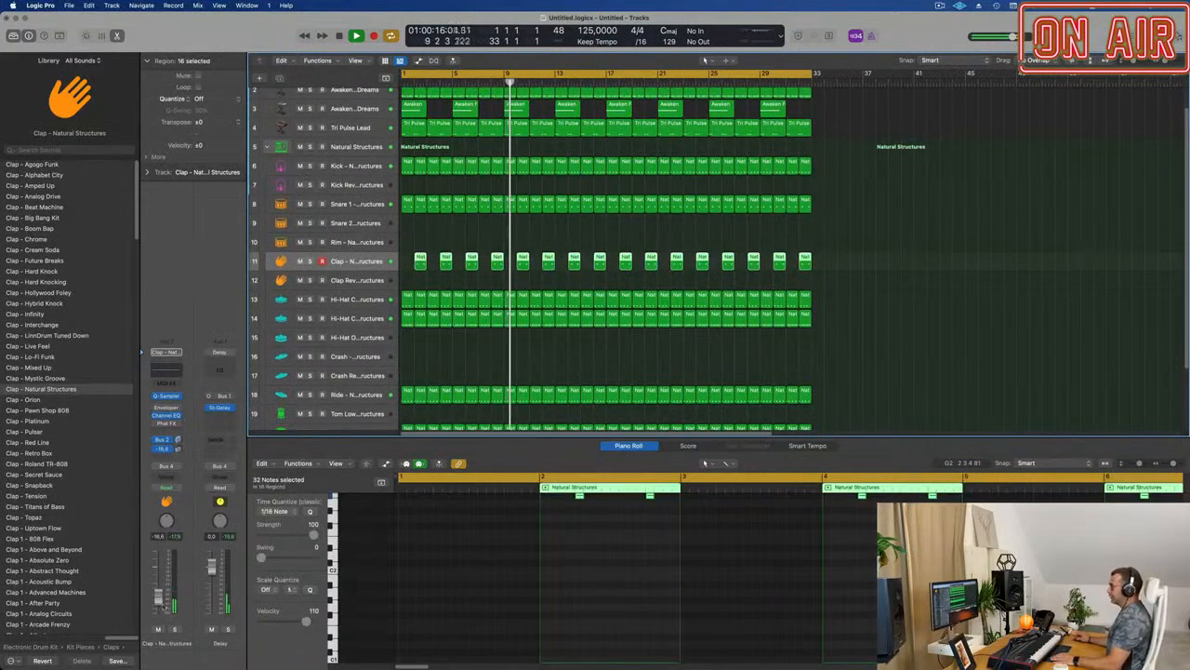
left_click(878, 277)
key("super+Right")
key("super+Right")
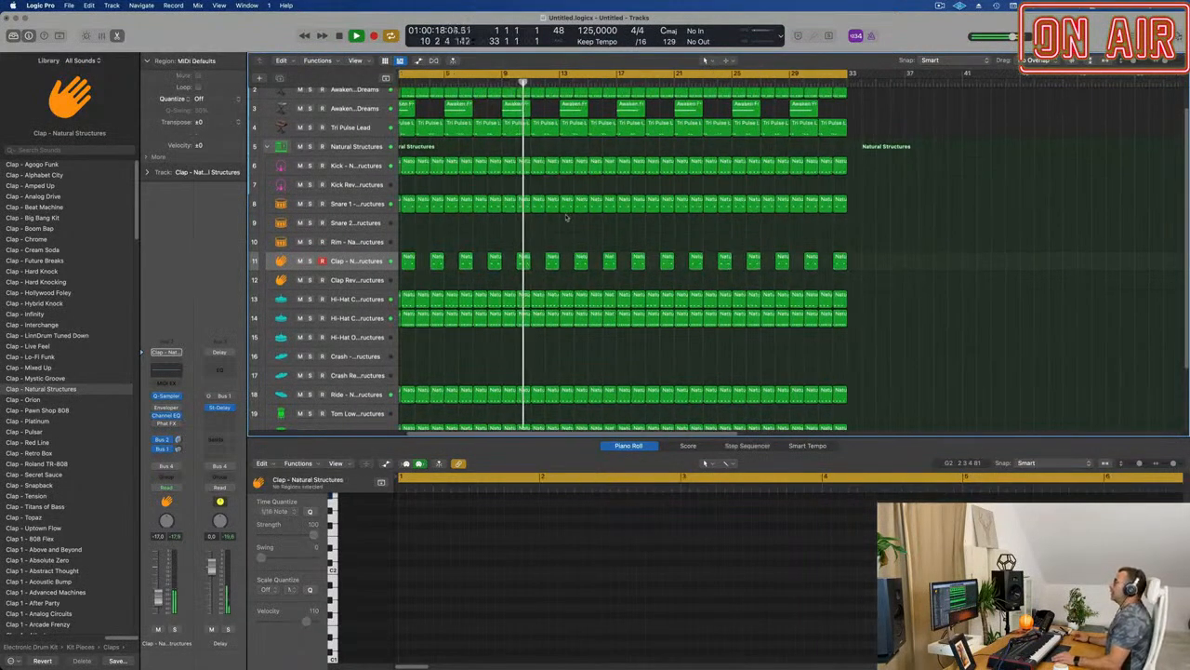
Duplicate the Tri Pulse Lead track and add a raised send to Bus 3 on the new track.
left_click(346, 129)
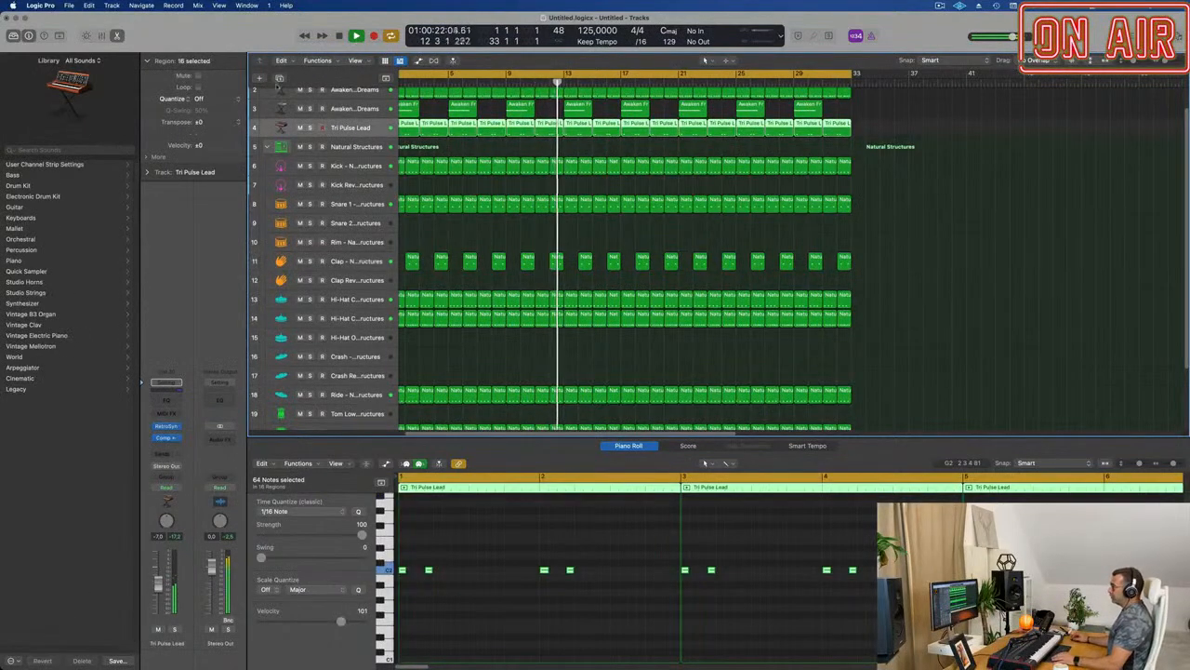
left_click(279, 78)
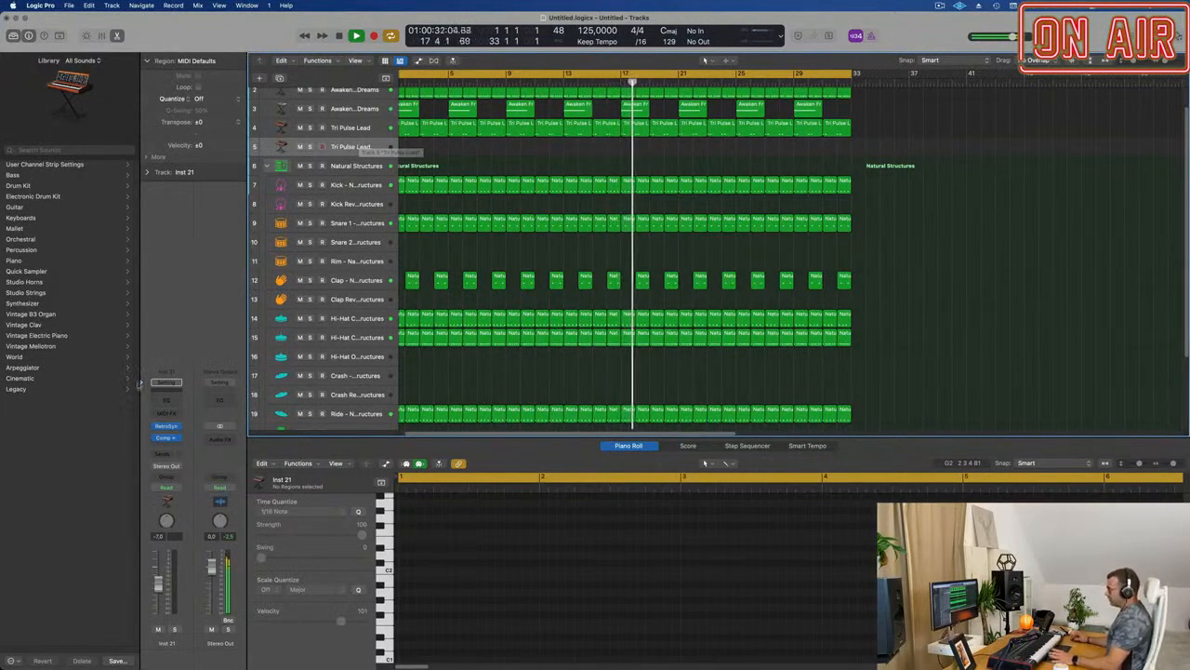
left_click(166, 454)
mouse_move(178, 479)
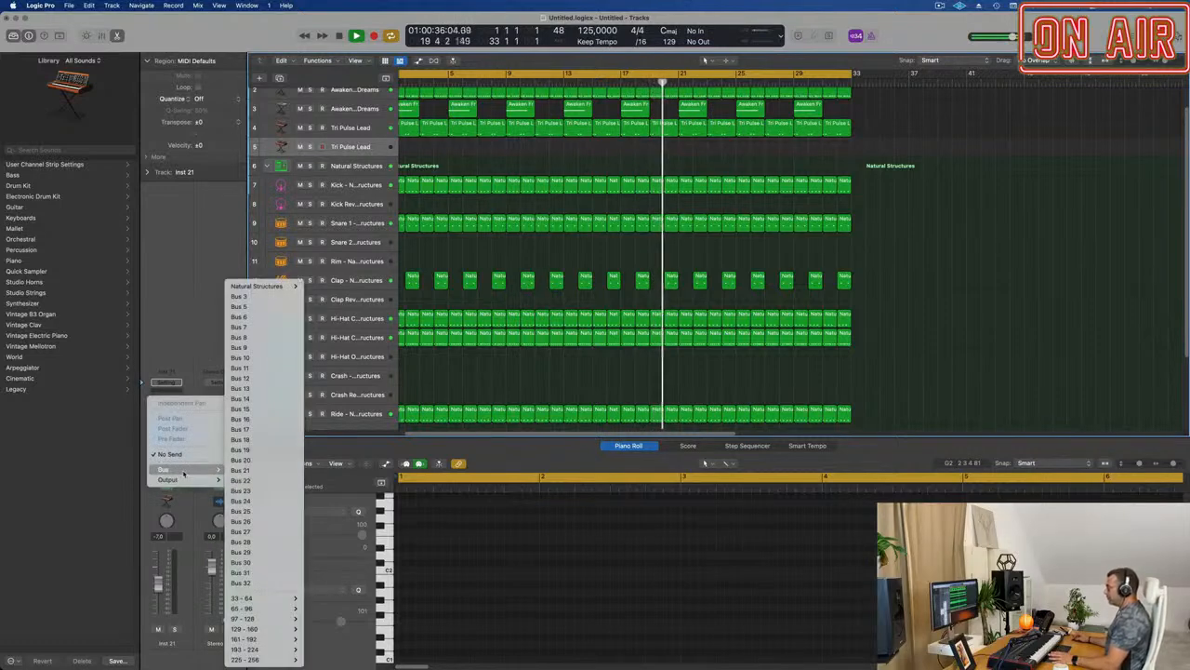
left_click(272, 295)
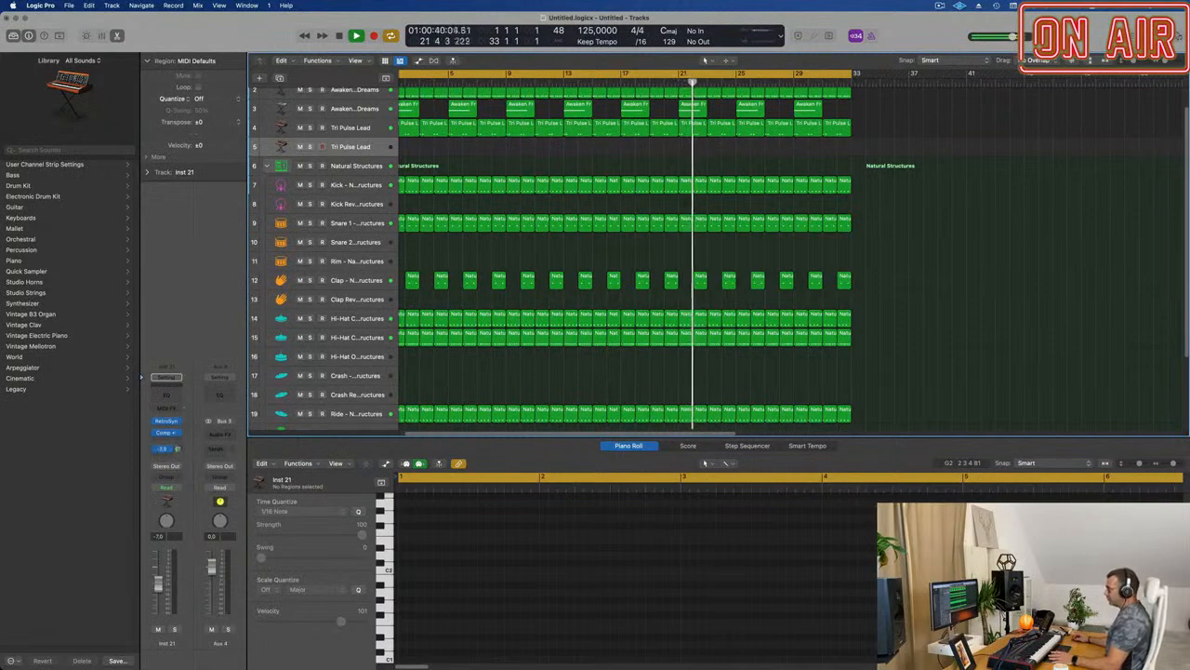
Insert a stereo SilverVerb on the Bus 3 aux channel and set its wet output to 100%.
left_click(221, 434)
mouse_move(216, 459)
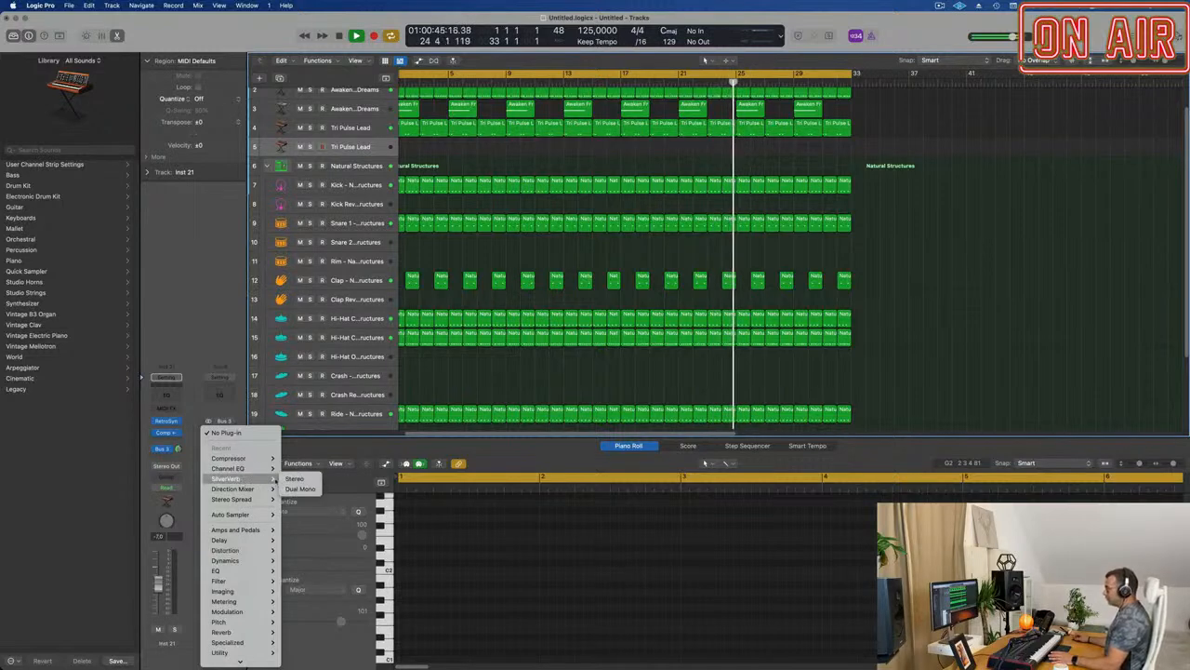
left_click(294, 478)
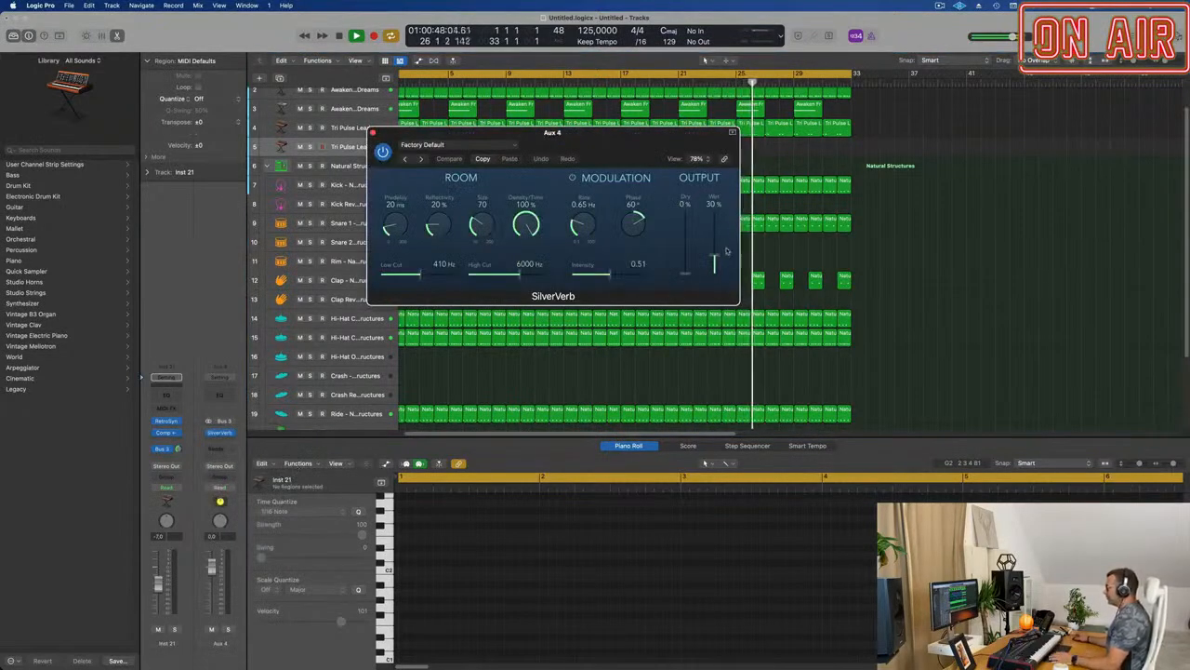
Load the grandiose preset in SilverVerb and move its window clear of the track headers.
left_click(454, 147)
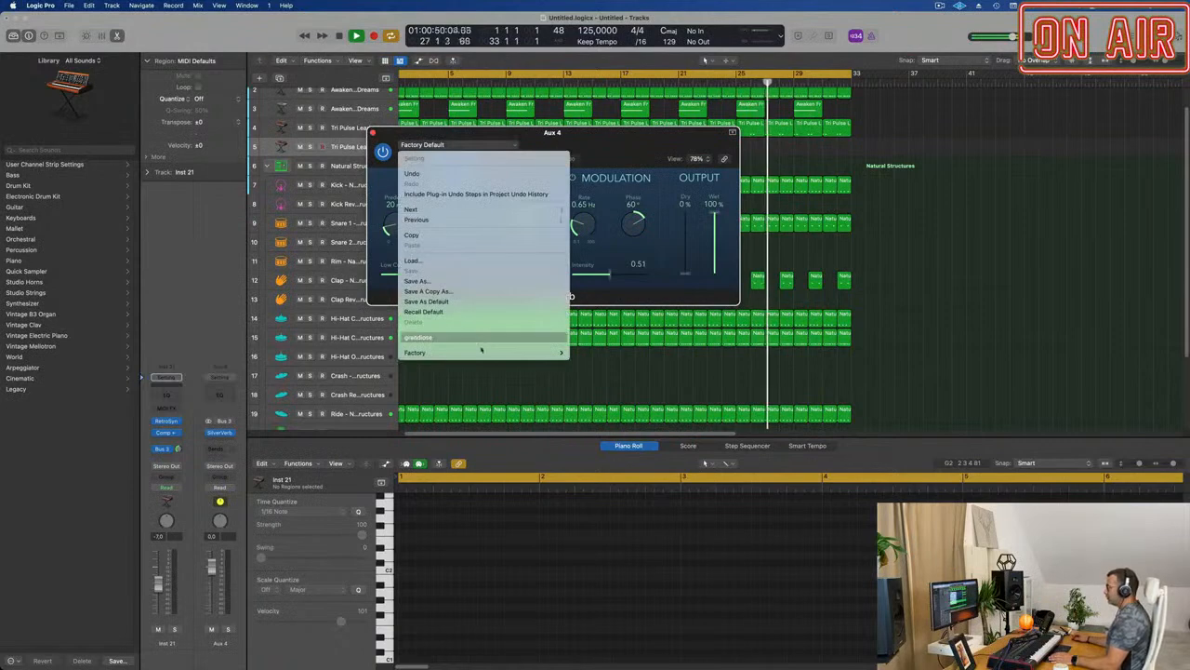
mouse_move(520, 352)
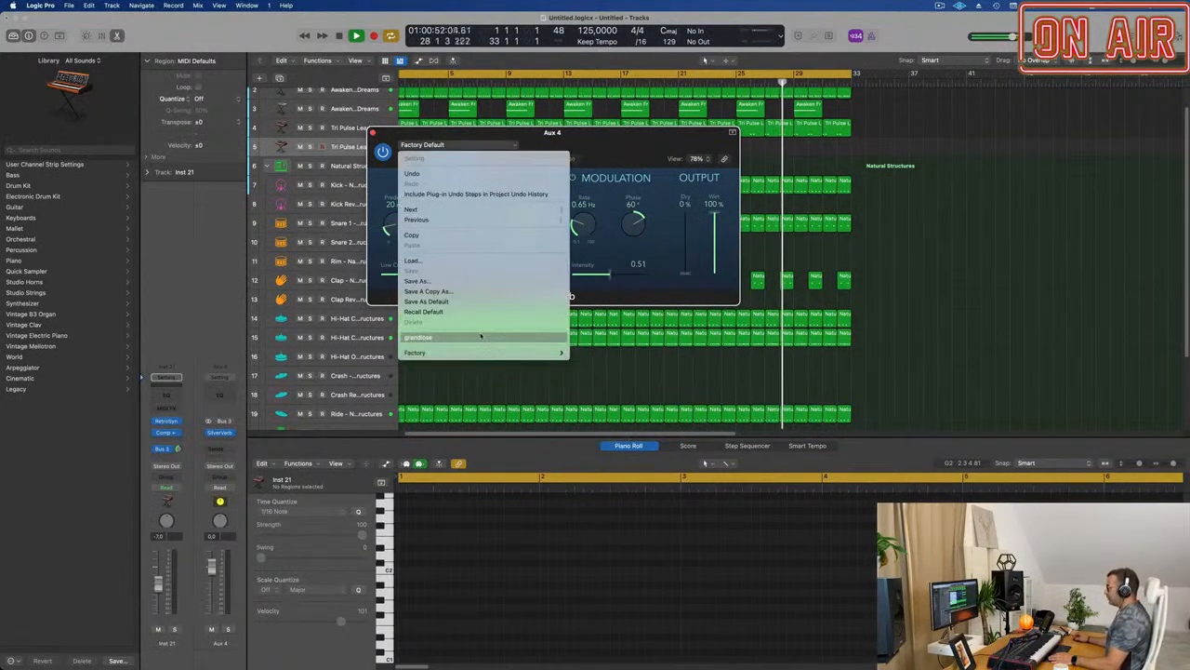
left_click(418, 336)
left_click_drag(720, 145, 1057, 176)
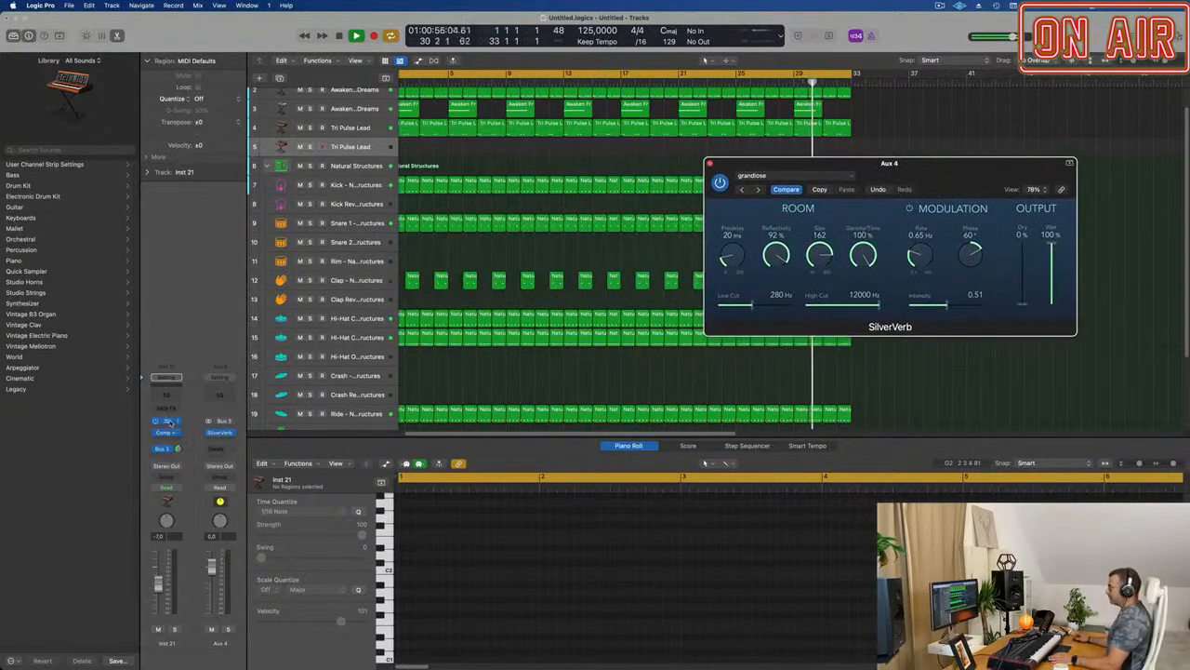
Arrange the new lead track's Retro Synth and Compressor windows side by side and lower its volume to about -7.4 dB.
left_click(168, 421)
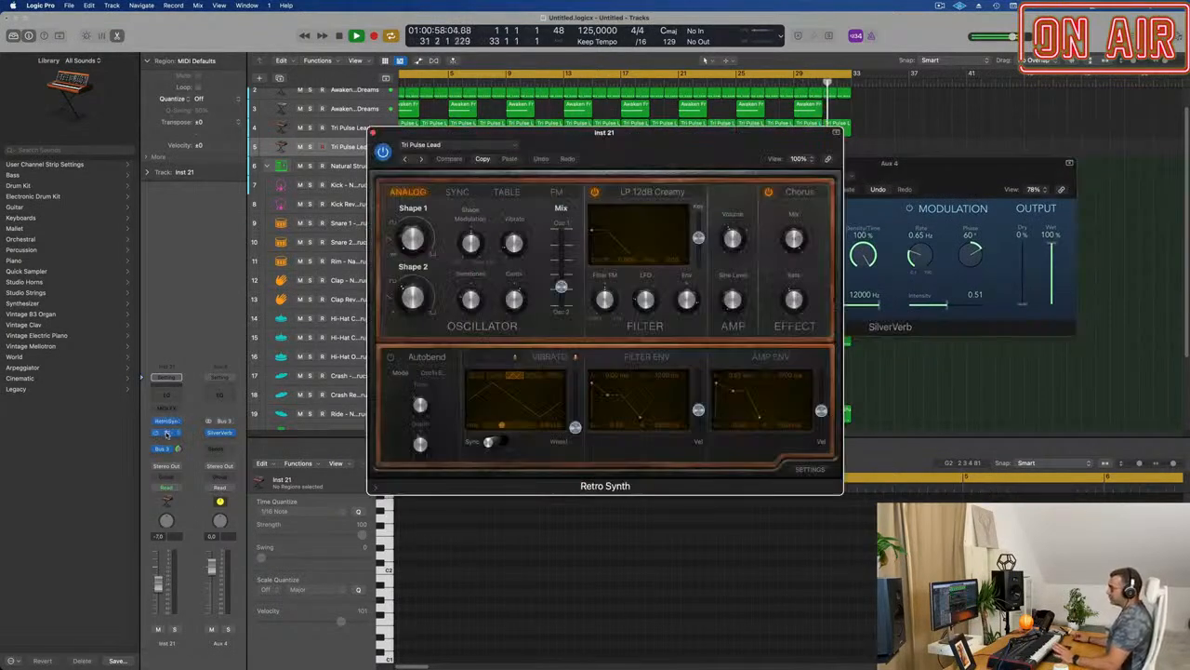
left_click(166, 433)
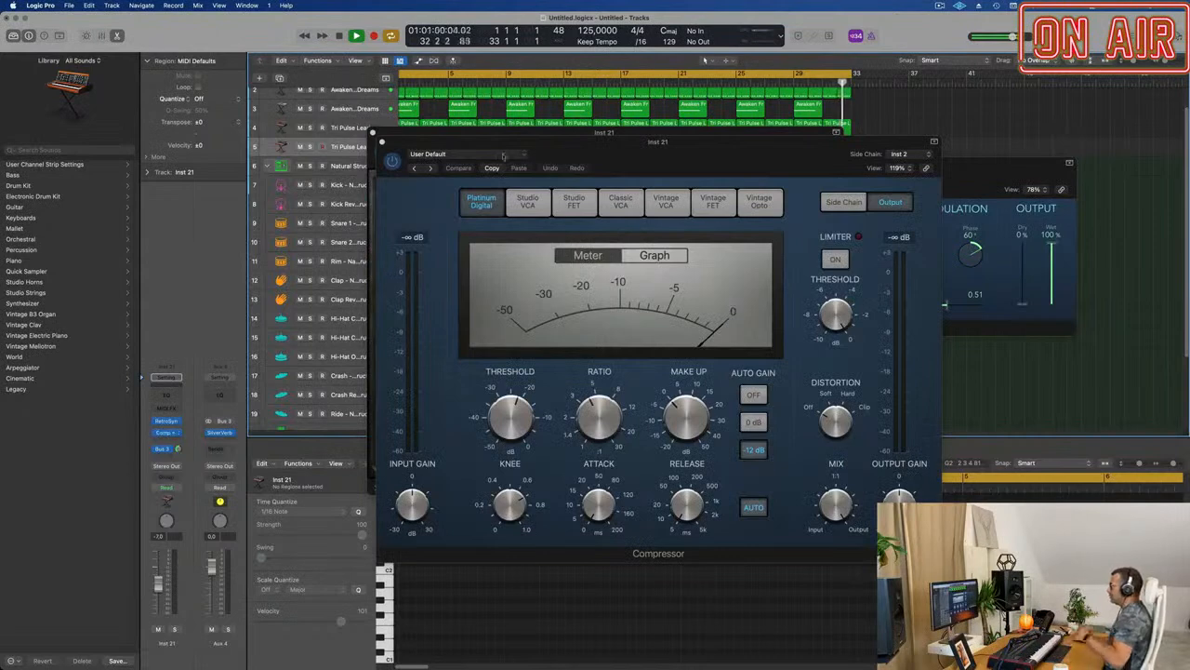
left_click_drag(593, 155, 933, 164)
left_click_drag(617, 147, 480, 173)
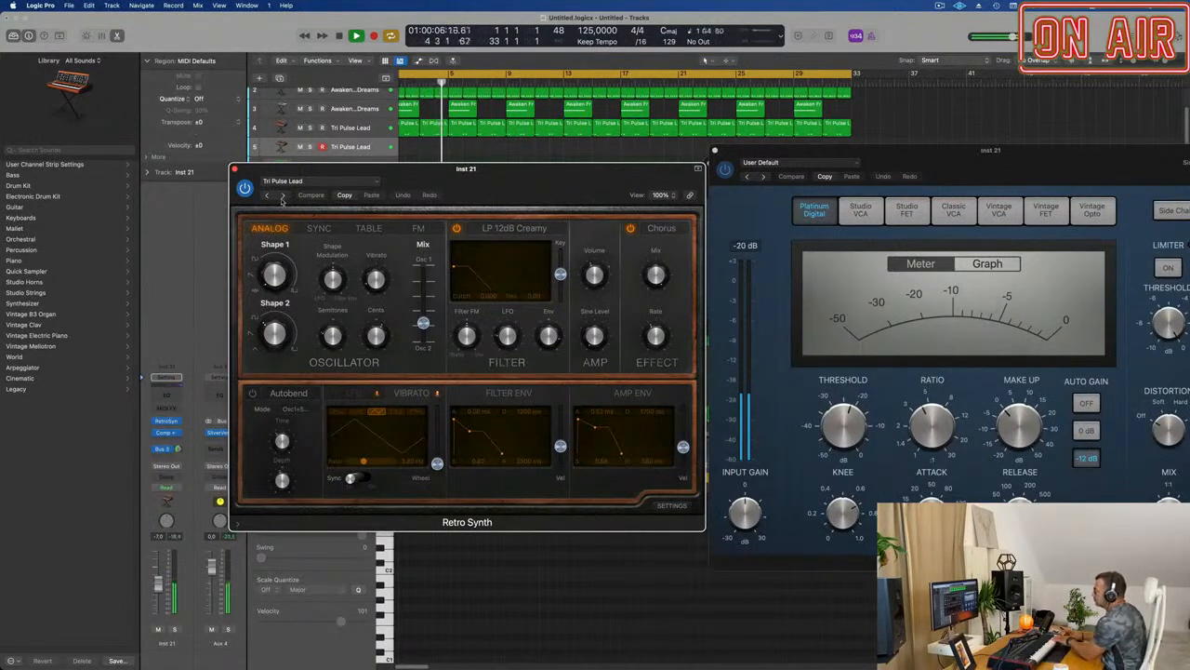
left_click_drag(365, 182, 425, 202)
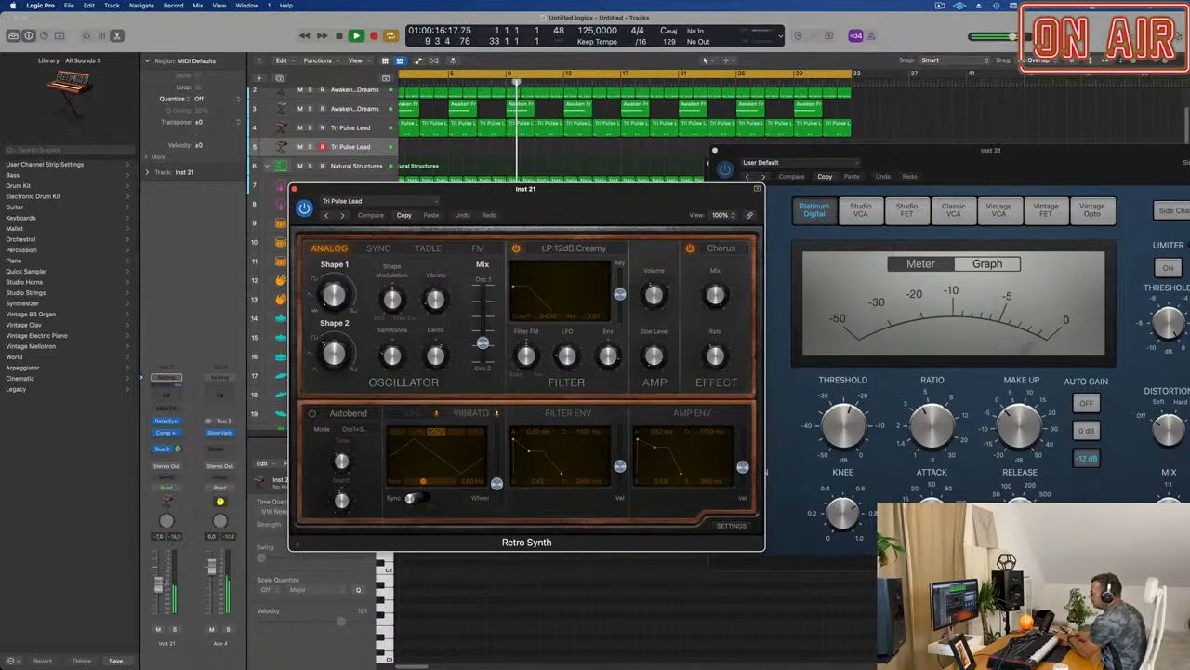
left_click_drag(159, 586, 159, 588)
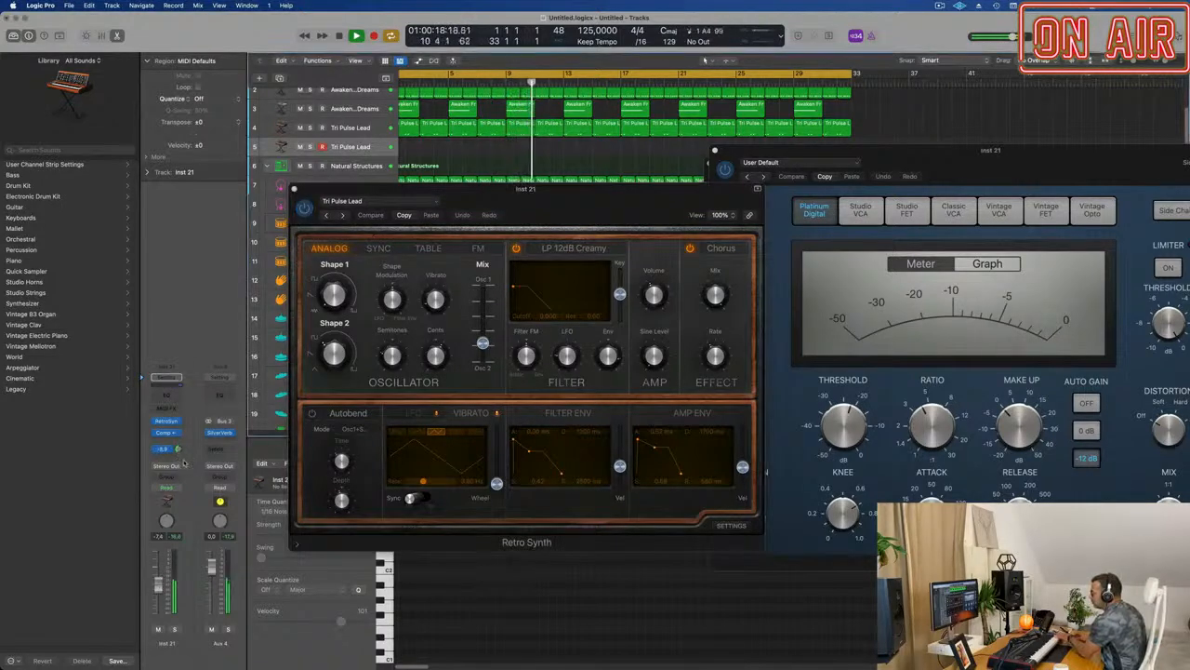
Shift the Retro Synth oscillator mix toward Osc 1 and raise the vibrato rate.
mouse_move(482, 342)
left_mouse_down()
mouse_move(483, 323)
mouse_move(483, 358)
left_mouse_up()
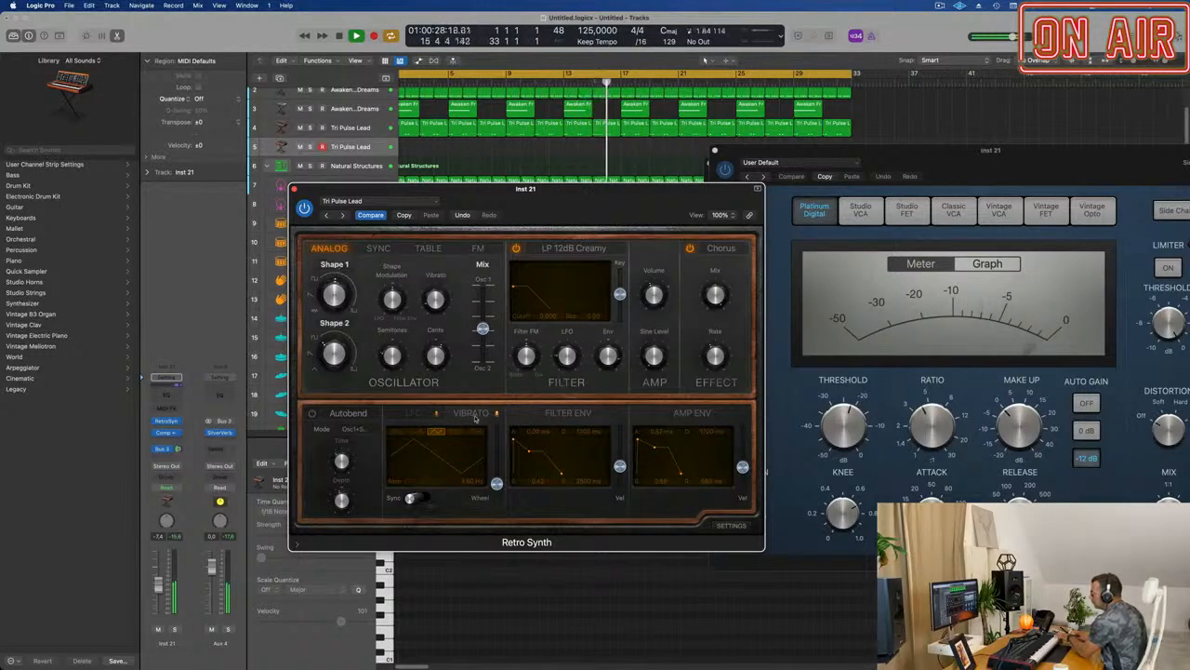
left_click_drag(500, 441, 498, 486)
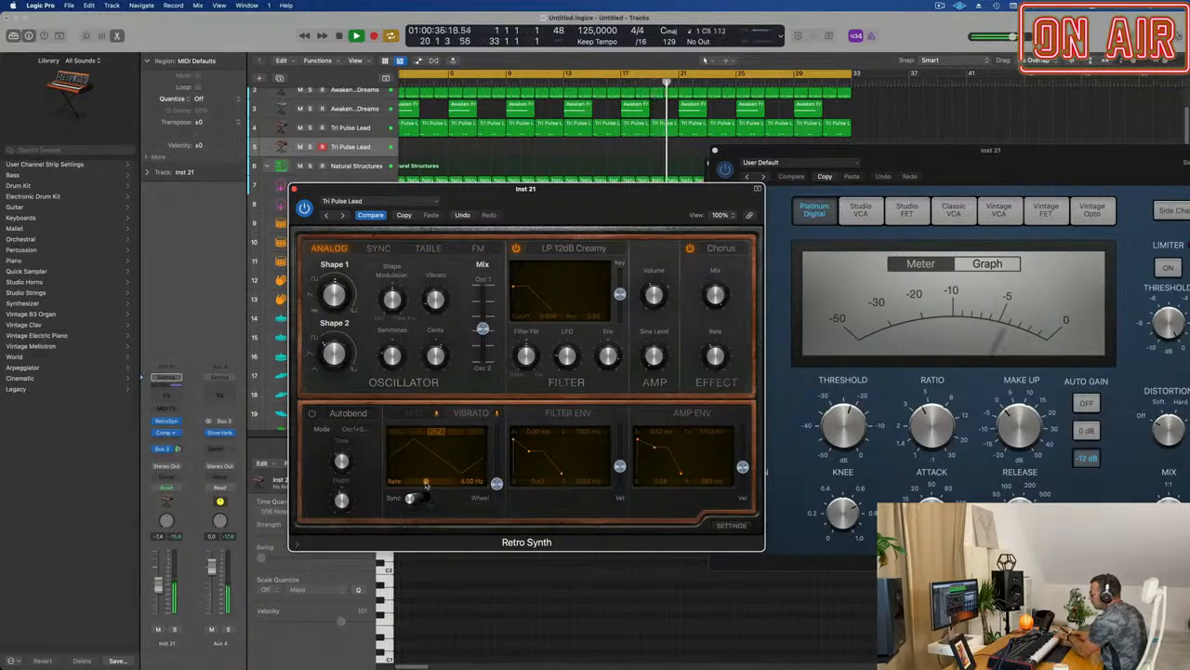
left_click_drag(426, 484, 430, 484)
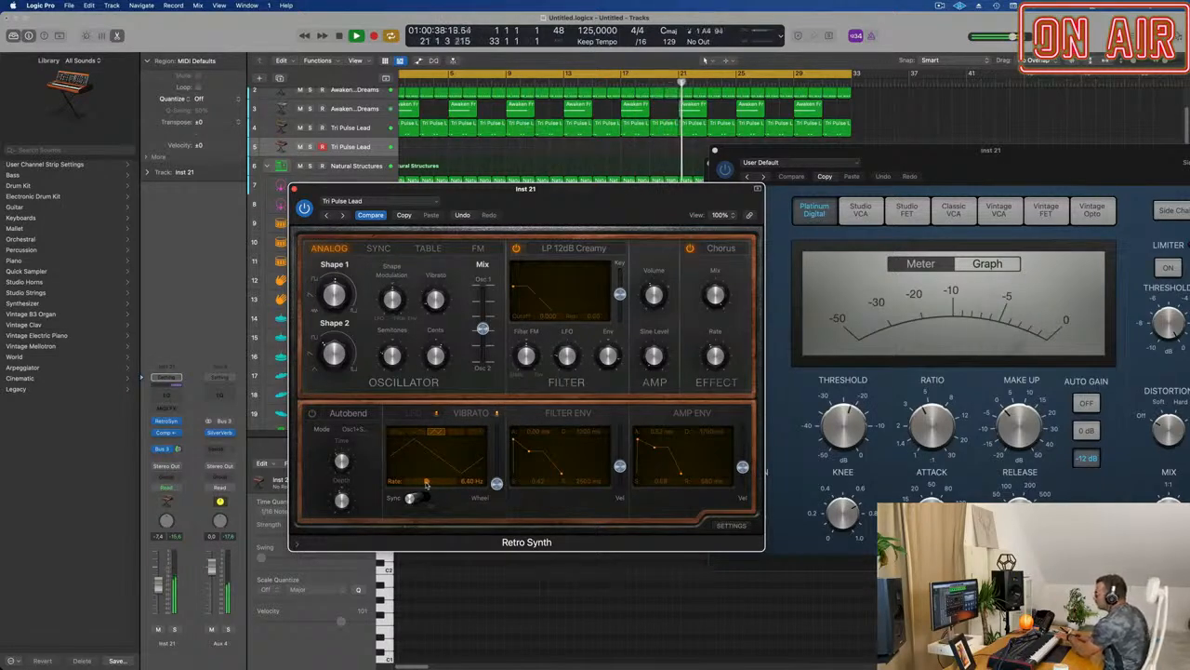
Switch the Retro Synth effect from Chorus to Flanger and adjust its rate.
left_click(721, 248)
left_click(716, 265)
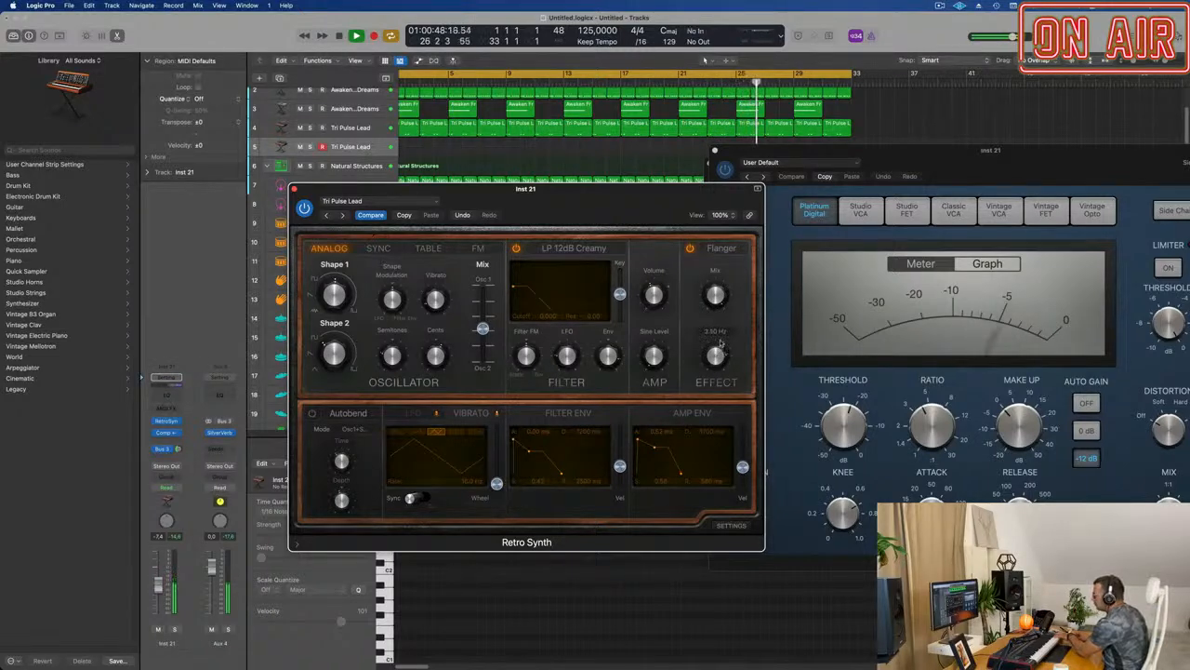
left_click_drag(717, 352, 716, 349)
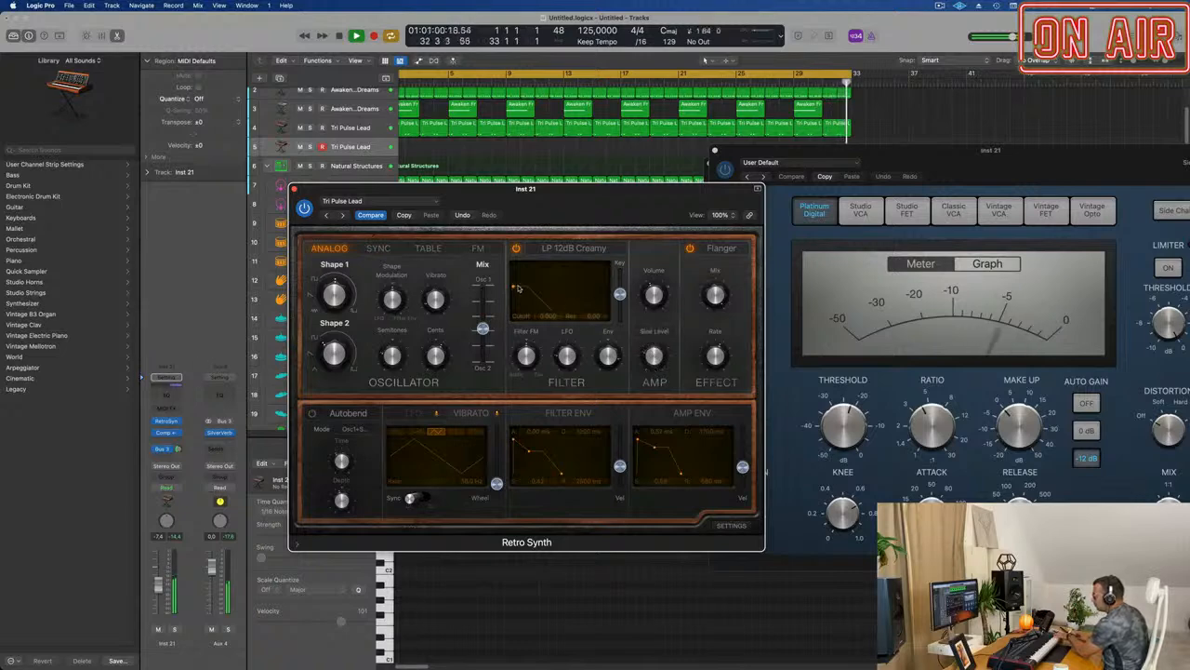
Raise the Retro Synth filter cutoff and switch the modulation display from Vibrato to LFO.
left_click_drag(559, 286, 552, 292)
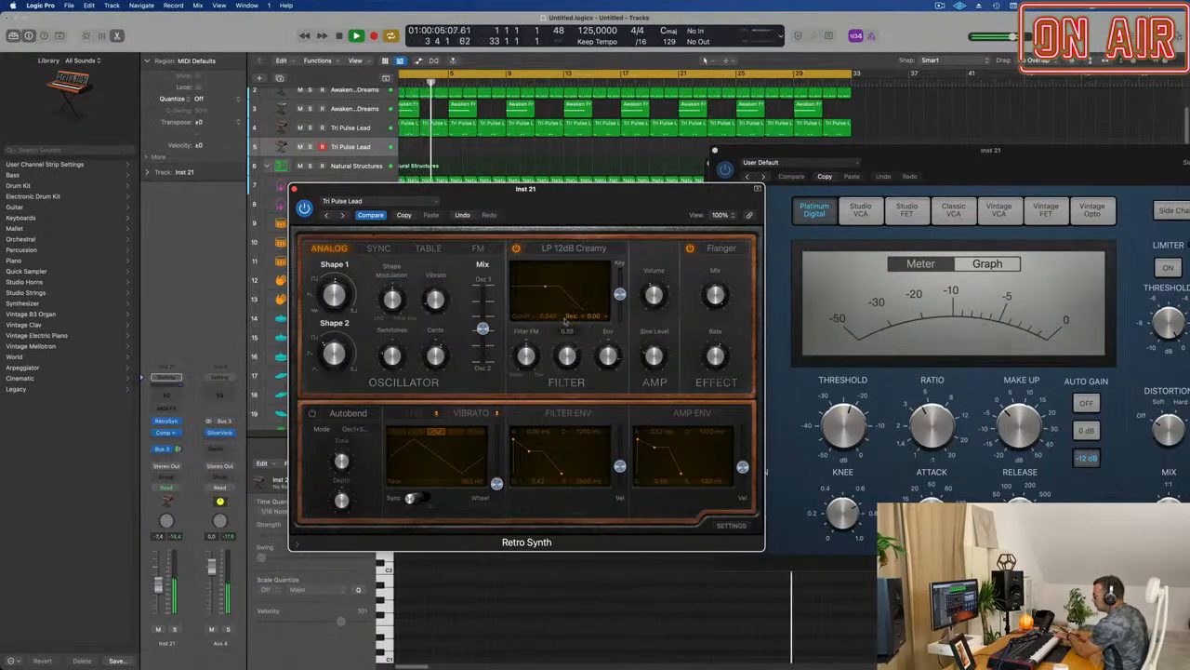
left_click(414, 413)
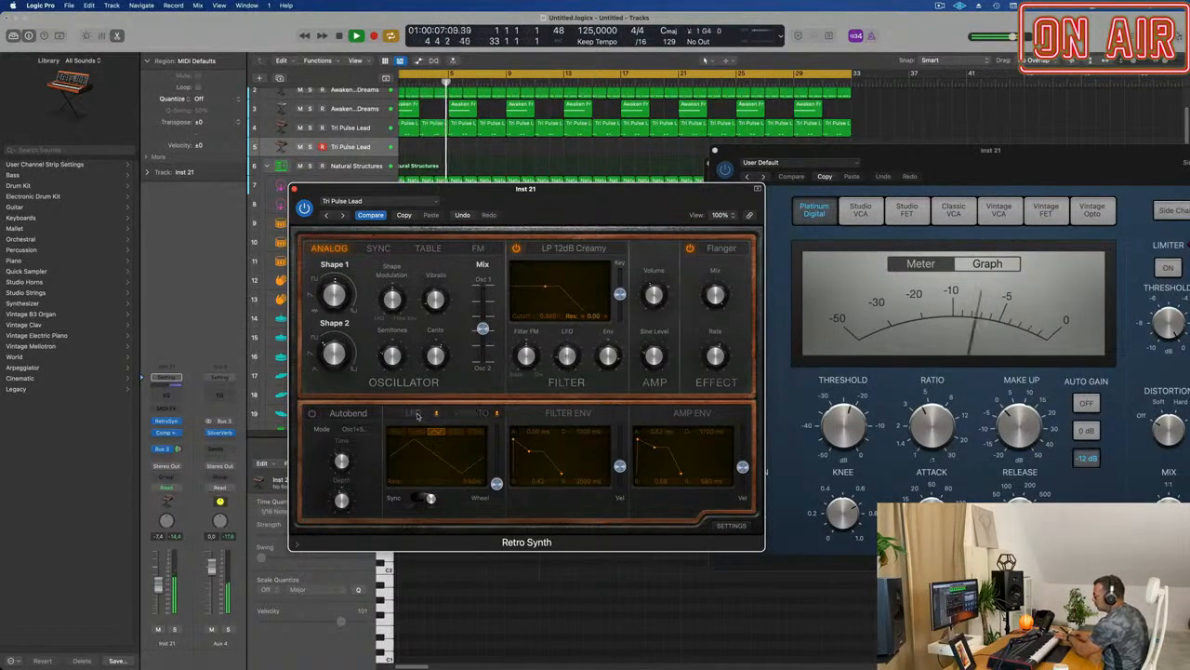
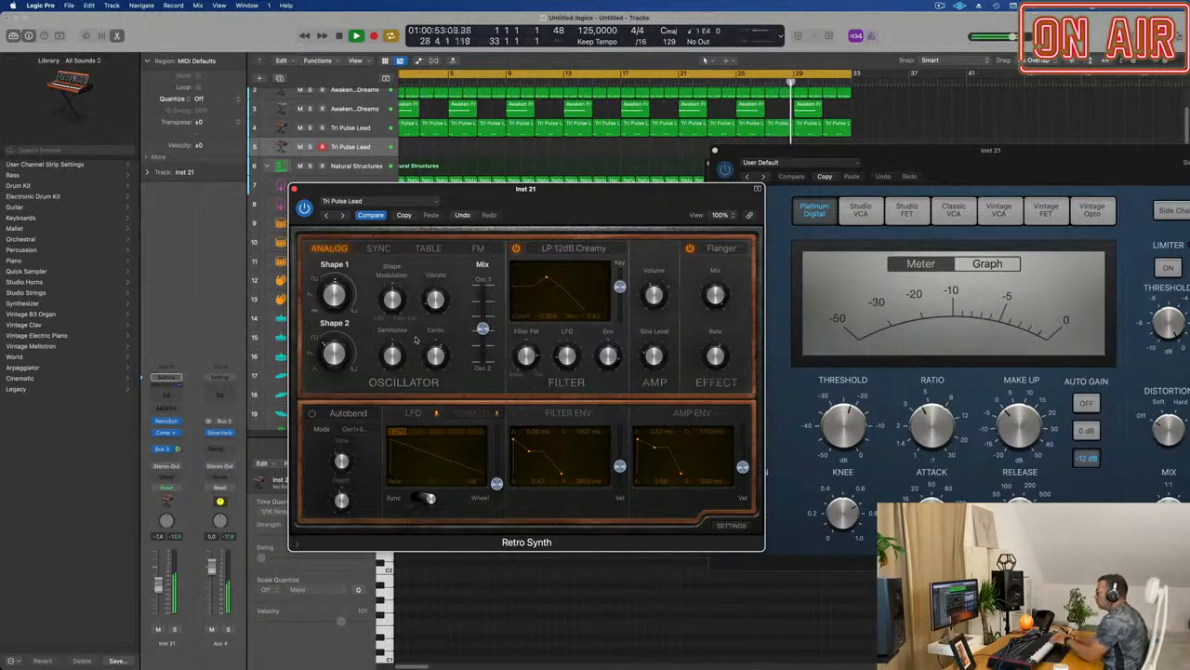
Shift the oscillator mix slightly toward Osc 2, and adjust Shape 1 and set Shape 2 to about 14 %.
mouse_move(483, 329)
left_mouse_down()
mouse_move(482, 364)
mouse_move(482, 291)
mouse_move(483, 328)
left_mouse_up()
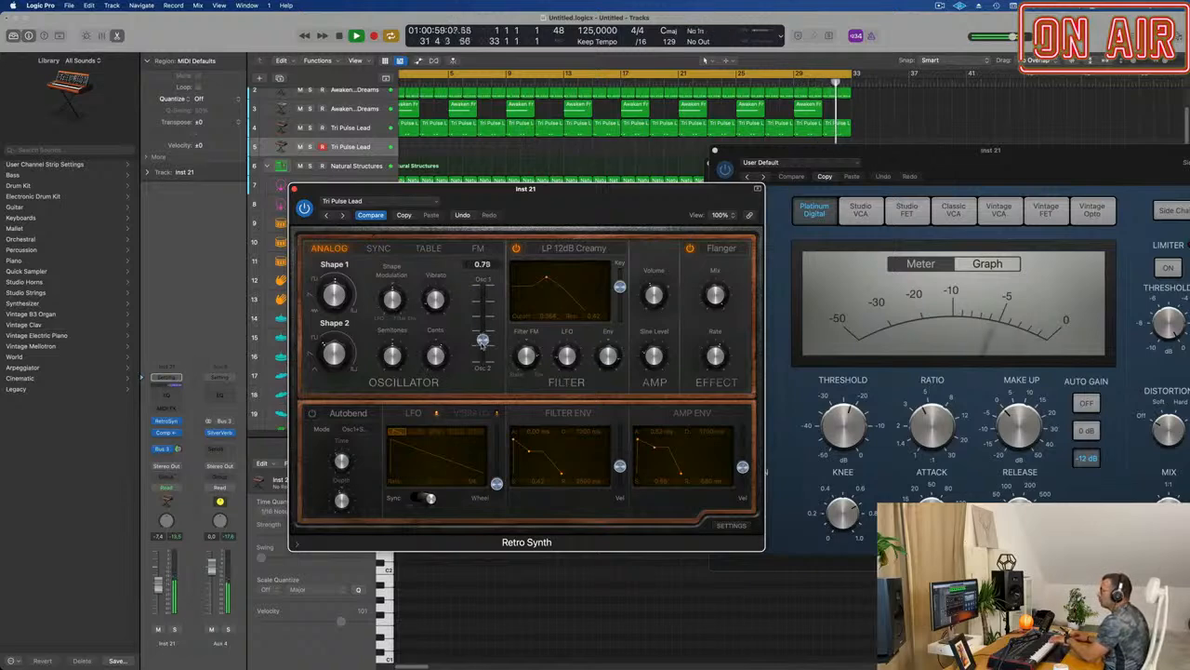
left_click_drag(482, 352, 483, 333)
left_click_drag(333, 352, 345, 351)
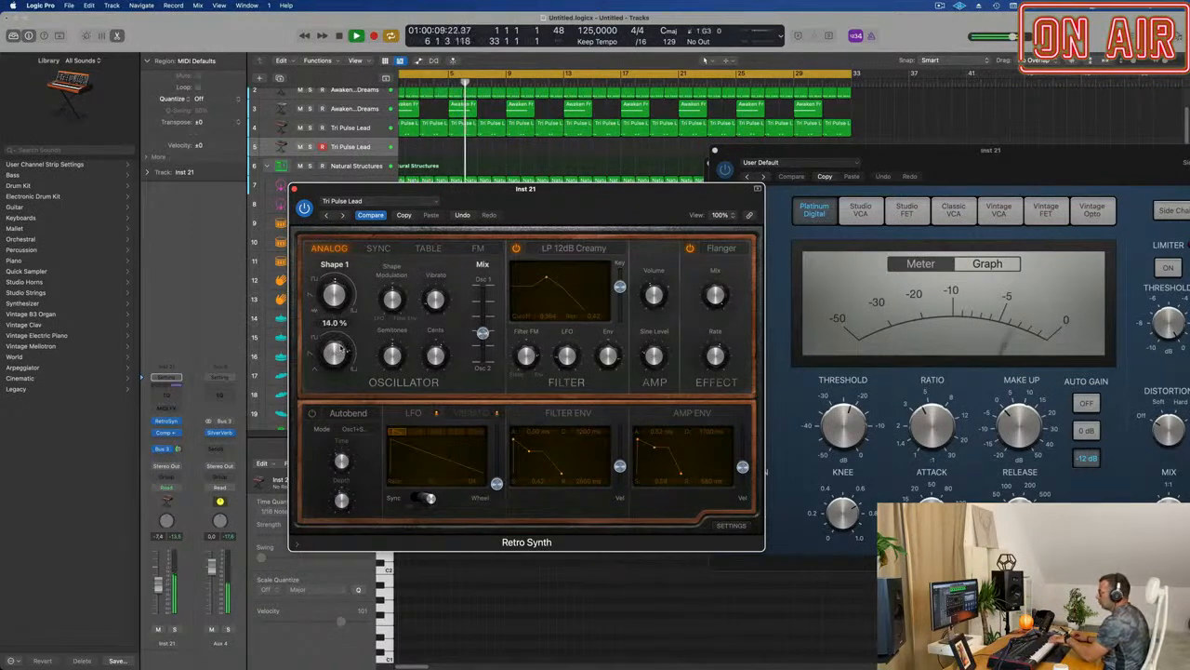
left_click_drag(338, 292, 340, 296)
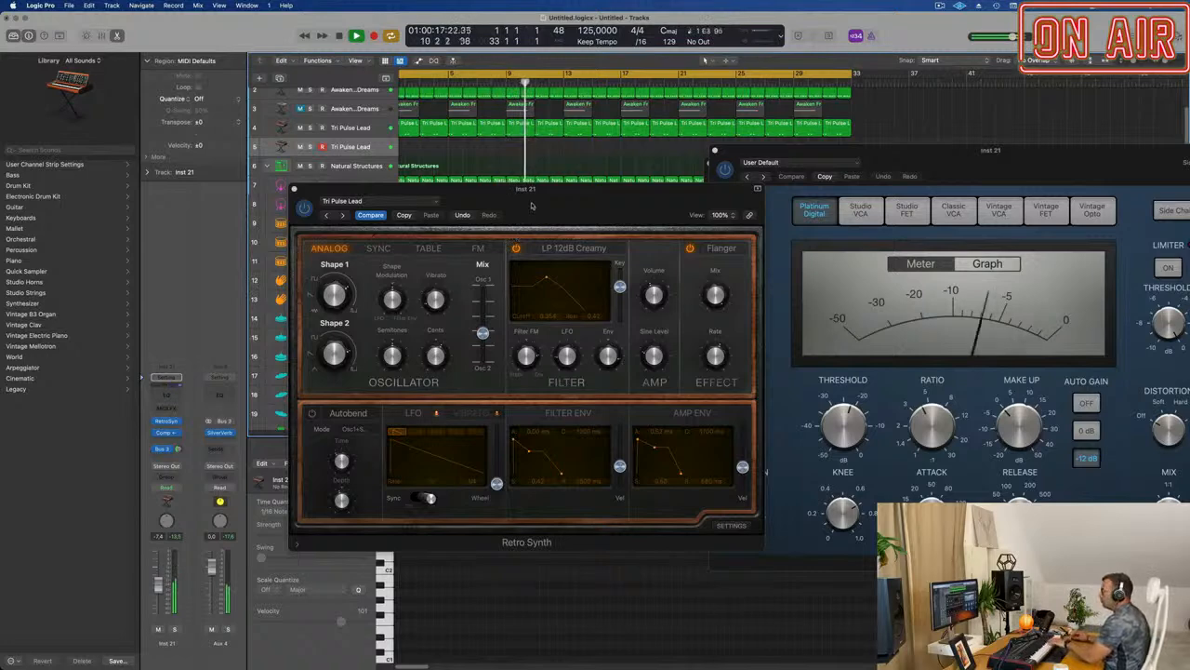
left_click(435, 281)
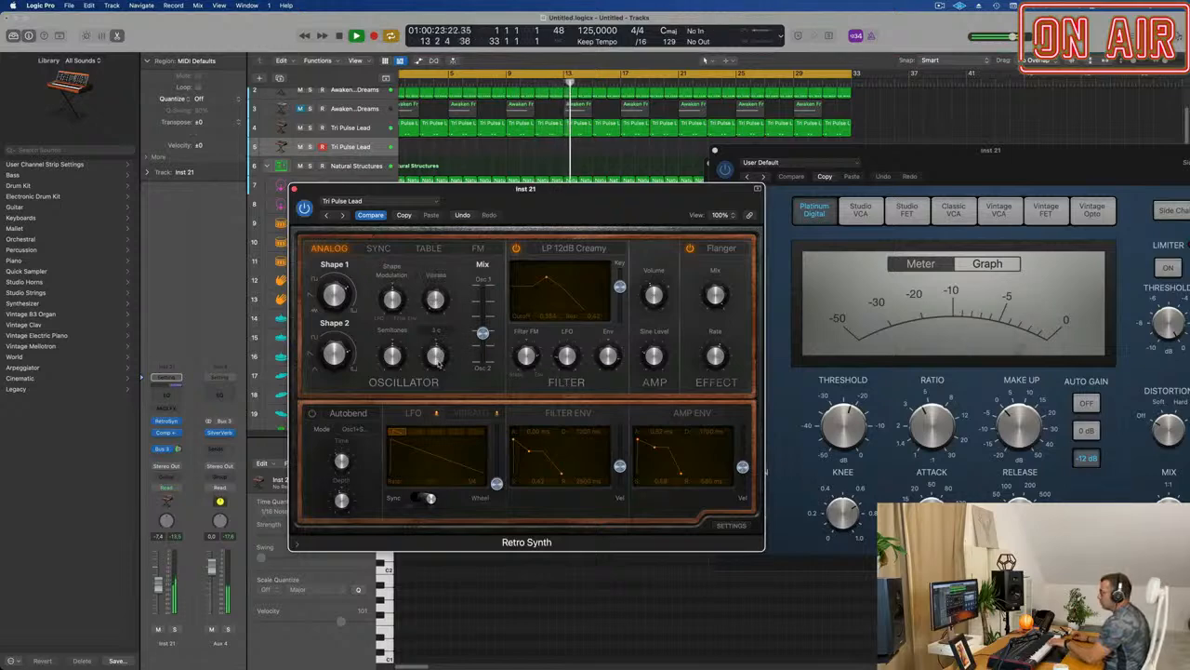
mouse_move(483, 333)
left_mouse_down()
mouse_move(484, 296)
mouse_move(483, 338)
left_mouse_up()
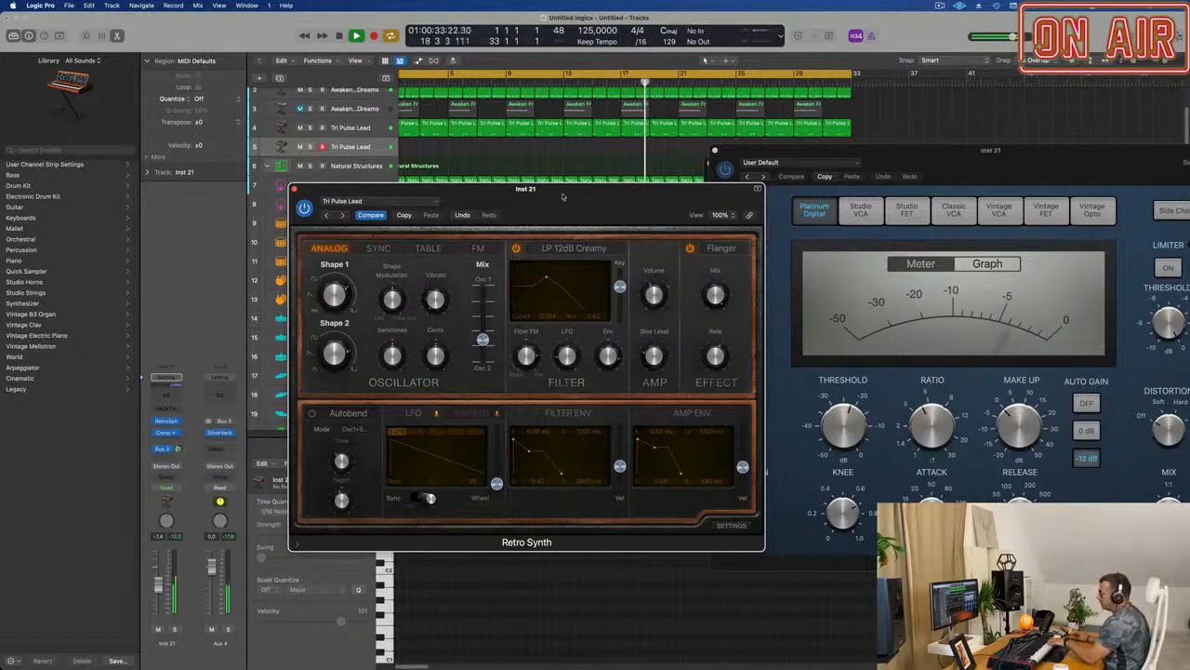
Try the Sync, Table and FM oscillator modes and settle on Table.
left_click(376, 249)
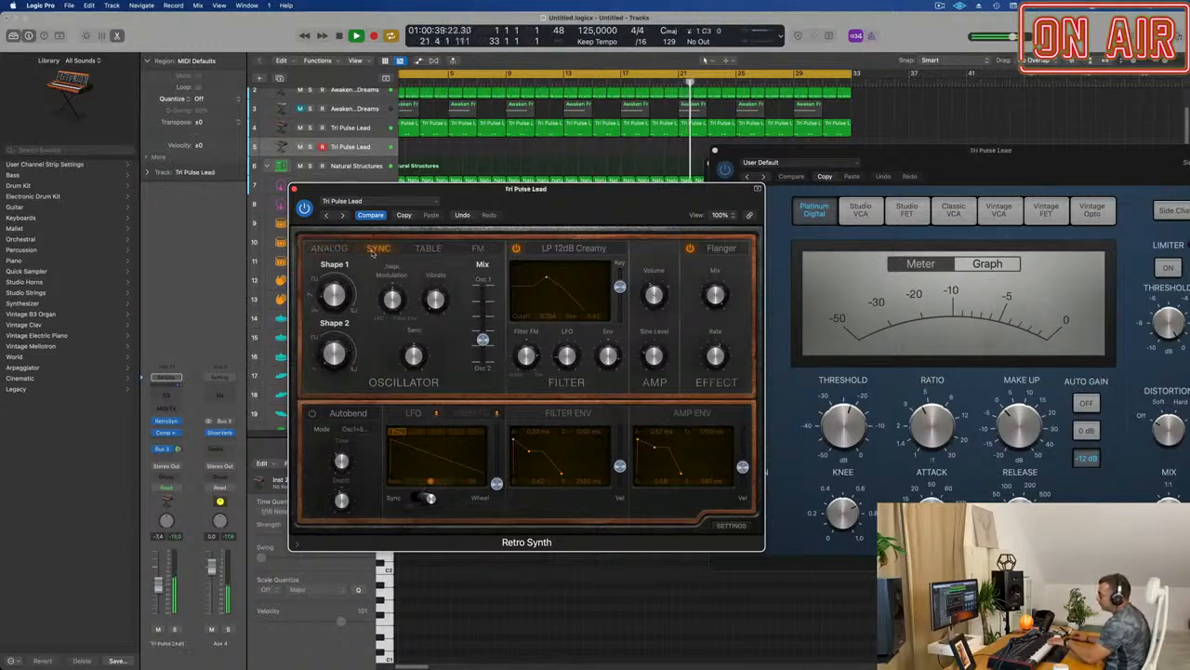
left_click(424, 249)
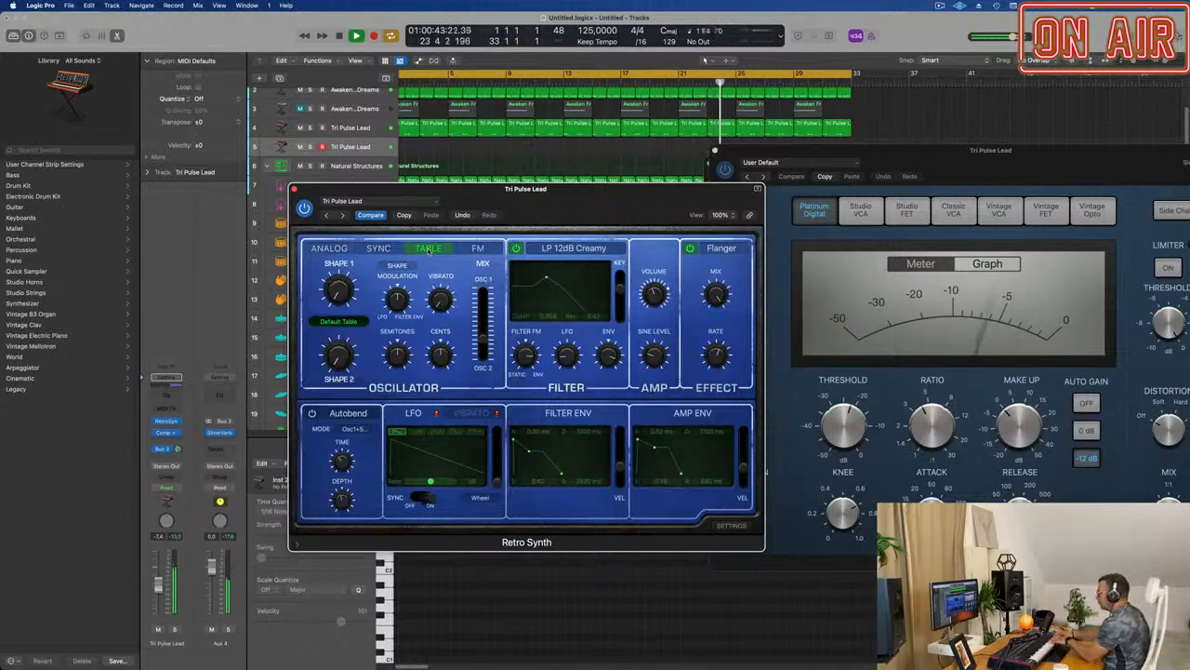
left_click(474, 248)
left_click(427, 248)
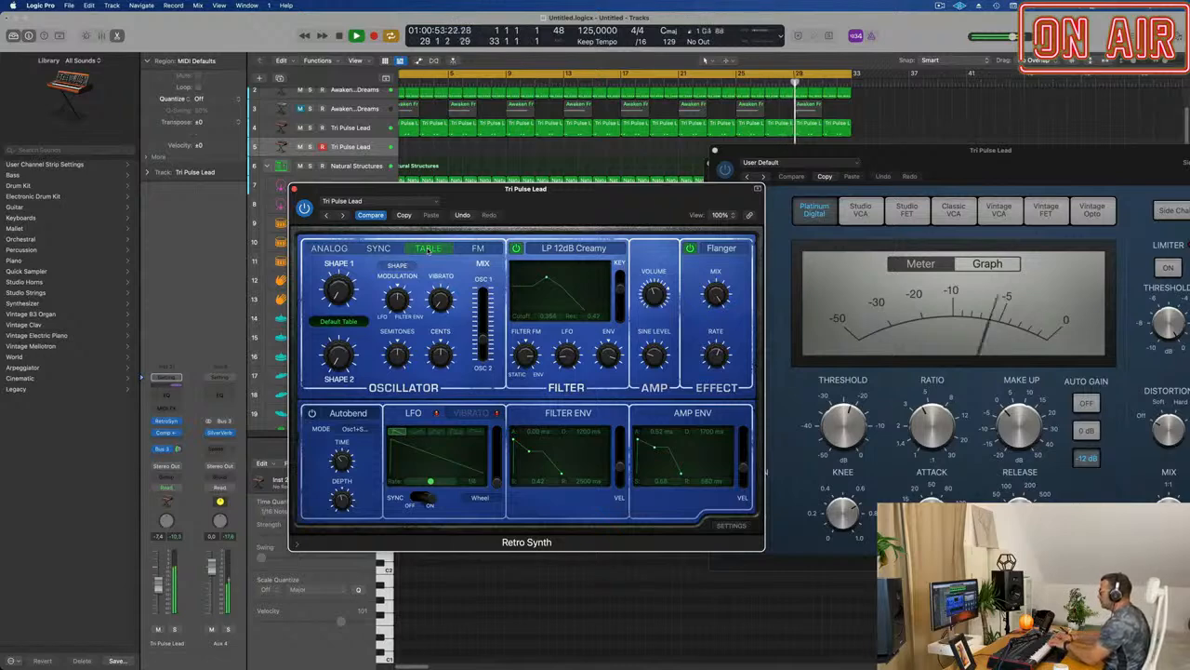
Set the oscillator vibrato to 0.05 semi and adjust Shape 1.
left_click_drag(604, 204, 635, 205)
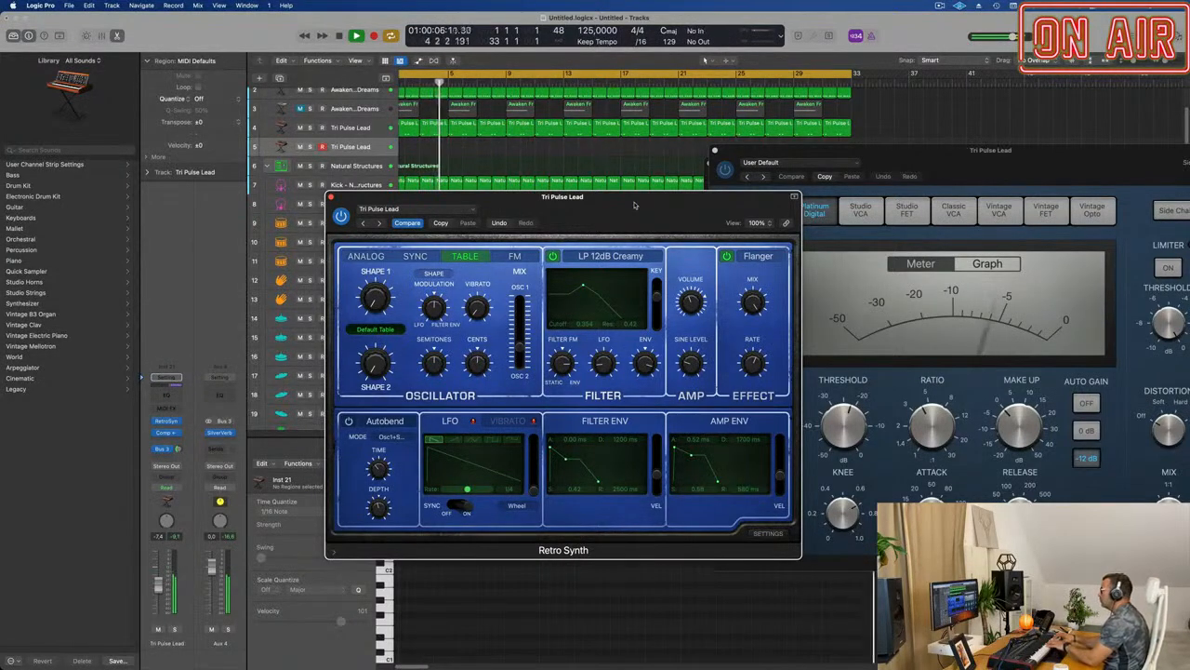
left_click_drag(480, 310, 482, 303)
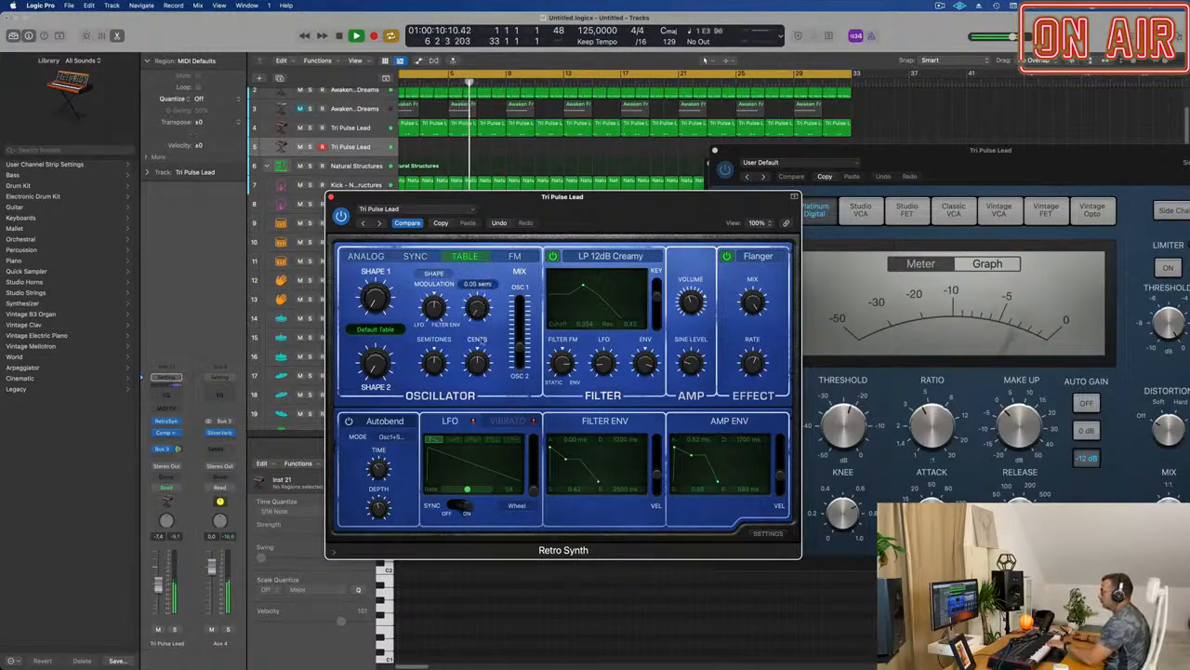
left_click(372, 299)
left_click_drag(372, 299, 375, 284)
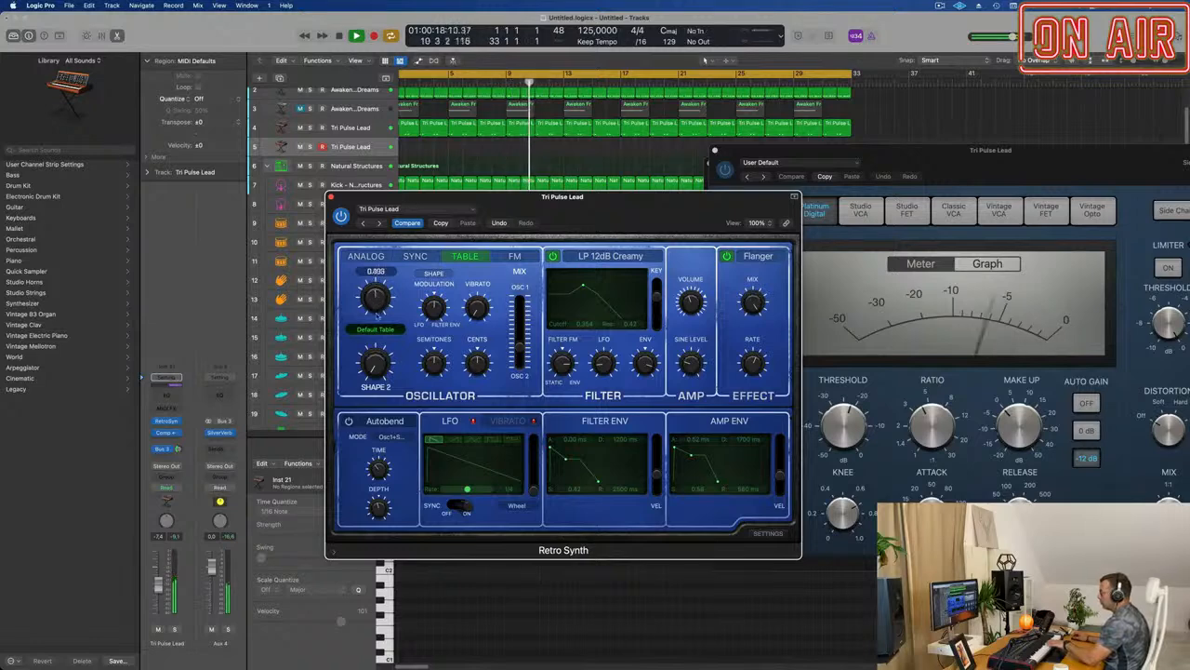
Try the factory wavetable Retro Sin-Saw-Sqr, and replace it with Digi Insect.
left_click(376, 329)
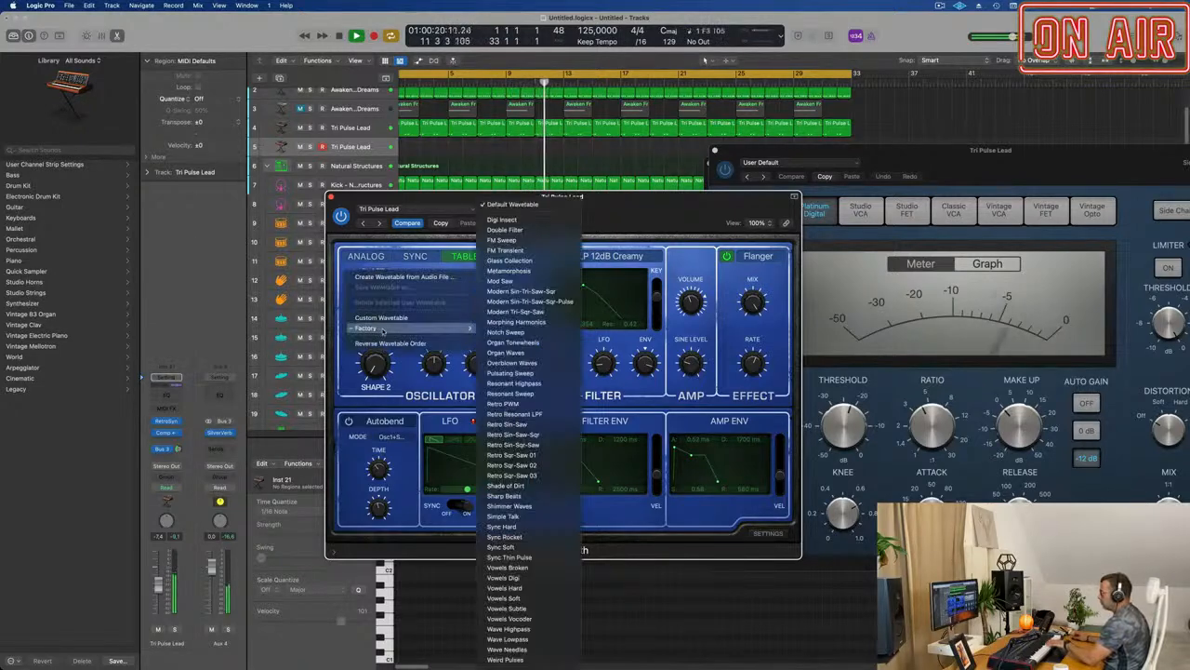
left_click(513, 434)
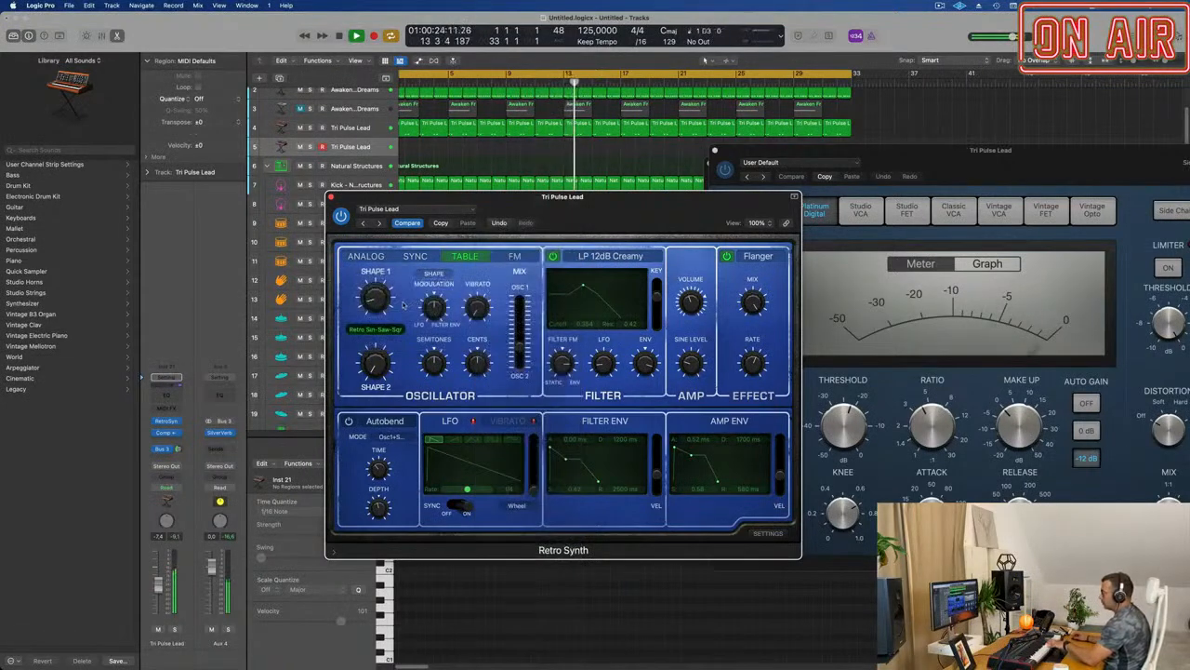
left_click(380, 330)
mouse_move(389, 329)
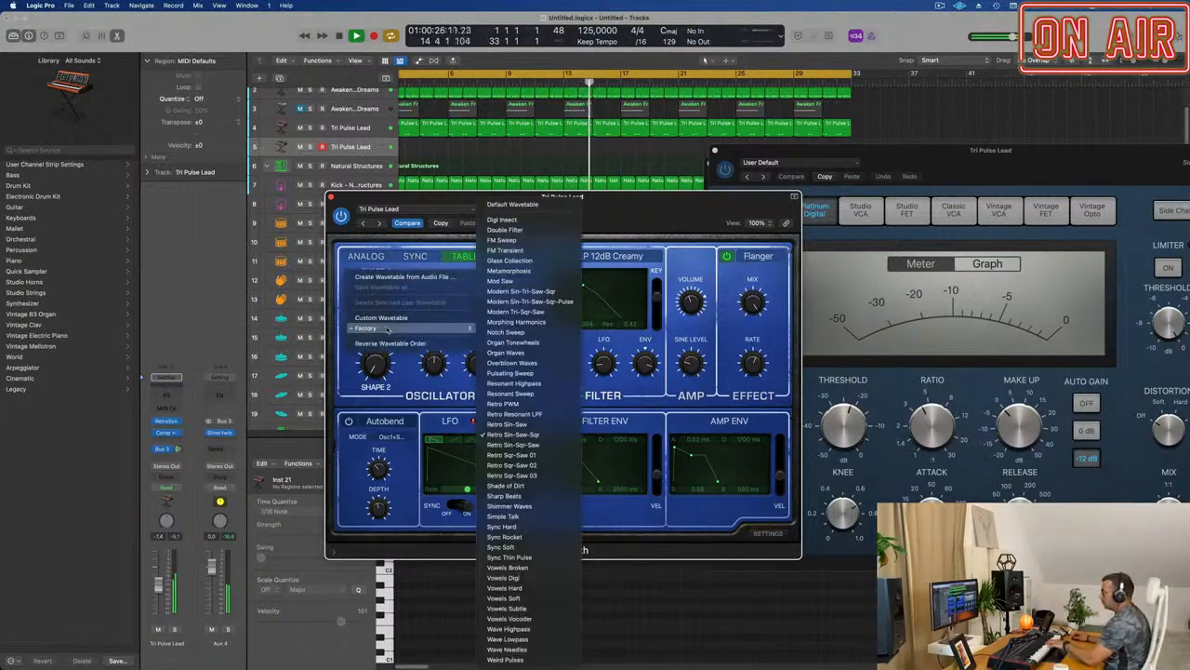
left_click(502, 220)
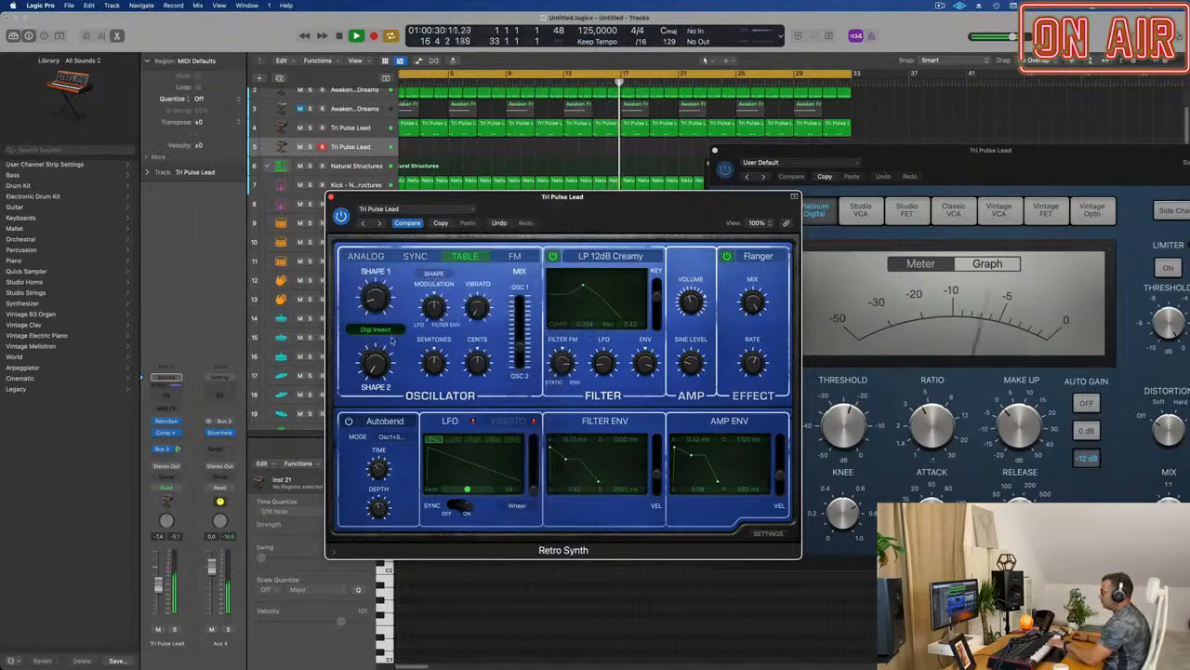
Lower the filter cutoff to 0.192 with resonance 0.36 and set the synced LFO rate to 1/2.
left_click_drag(584, 286, 570, 289)
left_click(454, 506)
mouse_move(467, 495)
left_mouse_down()
mouse_move(482, 493)
mouse_move(468, 494)
left_mouse_up()
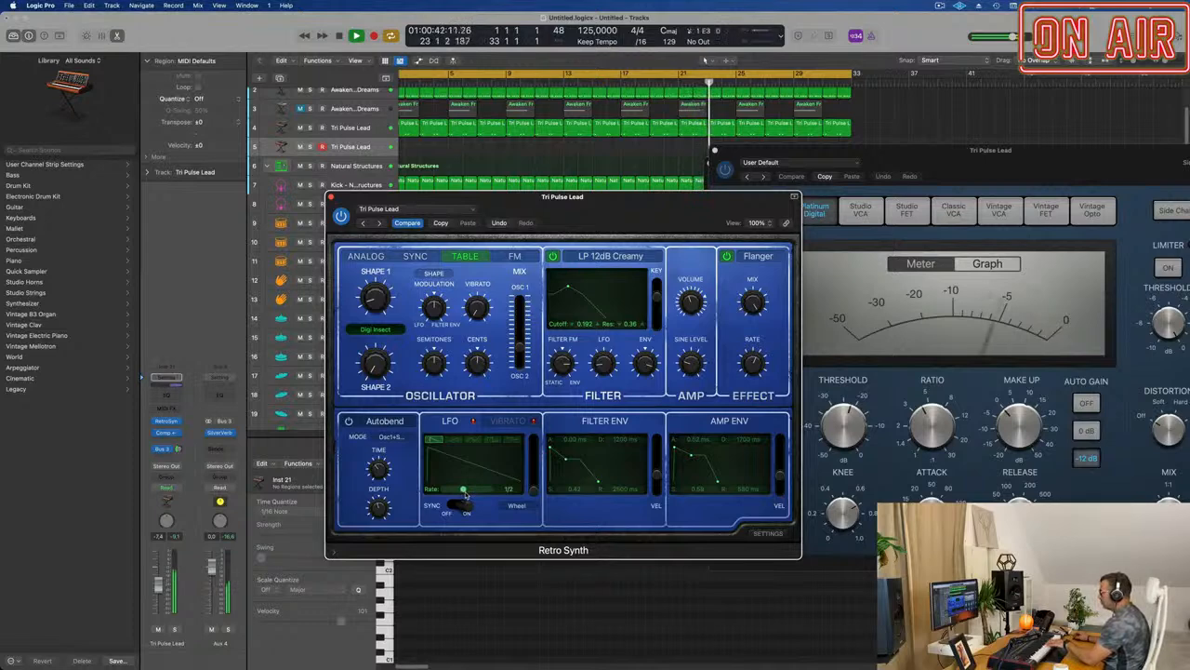
Spread out the Retro Synth, Compressor and SilverVerb windows so the upper tracks are uncovered.
left_click_drag(634, 208, 708, 242)
left_click_drag(823, 166, 973, 238)
left_click_drag(852, 167, 1120, 177)
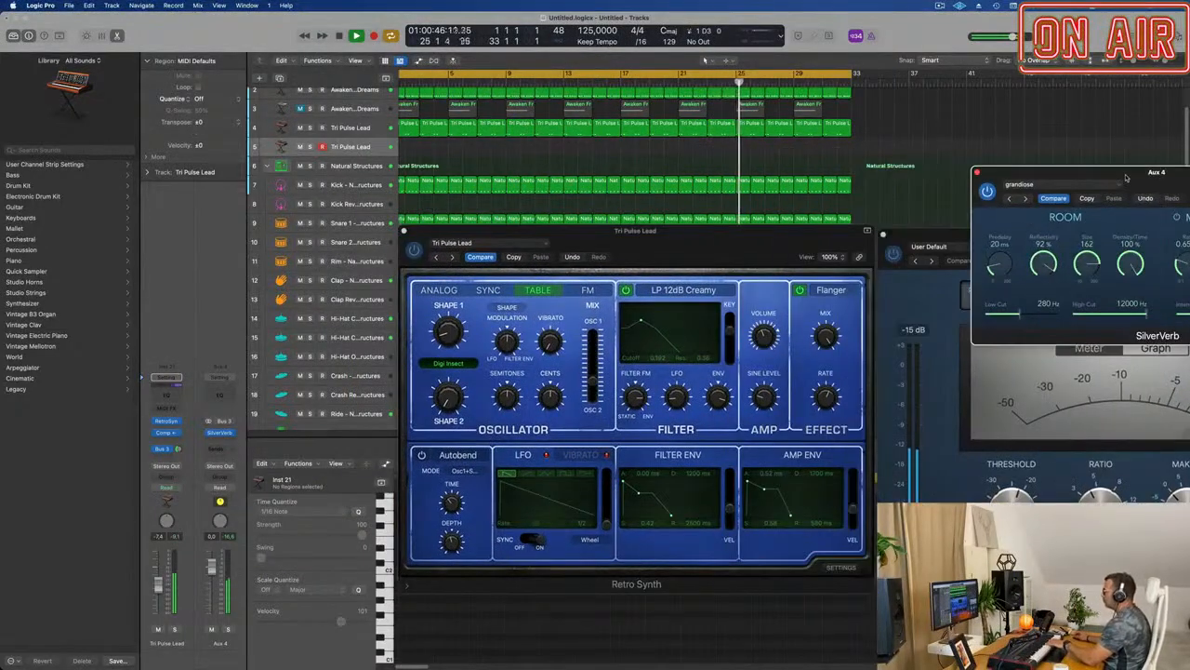
left_click_drag(721, 233, 742, 253)
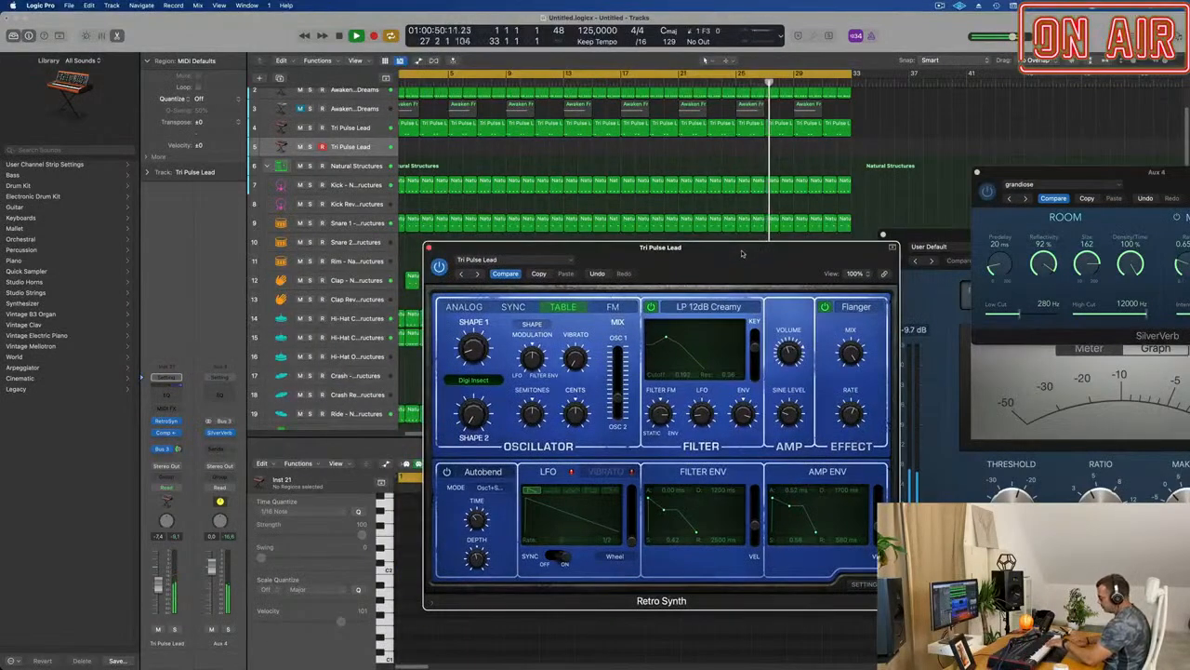
Record a lead part on the second Tri Pulse Lead track from the song start while speeding up the Retro Synth LFO rate.
key("space")
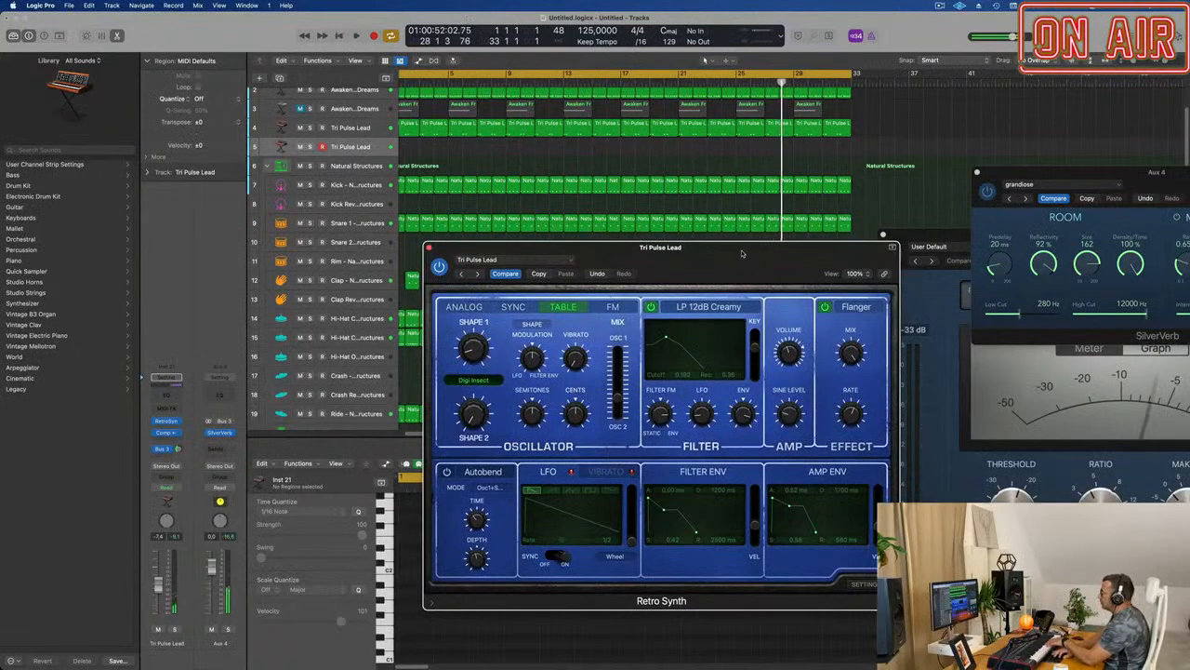
key("Return")
key("space")
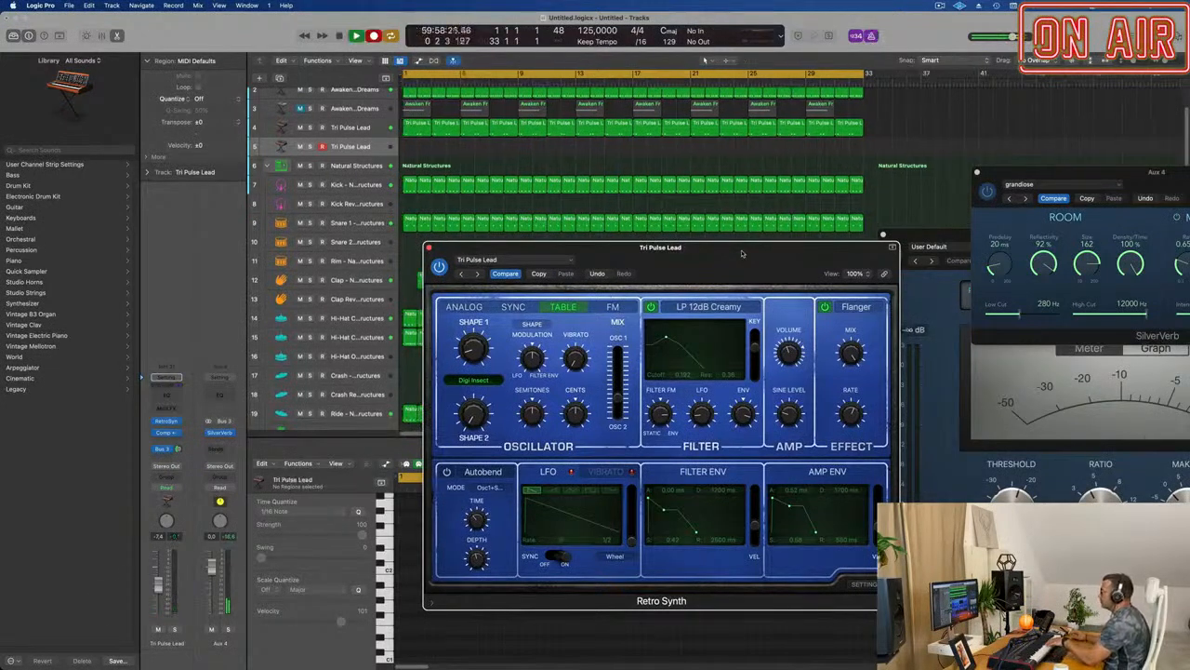
left_click_drag(742, 253, 661, 210)
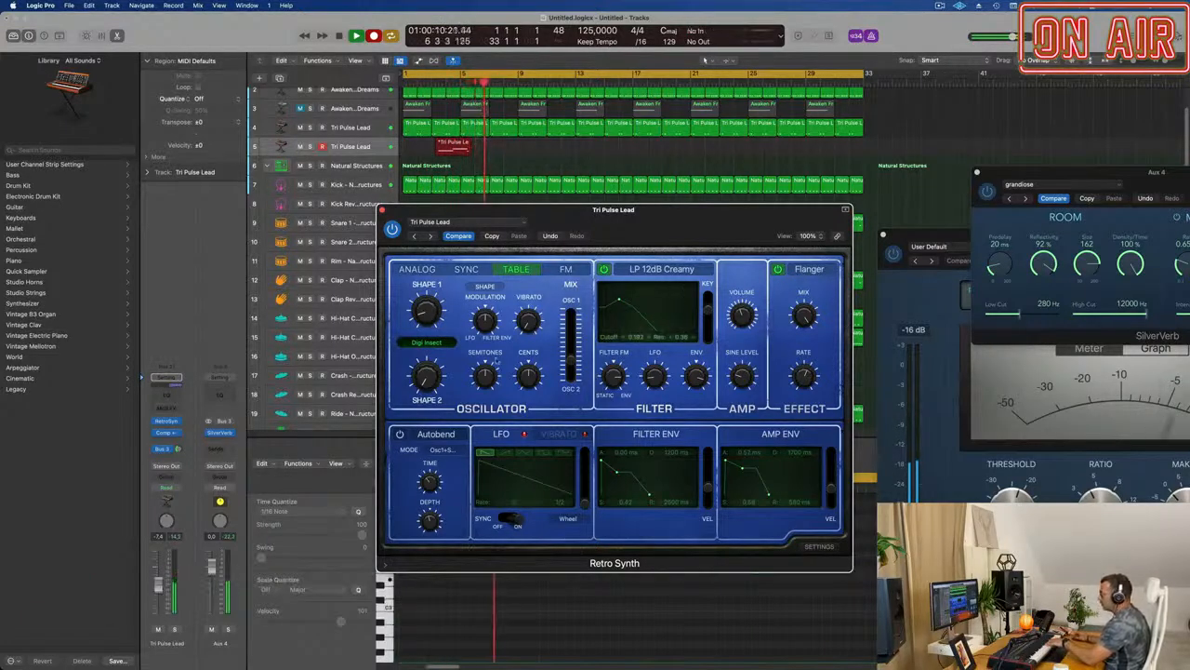
left_click_drag(514, 503, 524, 506)
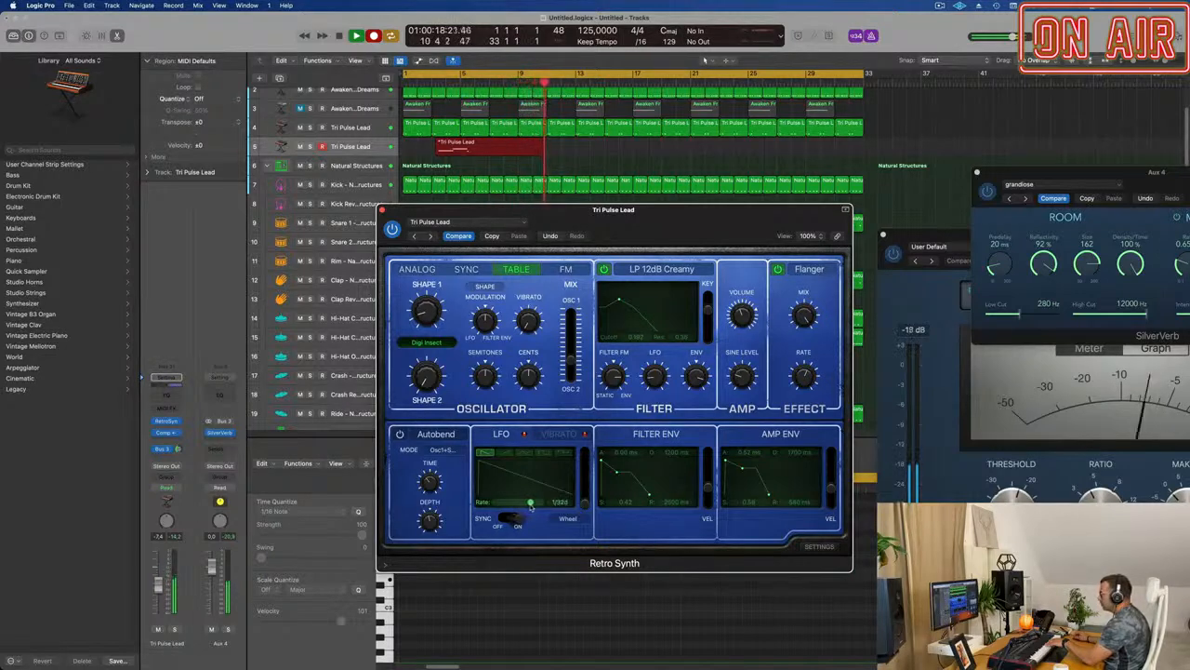
mouse_move(531, 506)
left_mouse_down()
mouse_move(511, 508)
mouse_move(527, 508)
left_mouse_up()
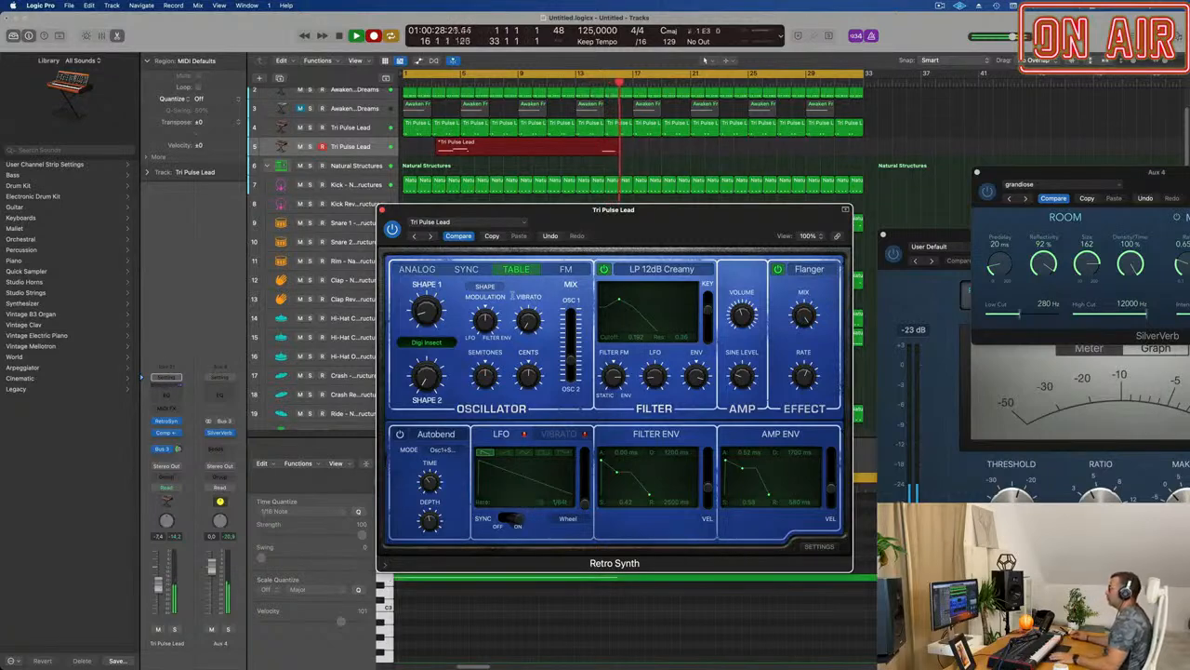
key("space")
Clear the Retro Synth window off the tracks and move the recorded Tri Pulse Lead region to start at bar 1.
double_click(527, 146)
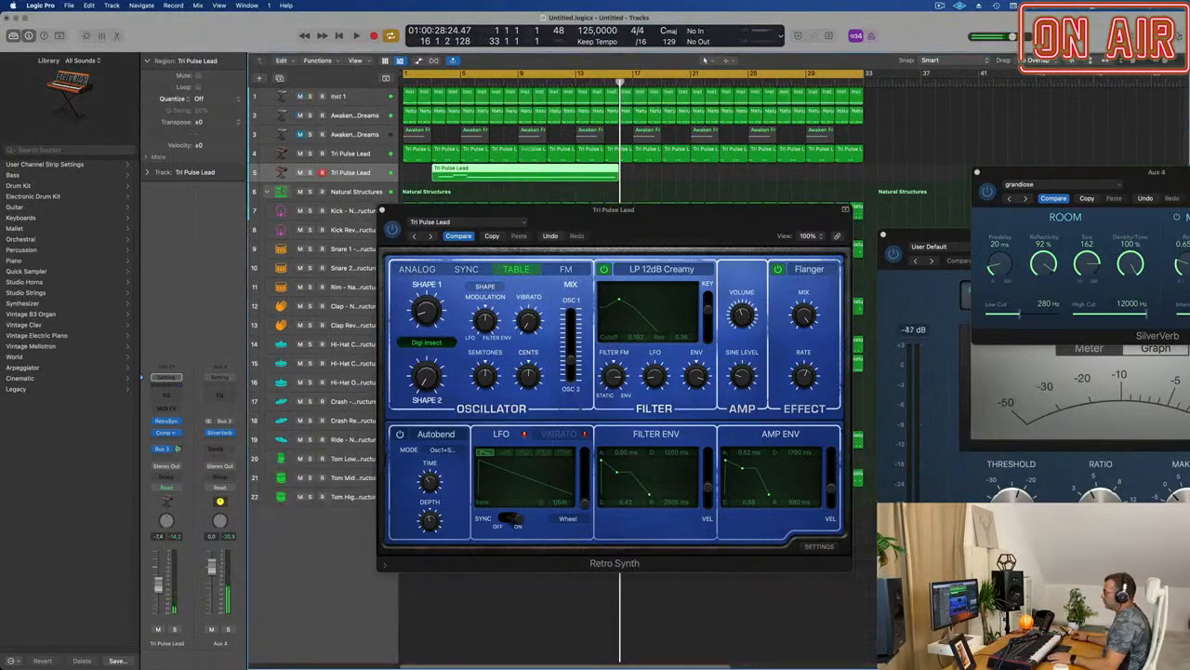
left_click_drag(512, 214, 1009, 209)
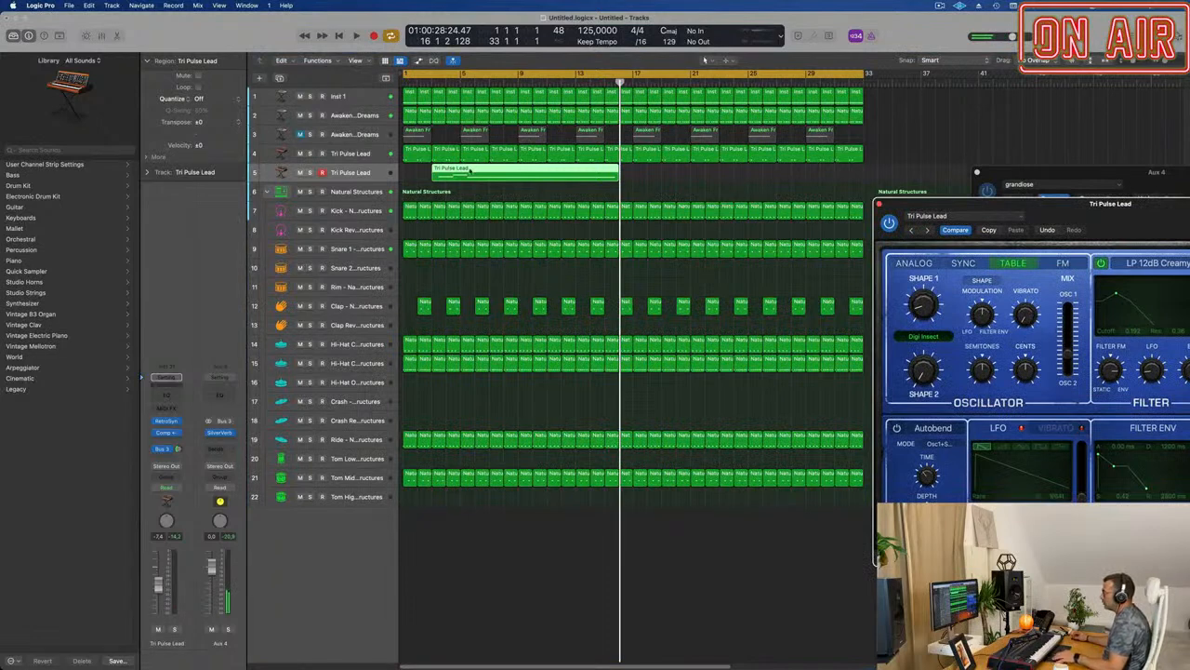
left_click_drag(460, 170, 429, 171)
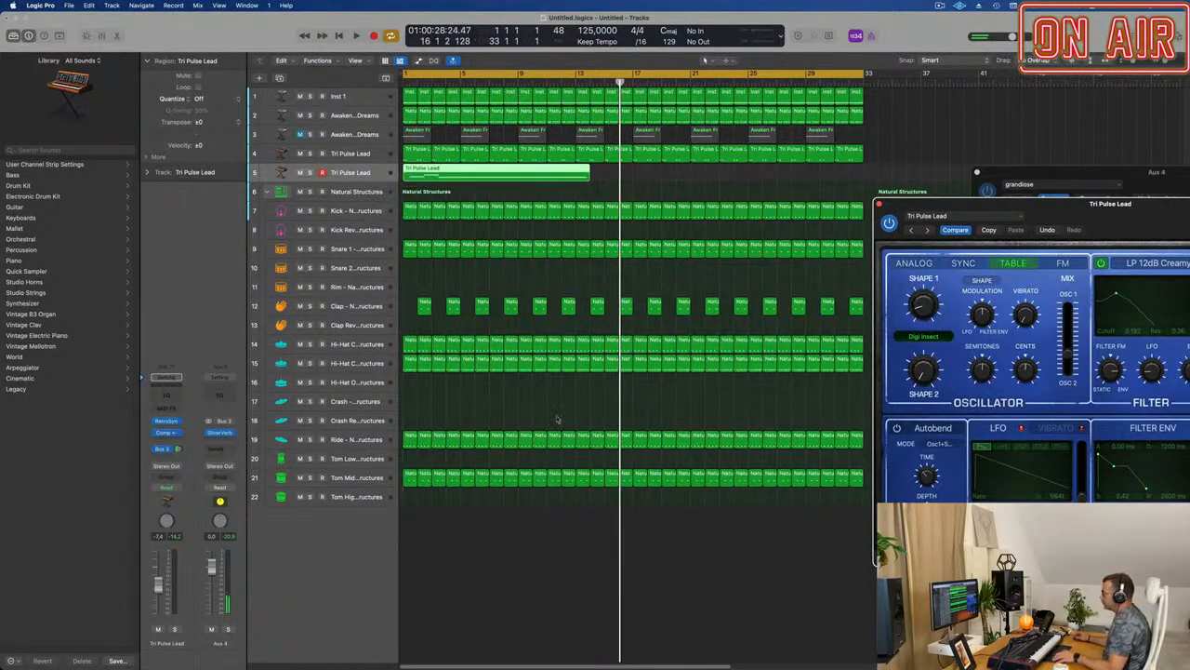
Shift all the recorded lead notes earlier in the Piano Roll so the first note starts at bar 1.
double_click(456, 169)
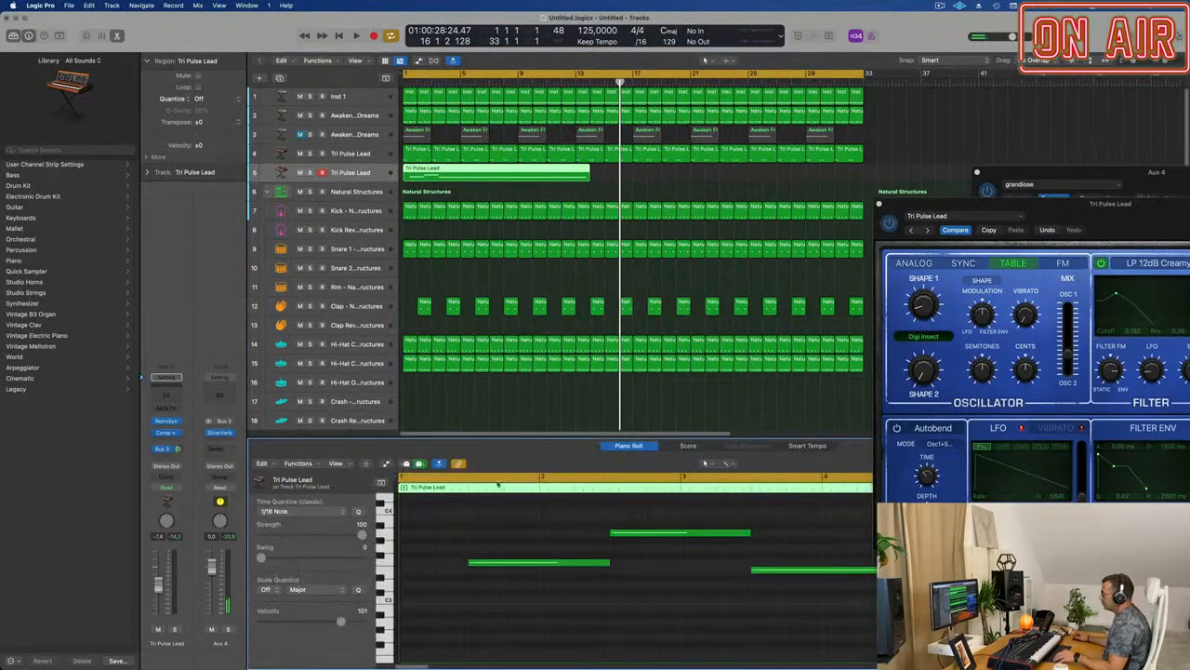
key("super+a")
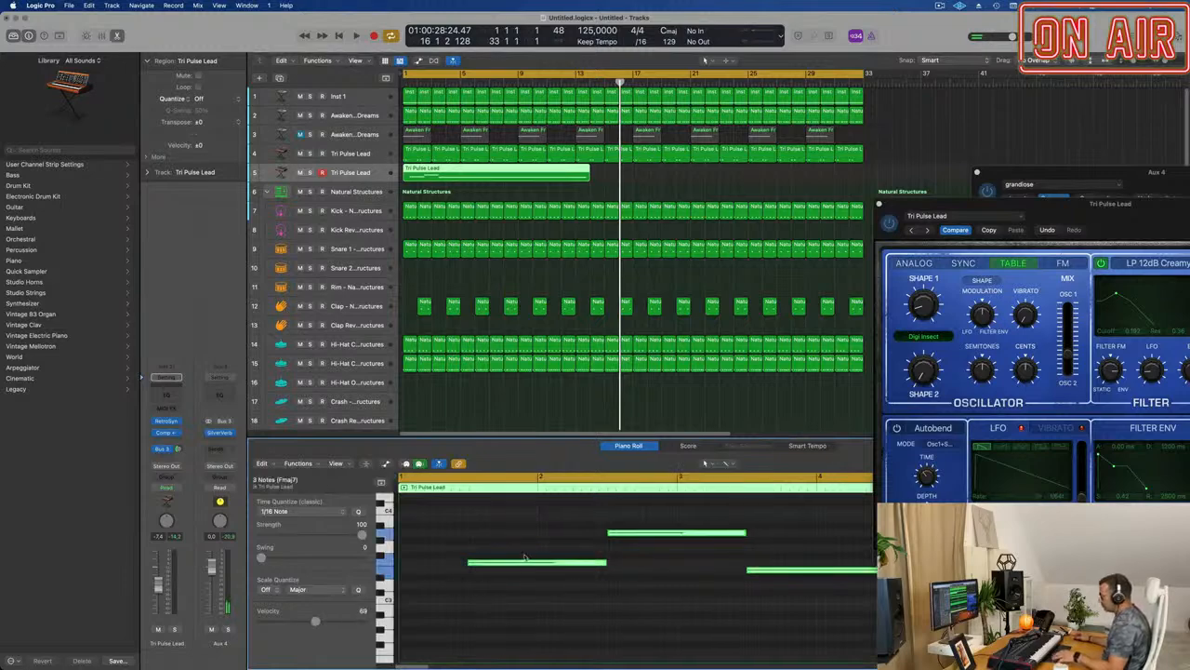
left_click_drag(512, 563, 442, 564)
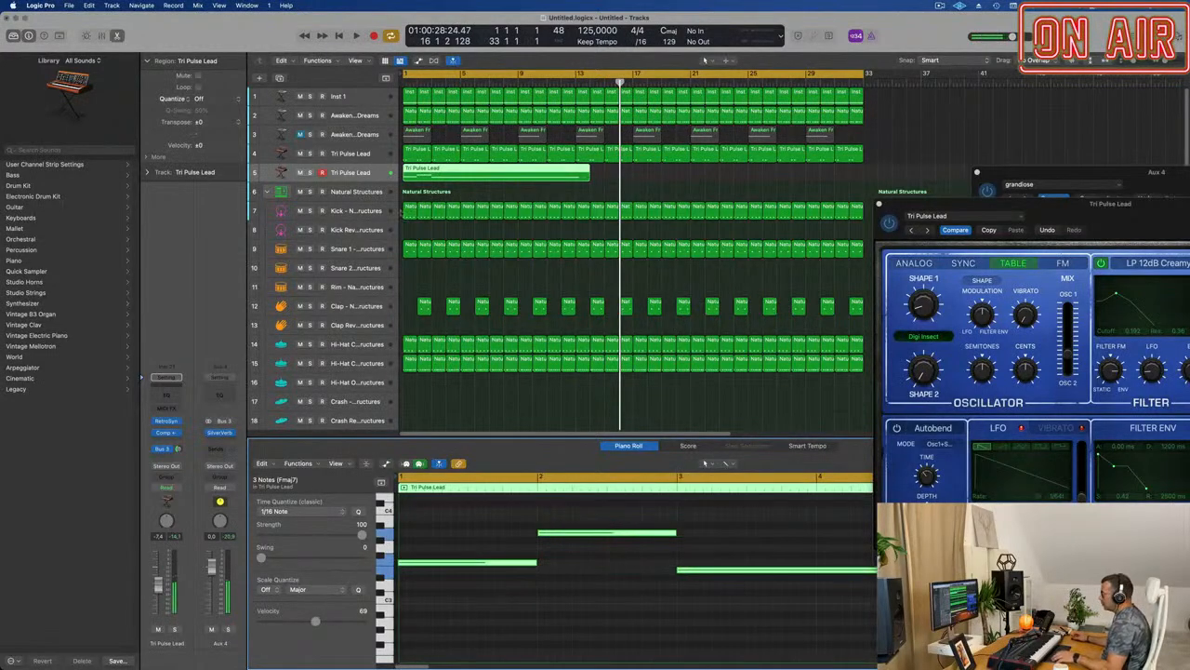
Set the second Tri Pulse Lead track's automation mode to Touch and bring its Retro Synth window within reach.
key("space")
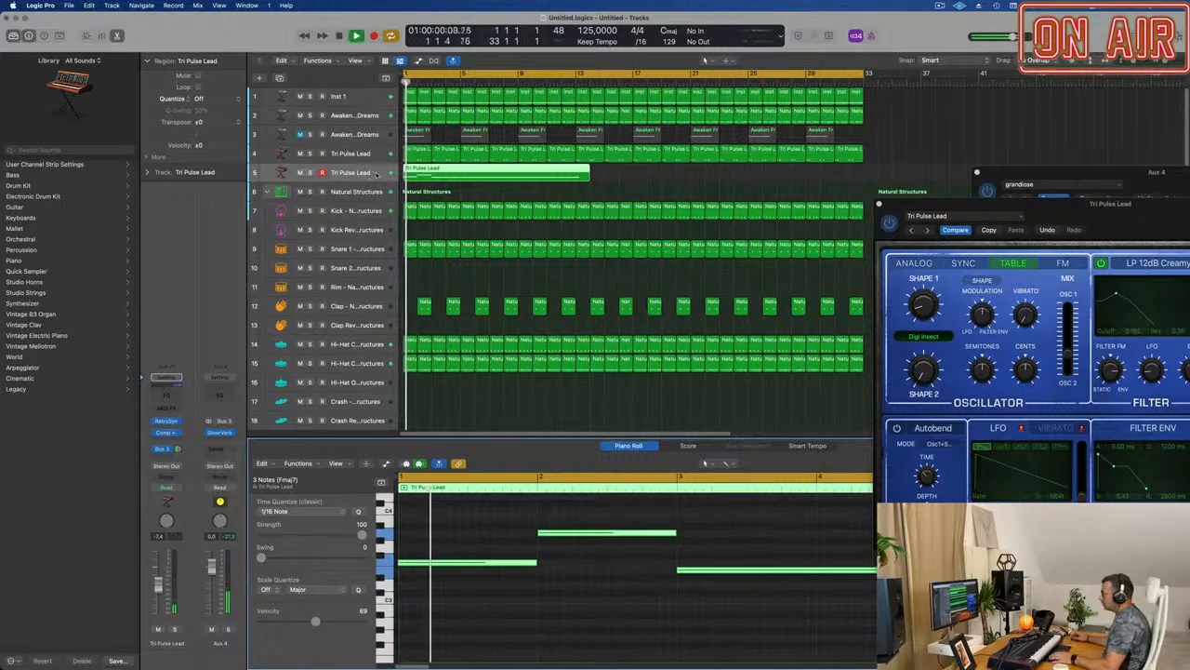
left_click_drag(971, 204, 819, 118)
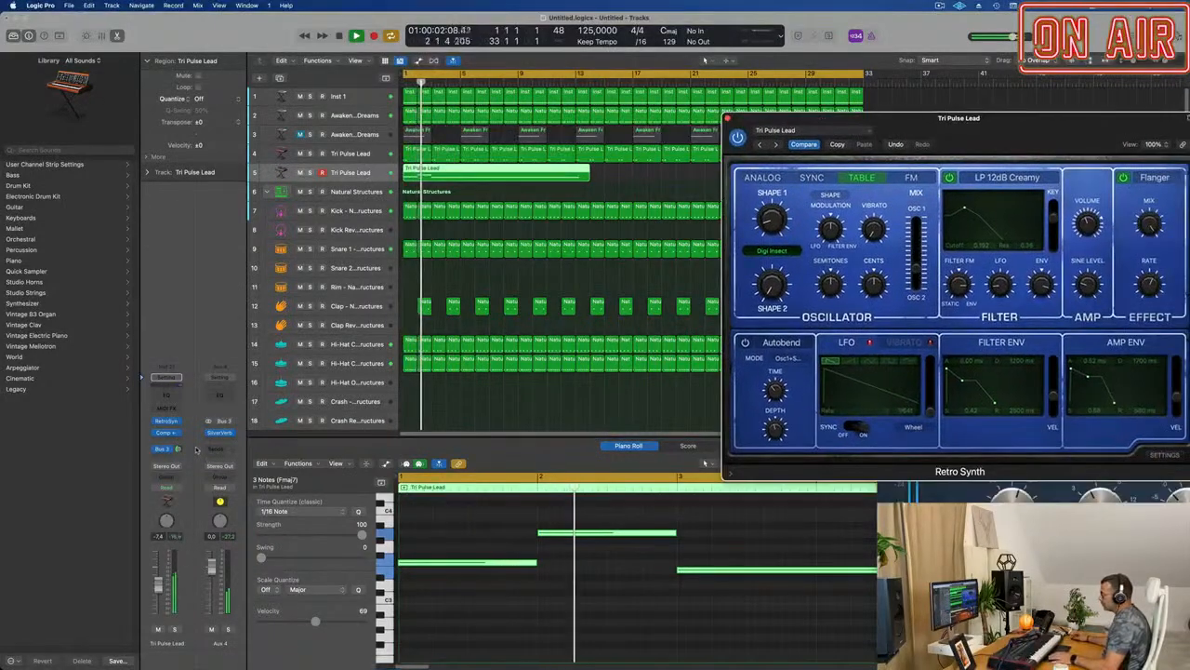
left_click(171, 488)
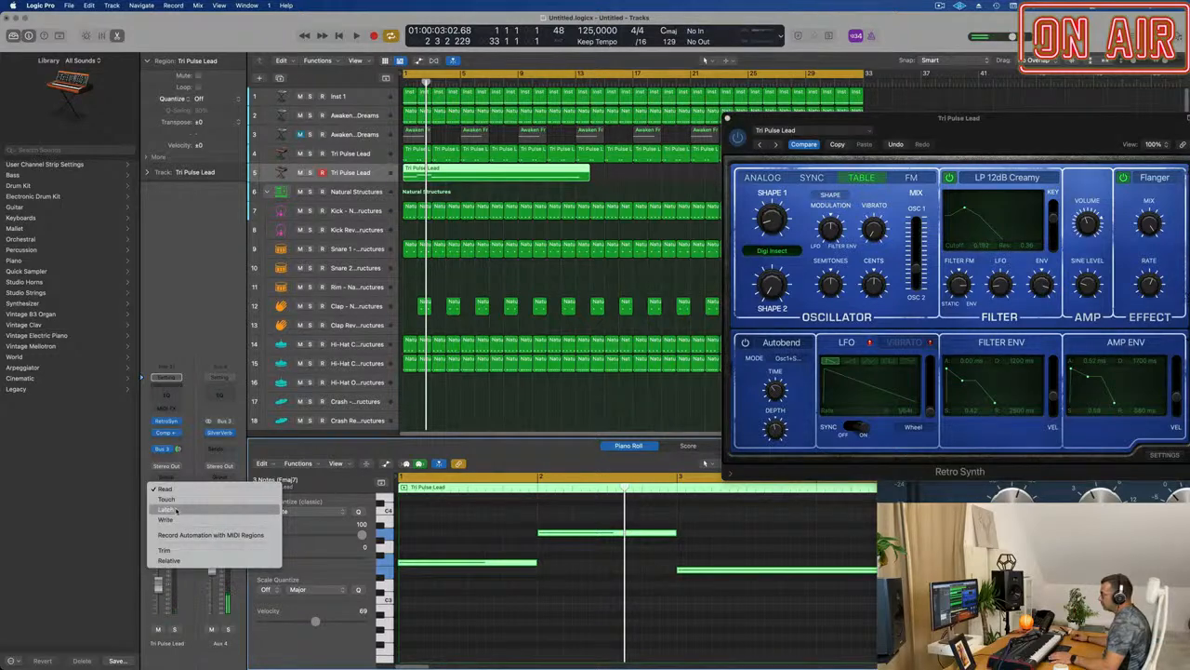
left_click(180, 504)
left_click_drag(820, 130, 679, 134)
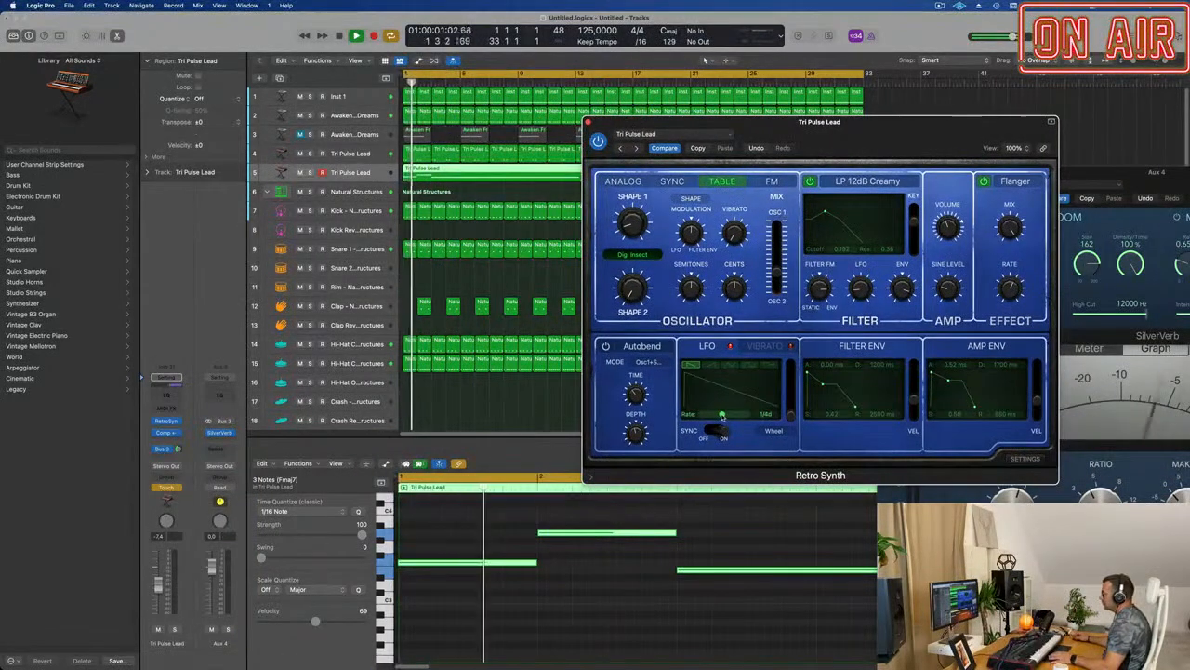
Record Retro Synth LFO rate automation on the second Tri Pulse Lead track by sweeping the rate during playback.
left_click(551, 561)
key("super+a")
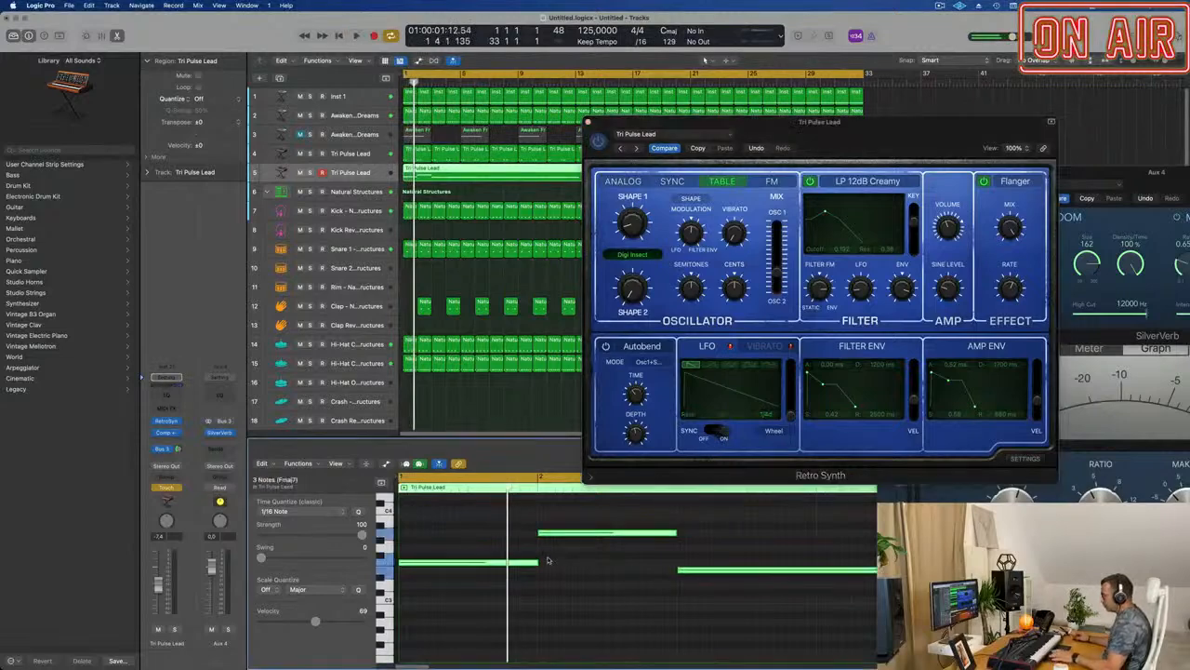
key("space")
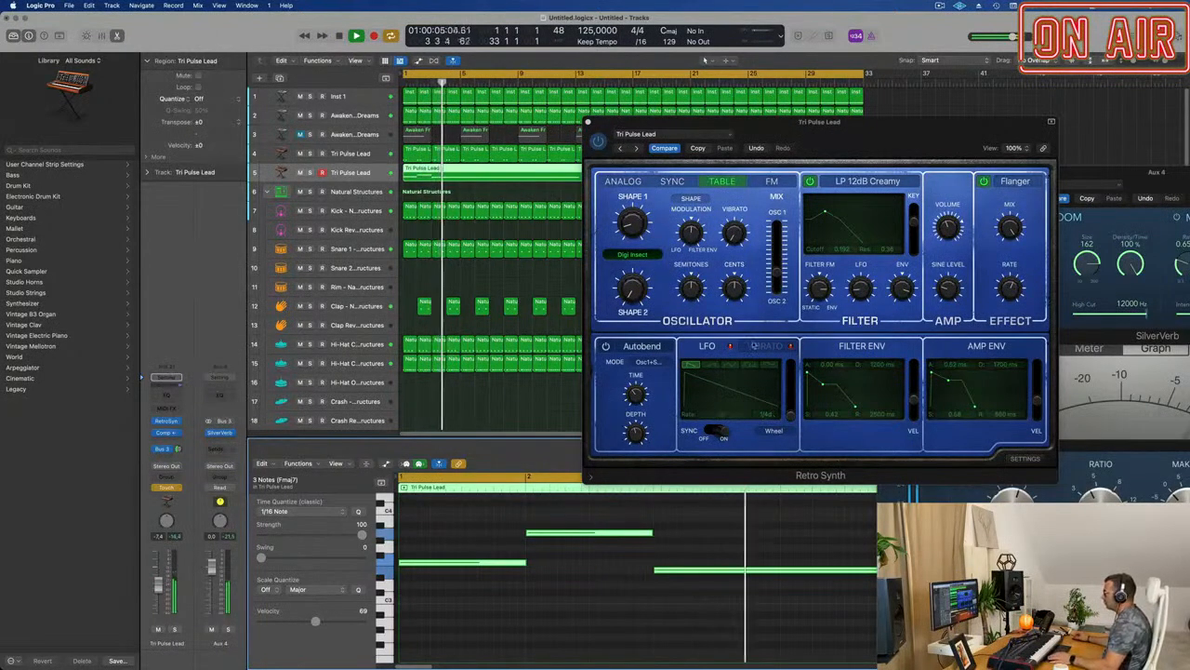
left_click_drag(811, 139, 850, 150)
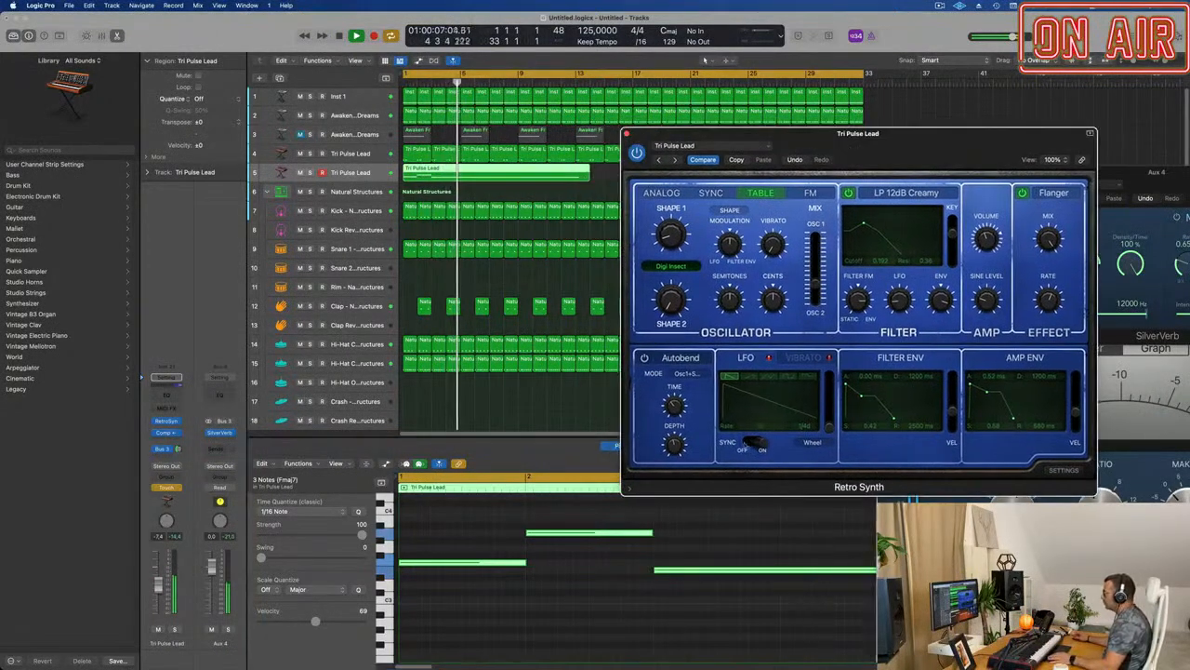
left_click_drag(762, 427, 779, 428)
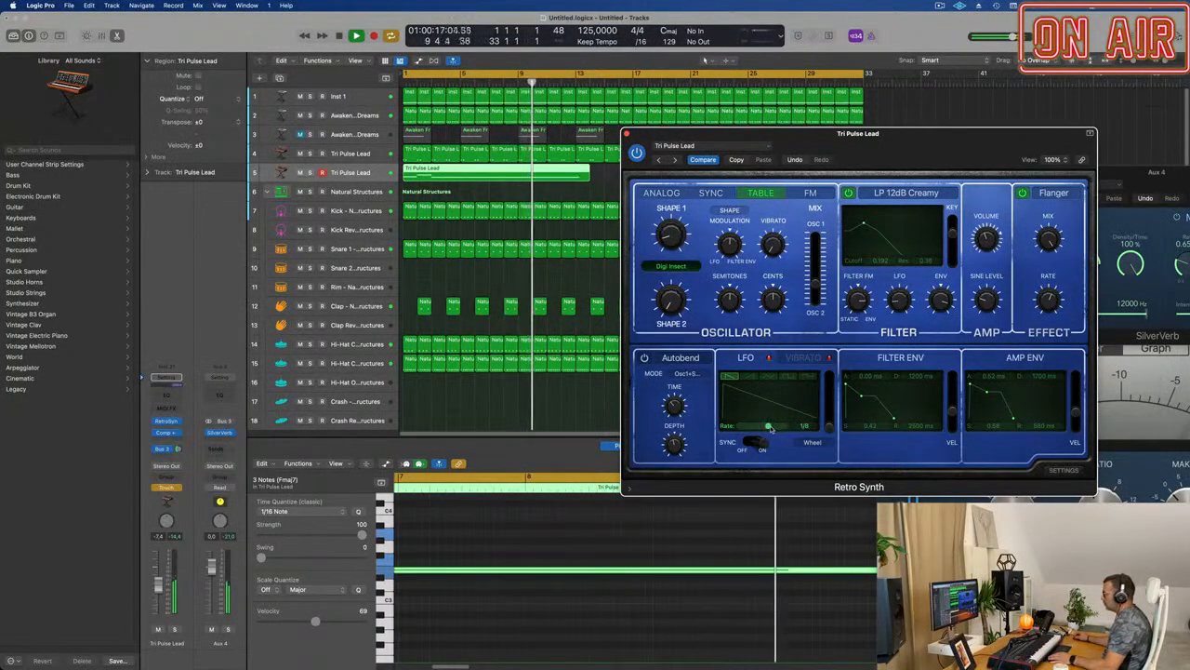
key("Return")
scroll(533, 550, "down", 4)
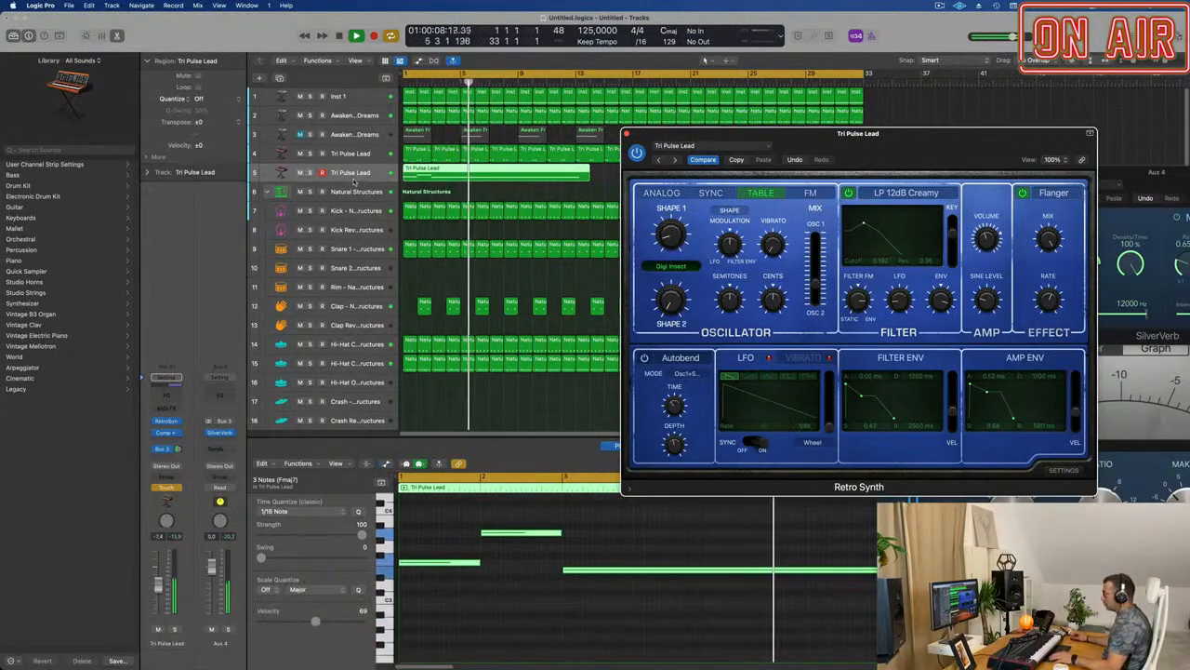
Show track automation in the arrangement and display the Retro Synth LFO Rate curve on the second Tri Pulse Lead track.
key("a")
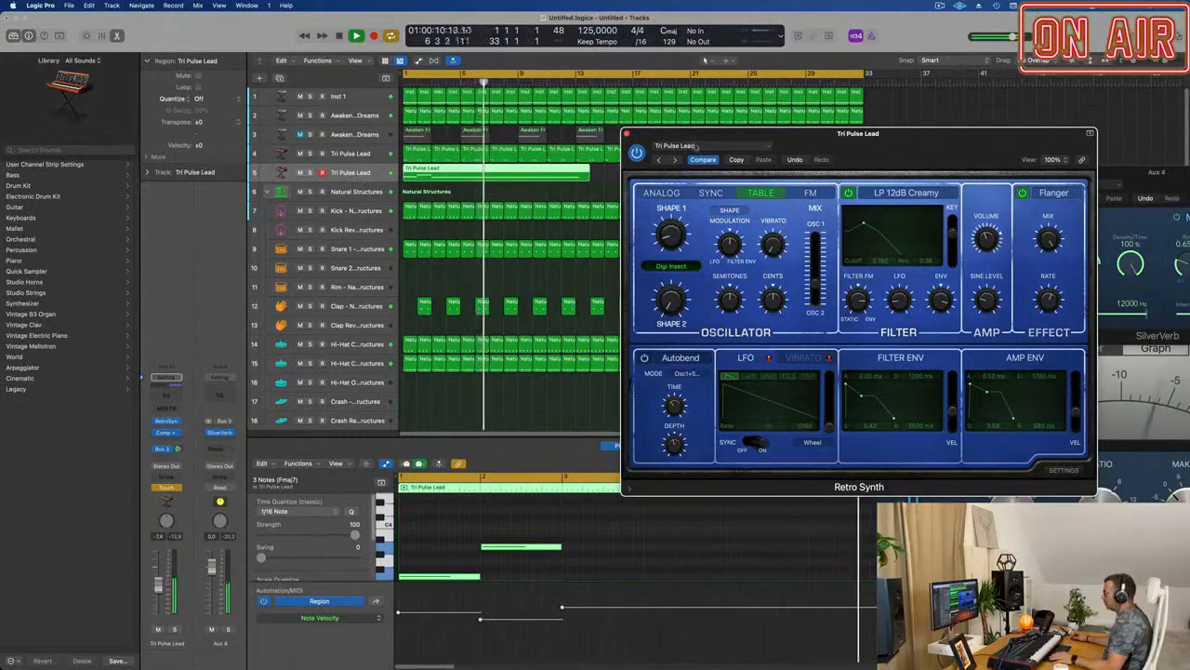
left_click_drag(690, 146, 996, 151)
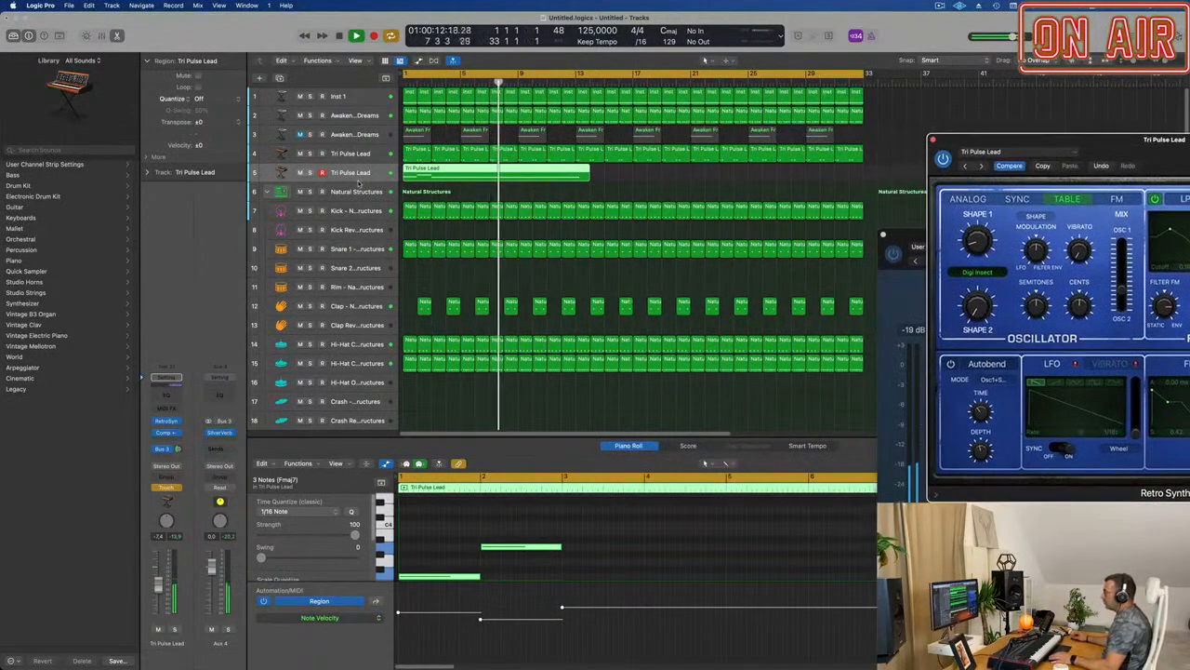
left_click(360, 180)
key("a")
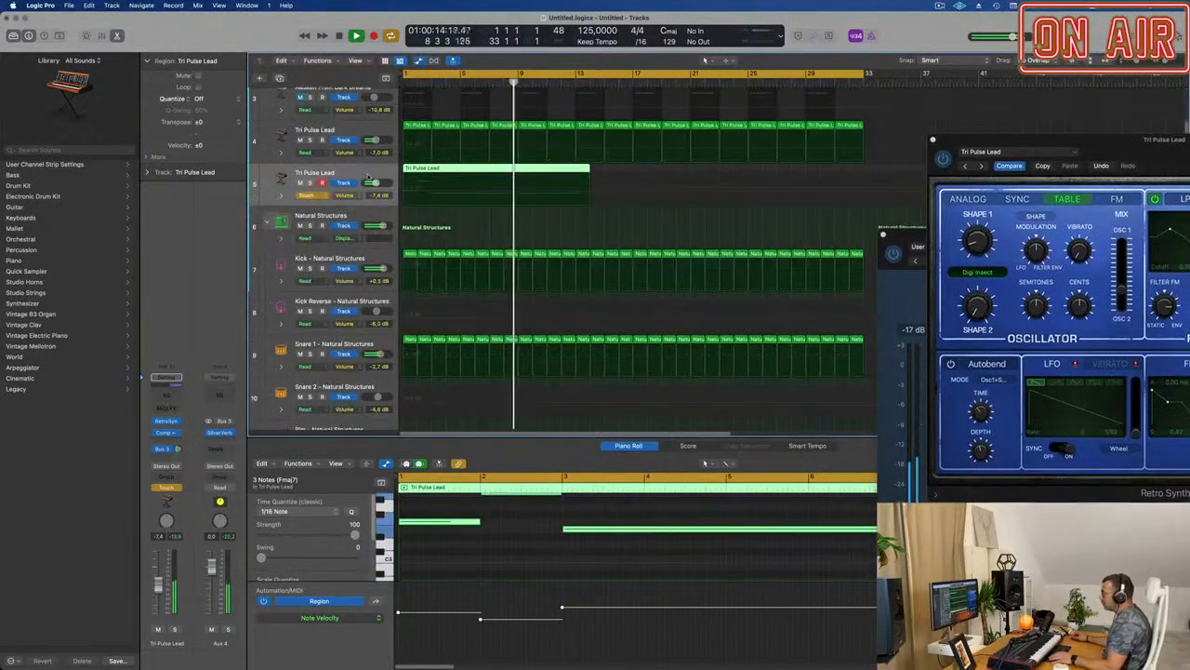
left_click(344, 198)
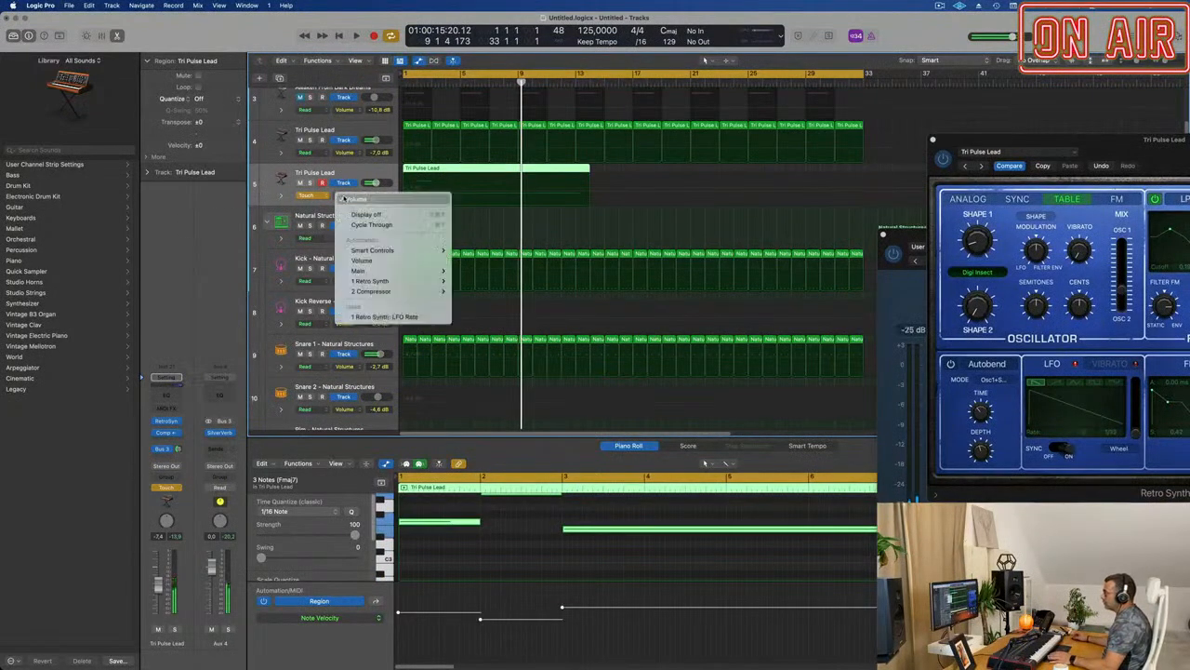
left_click(384, 316)
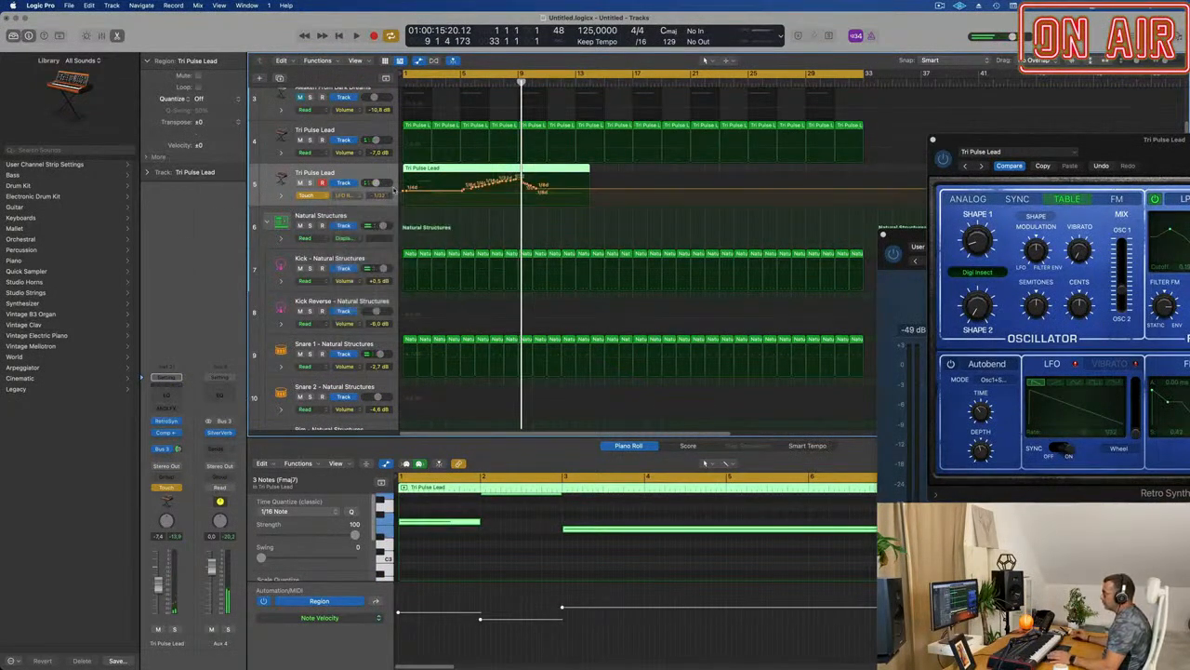
Set the second Tri Pulse Lead track's automation mode to Read and enlarge its lane for curve editing.
left_click(317, 196)
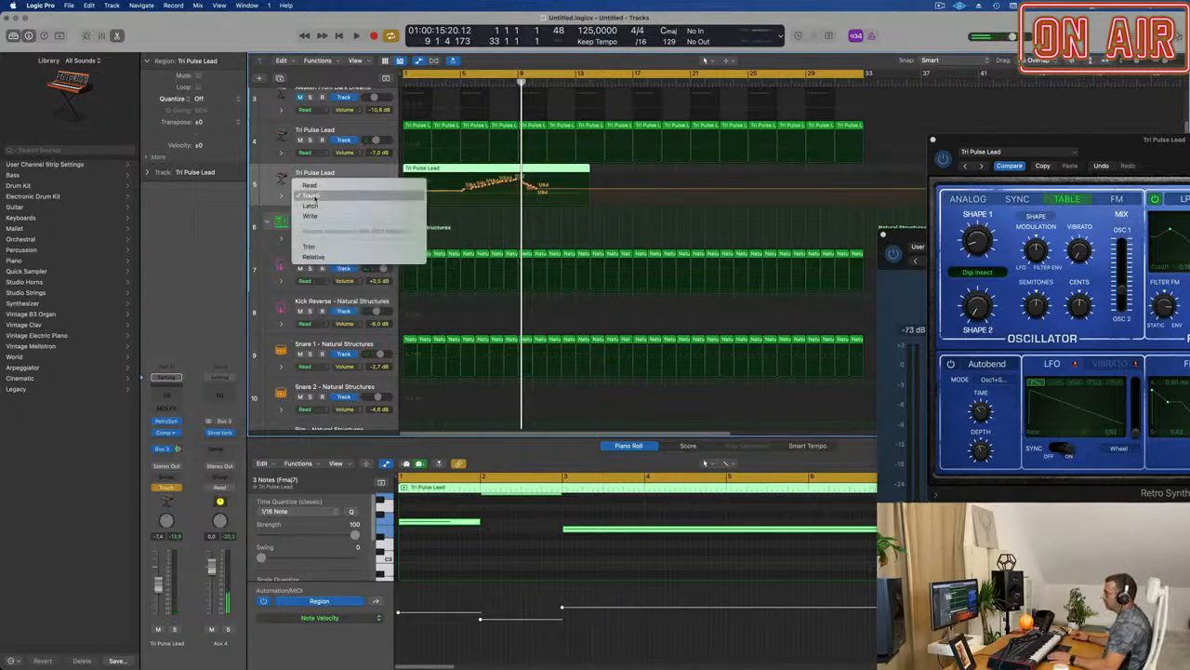
left_click(318, 187)
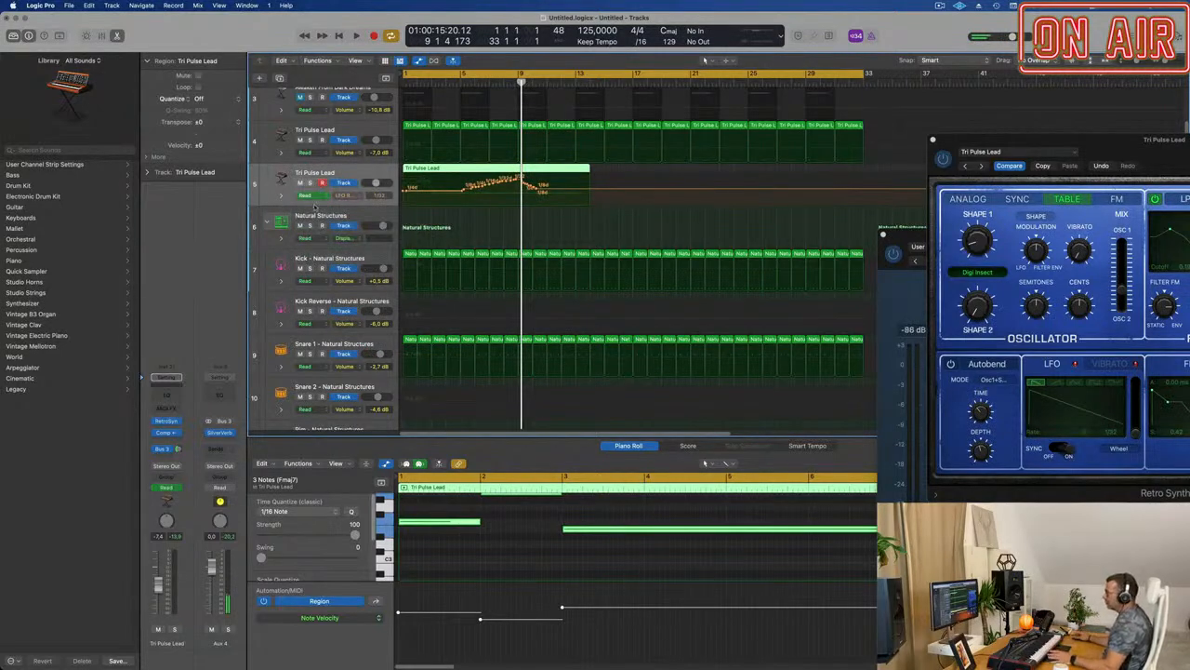
left_click_drag(316, 206, 325, 335)
key("space")
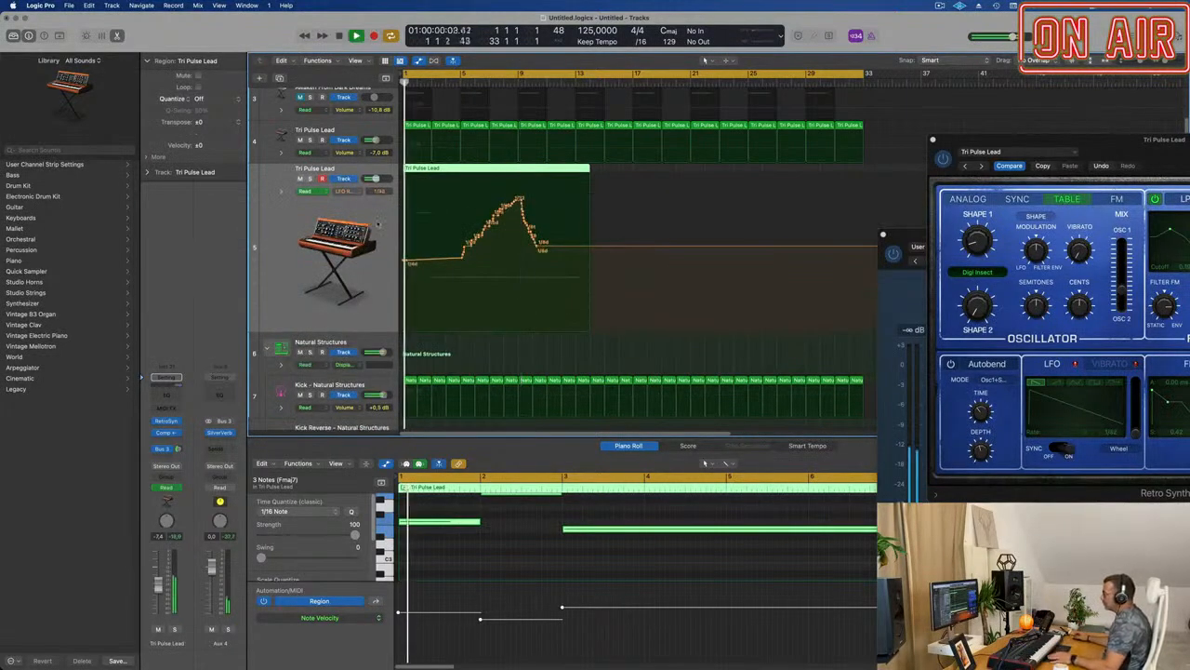
Add LFO rate automation peaks of 1/4 near bar 2 and 1/8 near bar 3, with a dip before bar 5.
key("super+Right")
key("super+Right")
key("super+Right")
key("super+Right")
key("super+Left")
left_click(438, 263)
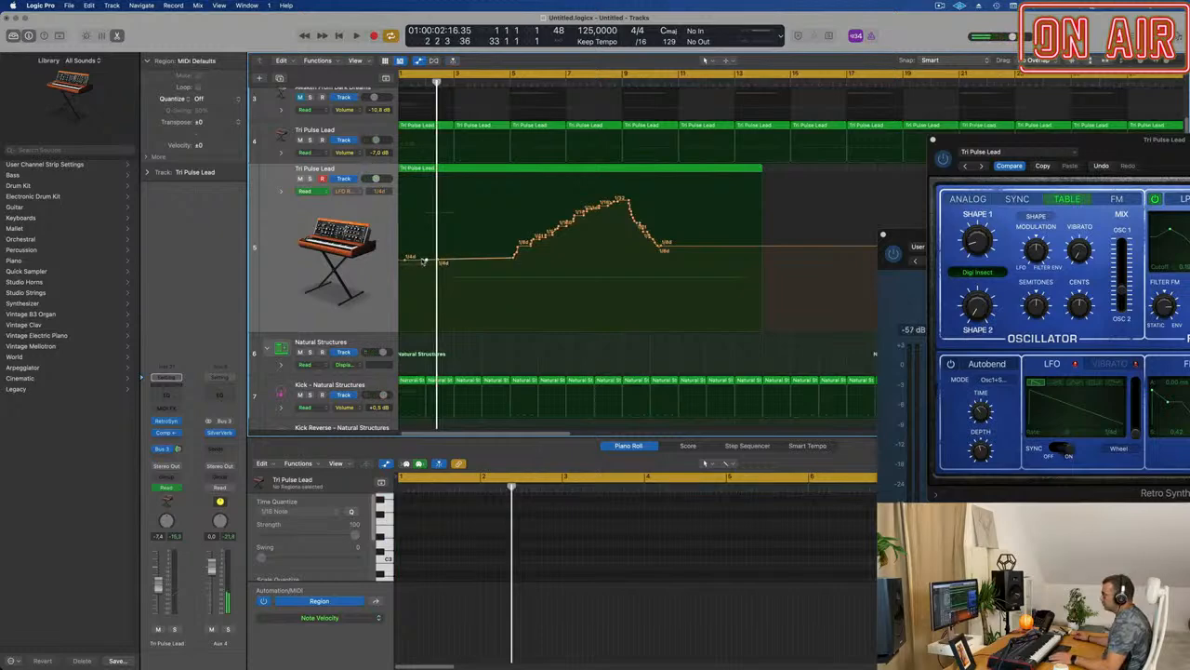
key("space")
key("super+Right")
key("super+Right")
key("super+Right")
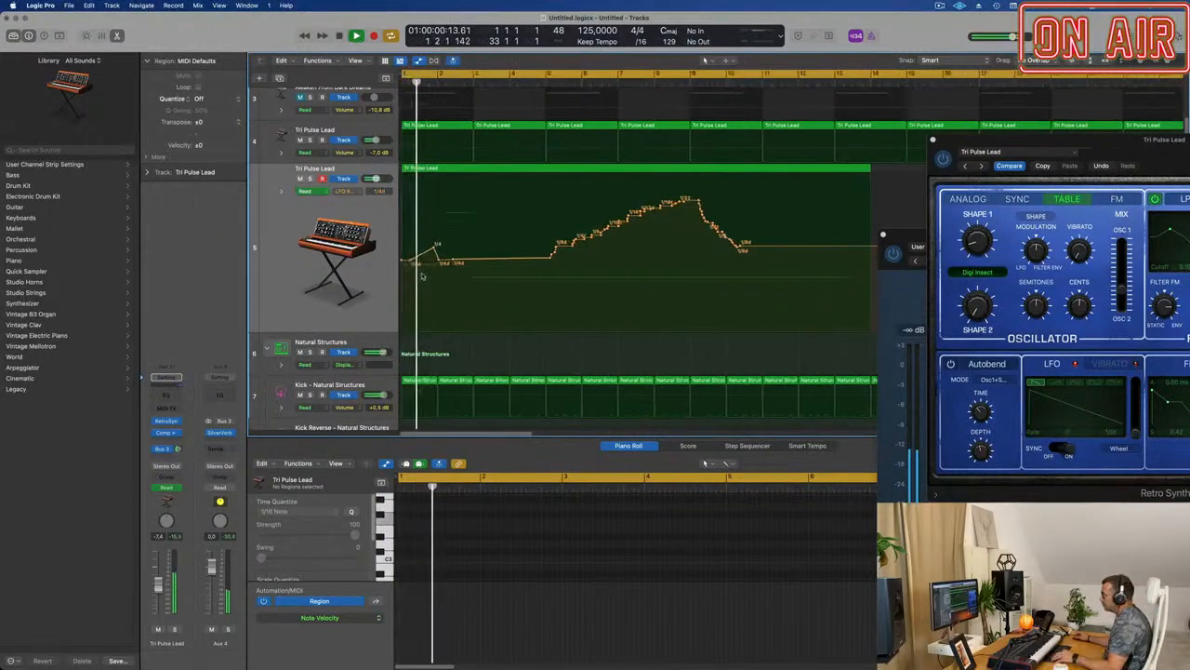
left_click_drag(457, 259, 481, 231)
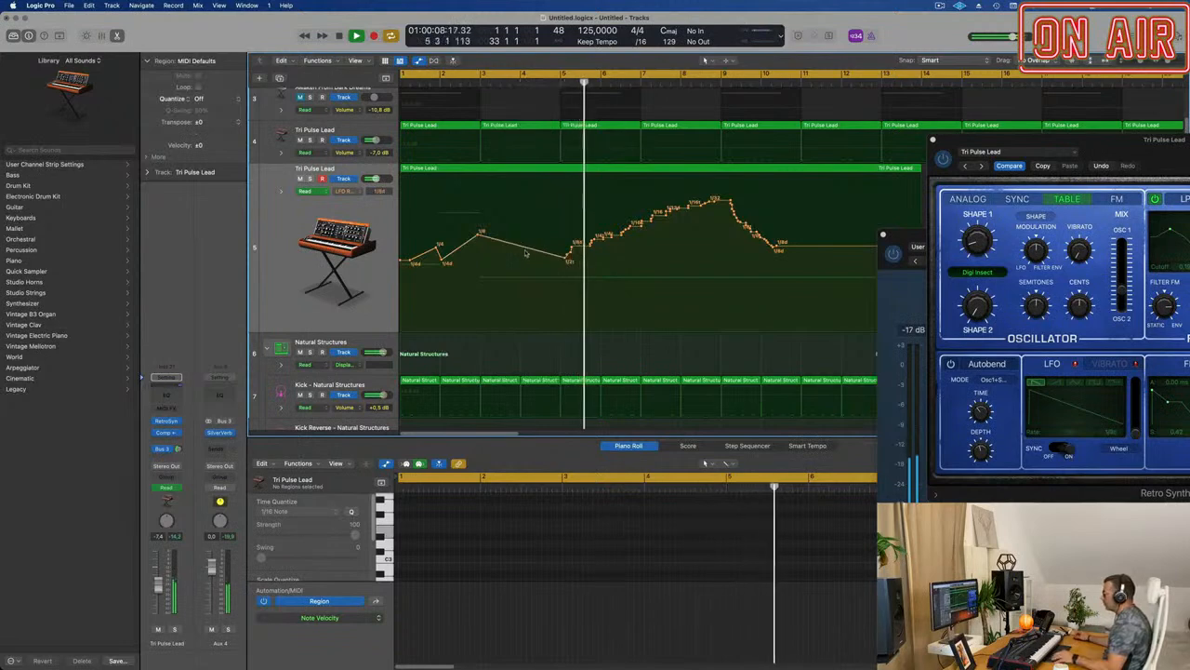
left_click_drag(525, 253, 527, 258)
Add an LFO rate automation point of 1/2 at about bar 13 and replay the curve from the song start.
scroll(635, 256, "down", 8)
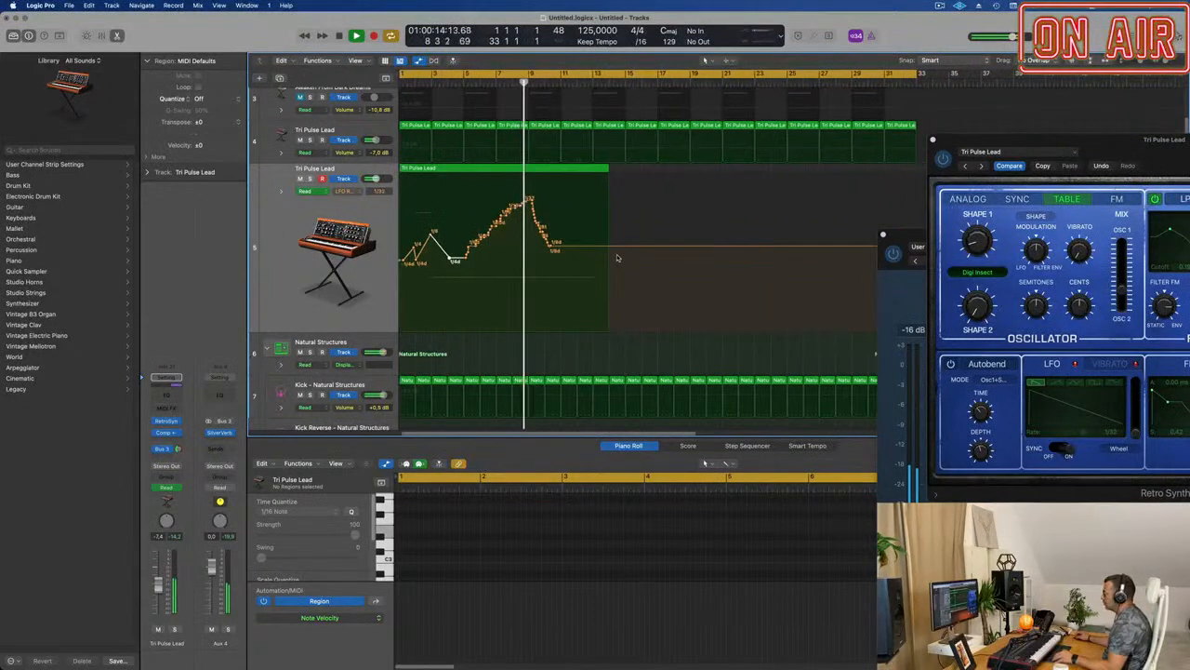
scroll(605, 251, "up", 4)
left_click(571, 243)
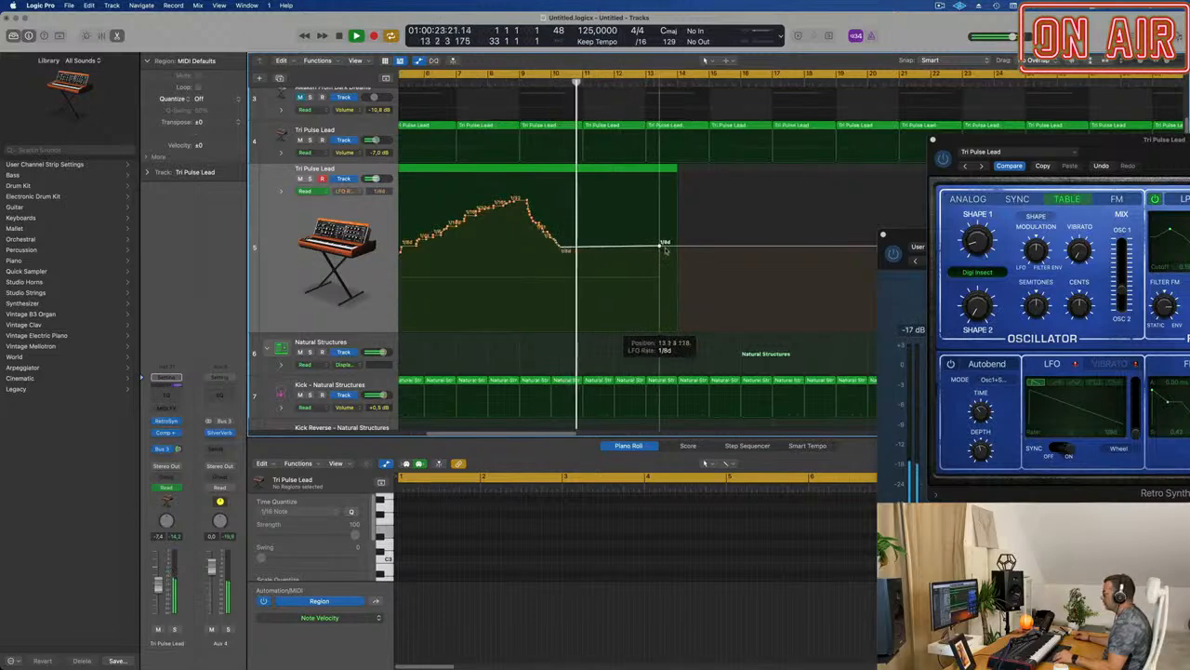
mouse_move(663, 247)
left_mouse_down()
mouse_move(662, 223)
mouse_move(649, 223)
mouse_move(651, 268)
left_mouse_up()
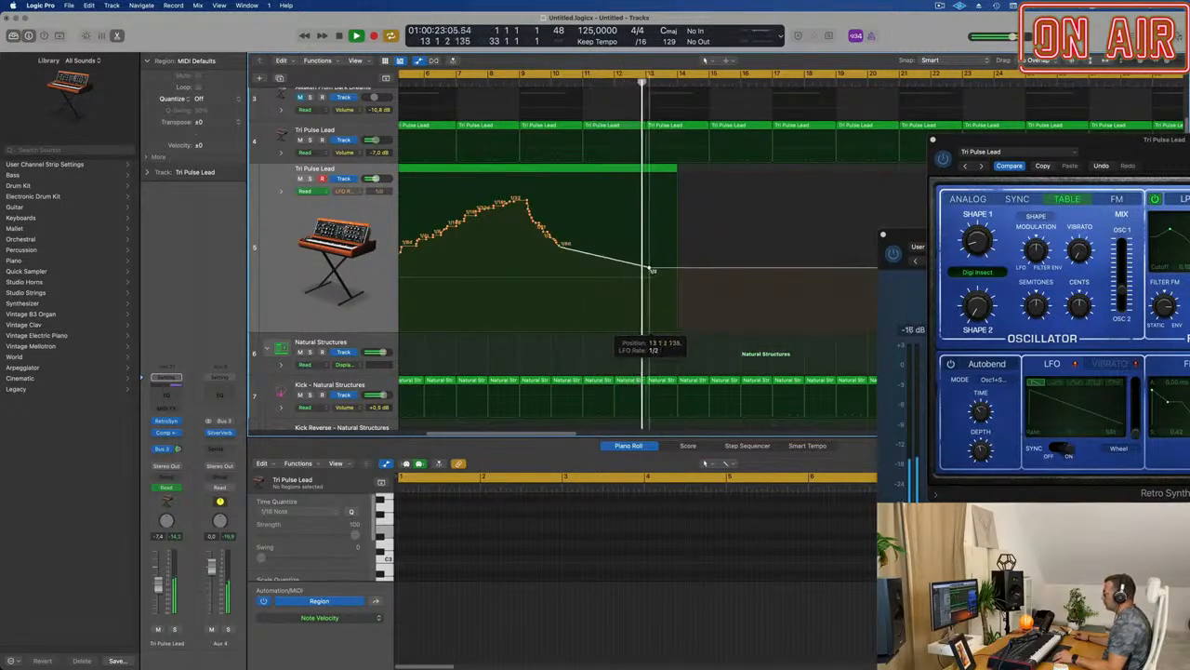
scroll(636, 264, "down", 5)
key("Return")
scroll(539, 248, "up", 4)
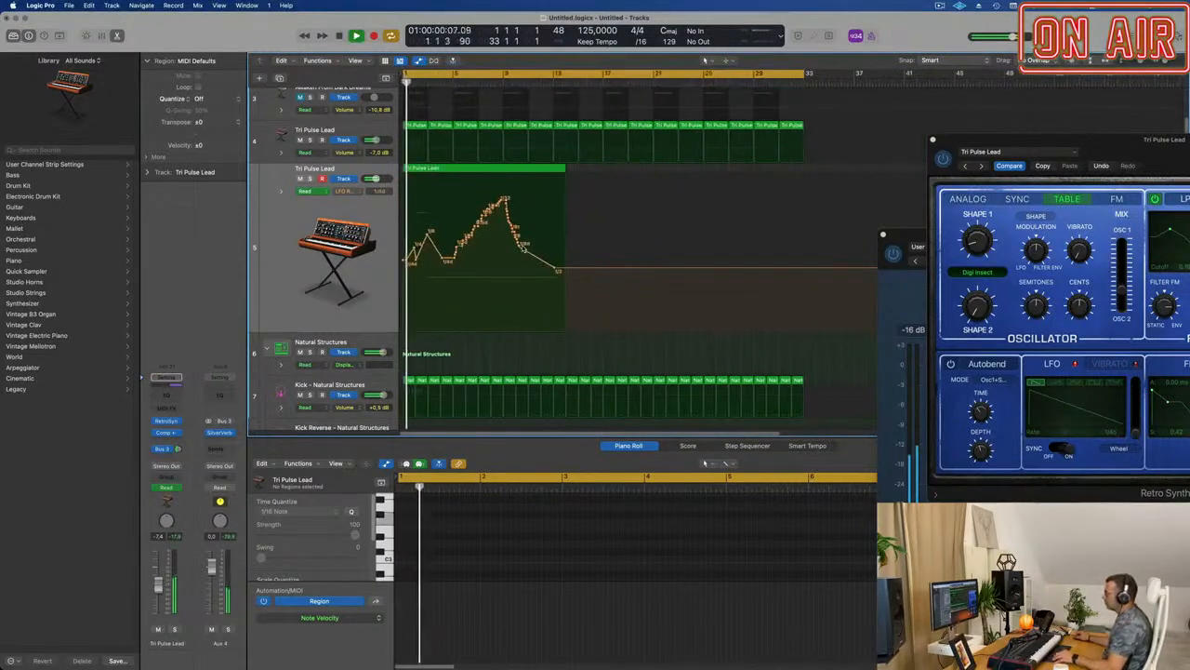
Switch the Retro Synth engine to Analog, play from the song start and place its window below the automation curve.
left_click_drag(1076, 144, 793, 247)
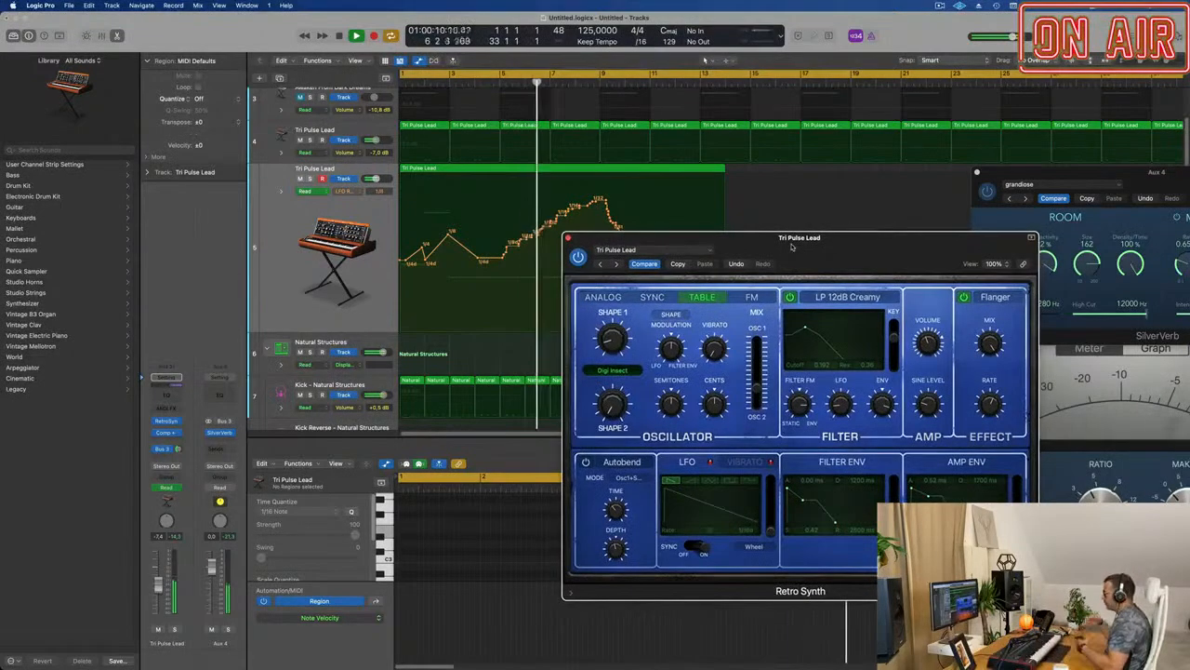
left_click_drag(791, 247, 746, 295)
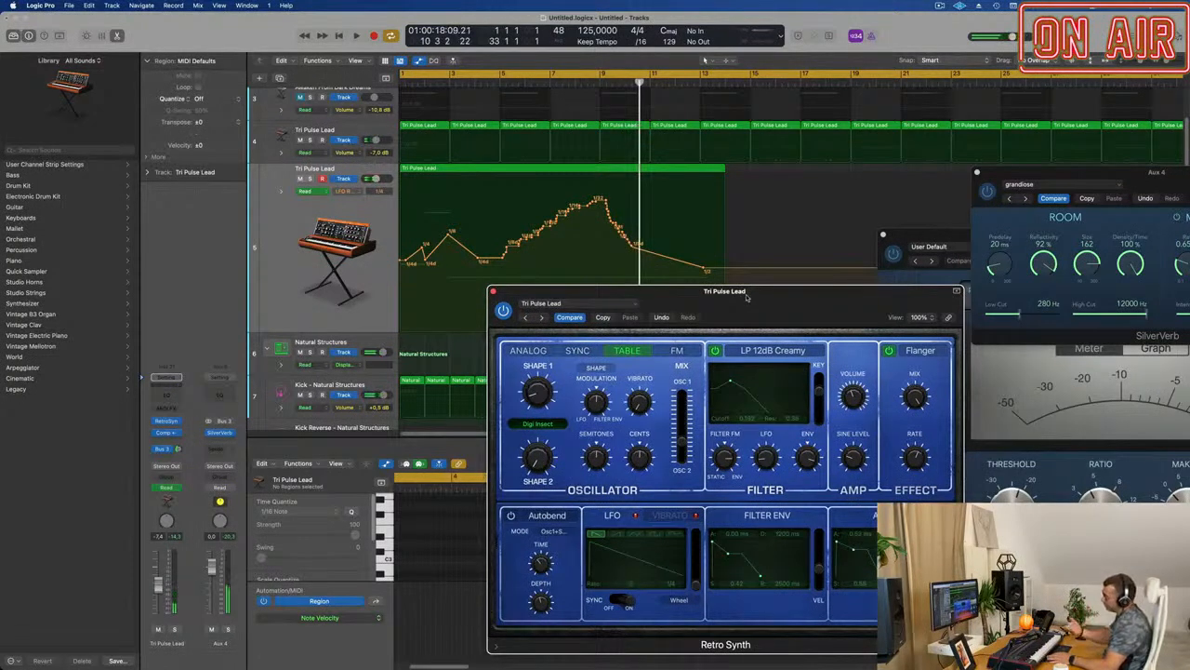
left_click(517, 349)
key("Return")
key("space")
left_click_drag(767, 299, 681, 279)
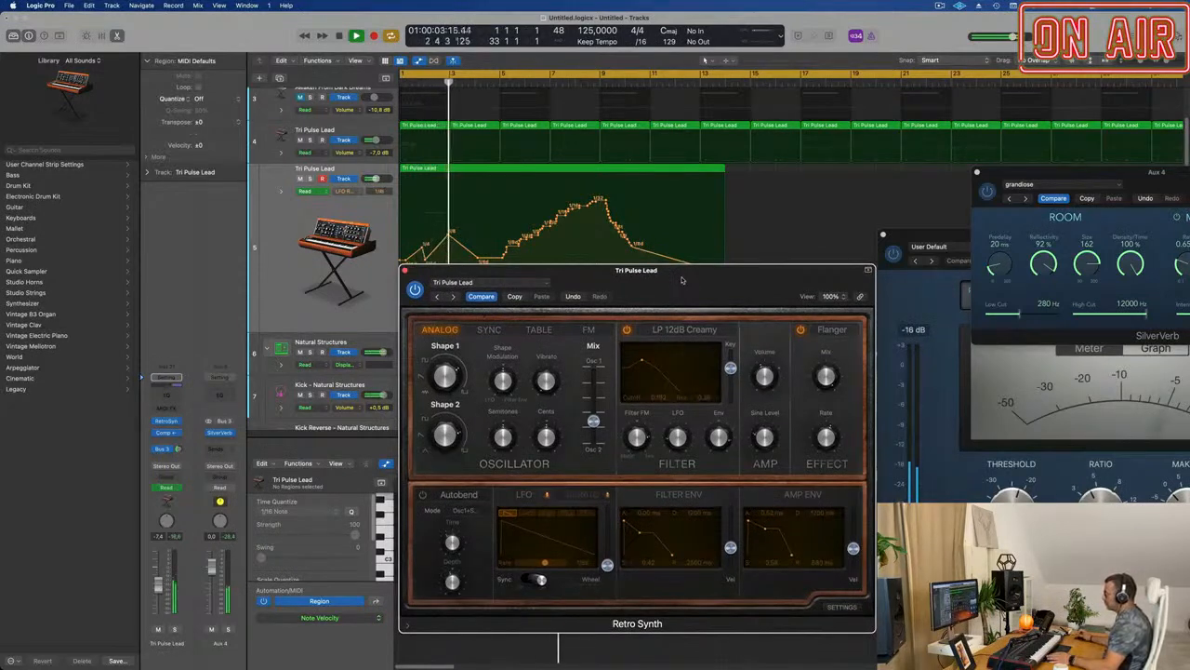
left_click_drag(680, 272, 704, 352)
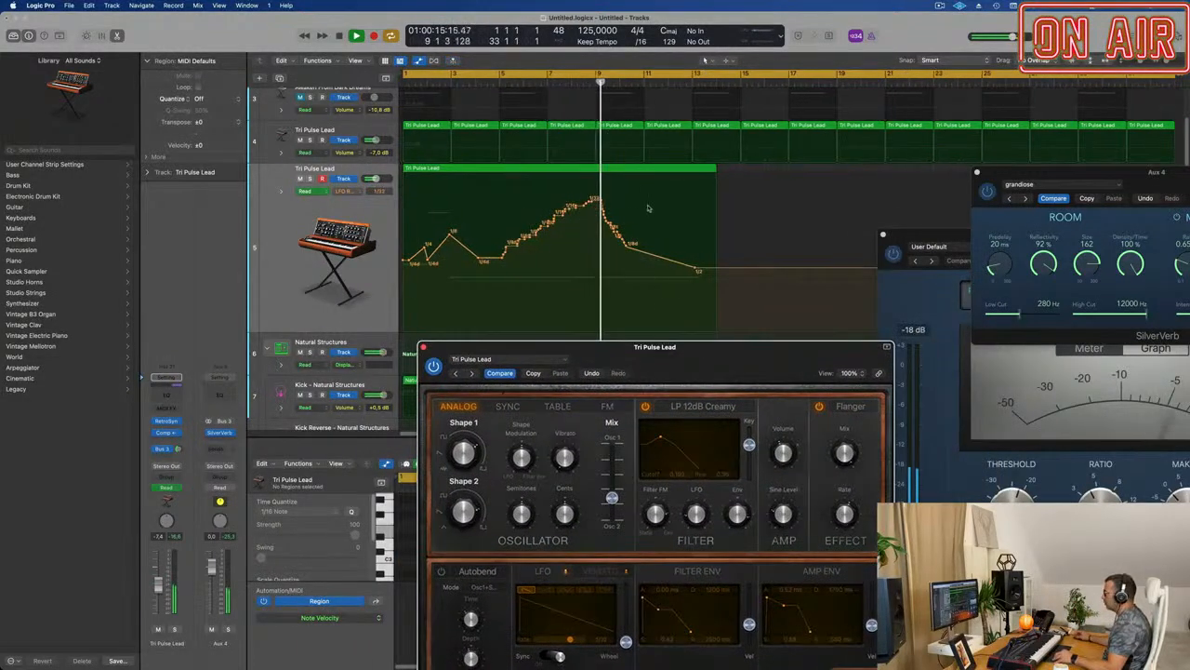
Split the second Tri Pulse Lead region at bar 13, also splitting the notes that cross the cut.
scroll(654, 168, "down", 2)
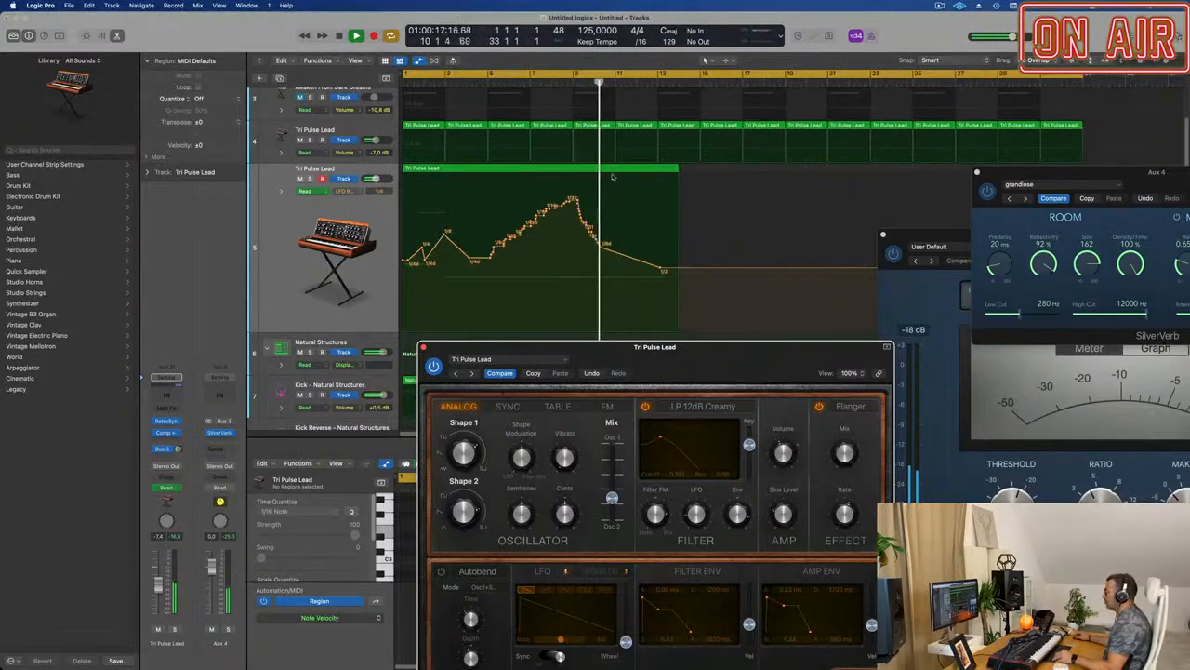
scroll(611, 174, "up", 3)
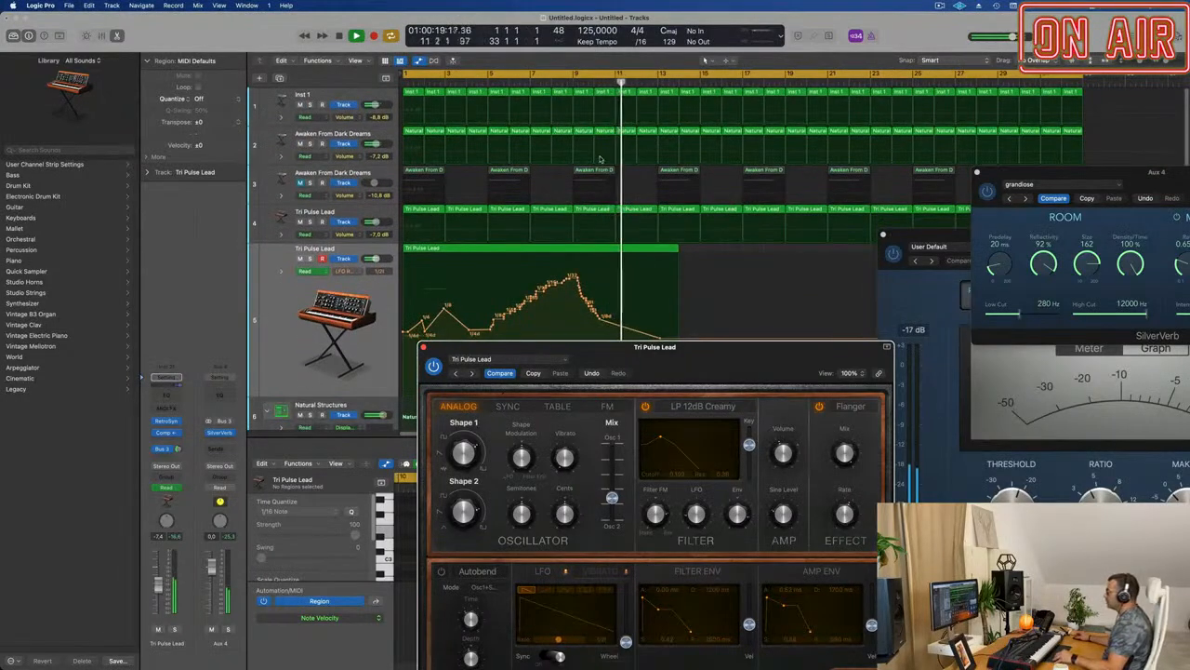
scroll(597, 182, "down", 2)
scroll(588, 193, "down", 3)
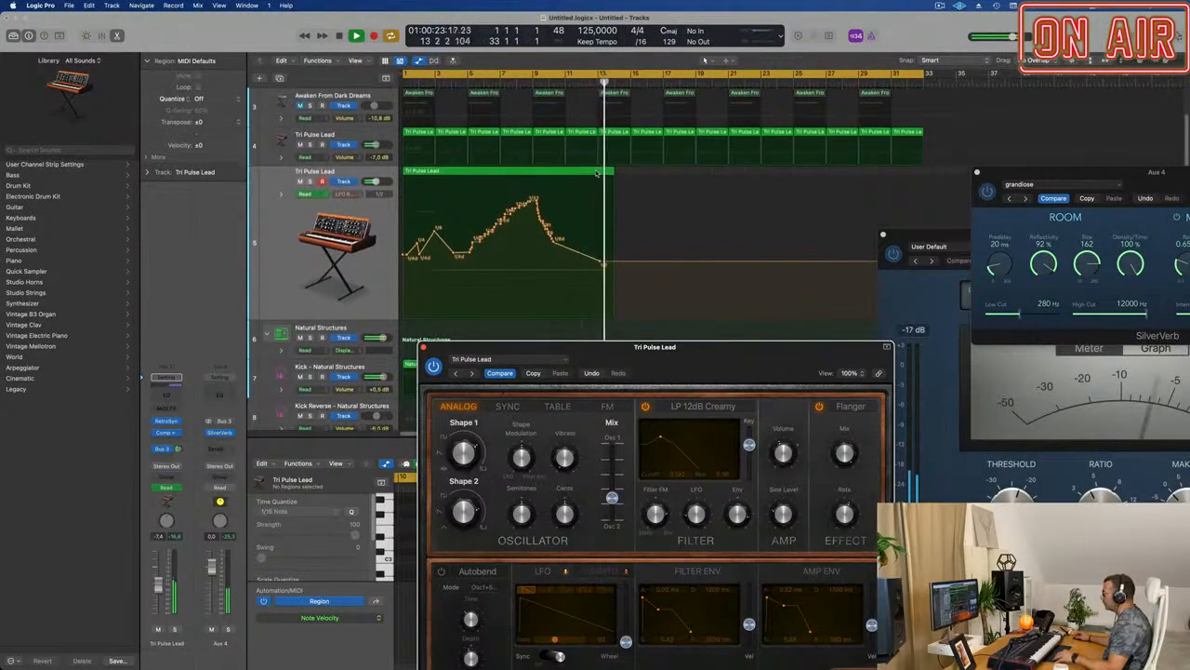
left_click(598, 173)
key("space")
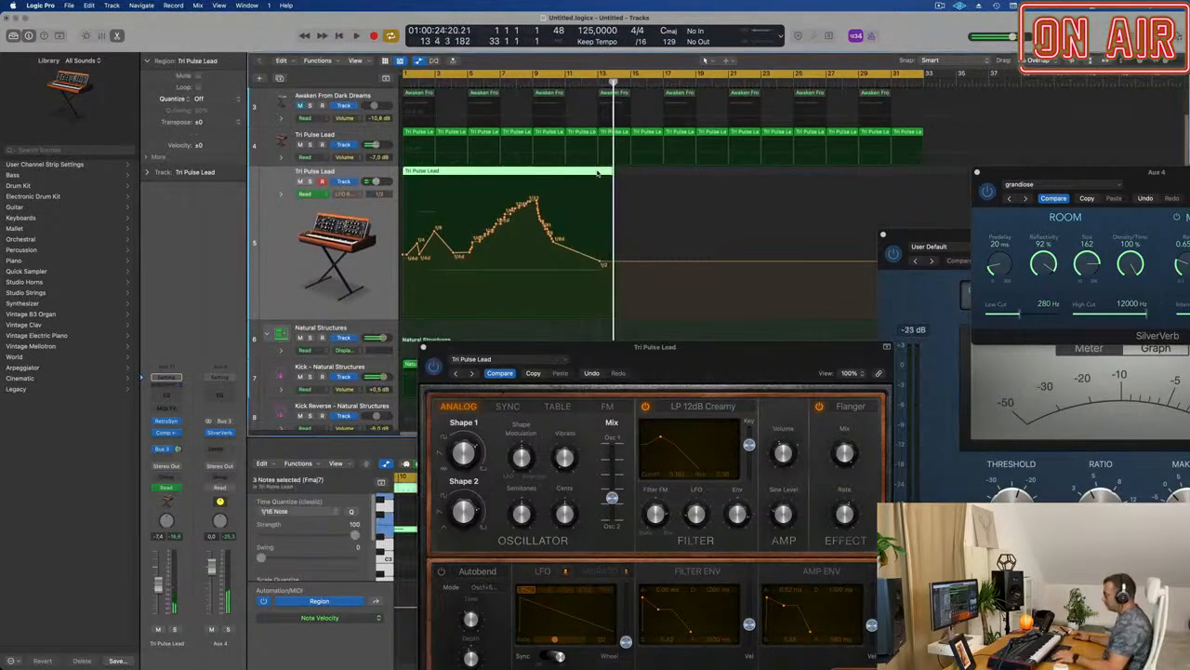
key("x")
key("p")
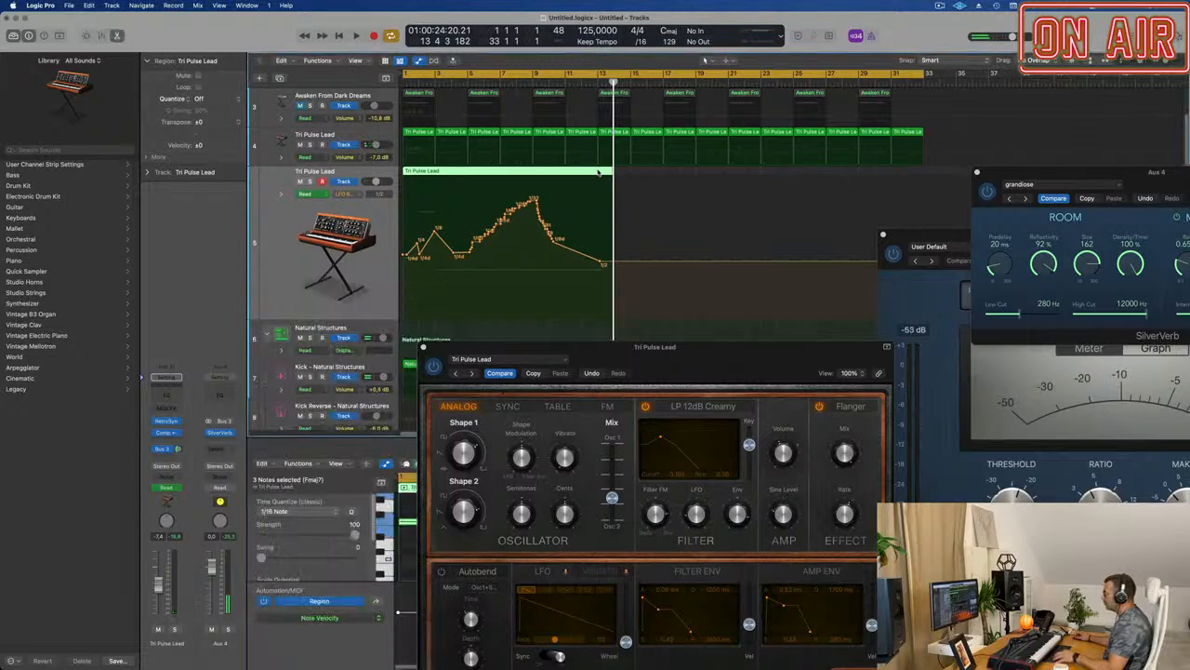
left_click(597, 172)
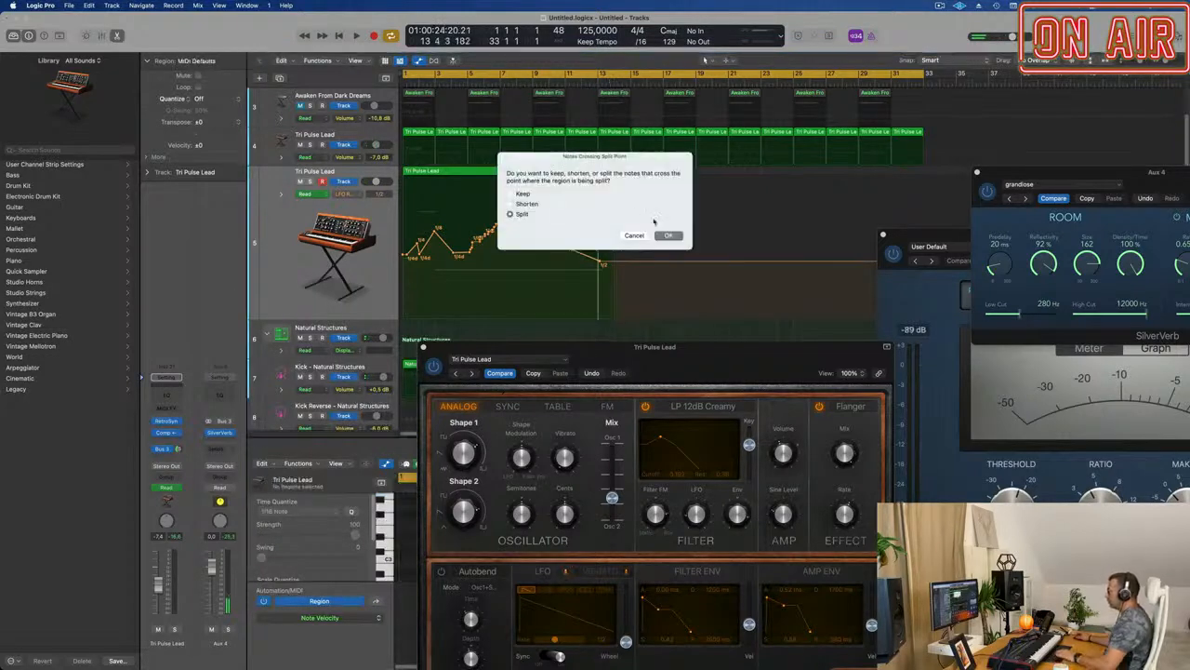
left_click(668, 234)
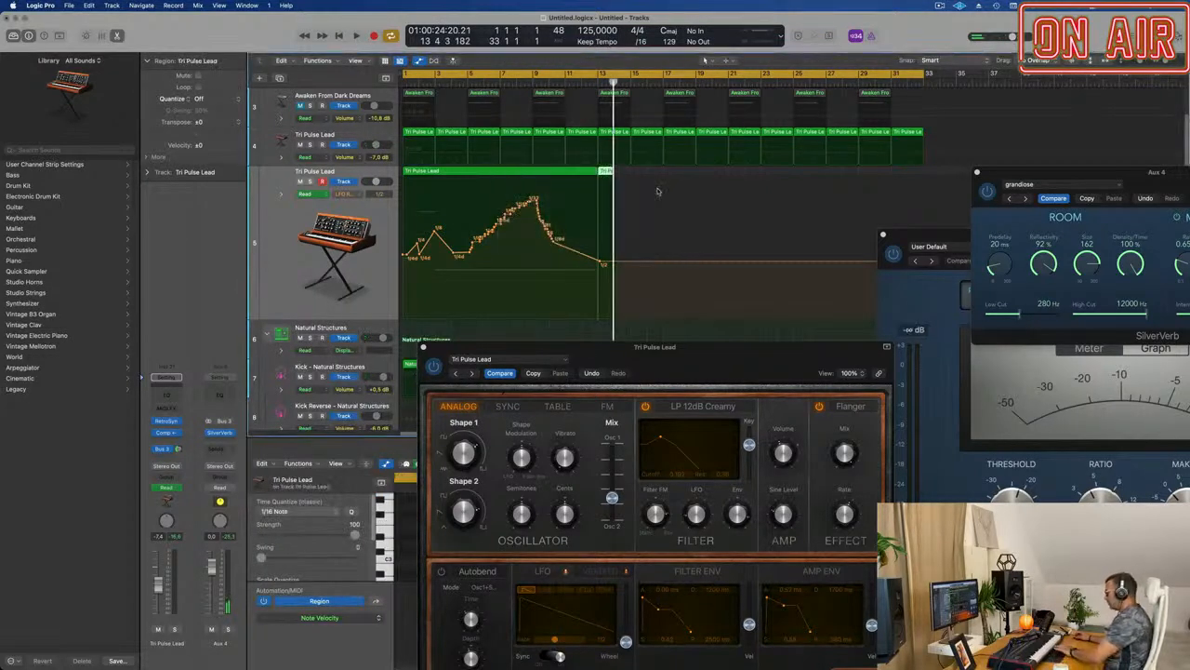
Delete the leftover piece past bar 13, then repeat the remaining second Tri Pulse Lead region and place the copy at bar 17.
left_click(490, 176)
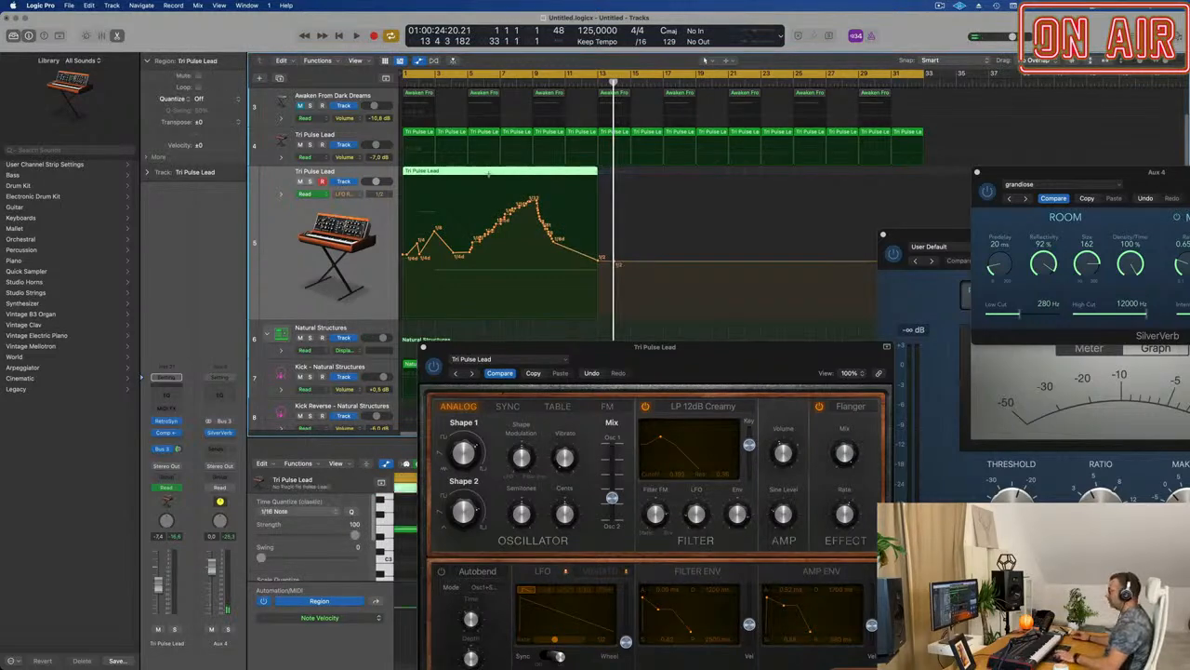
key("super+r")
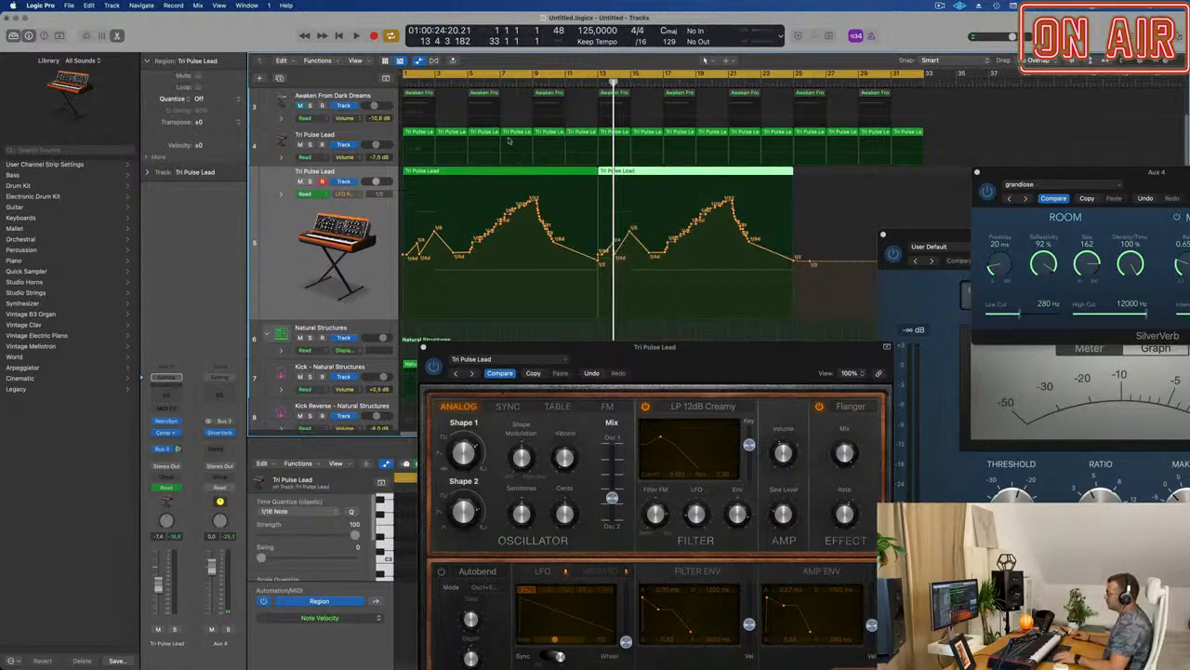
key("Return")
key("space")
scroll(474, 158, "down", 3)
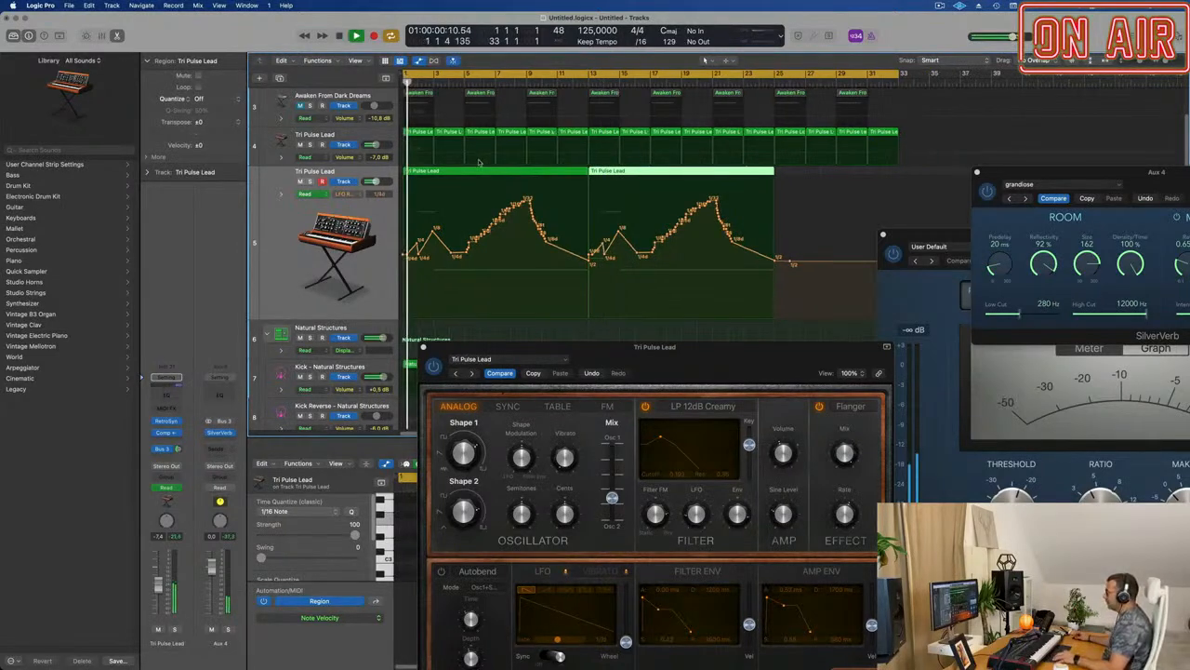
left_click_drag(643, 171, 697, 174)
scroll(571, 235, "down", 1)
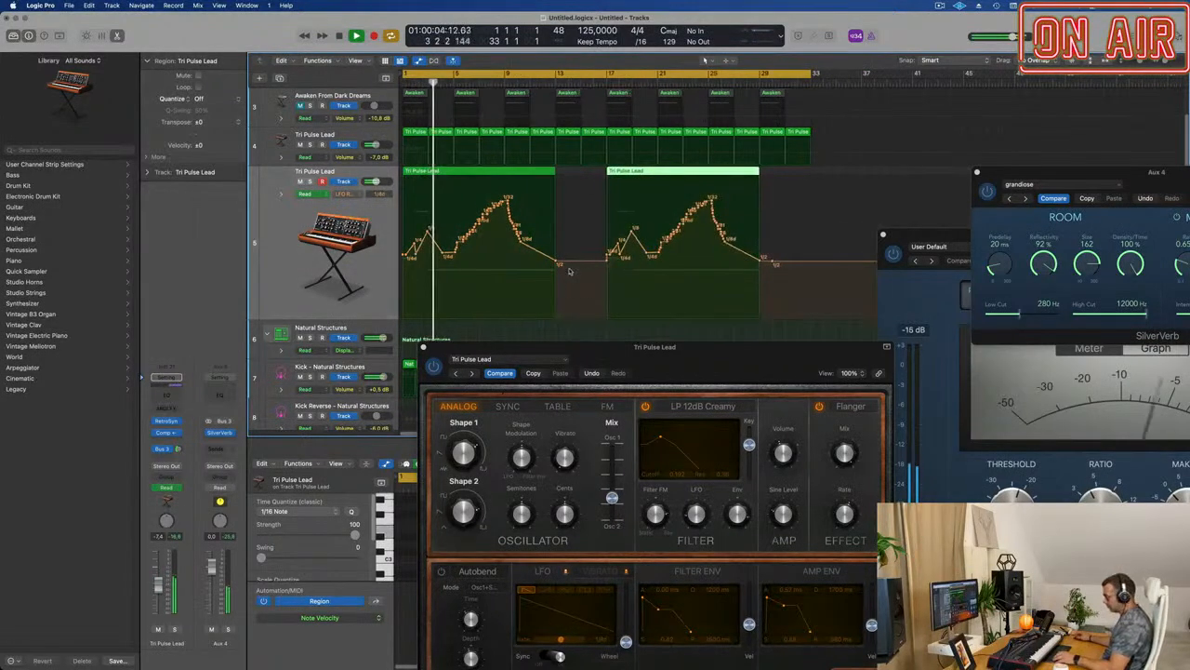
Lower the Retro Synth's LP 12dB Creamy filter cutoff during playback from the song start, moving its window clear of the first region.
key("x")
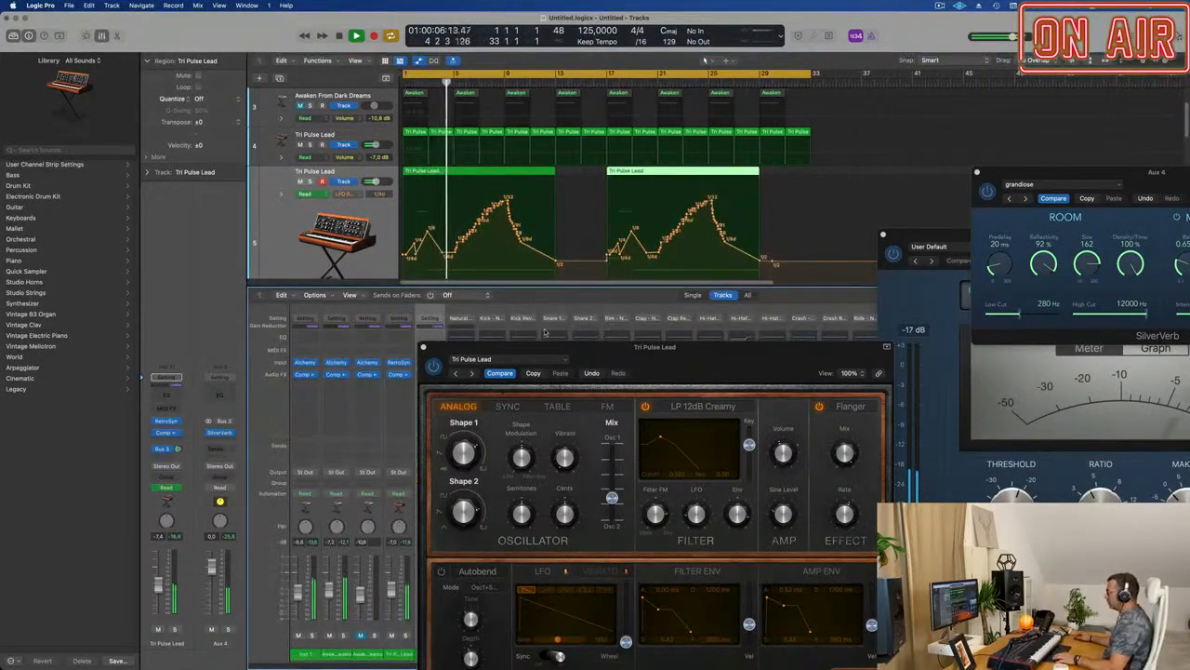
key("x")
left_click_drag(638, 347, 857, 182)
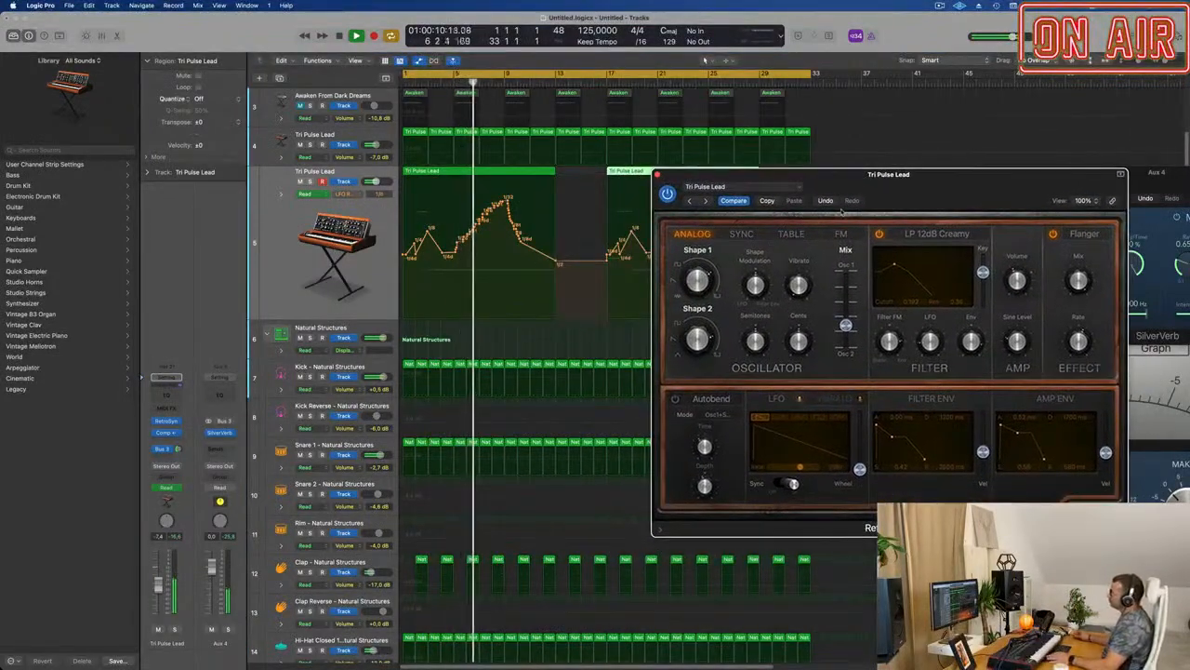
left_click_drag(952, 191, 865, 178)
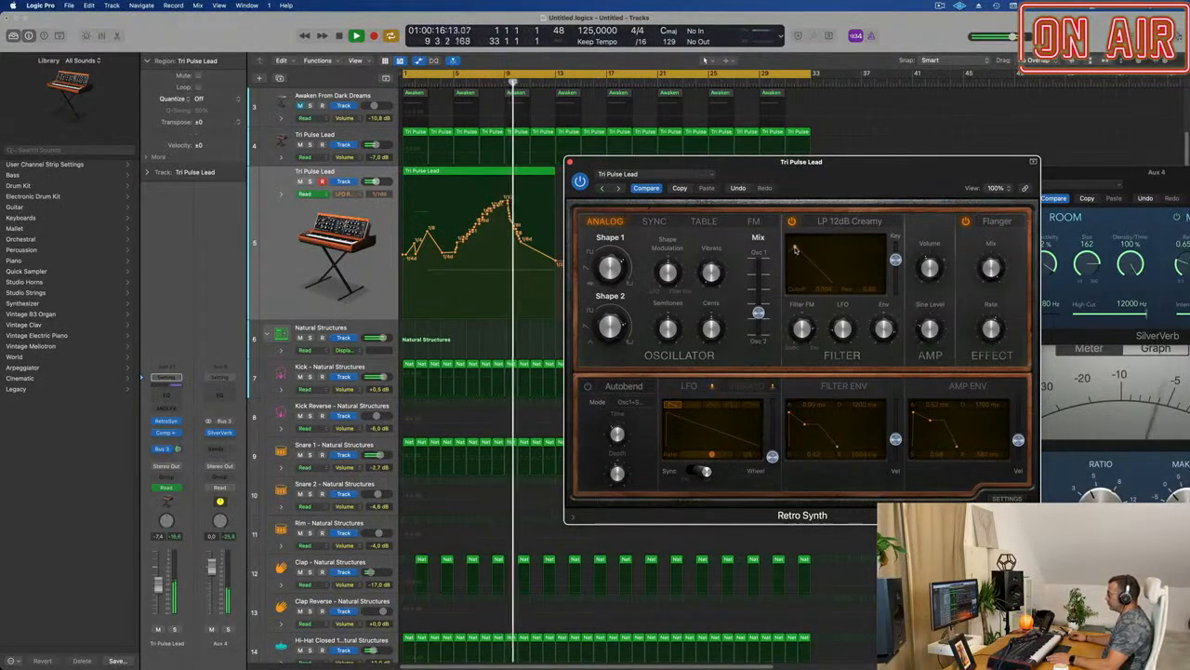
key("space")
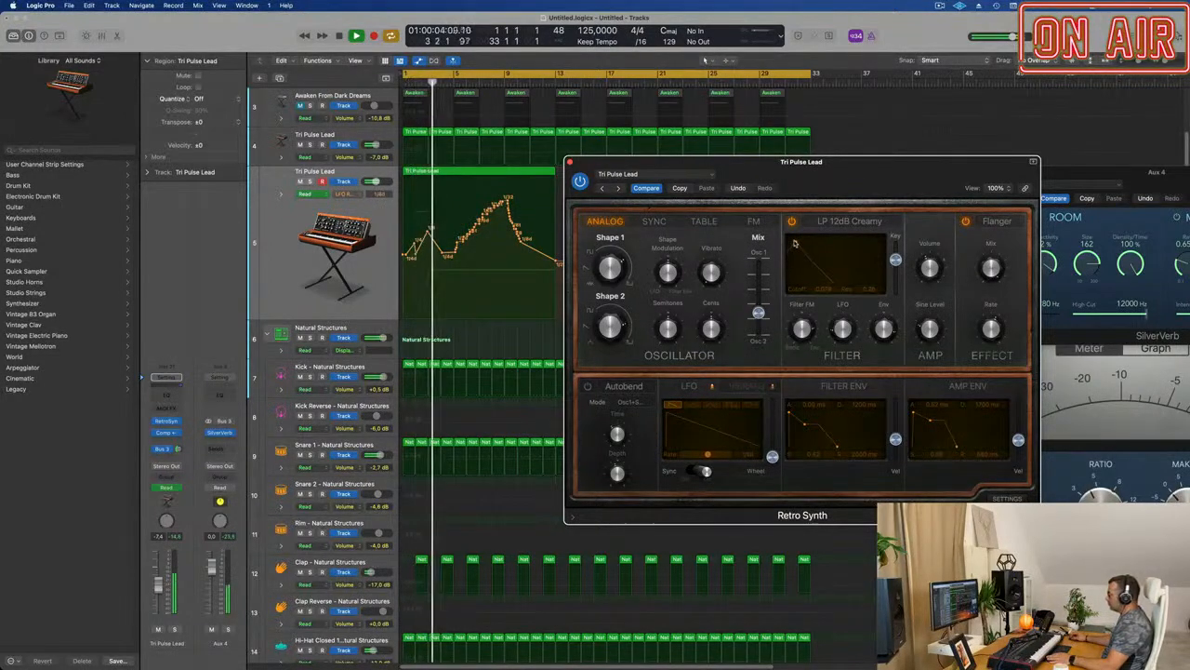
key("Return")
left_click_drag(871, 171, 930, 182)
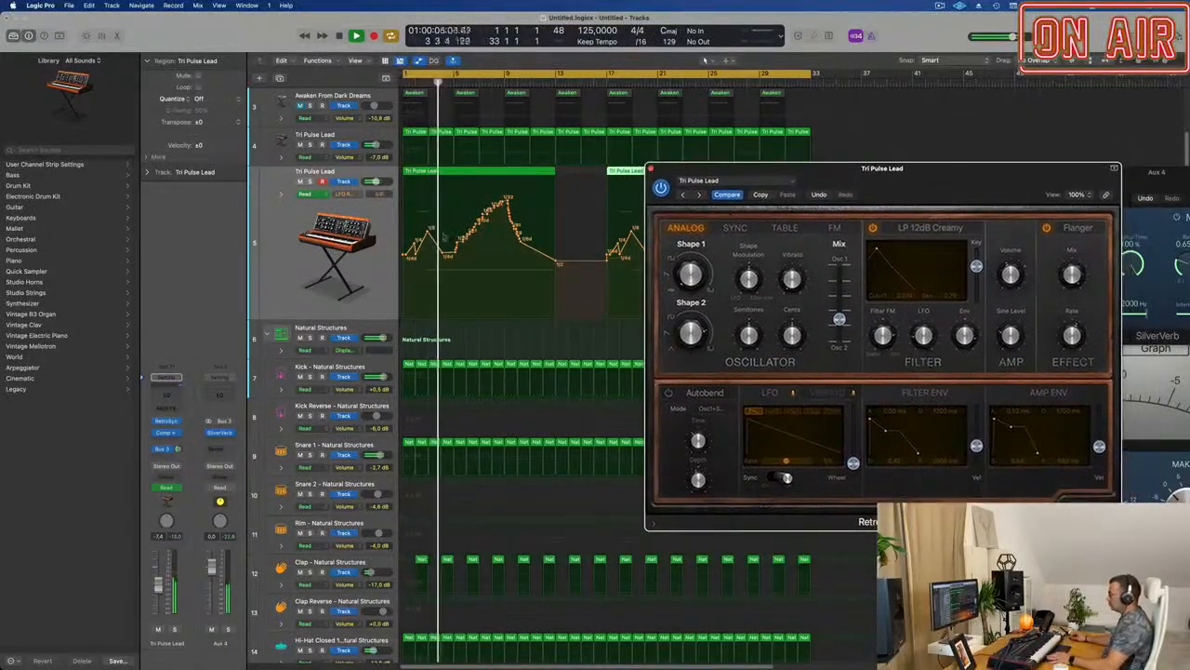
Add a send on the second Tri Pulse Lead track to Bus 1 → Delay and set its level to about -6.7 dB.
left_click(297, 261)
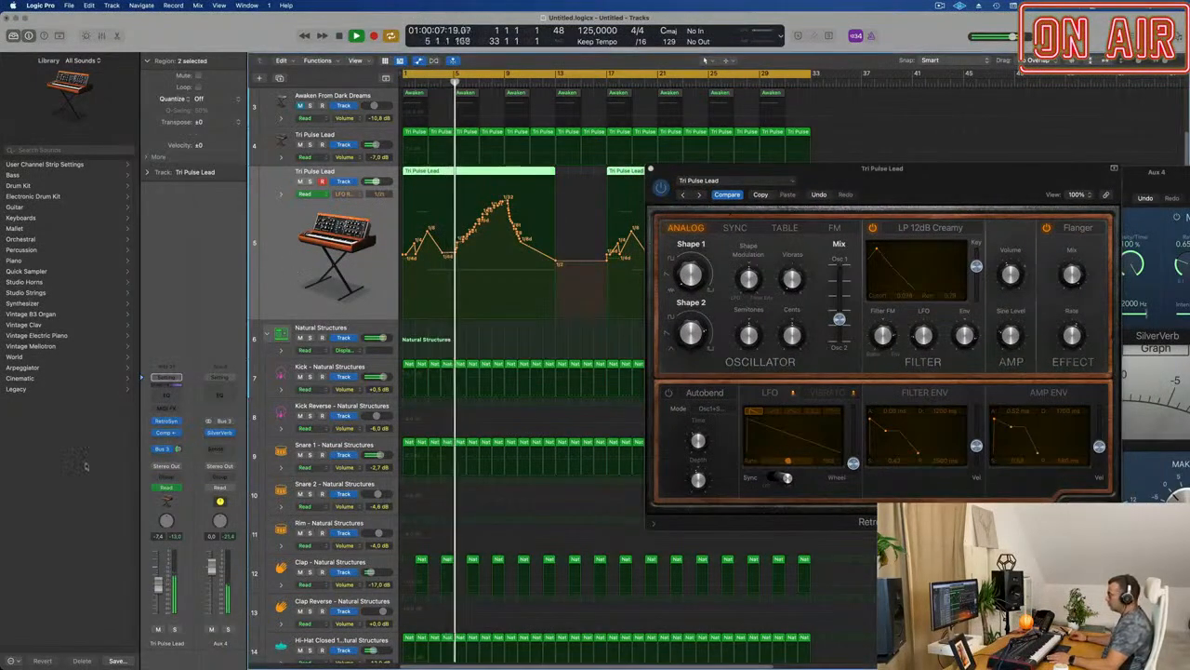
left_click(163, 449)
mouse_move(167, 471)
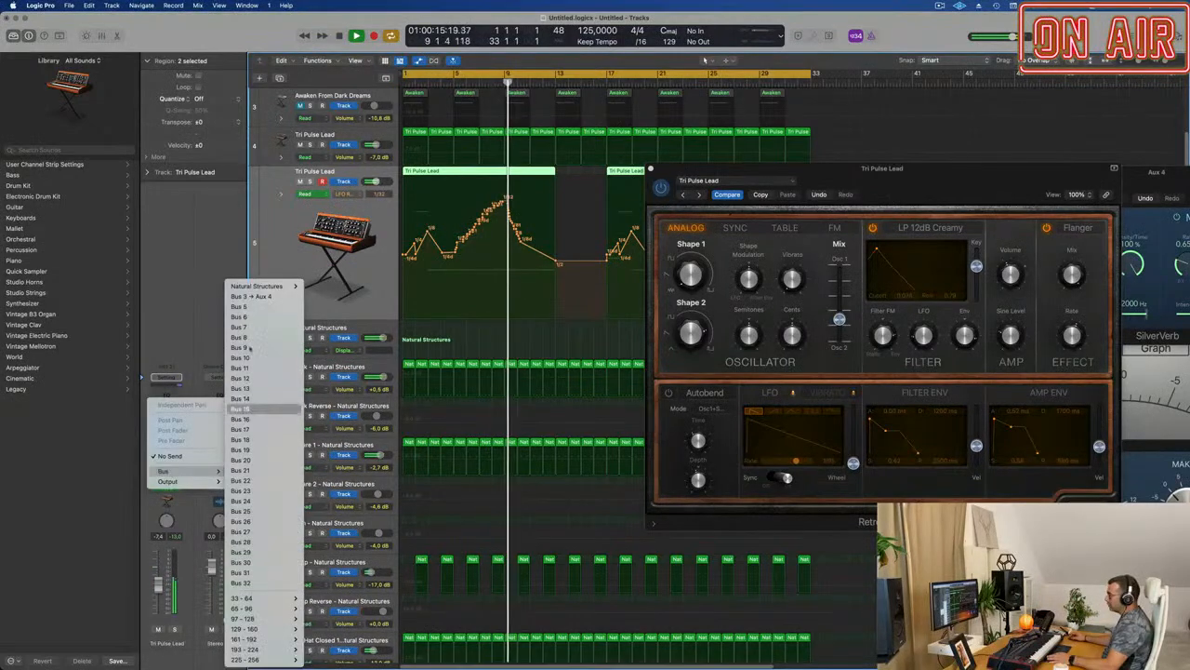
mouse_move(263, 289)
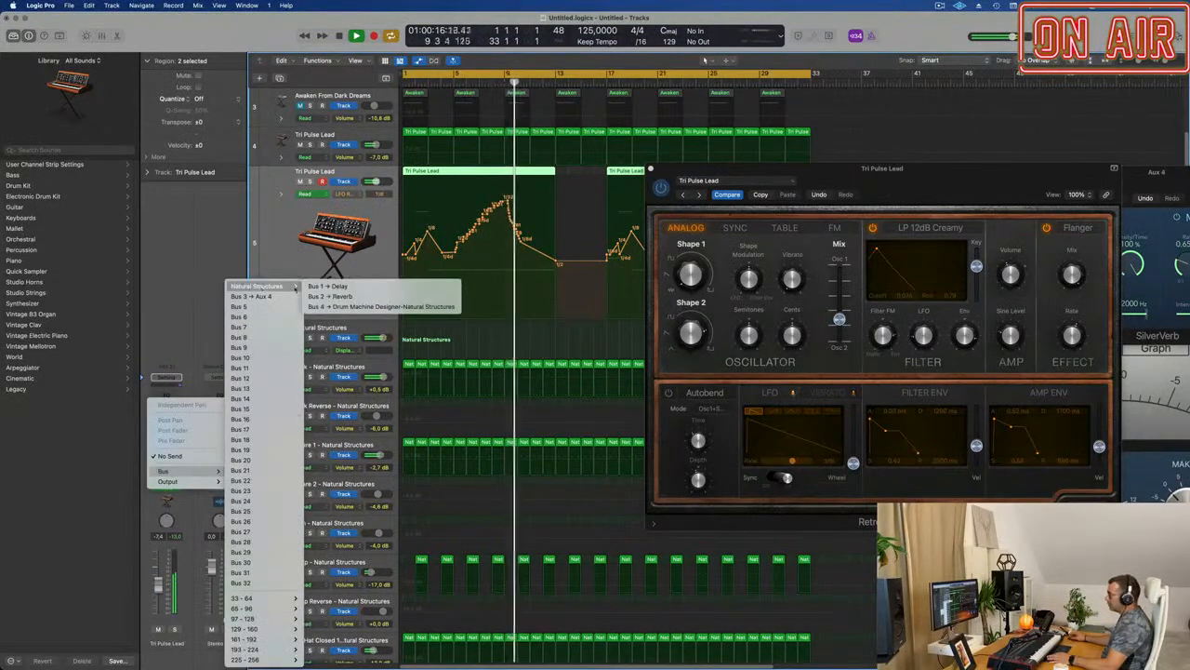
left_click(378, 290)
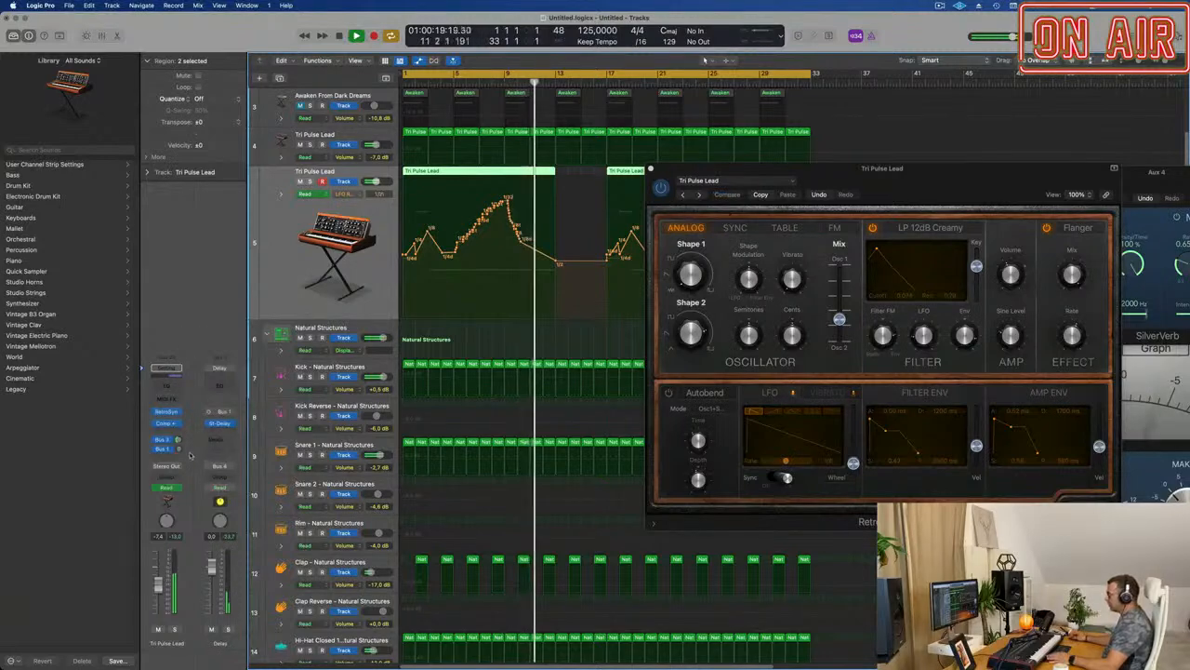
key("space")
left_click_drag(177, 454, 180, 448)
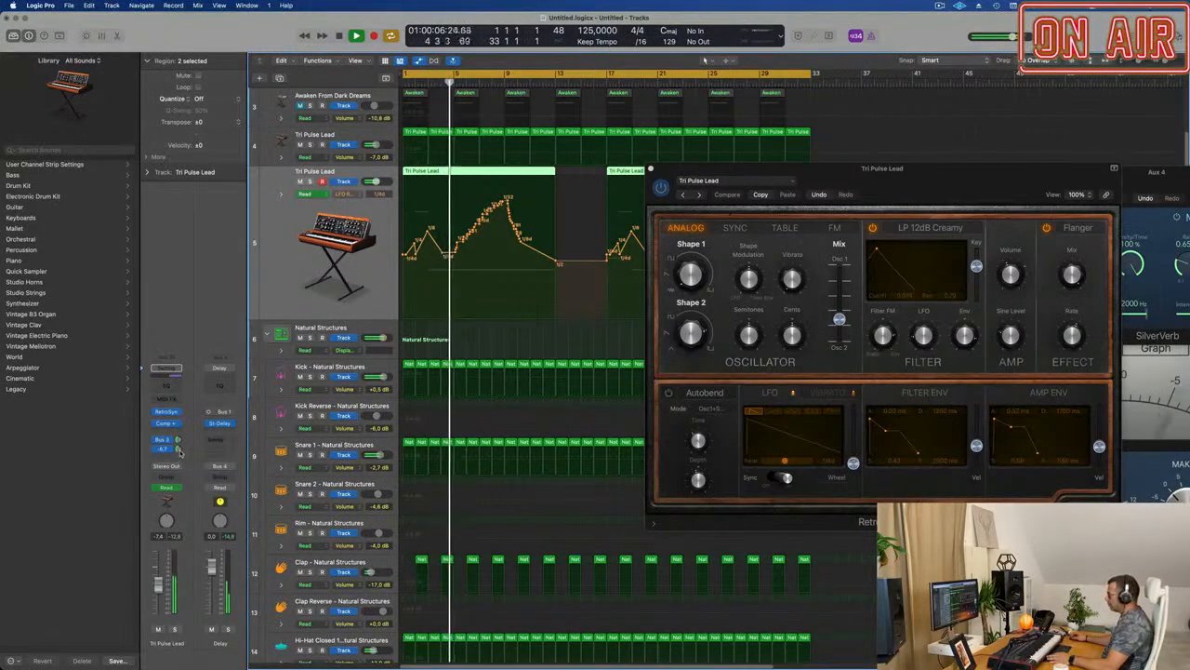
Adjust the Retro Synth's Flanger mix during playback, then close the synth window to reveal both lead regions.
left_click_drag(1005, 183, 1099, 157)
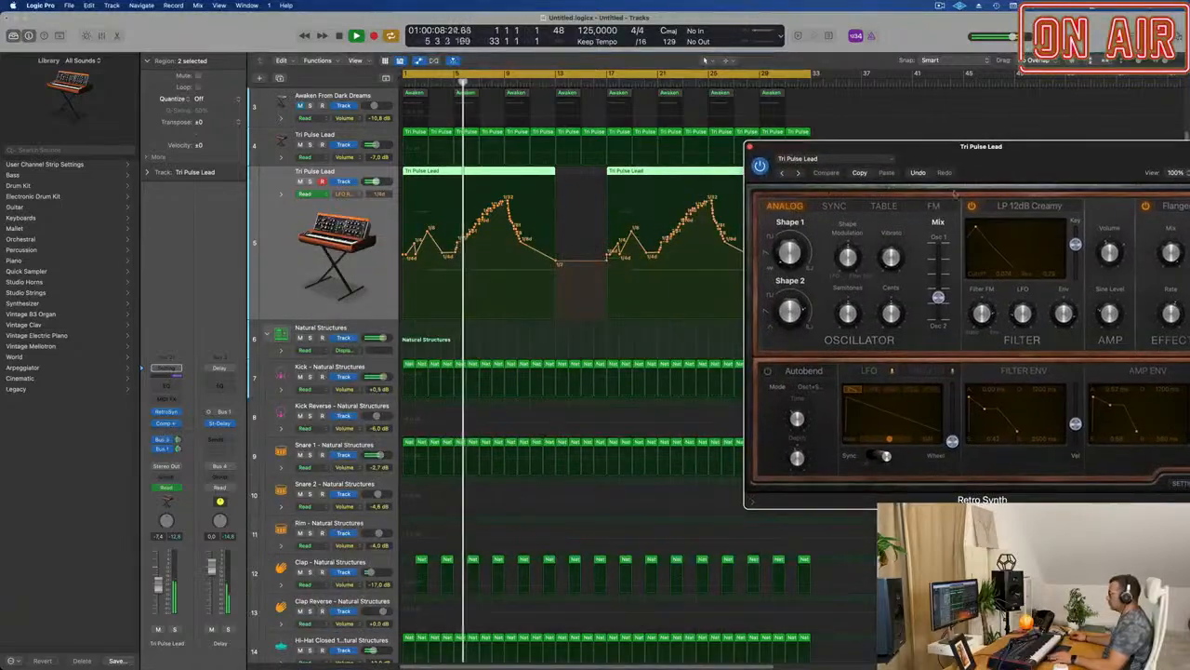
scroll(567, 255, "up", 3)
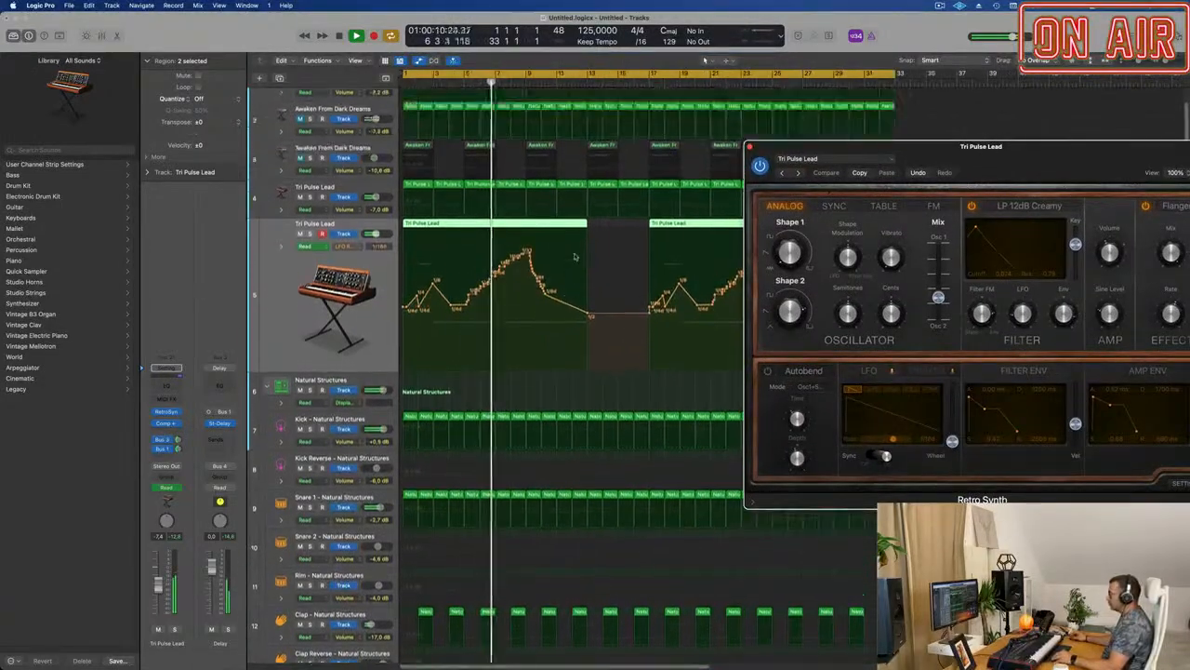
left_click_drag(988, 173, 887, 199)
mouse_move(1061, 288)
left_mouse_down()
mouse_move(1065, 312)
mouse_move(1068, 296)
left_mouse_up()
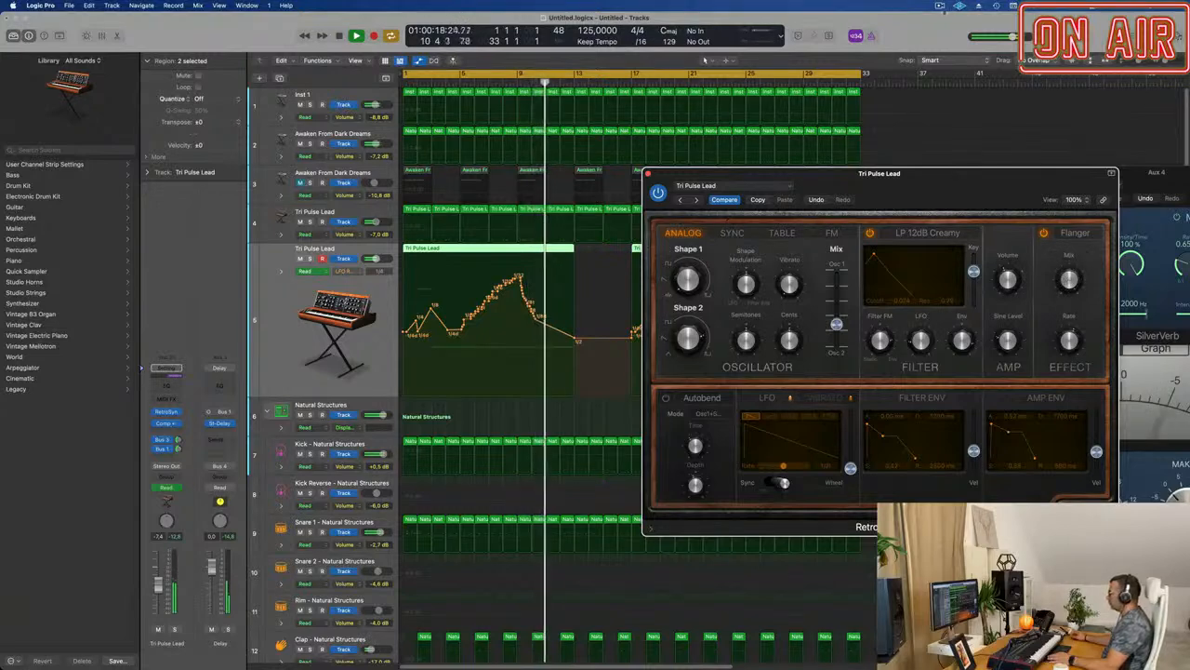
left_click(940, 5)
left_click(942, 178)
left_click_drag(942, 178, 904, 178)
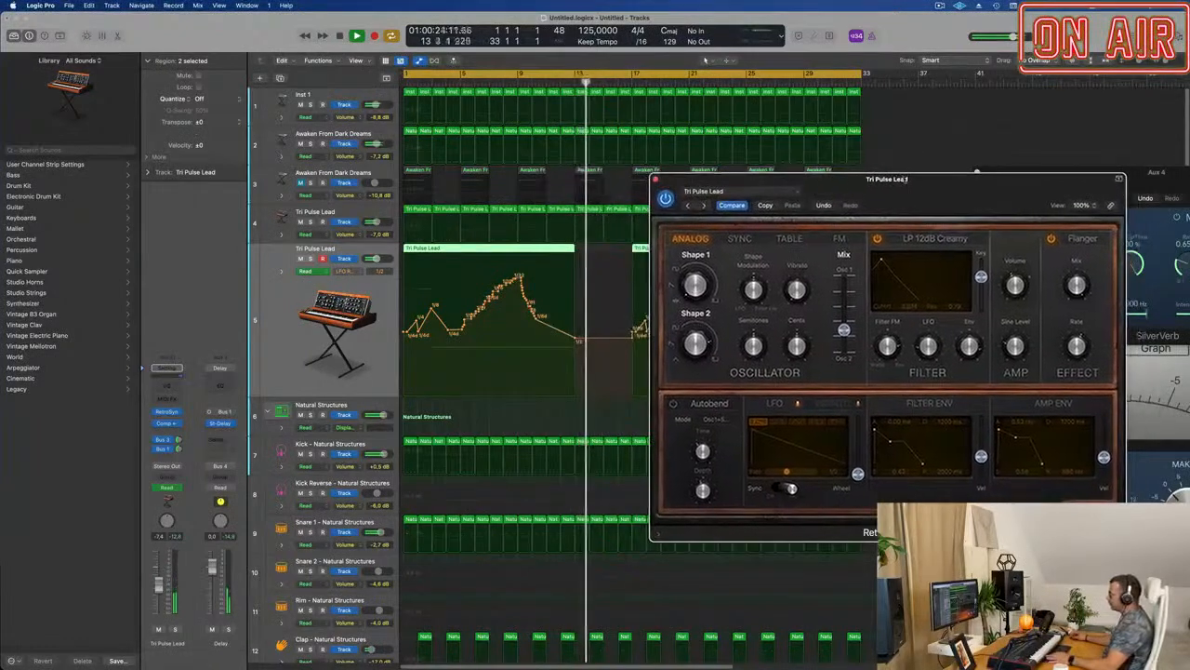
left_click(656, 178)
key("super+Left")
key("super+Up")
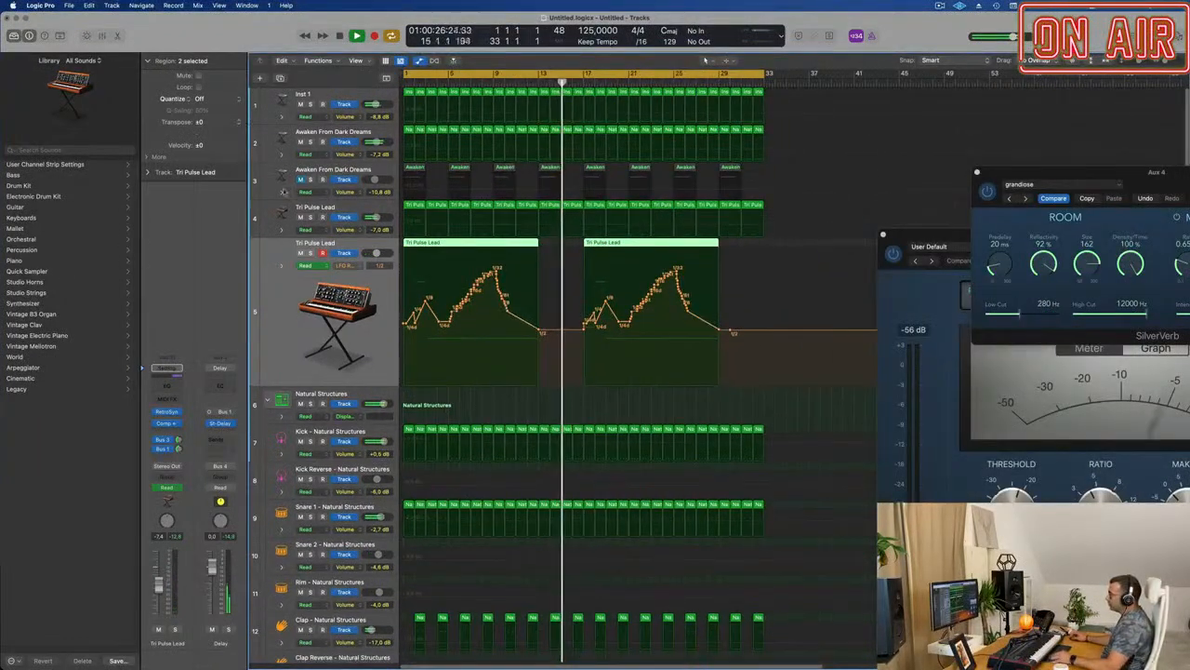
Unmute the third track, Awaken From Dark Dreams, and compare the mix with the second Tri Pulse Lead muted and unmuted.
key("Return")
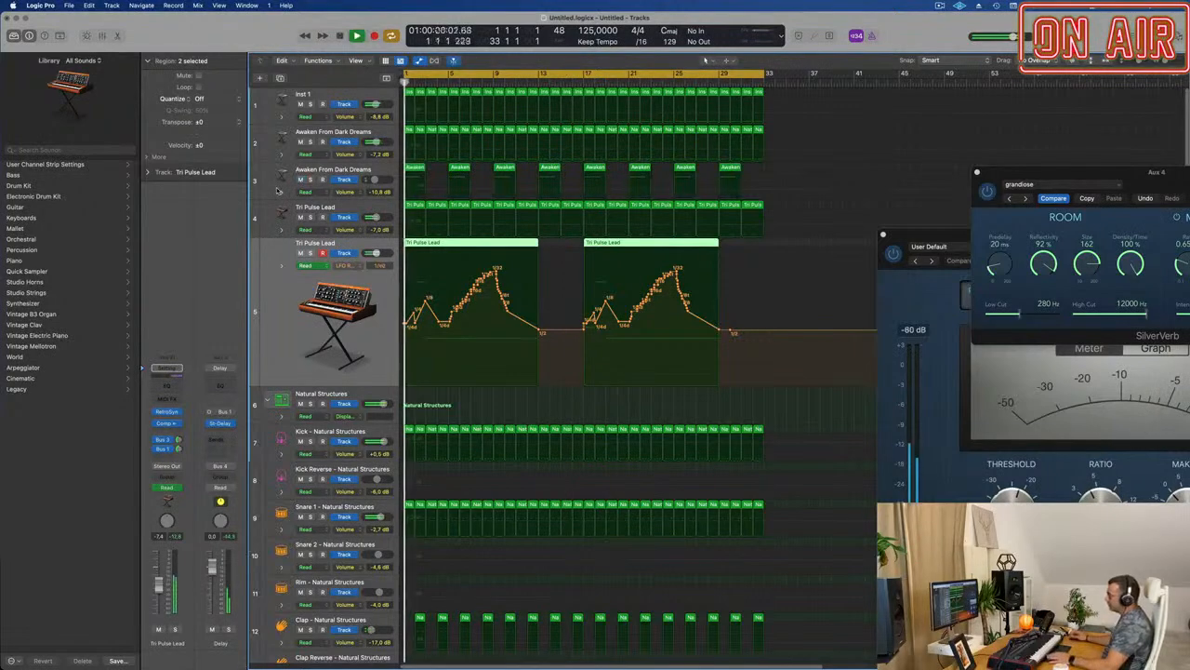
left_click(299, 253)
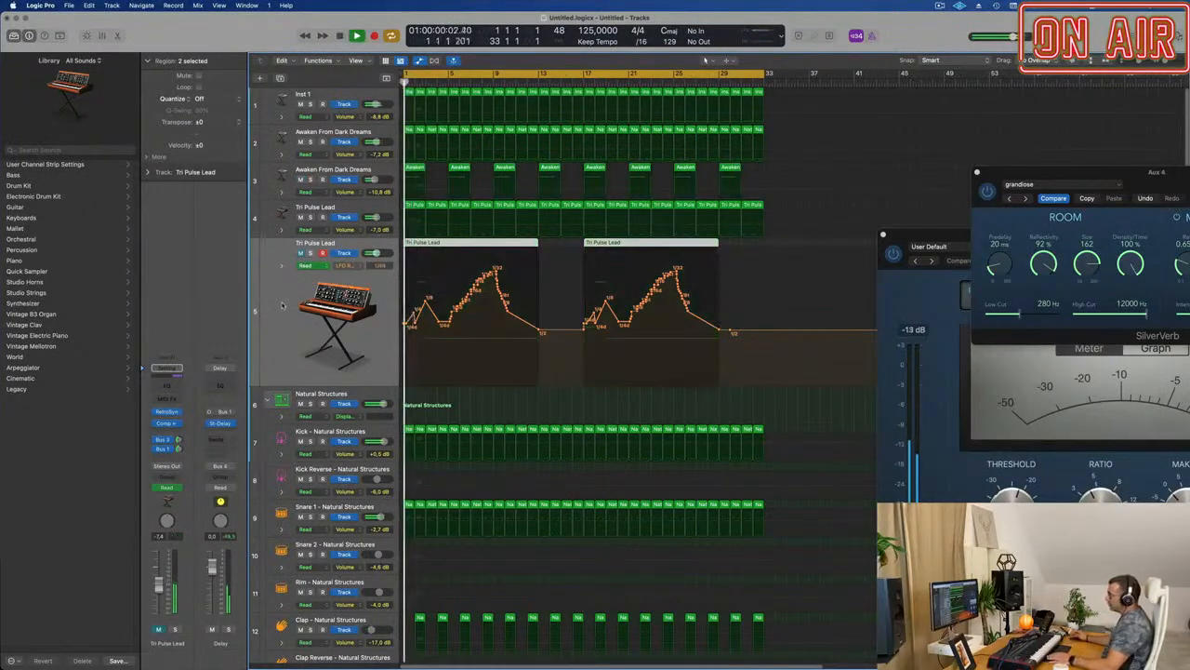
left_click(300, 253)
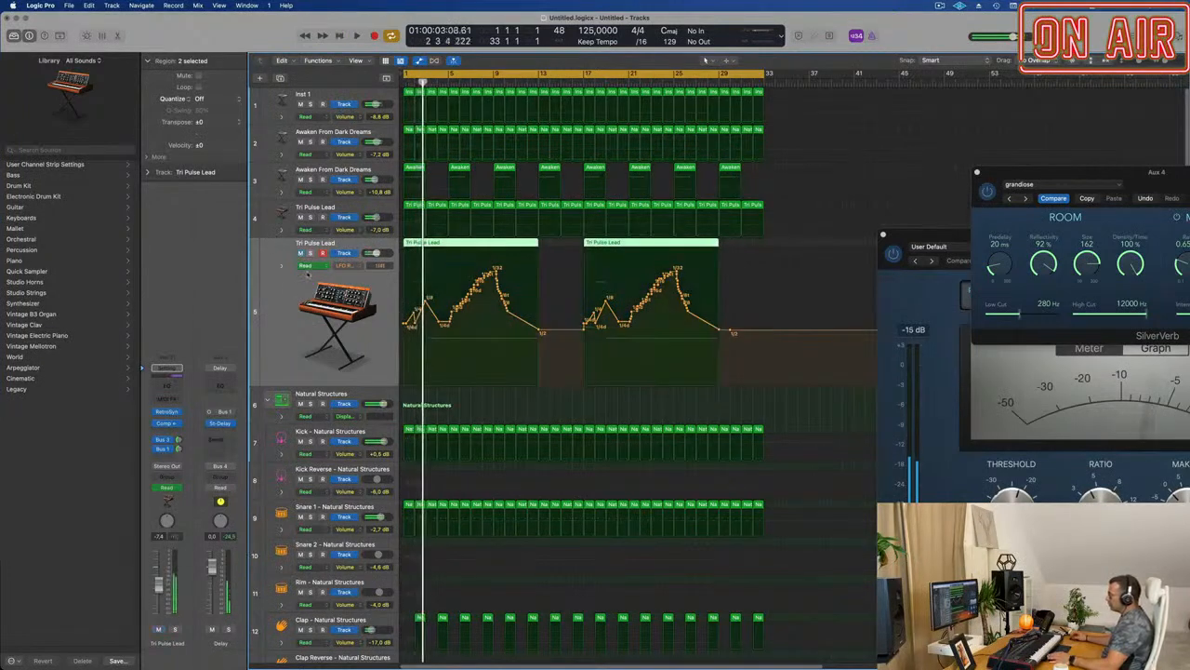
left_click(292, 172)
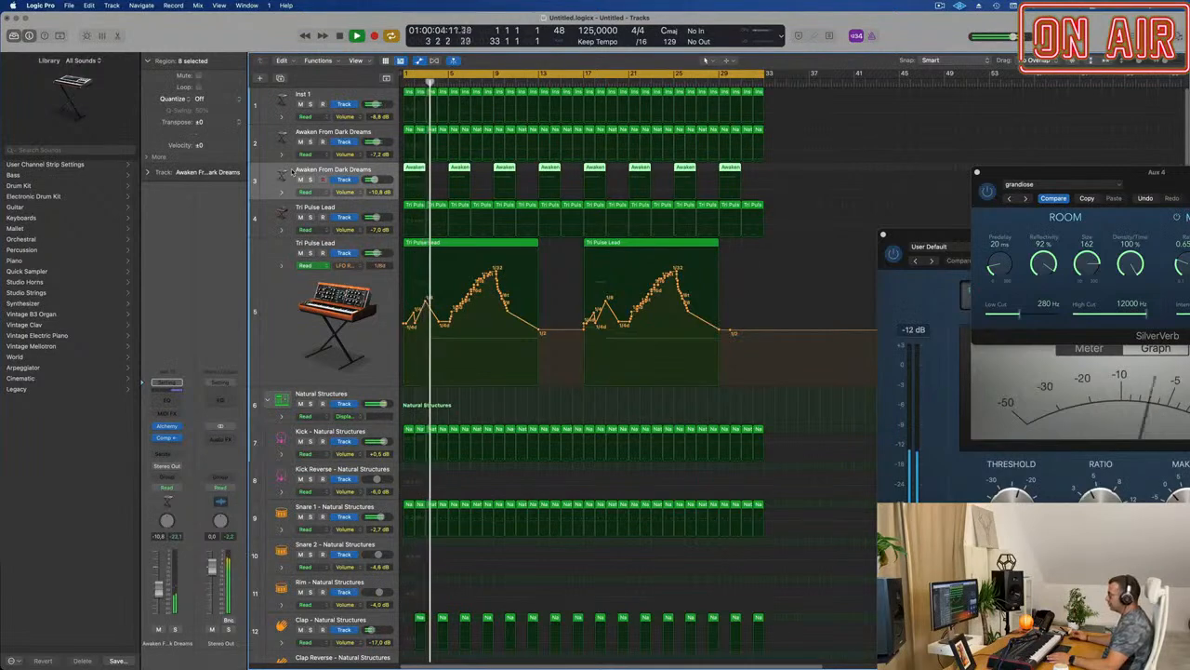
Reduce the track heights to show the whole arrangement, select Inst 1 and mute both Tri Pulse Lead tracks.
scroll(339, 332, "down", 4)
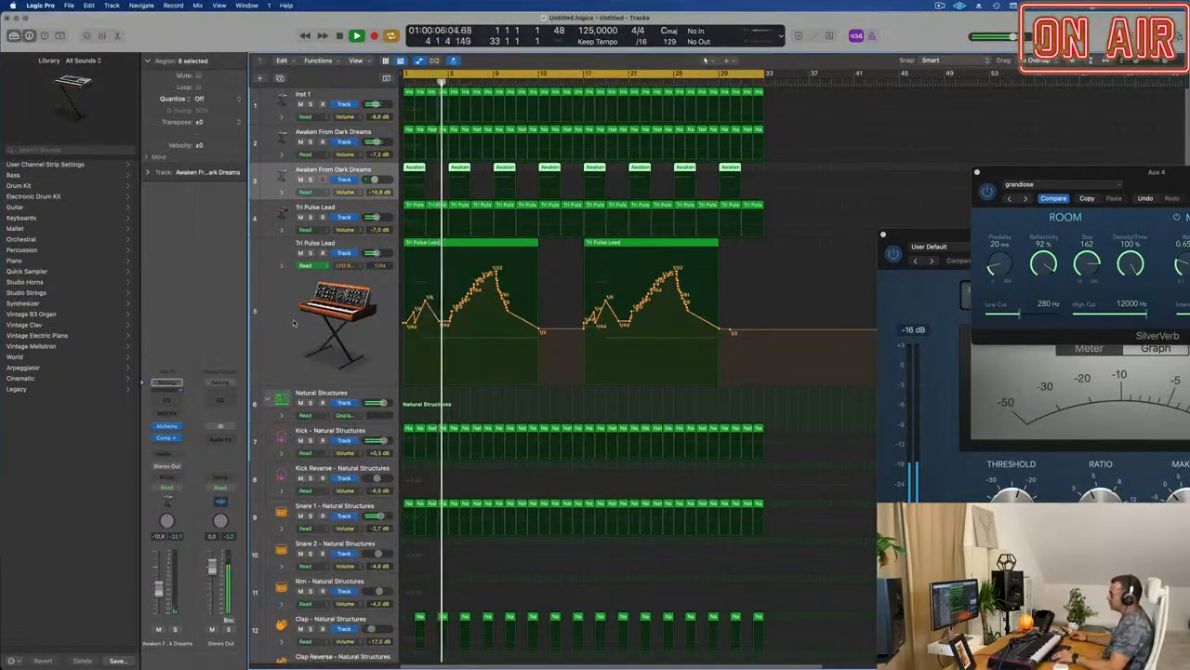
scroll(300, 294, "down", 3)
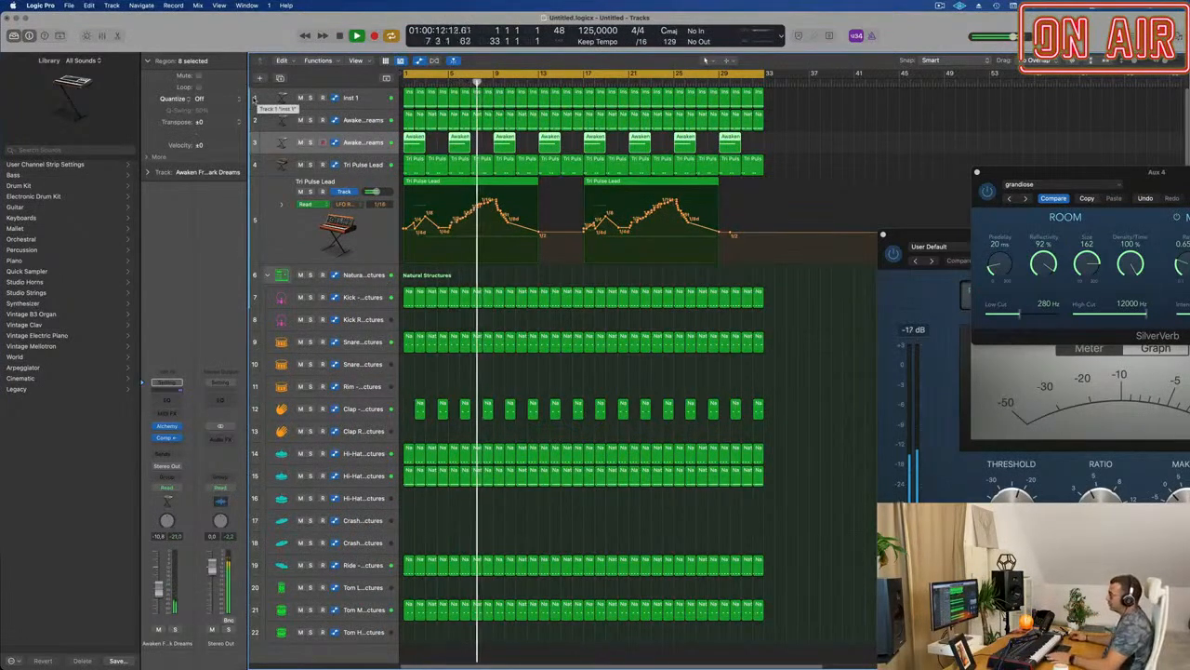
left_click(369, 104)
left_click(364, 98)
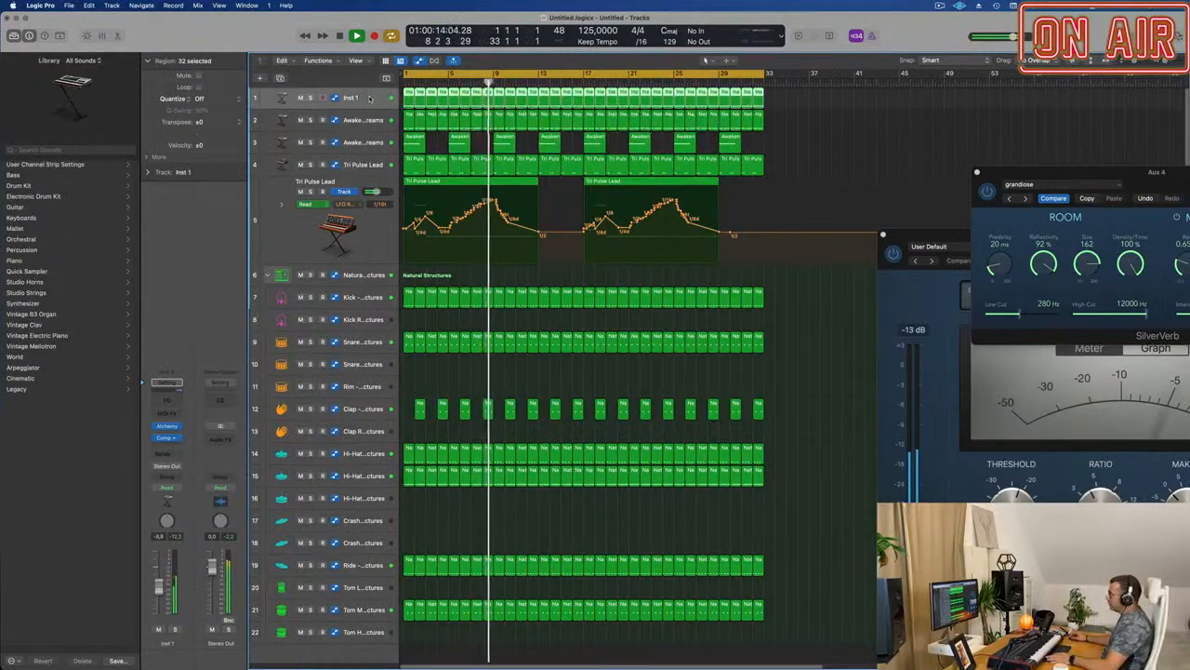
left_click(301, 165)
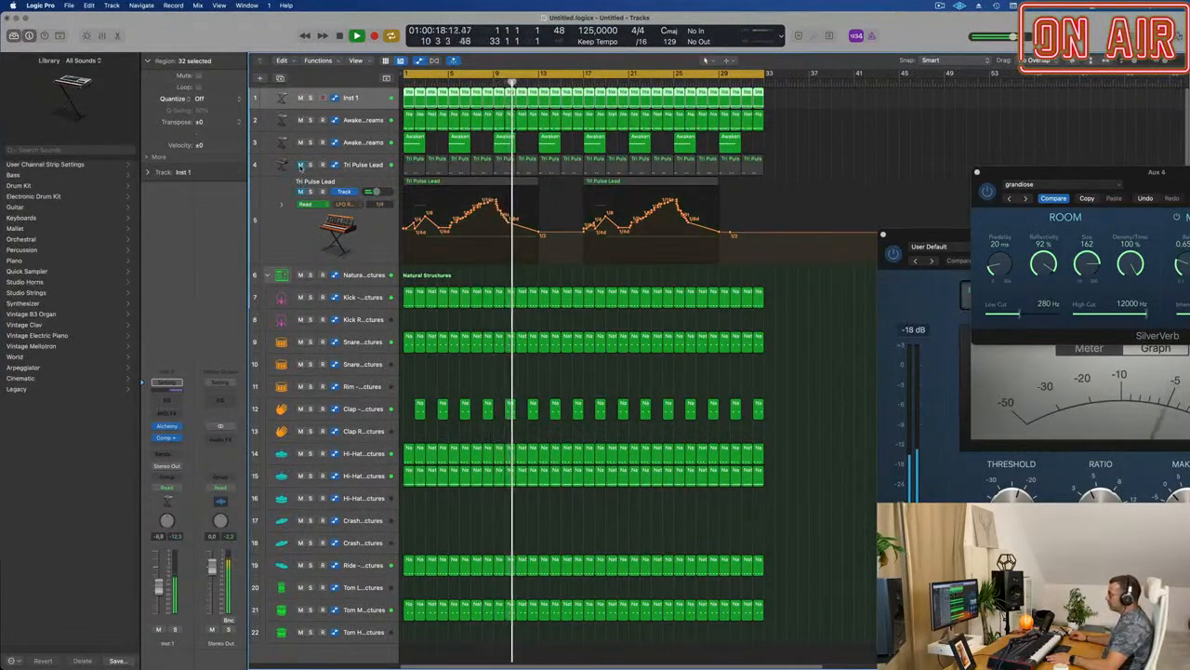
Restart playback from the song start and check Inst 1 by soloing it and releasing the solo.
key("space")
key("space")
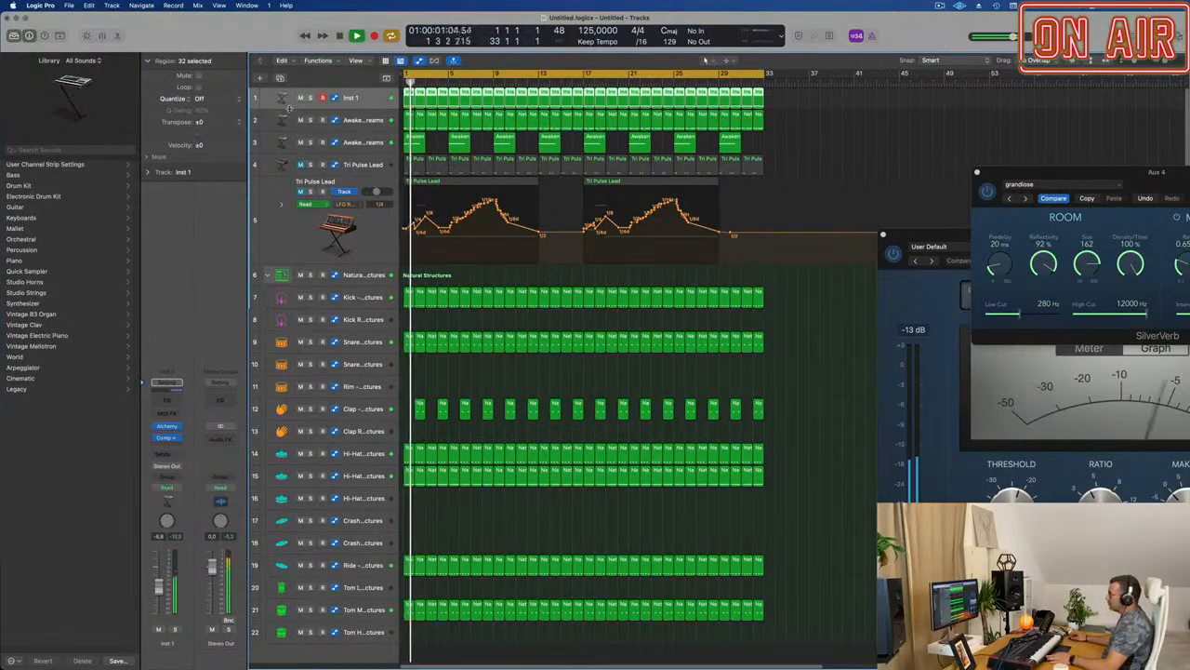
left_click(310, 97)
left_click(310, 98)
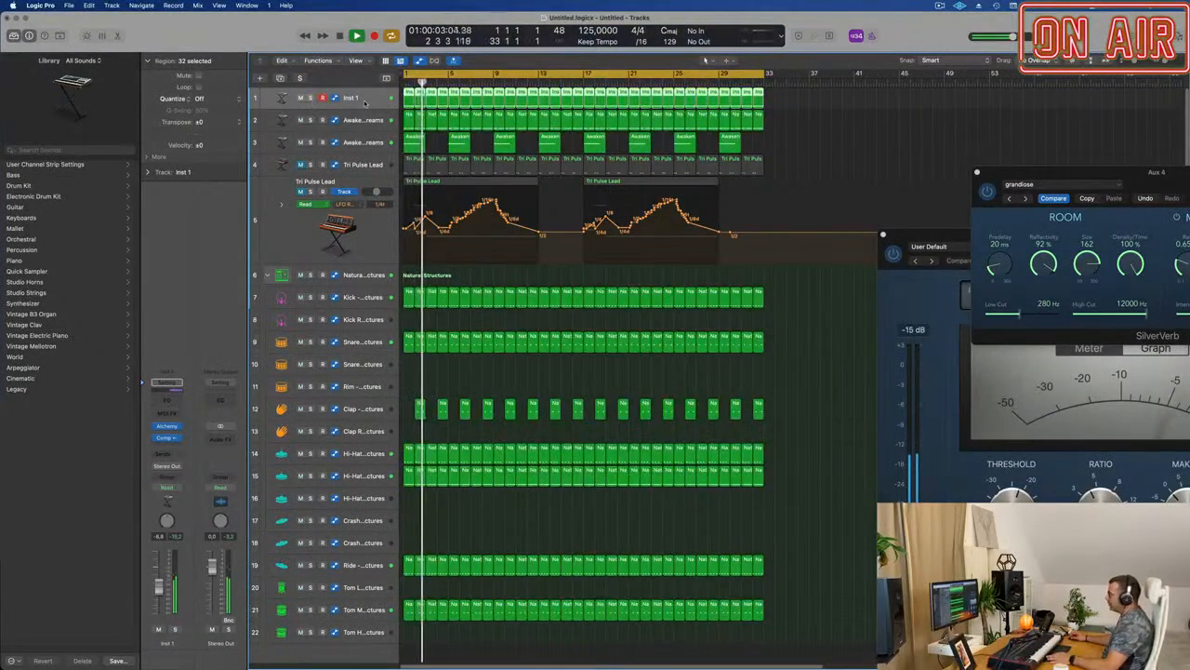
Add a Channel EQ to Inst 1 with a 12 dB/Oct low cut at 121 Hz and move its window below the upper tracks.
left_click(169, 398)
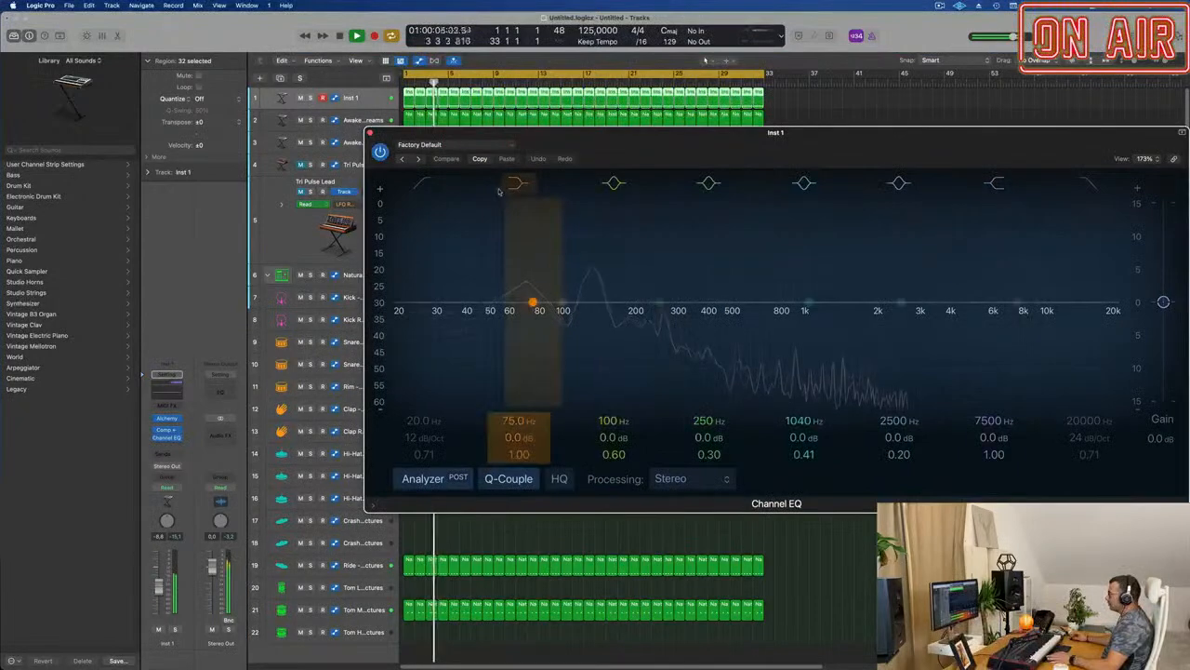
left_click_drag(470, 321, 584, 313)
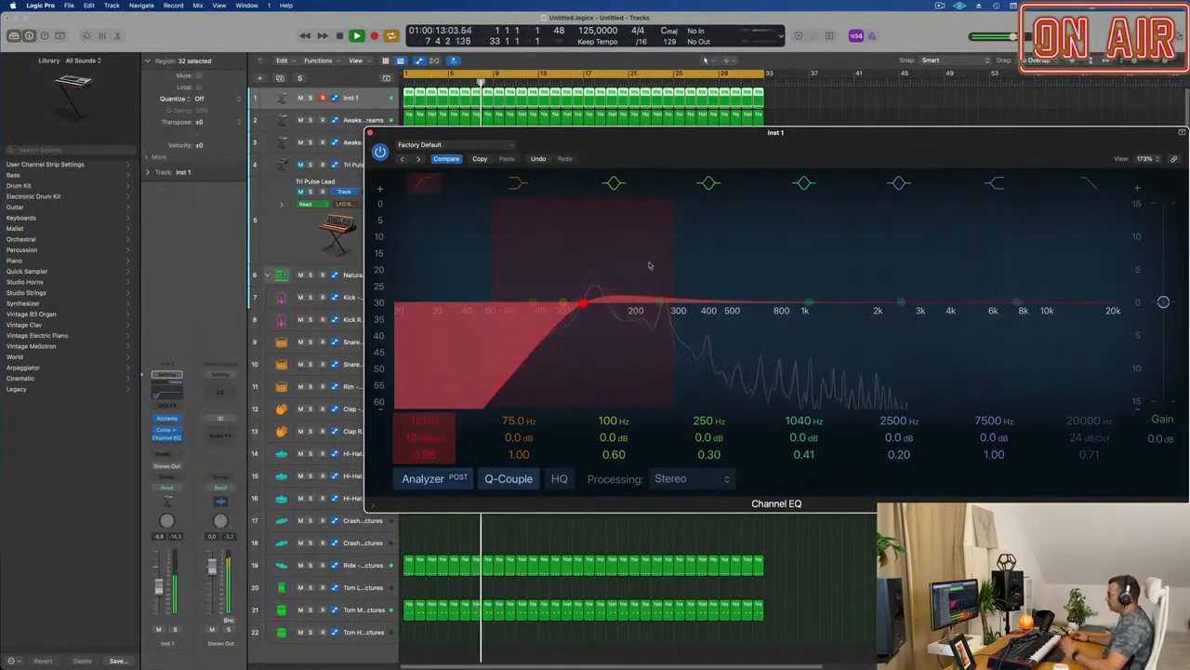
left_click_drag(700, 135, 662, 221)
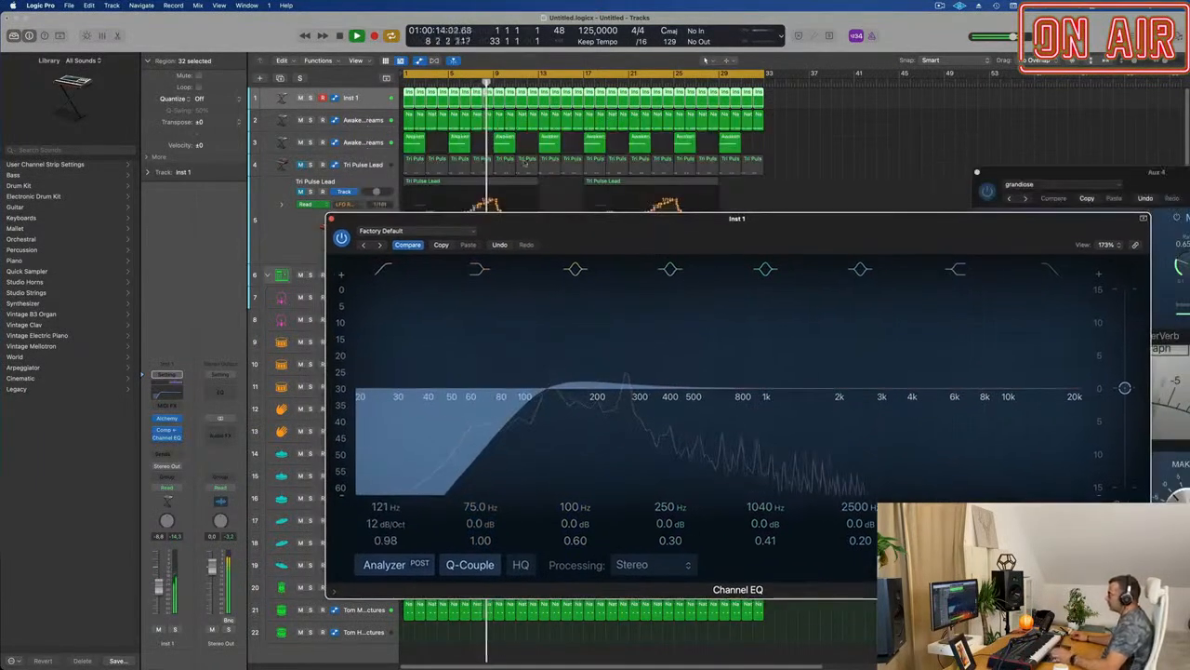
Increase the track heights until the automation controls show and look through the automation parameters available for Inst 1.
left_click(368, 102)
left_click_drag(369, 111, 386, 120)
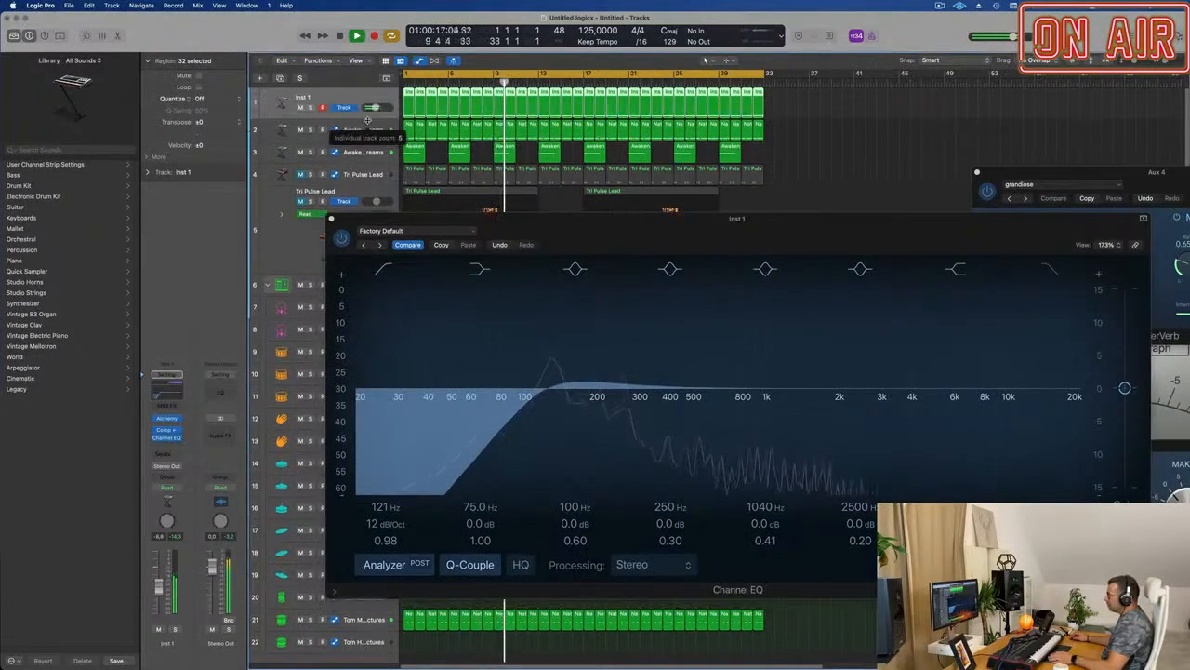
key("super+Down")
key("super+Down")
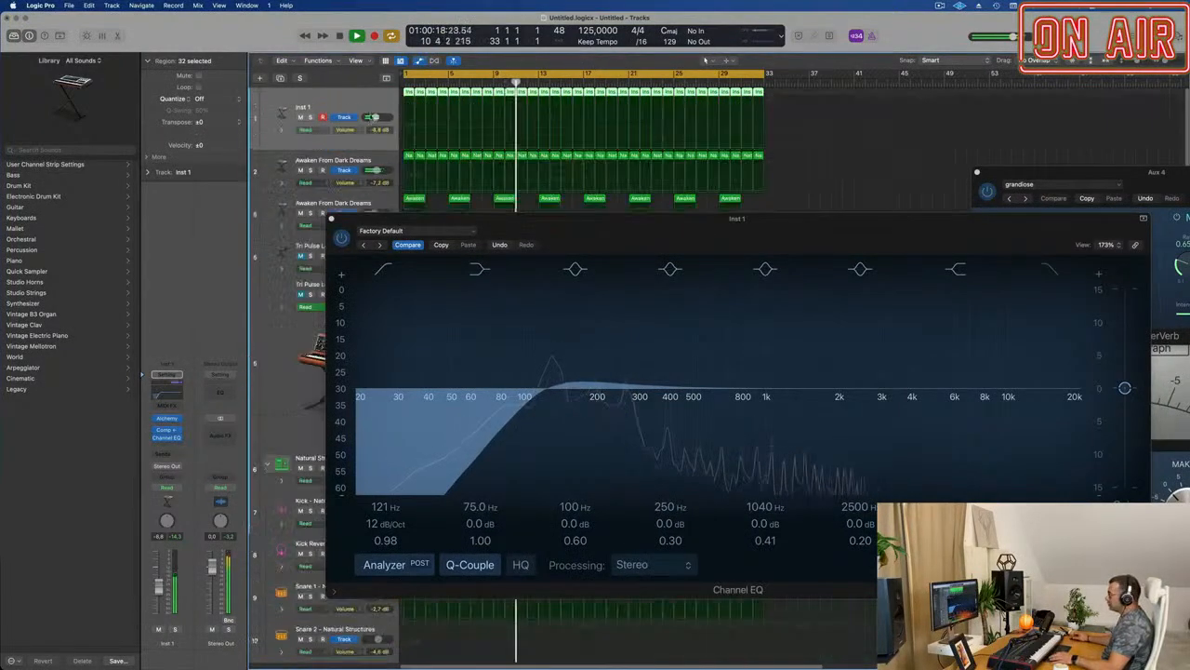
left_click(348, 133)
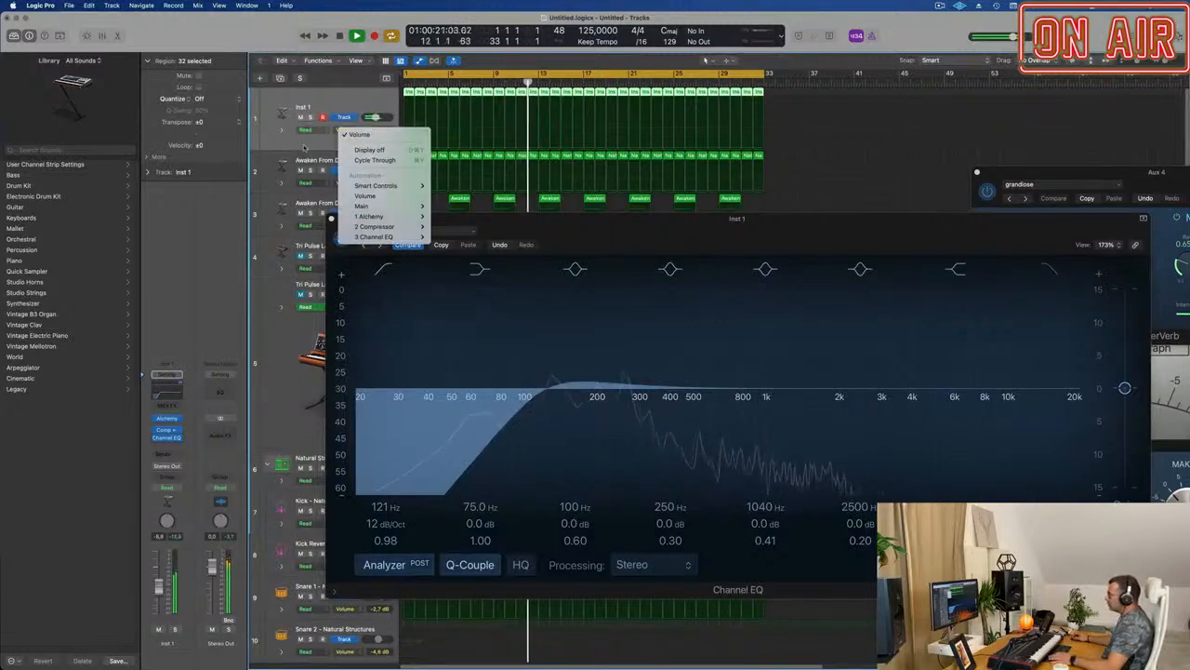
left_click(223, 237)
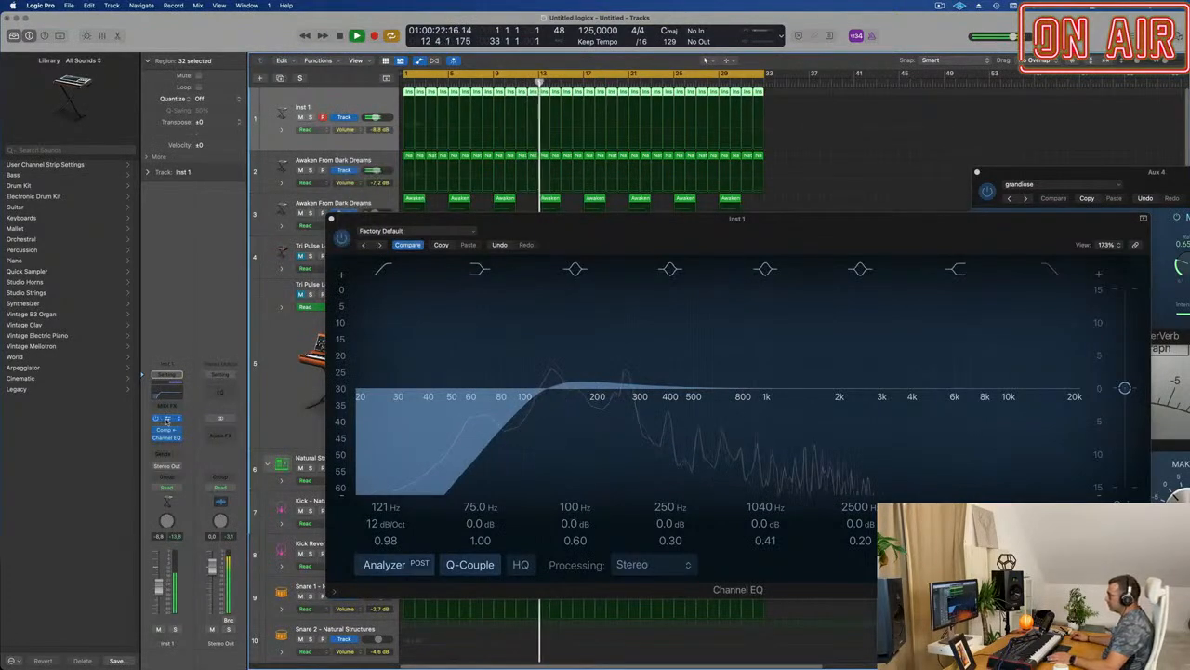
Open Alchemy on Inst 1, set the track's automation mode to Touch and move the Cutoff knob to create Cutoff automation.
left_click(166, 419)
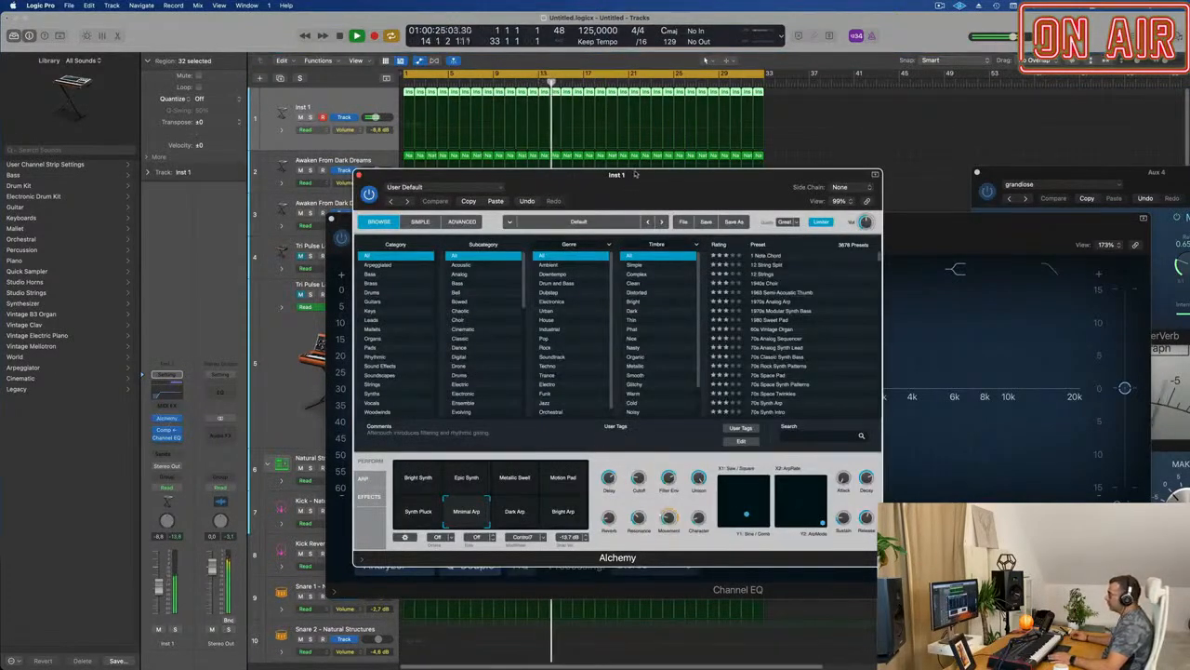
left_click(168, 488)
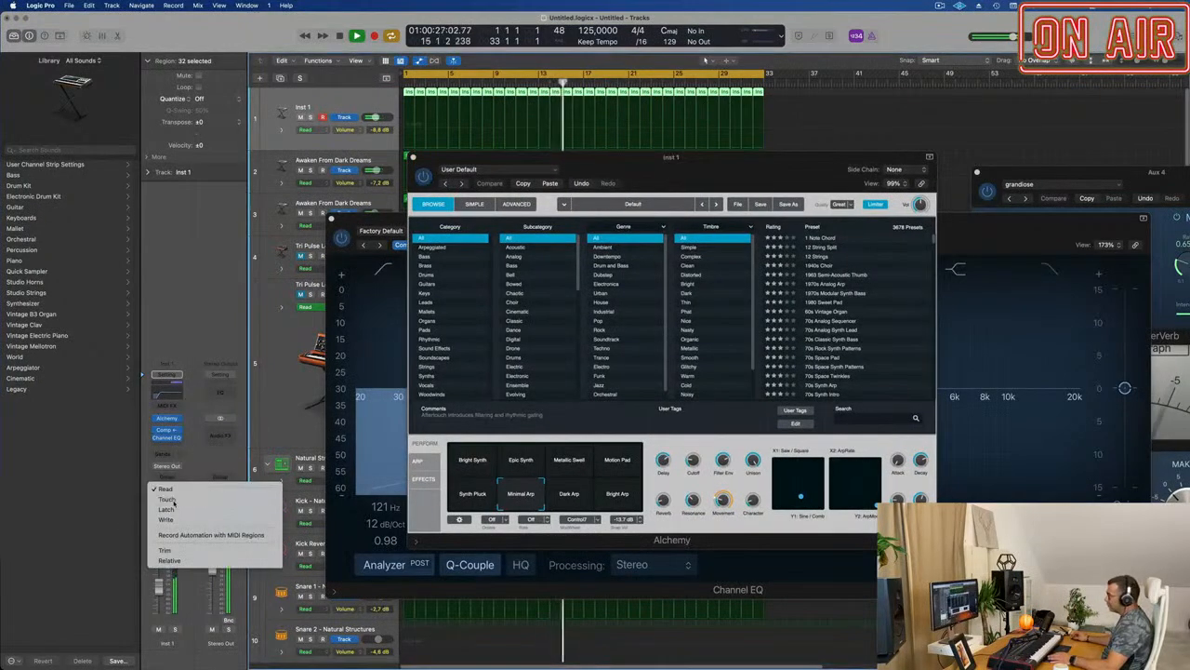
left_click(170, 504)
left_click_drag(694, 460, 694, 447)
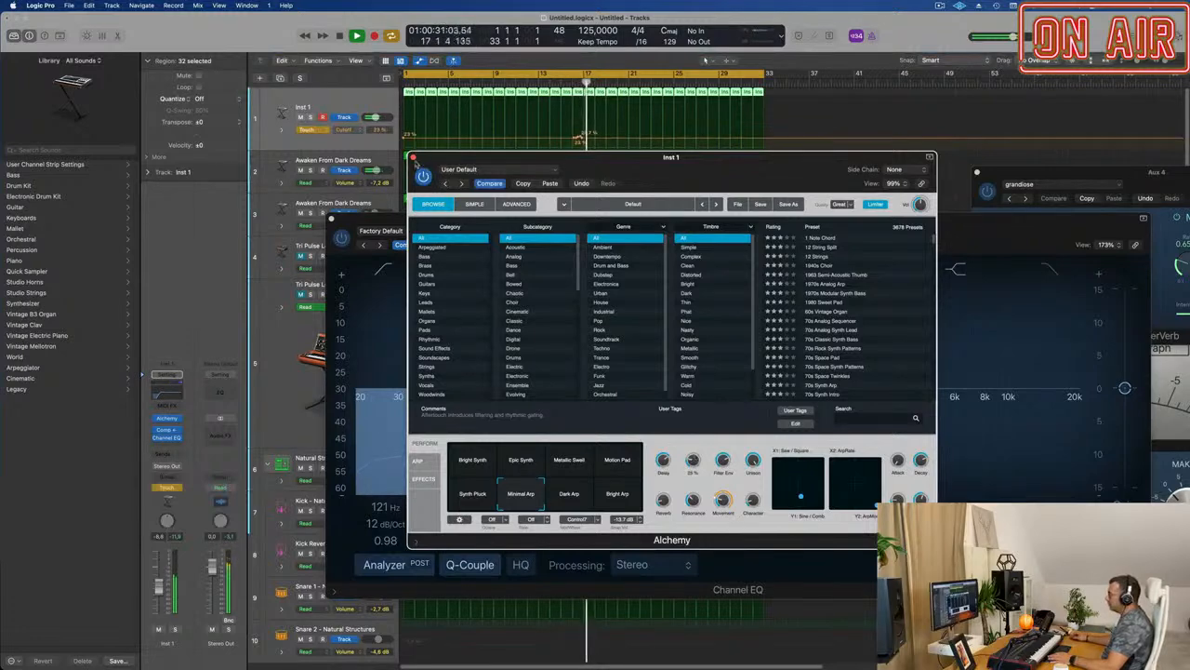
left_click(413, 156)
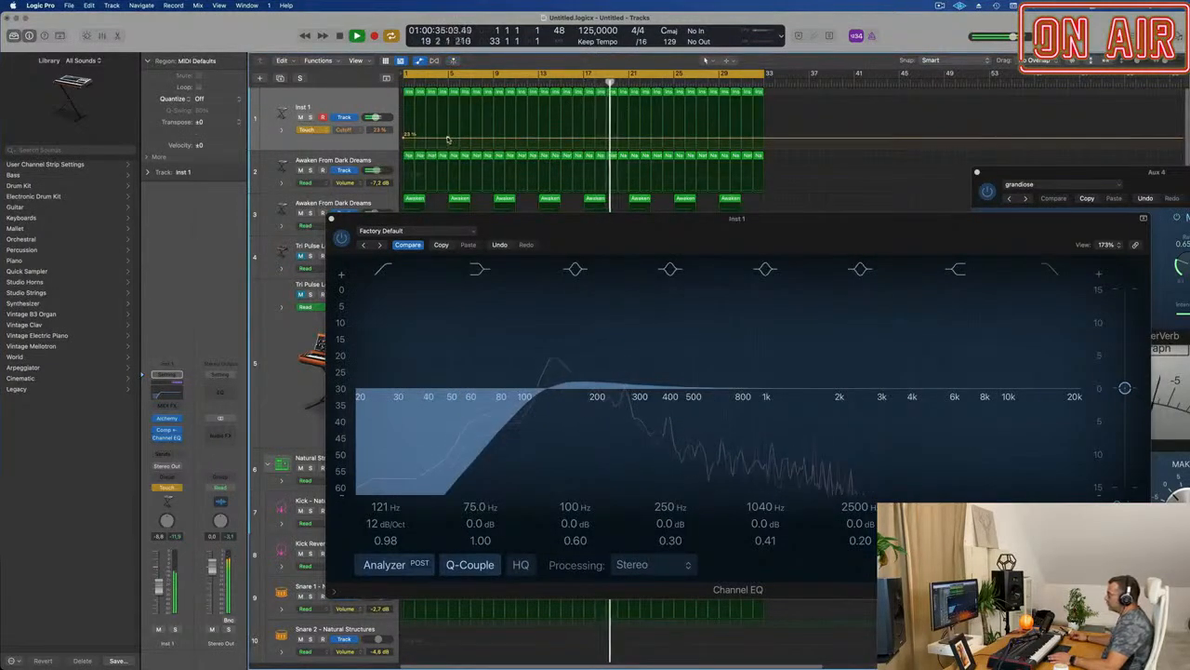
Shape Inst 1's Cutoff automation to rise to 41.6 % at bar 5 and fall to 23 % at bar 9, and return the mode to Read.
key("space")
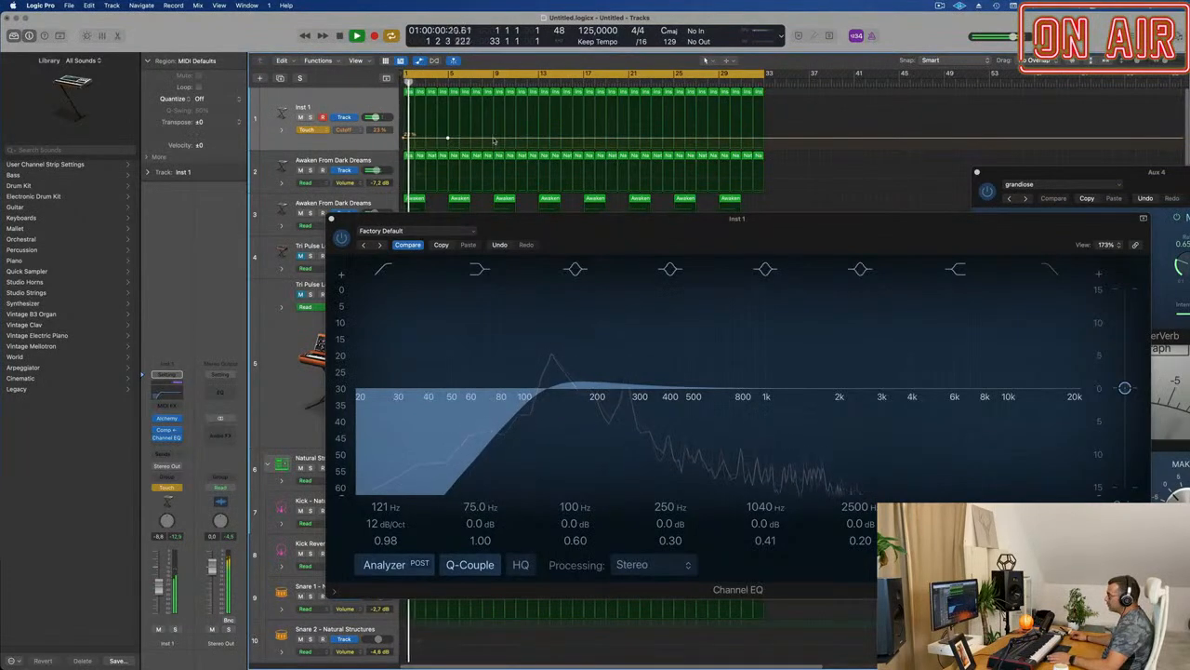
left_click_drag(448, 138, 449, 125)
left_click(308, 130)
left_click(310, 119)
Close the Inst 1 Channel EQ window and select the second track, Awaken From Dark Dreams.
left_click_drag(330, 221, 406, 226)
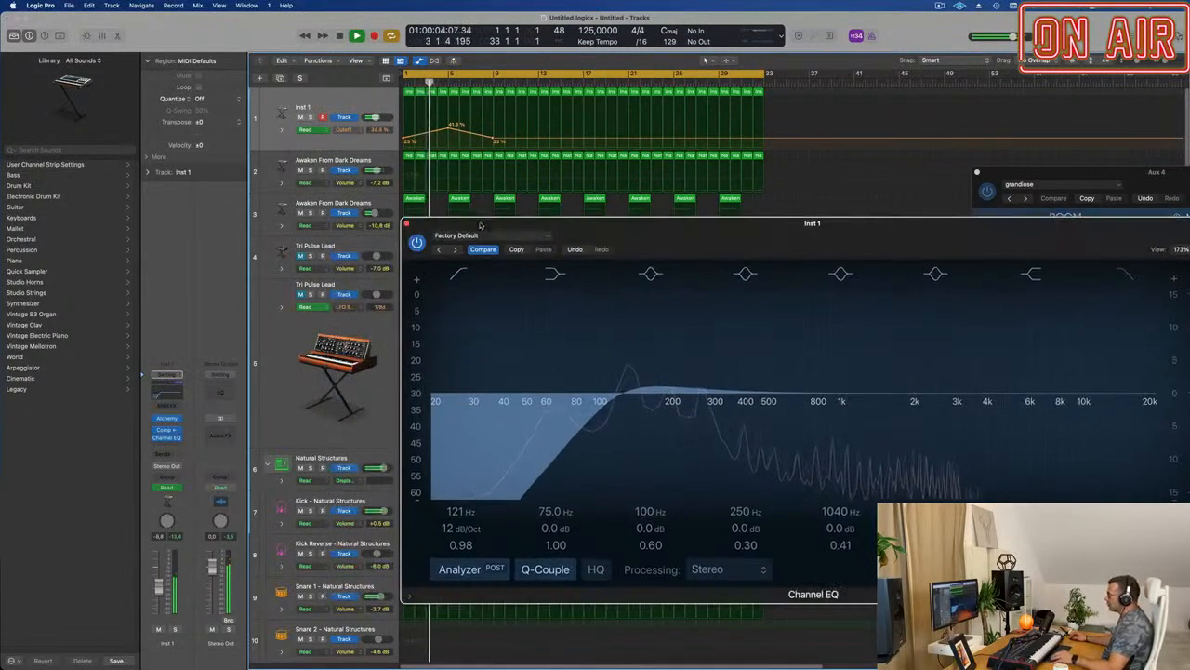
left_click(407, 225)
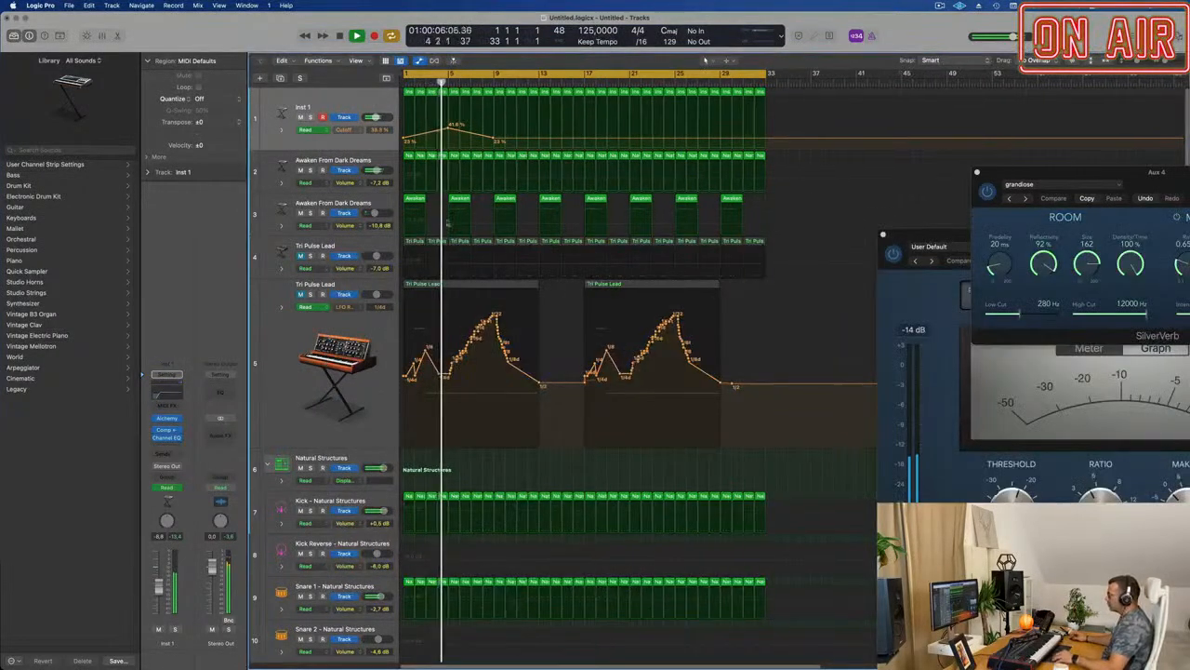
scroll(514, 205, "up", 3)
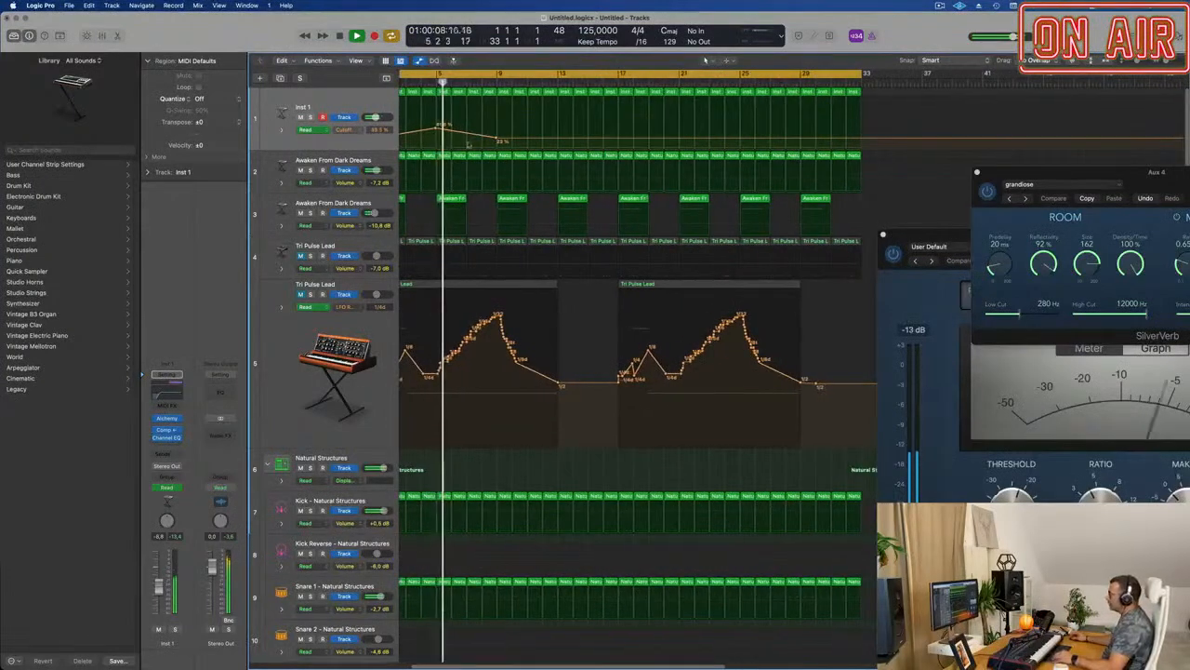
scroll(437, 126, "down", 2)
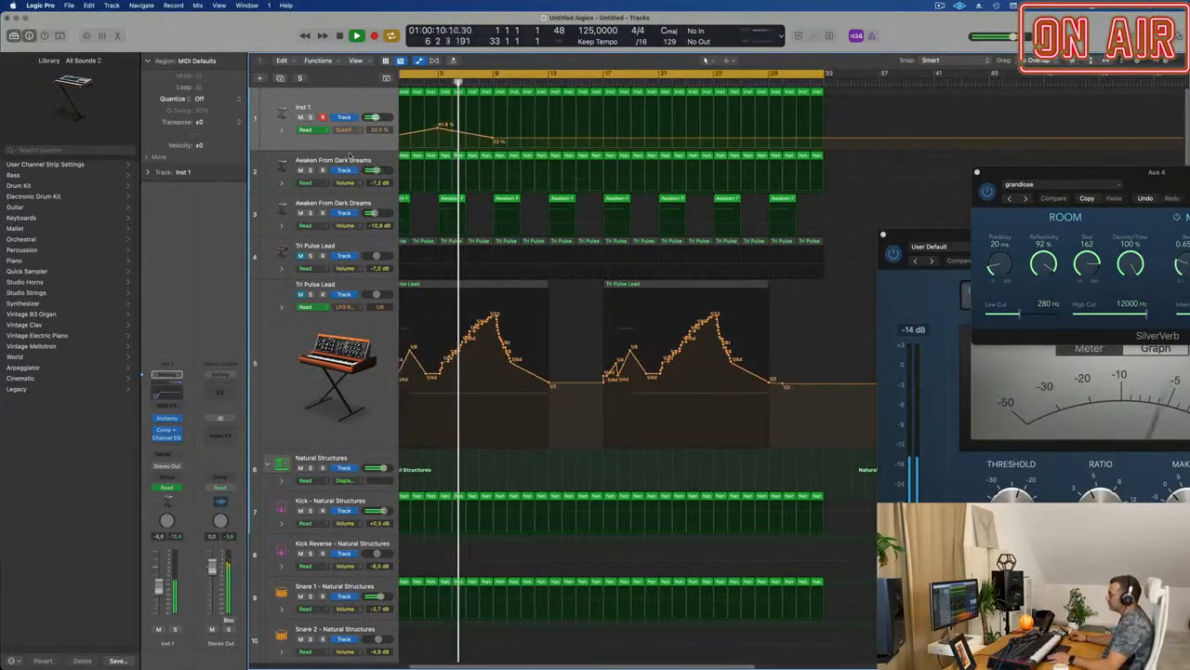
left_click(369, 160)
scroll(482, 197, "down", 1)
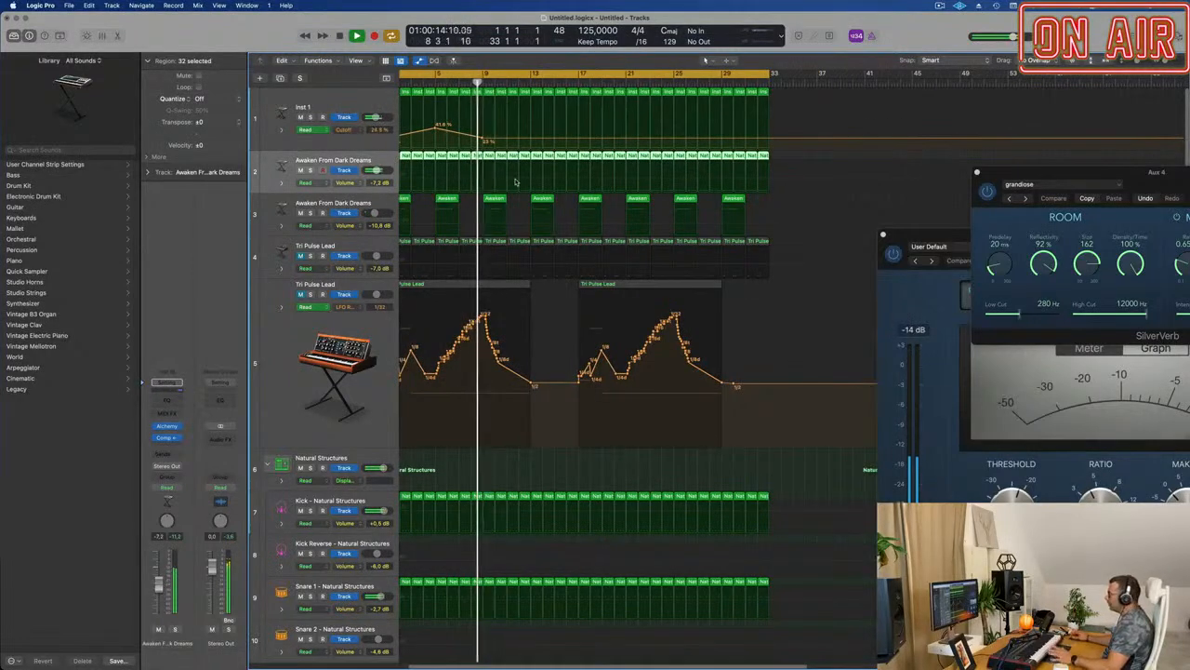
scroll(584, 263, "down", 1)
scroll(584, 263, "up", 2)
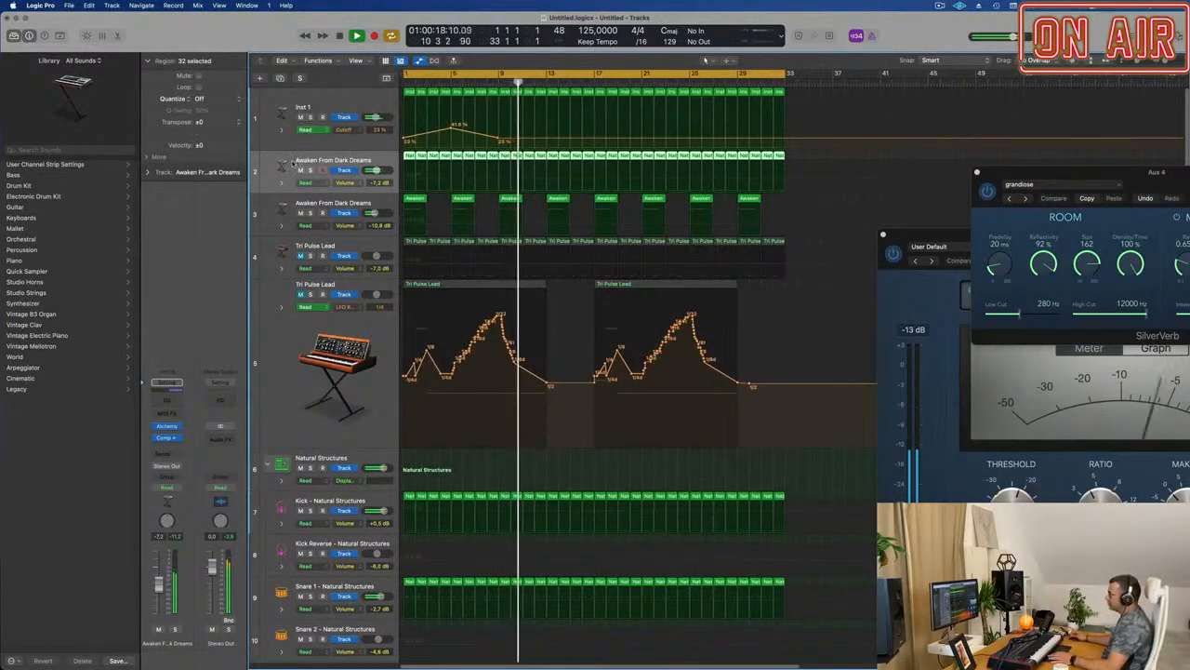
Open Alchemy on the second track and check its sound by soloing it and releasing the solo.
left_click(167, 425)
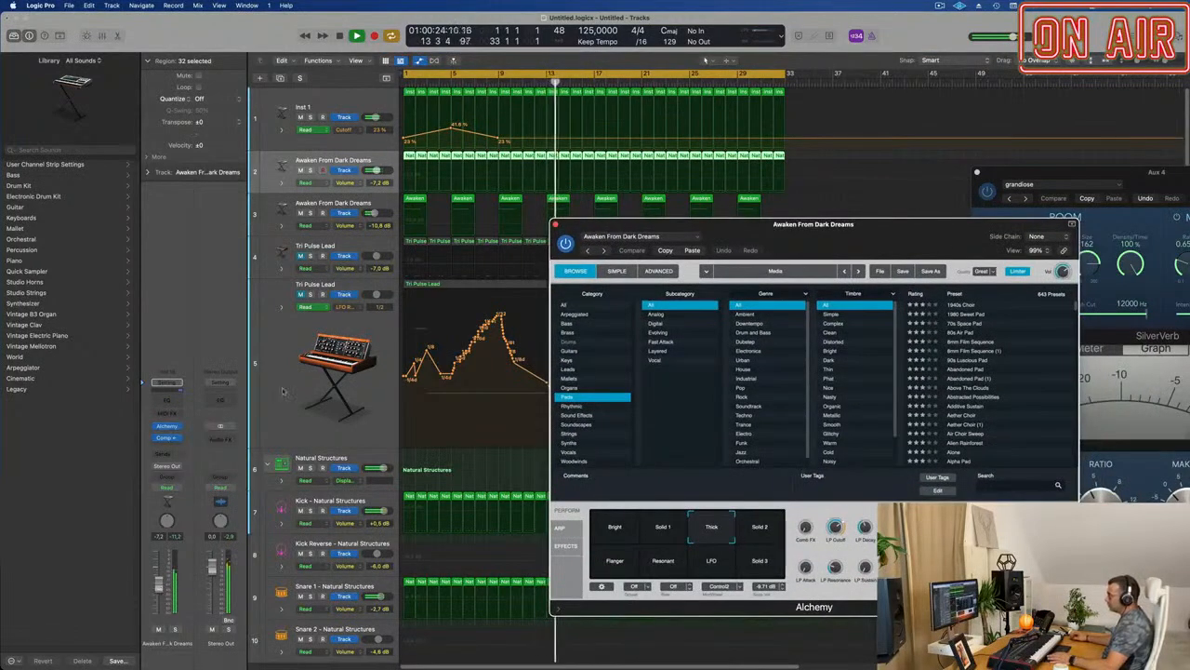
left_click(310, 170)
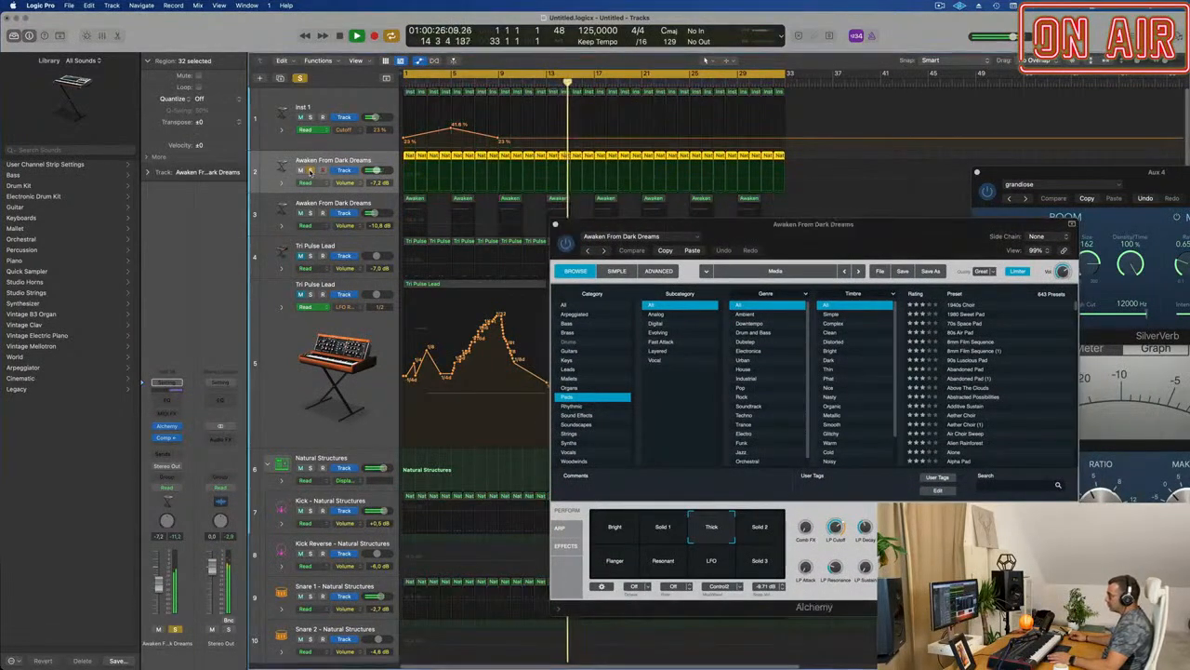
left_click(309, 170)
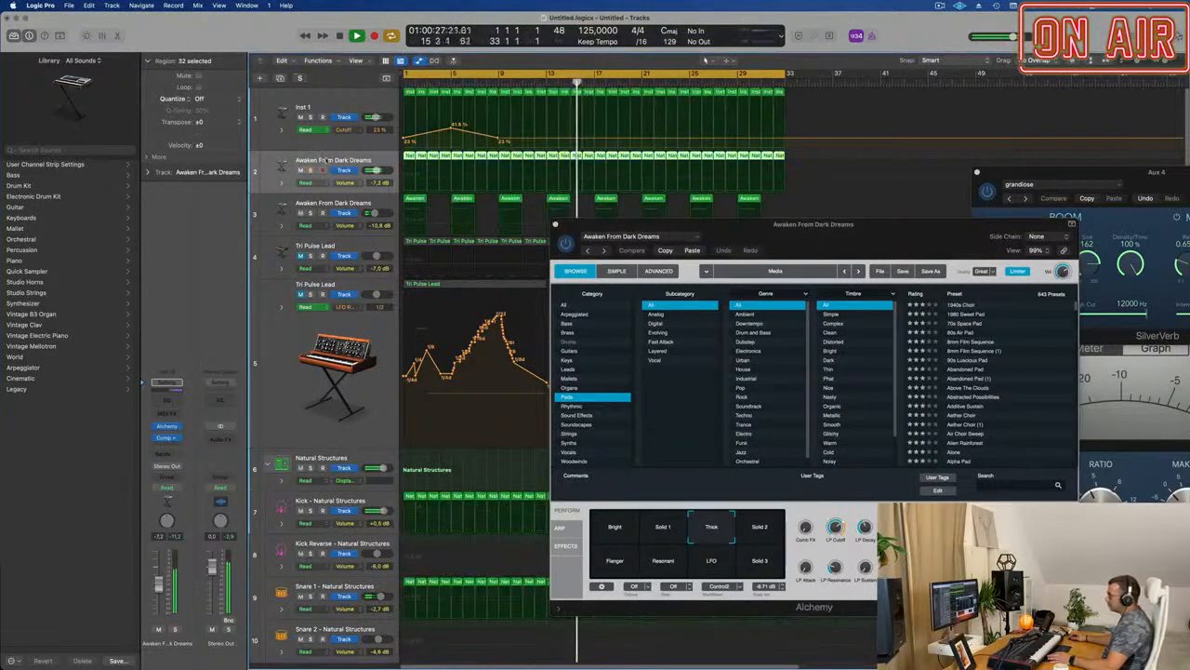
Add a Channel EQ to the second track, boost its 75 Hz low shelf by 2.7 dB and close the EQ window.
left_click(168, 399)
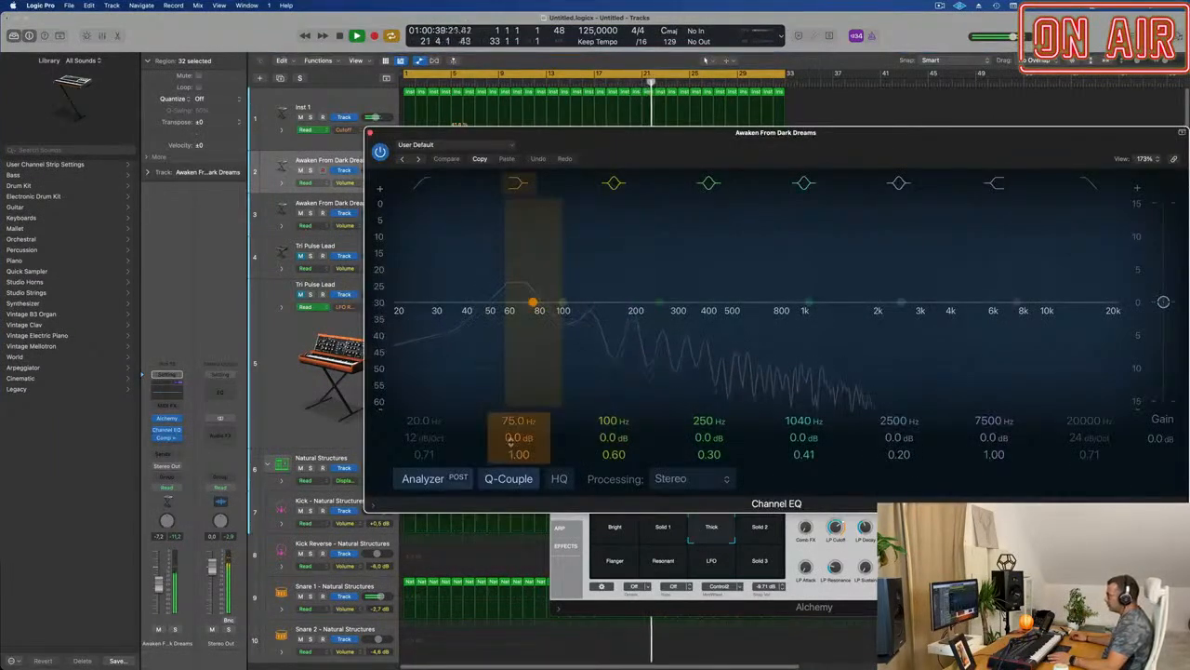
left_click_drag(510, 444, 510, 437)
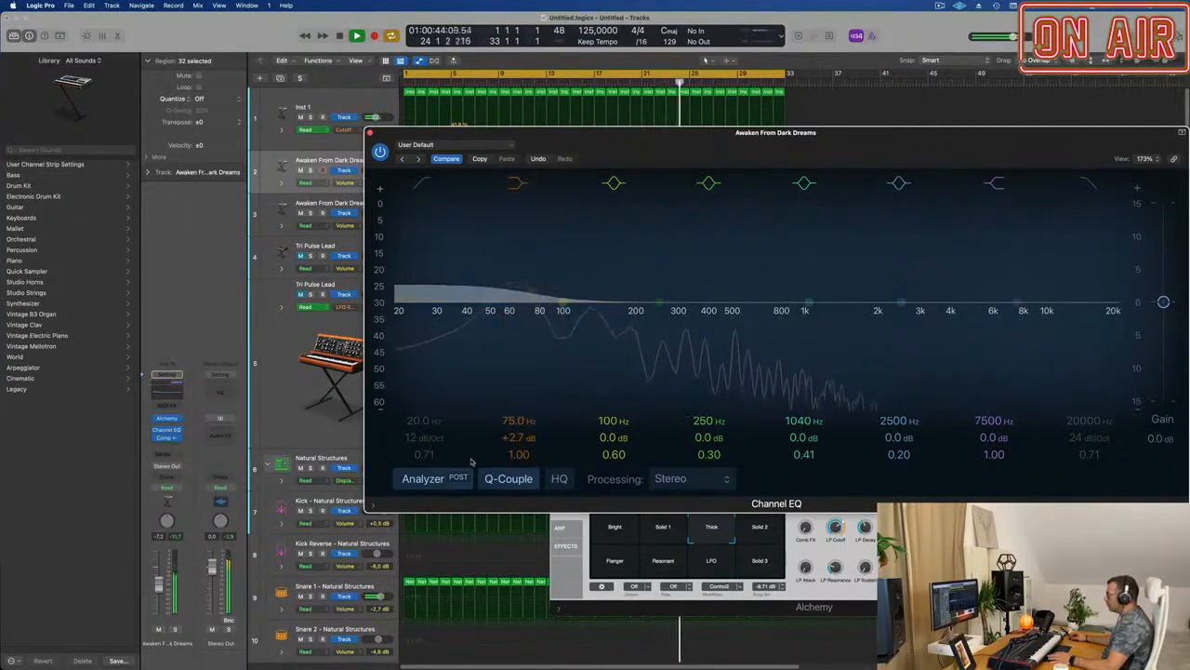
left_click(370, 132)
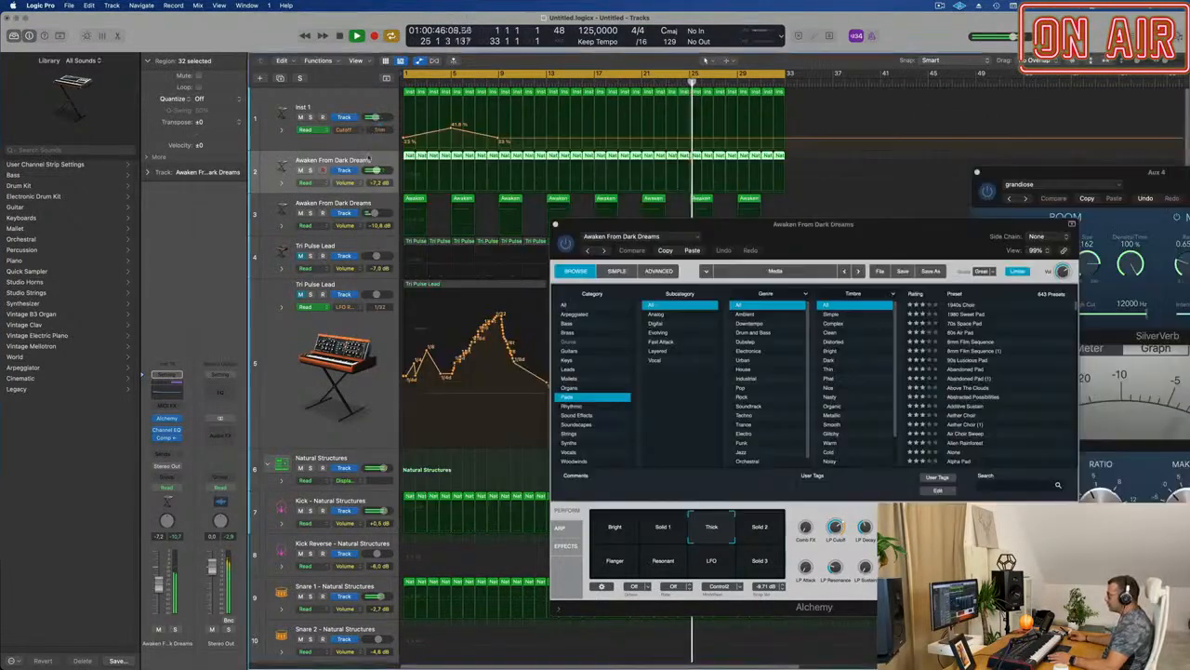
Reopen the second track's Alchemy window above the arrangement and show its Advanced view.
left_click_drag(739, 227, 548, 175)
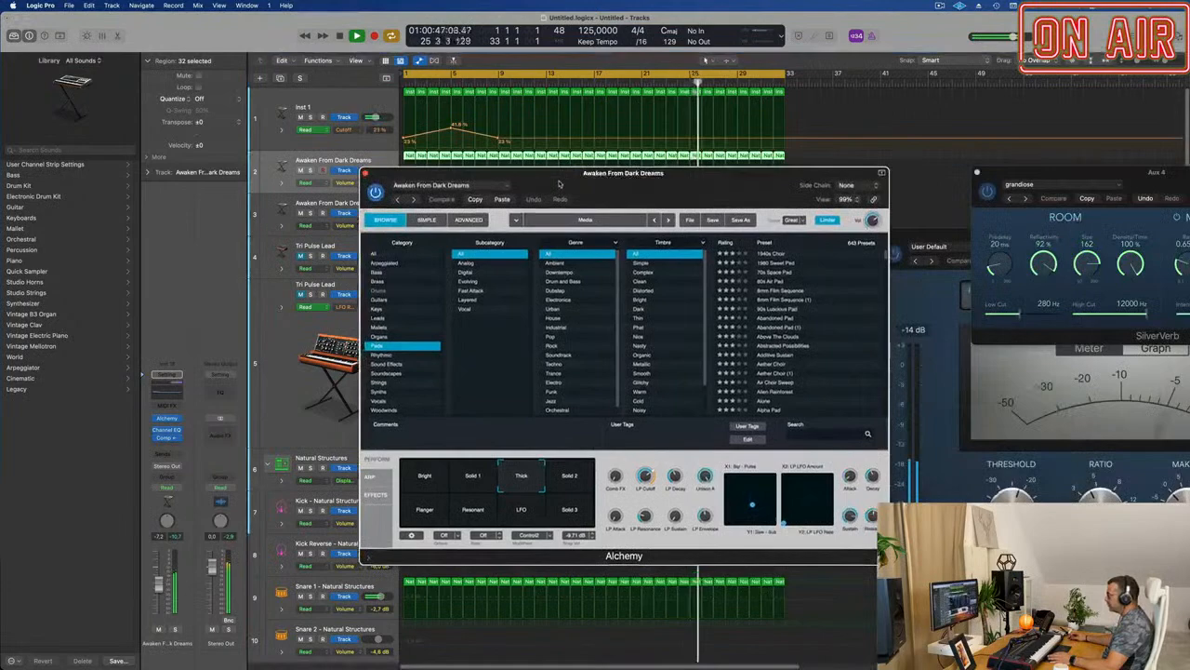
left_click(167, 419)
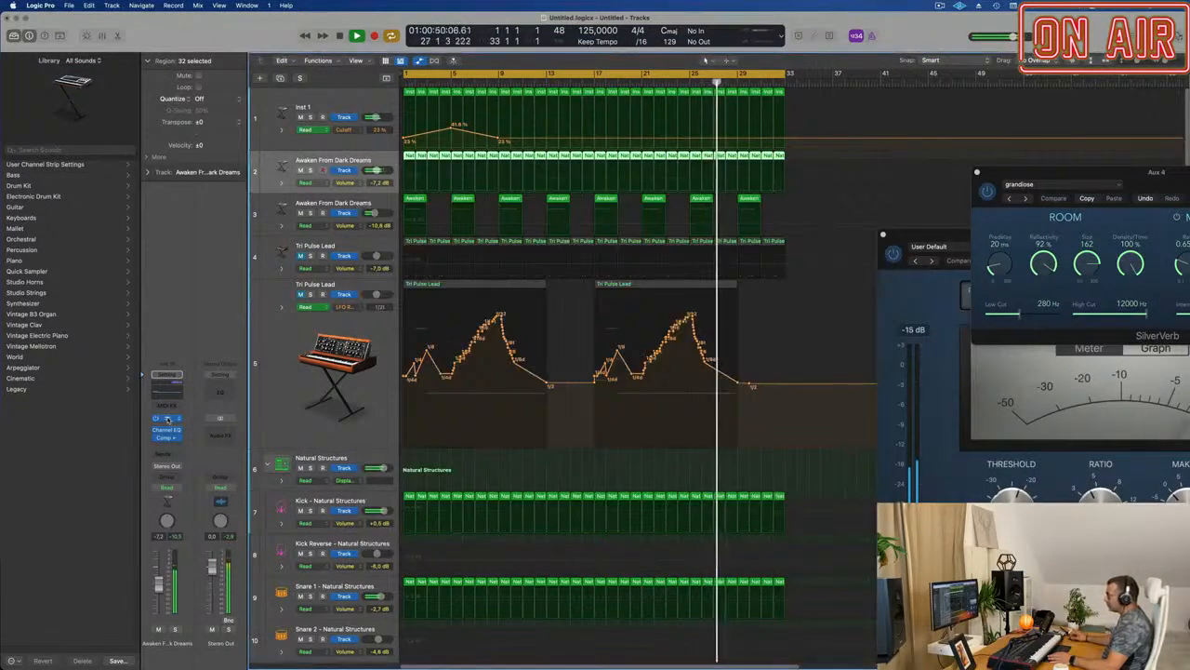
left_click(168, 418)
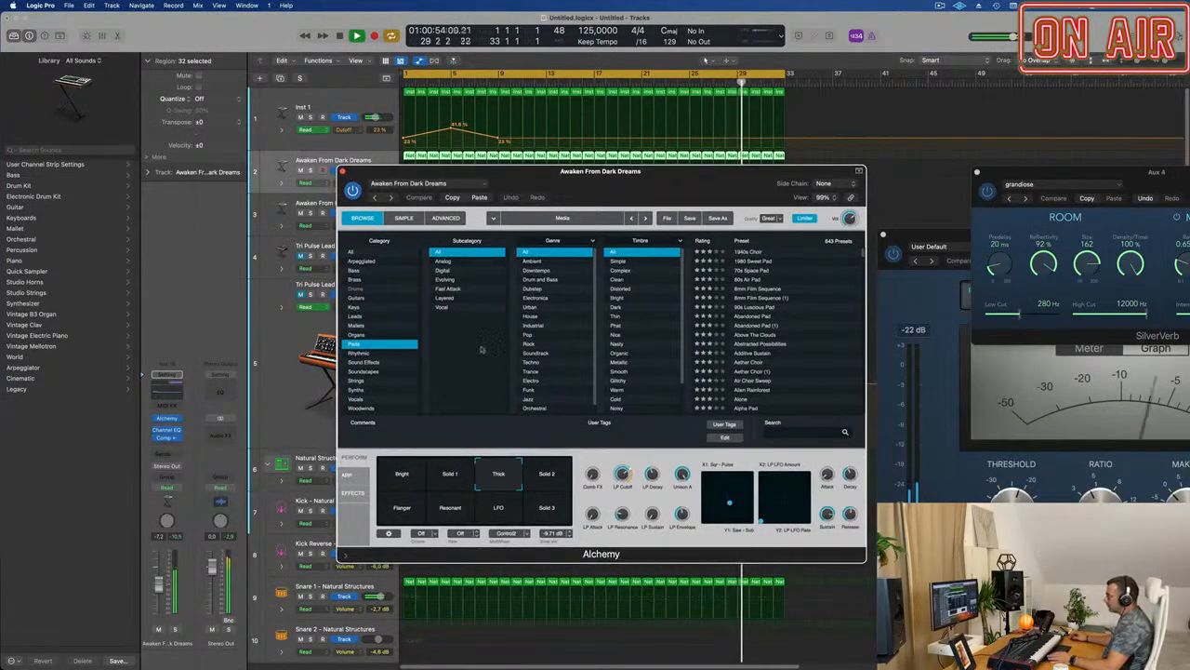
left_click(403, 218)
left_click(446, 219)
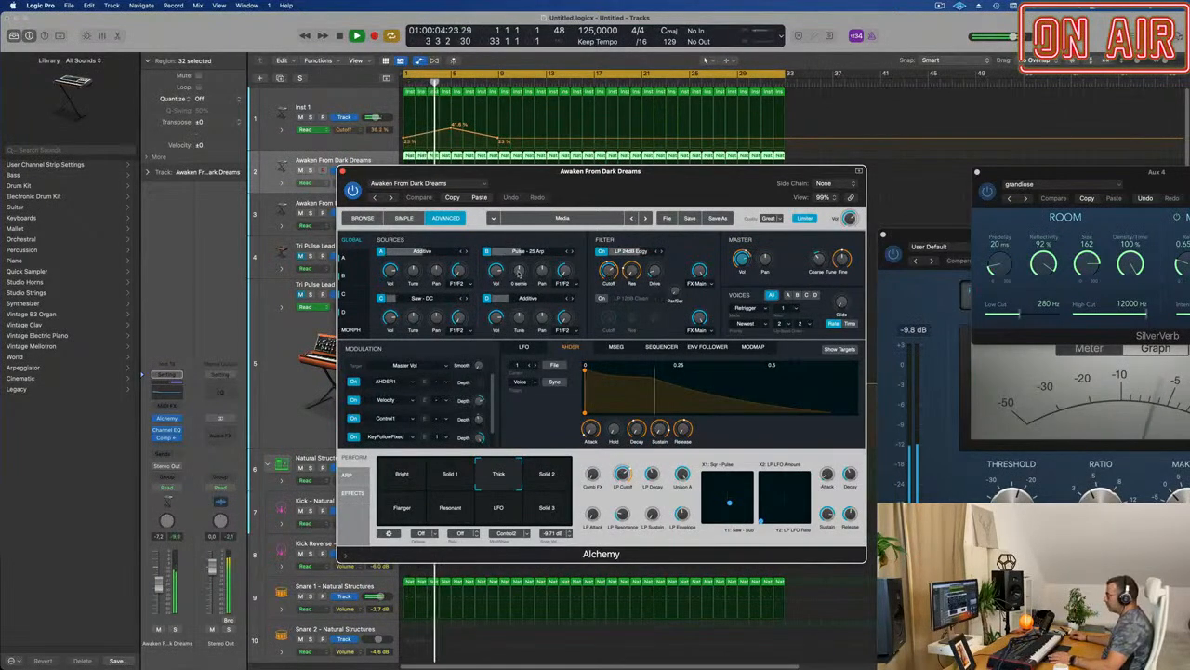
Tune Alchemy's source B to -12 semitones and solo the second track.
left_click(519, 270)
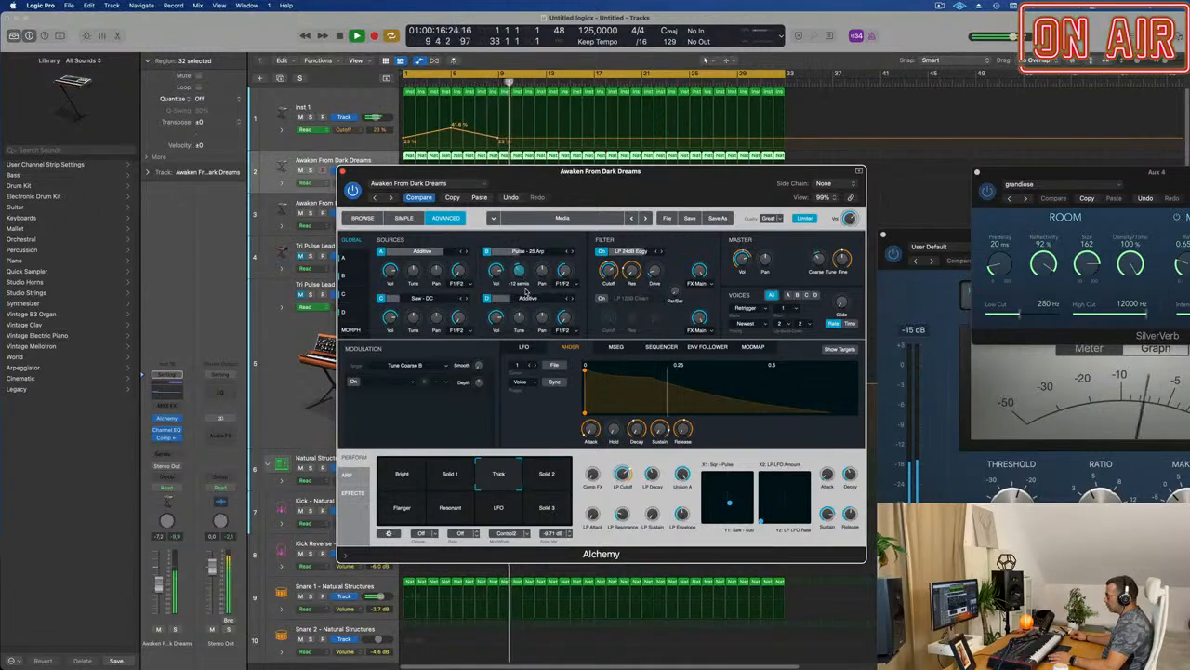
left_click(175, 632)
left_click(176, 631)
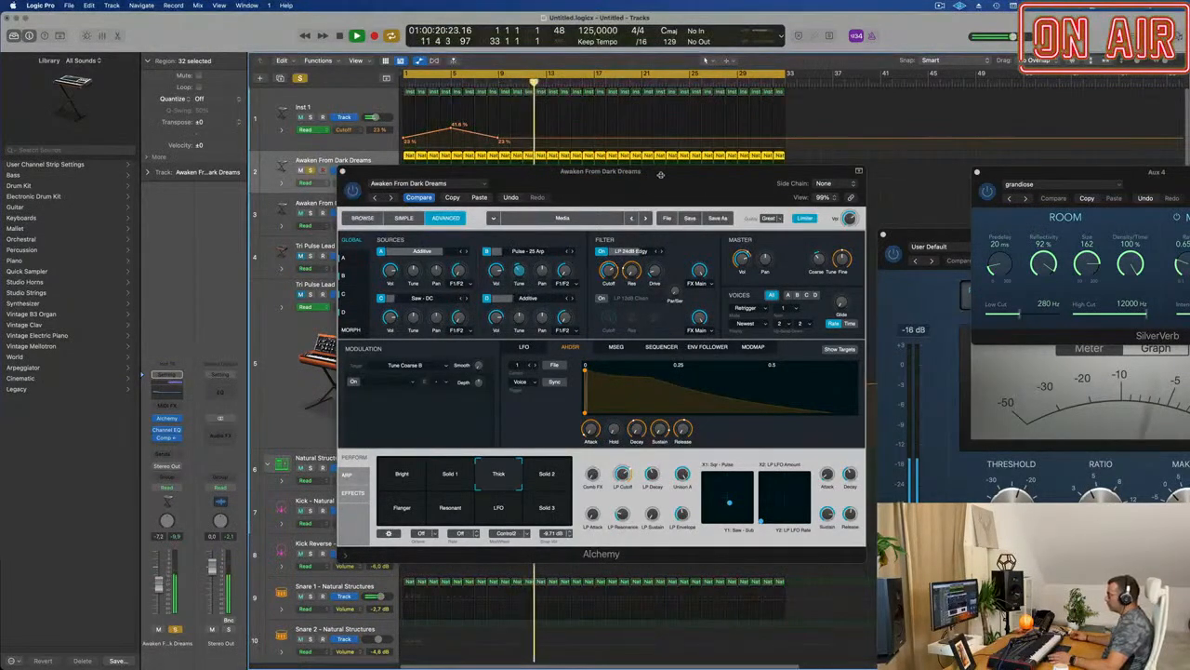
Try coarse tuning changes on Alchemy's sources A and C, including 4 semitones on source C, and close its window.
left_click_drag(653, 173, 697, 173)
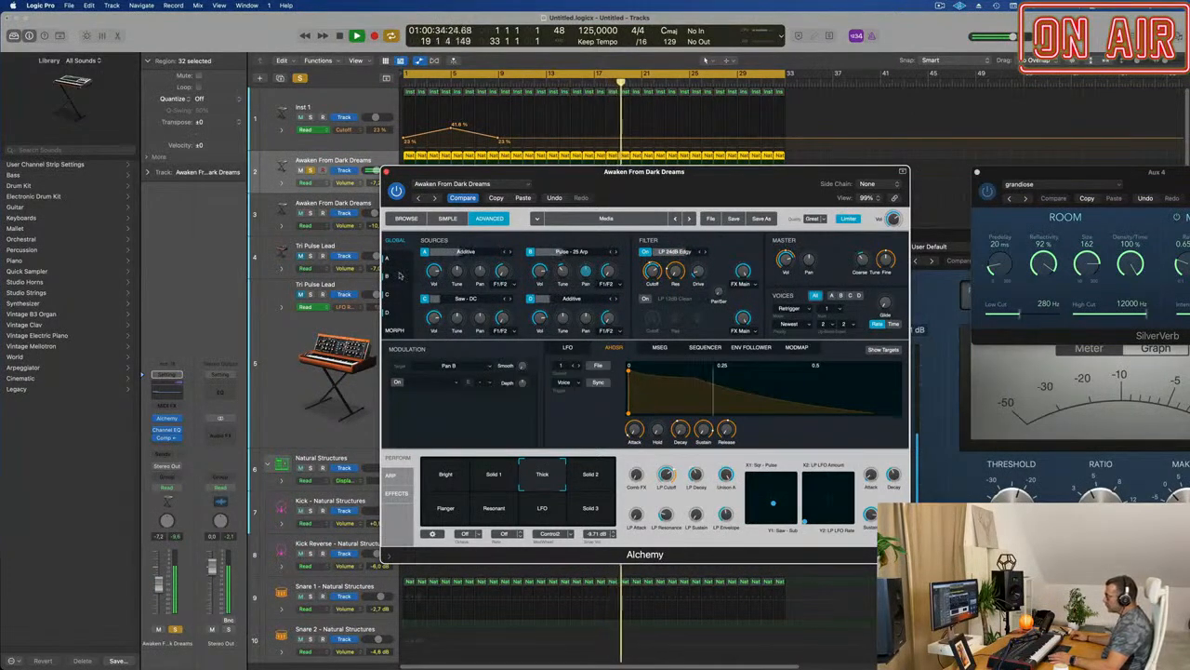
left_click_drag(457, 272, 457, 251)
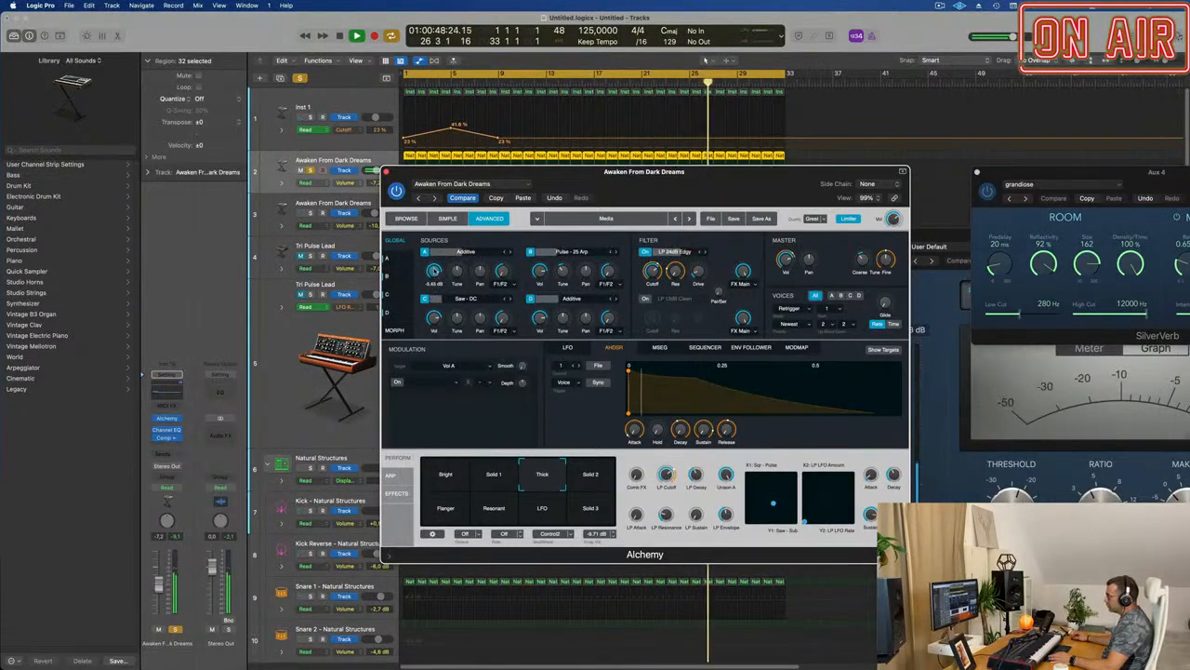
mouse_move(457, 319)
left_mouse_down()
mouse_move(459, 302)
mouse_move(459, 319)
left_mouse_up()
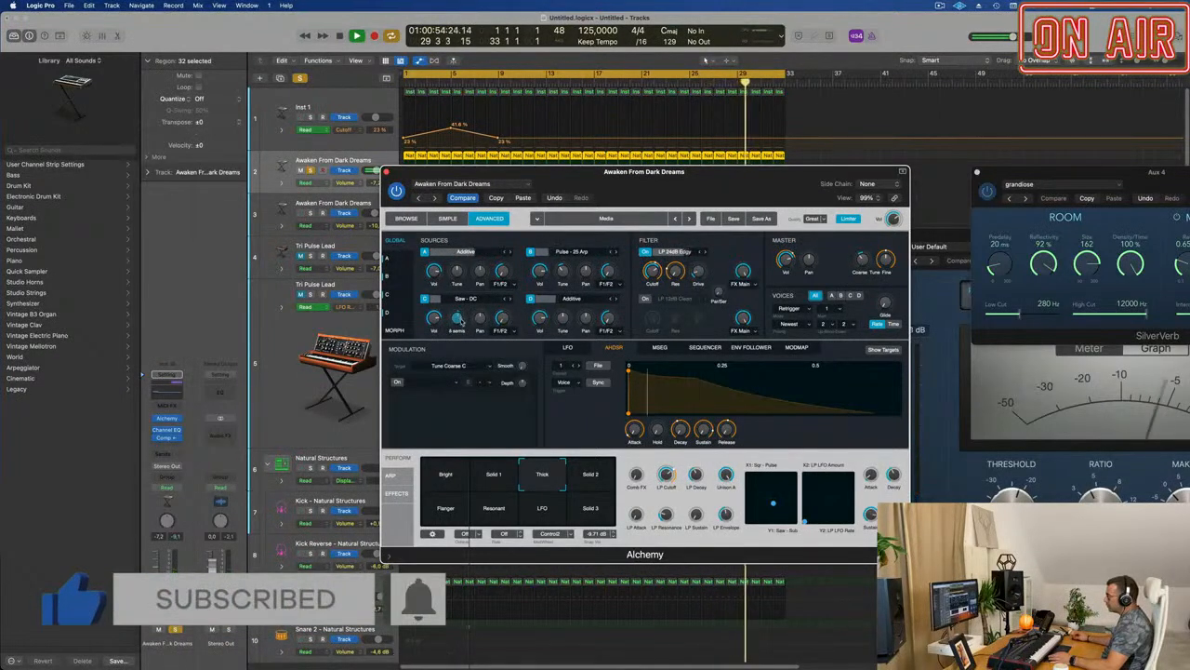
left_click_drag(462, 323, 461, 325)
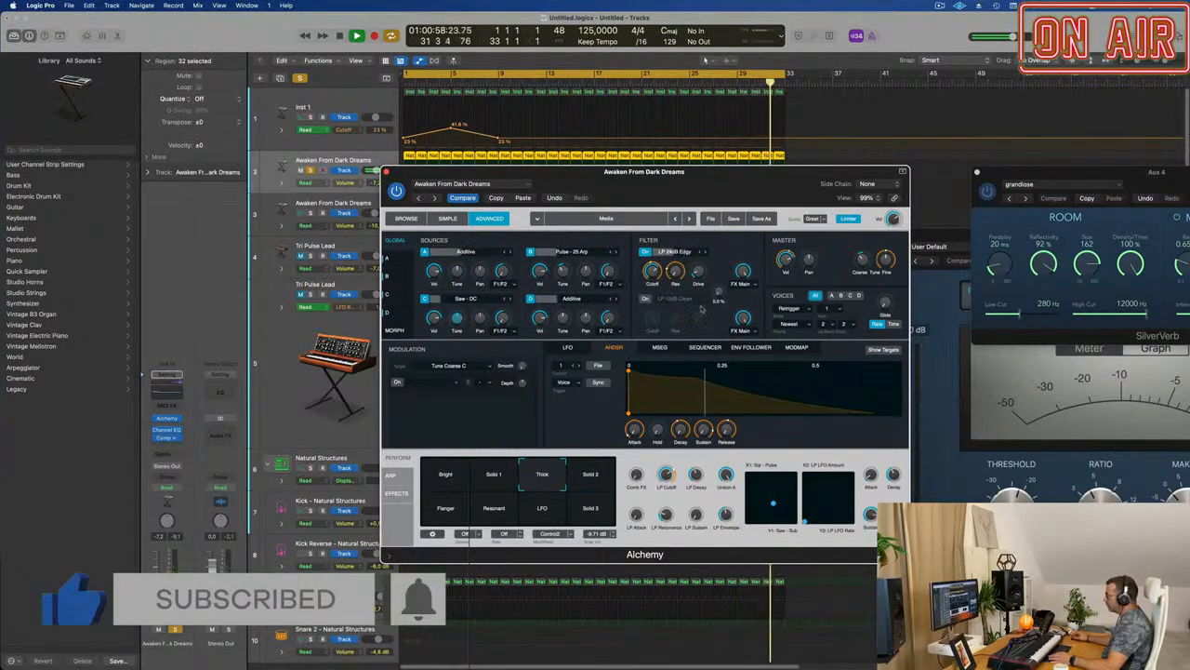
left_click(386, 173)
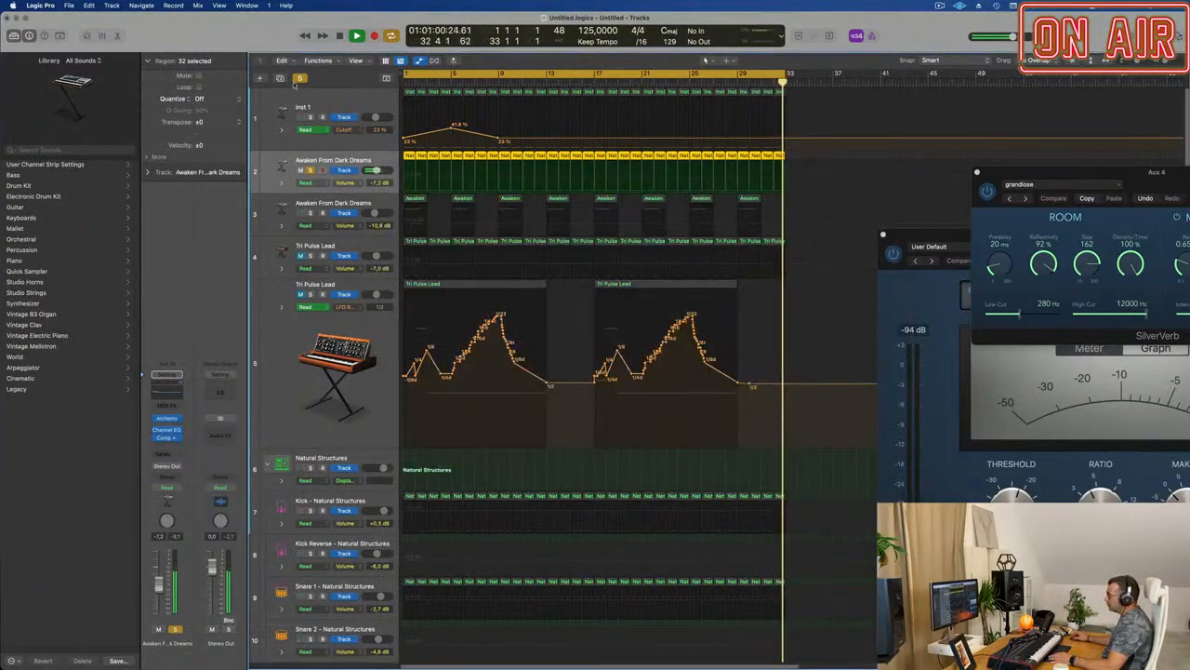